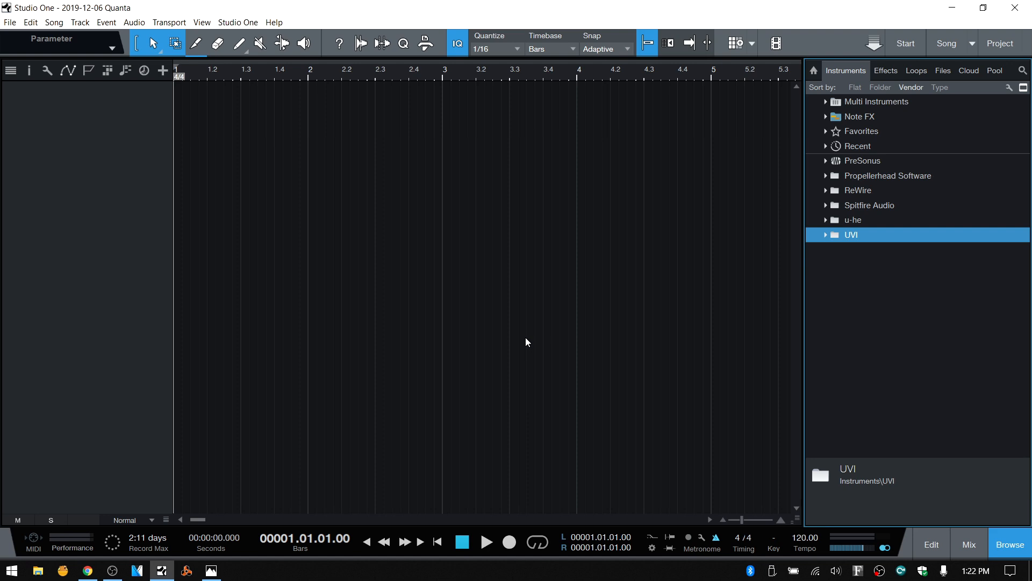
Step: Add FalconVSTx64 from the UVI vendor folder to the empty arrangement as a new instrument track and reposition its plug-in window
click(824, 236)
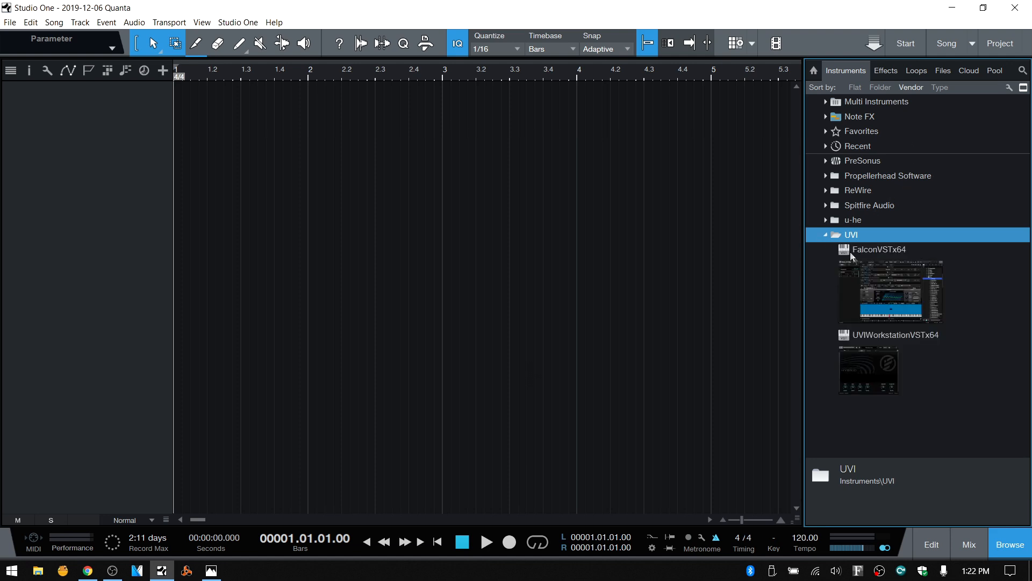
drag(851, 256, 434, 254)
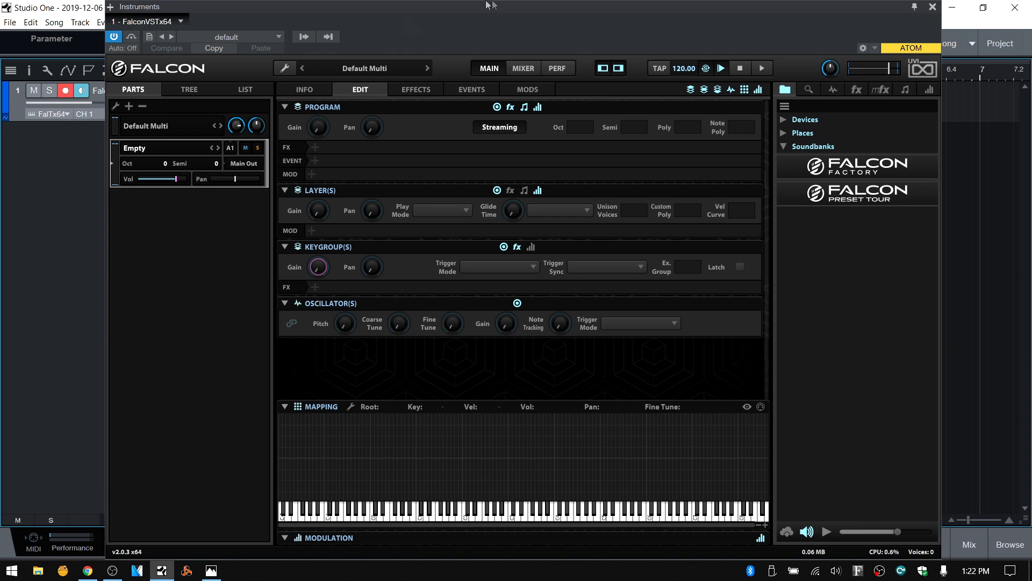
drag(506, 5, 520, 19)
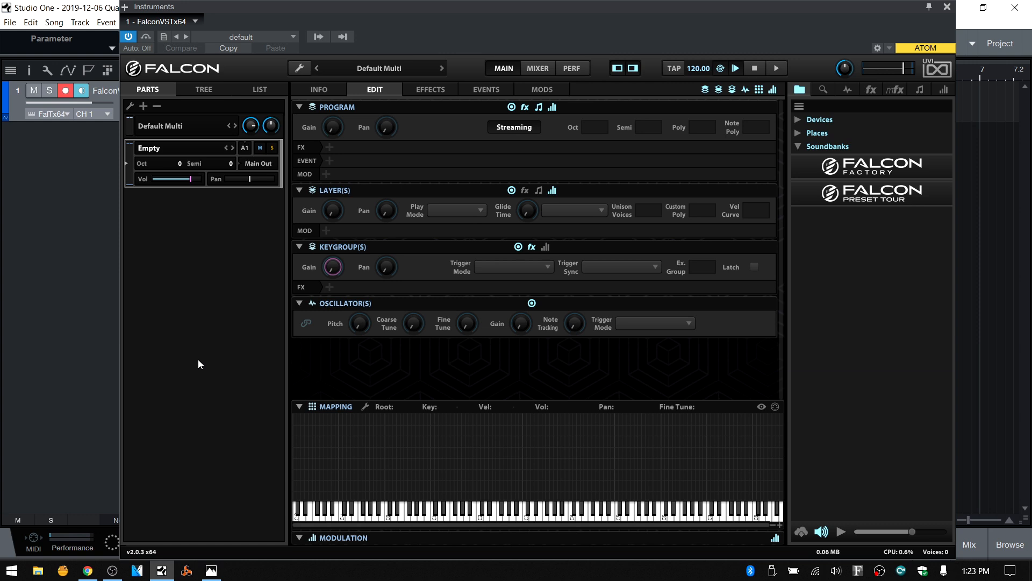
Step: Switch to Chrome and look through the product categories and expansion libraries on the UVI Soundware page, then return to Falcon
click(88, 570)
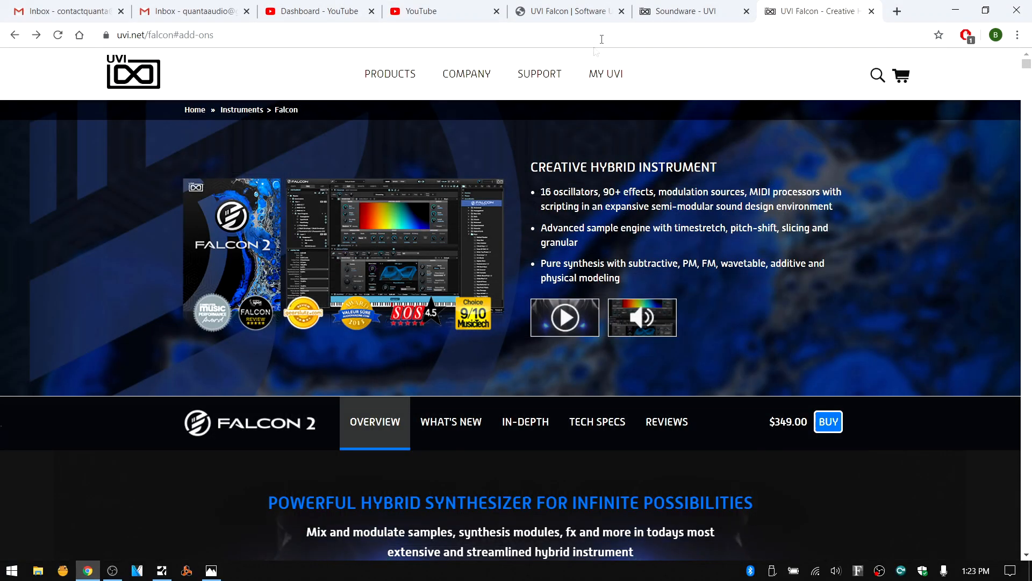
click(667, 11)
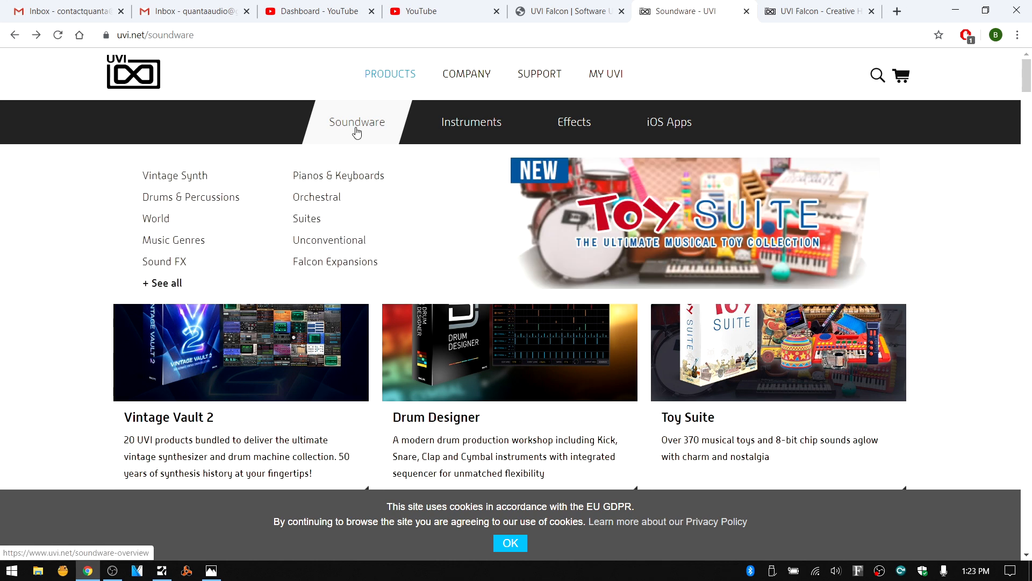
scroll(477, 349, down, 2)
scroll(478, 349, down, 4)
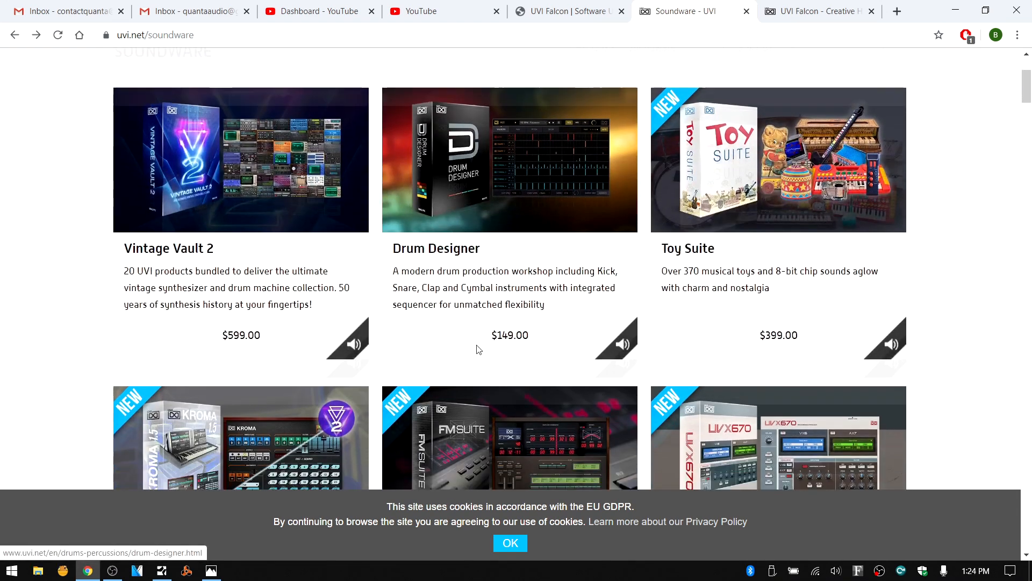
scroll(478, 355, down, 8)
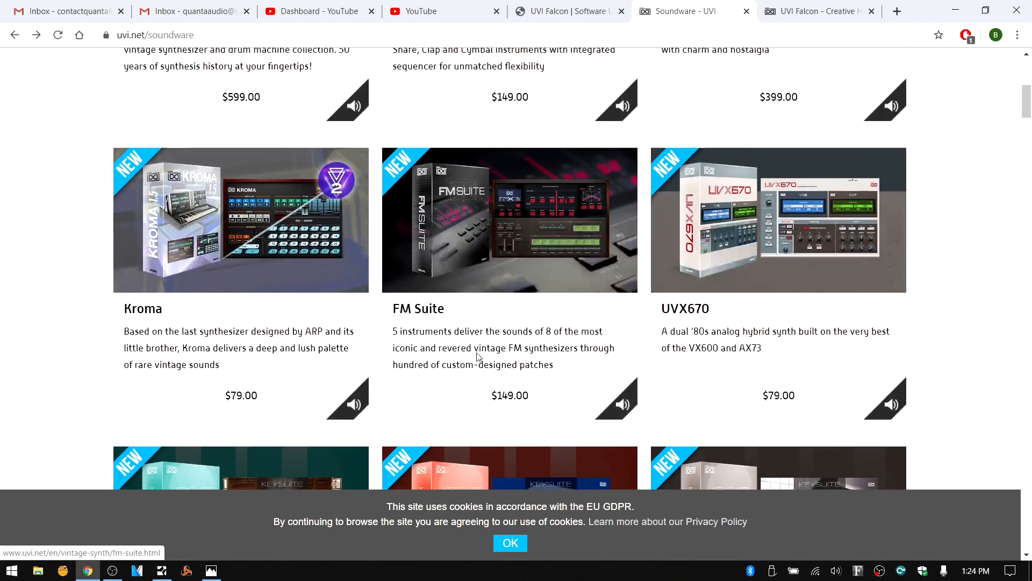
scroll(477, 358, down, 4)
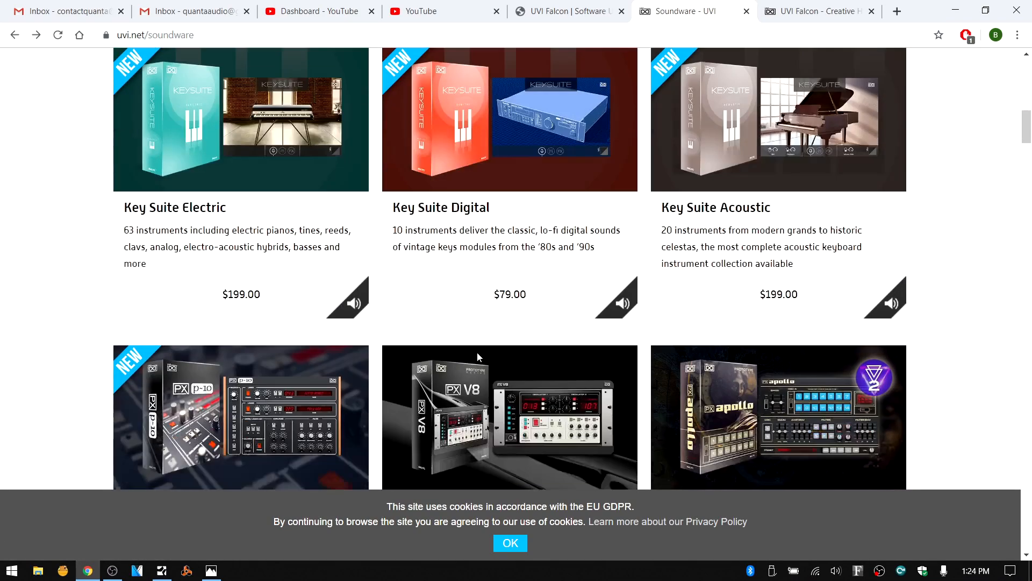
scroll(595, 312, up, 3)
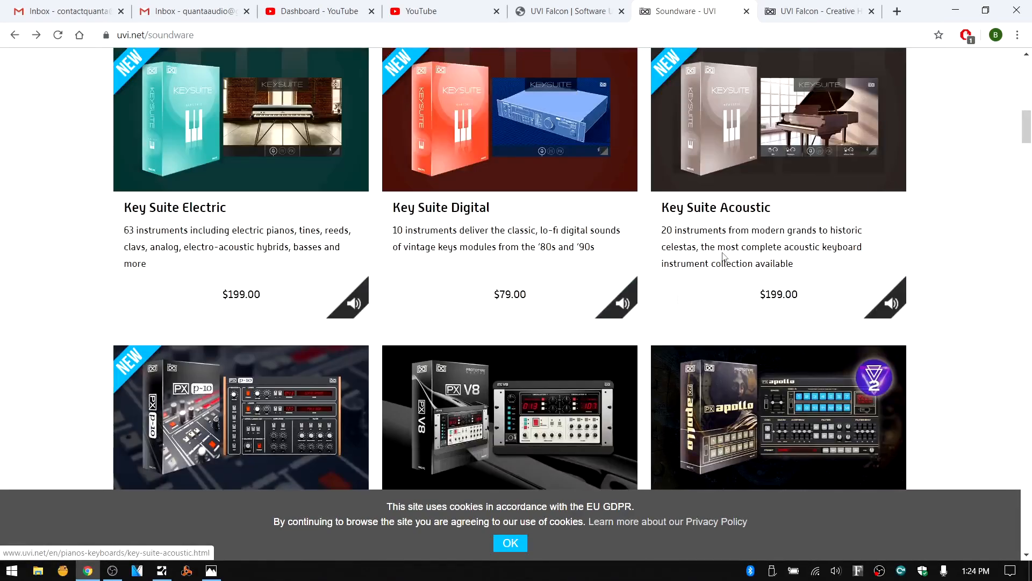
scroll(594, 312, down, 10)
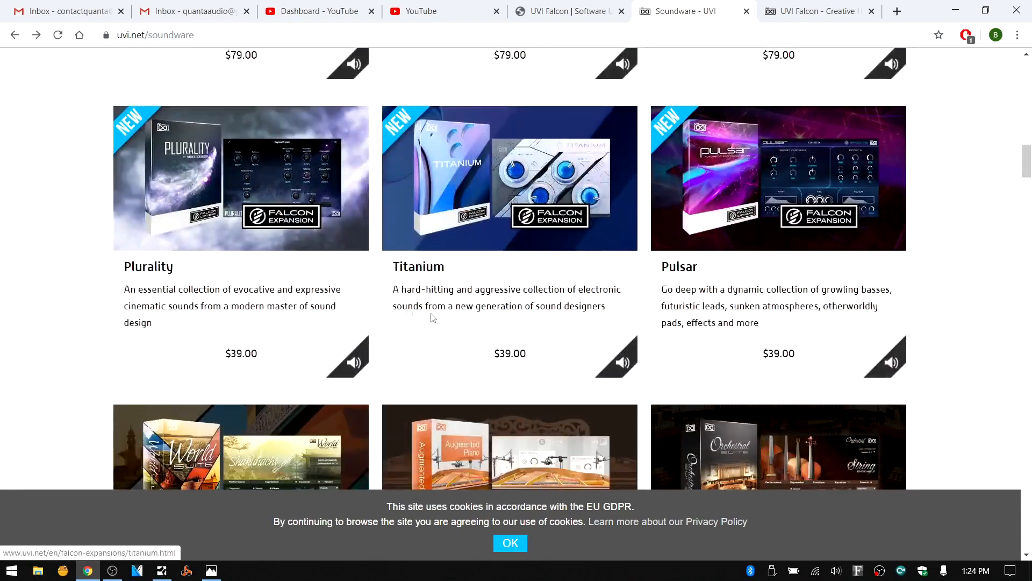
scroll(699, 323, down, 6)
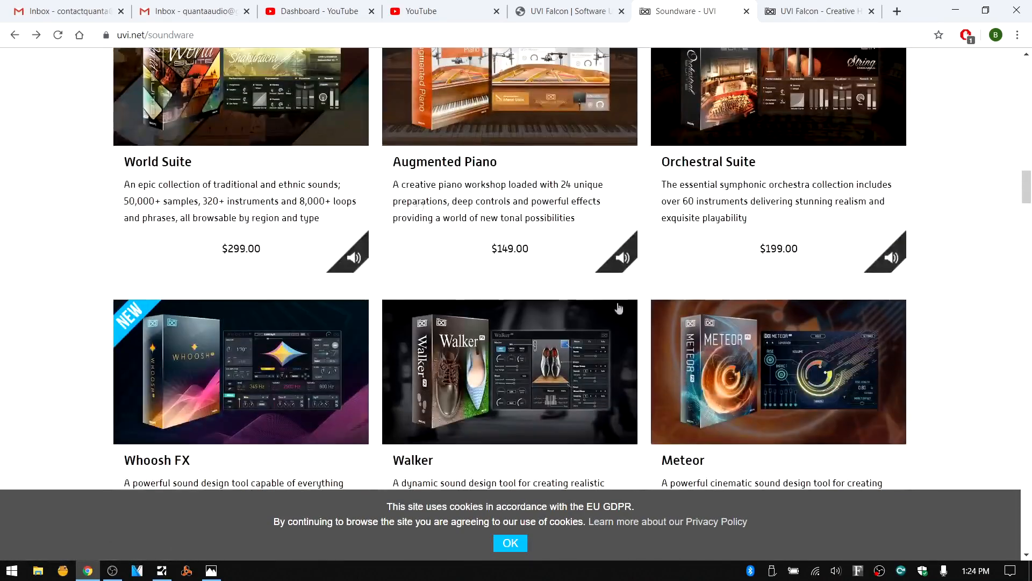
scroll(792, 186, down, 18)
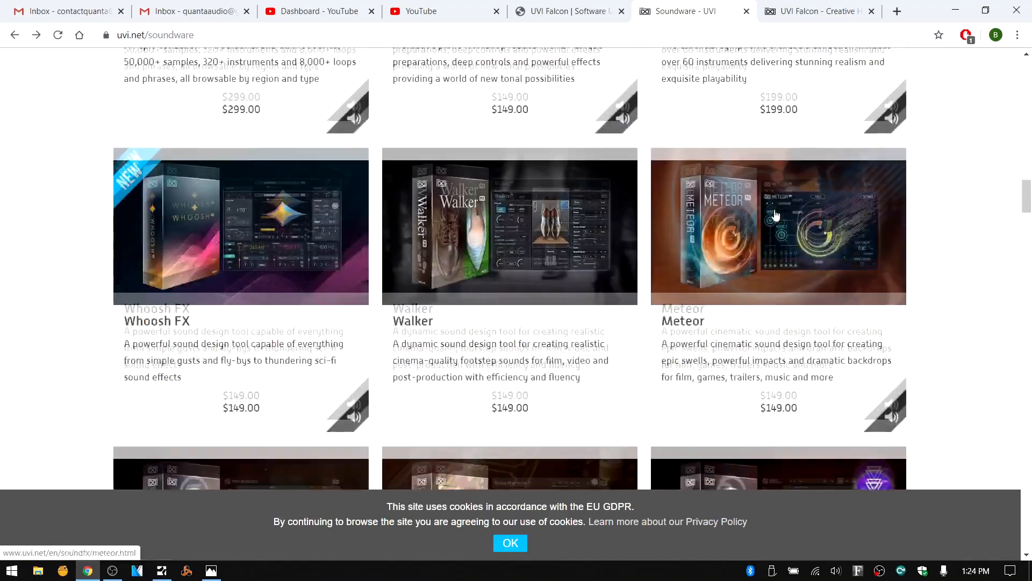
scroll(772, 227, down, 16)
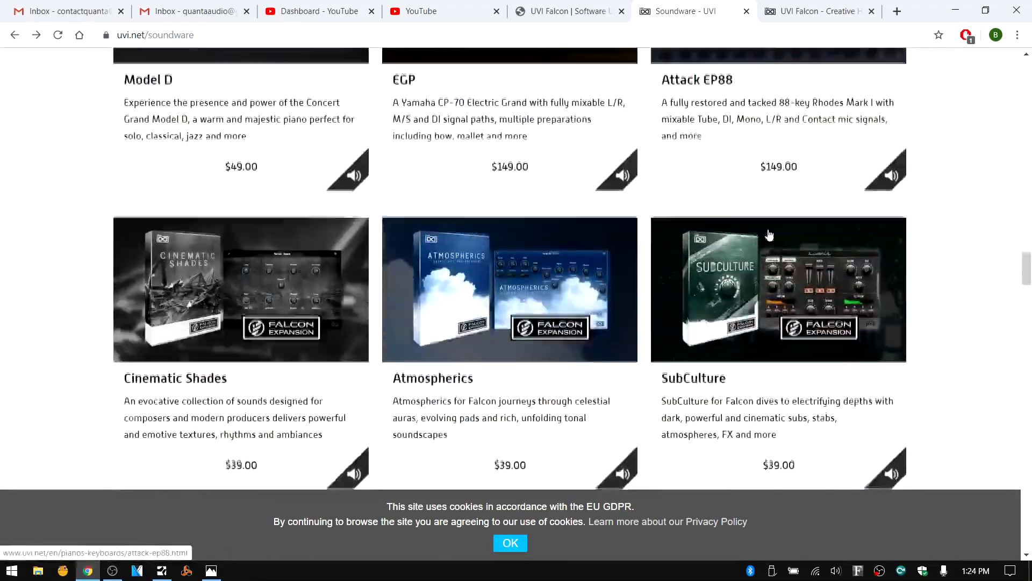
scroll(766, 249, down, 12)
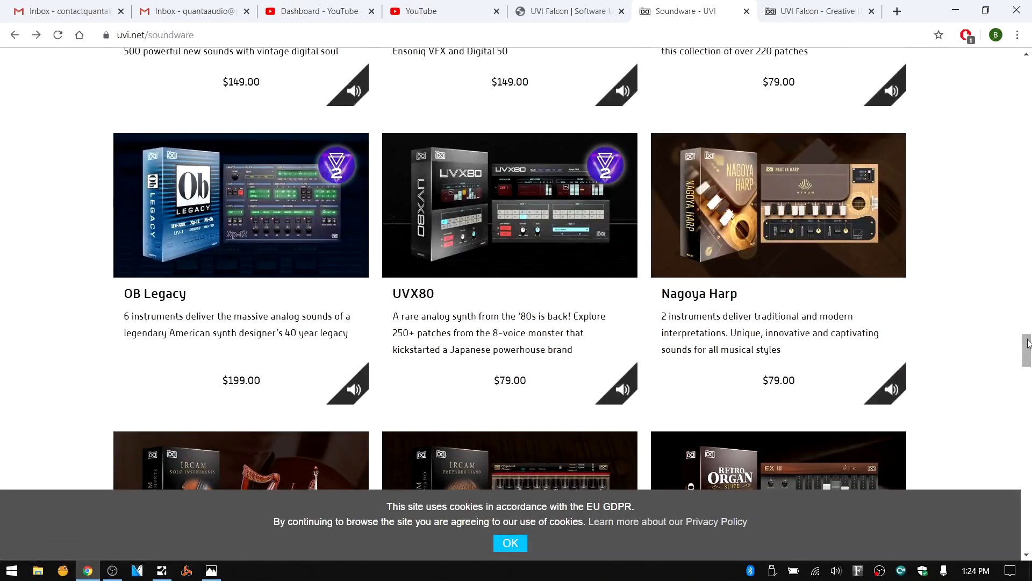
drag(1027, 351, 1017, 76)
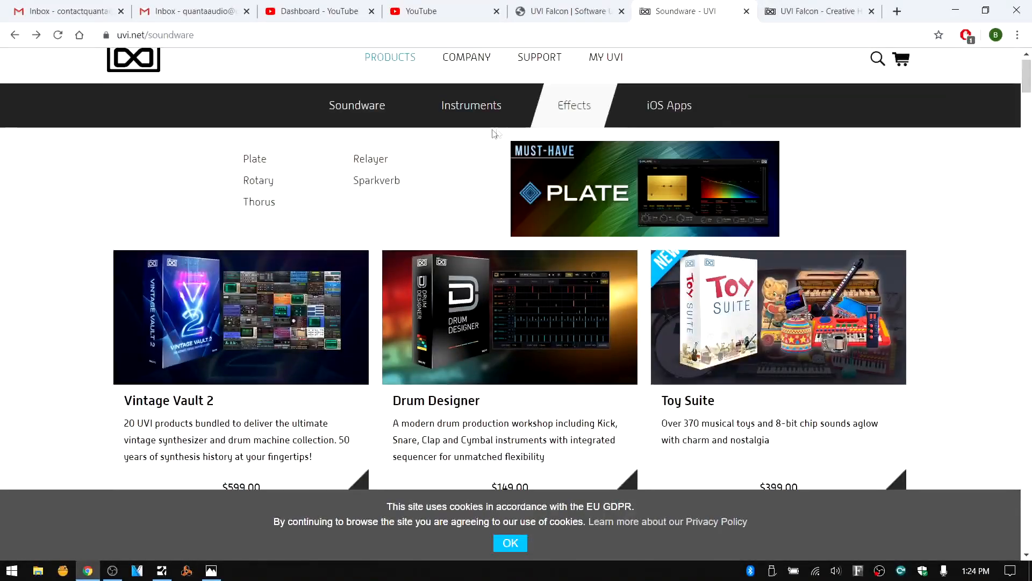
mouse_move(451, 115)
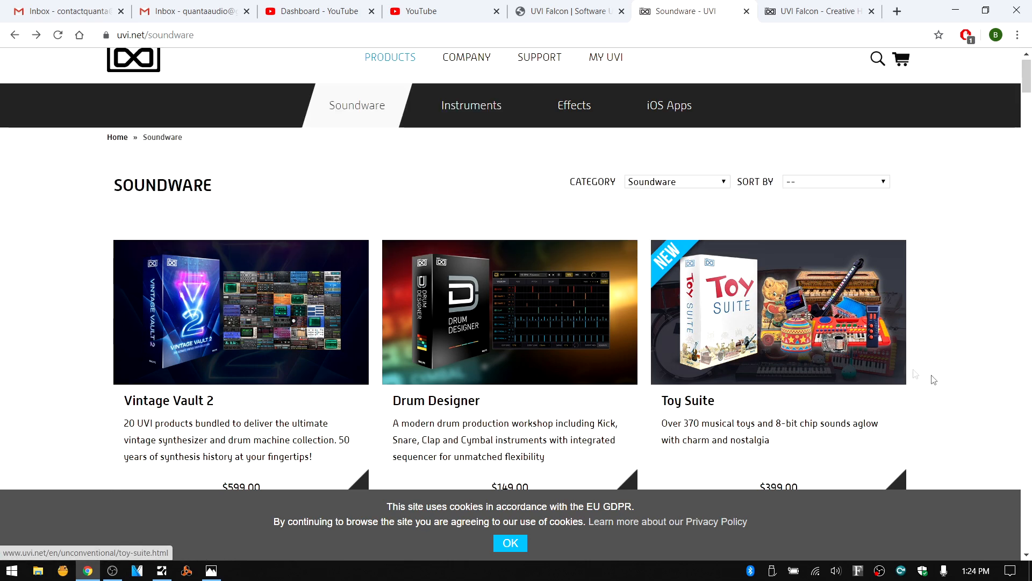
scroll(934, 380, down, 15)
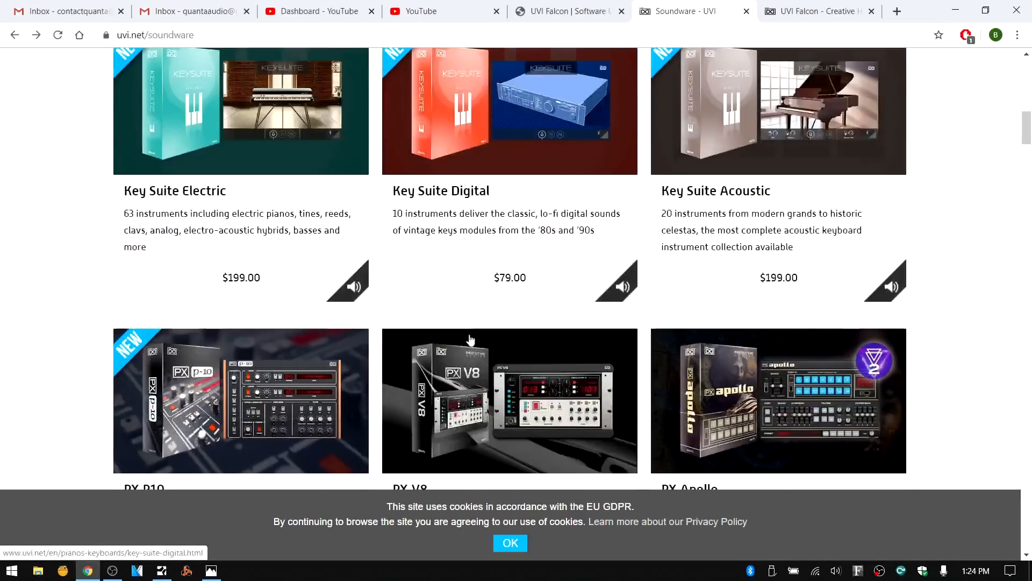
scroll(470, 339, down, 20)
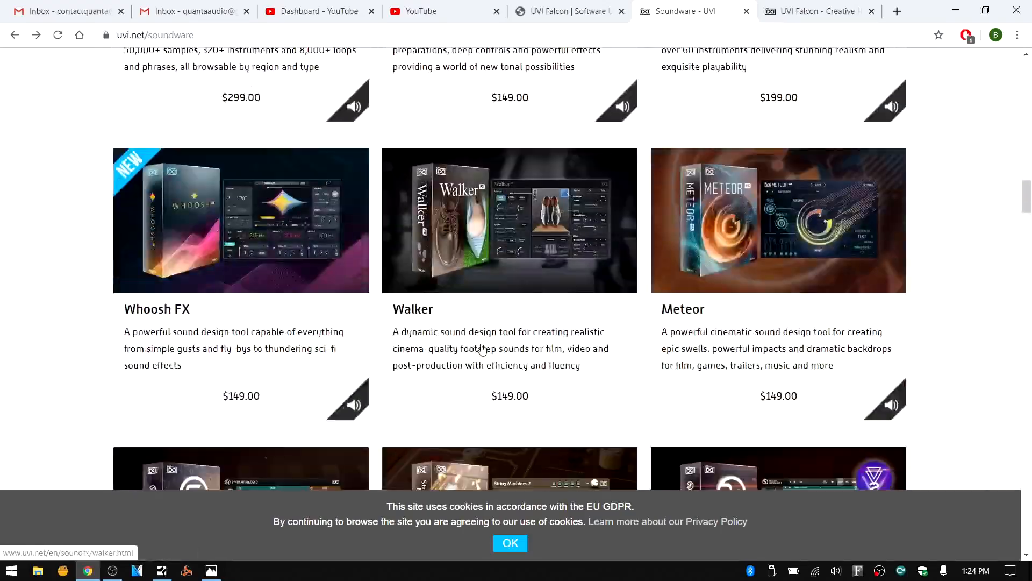
scroll(482, 350, down, 20)
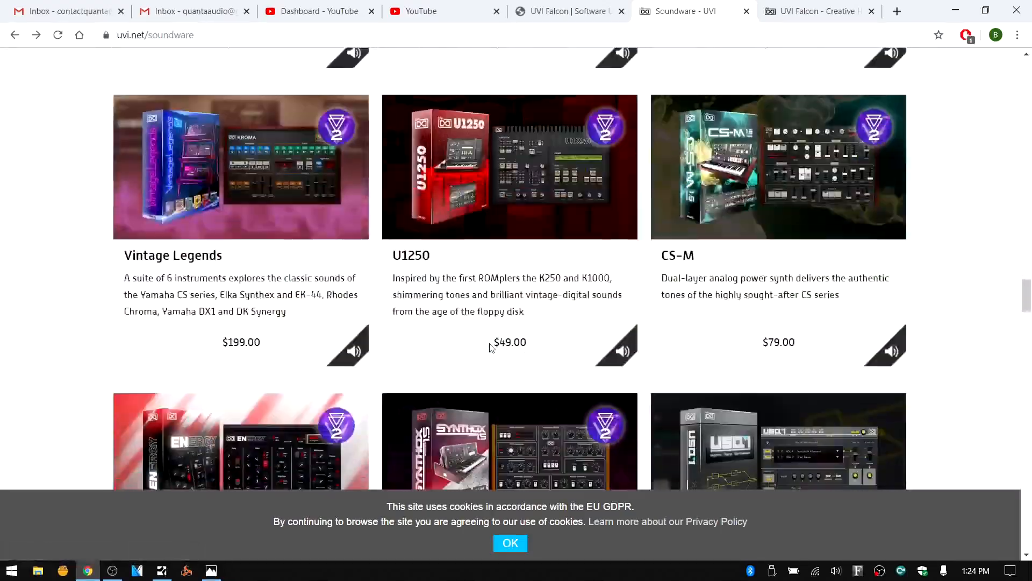
scroll(490, 347, down, 15)
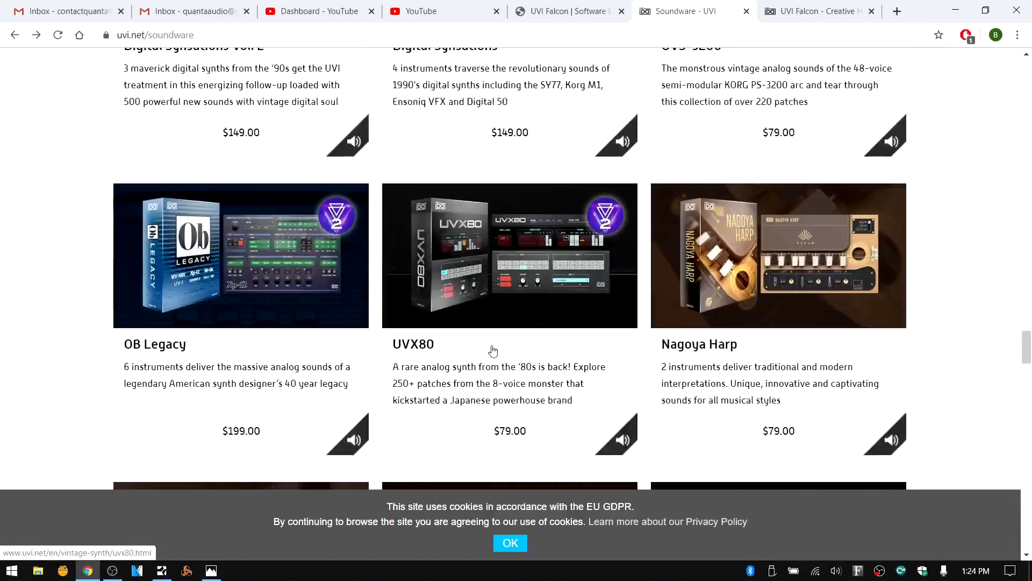
scroll(493, 351, down, 2)
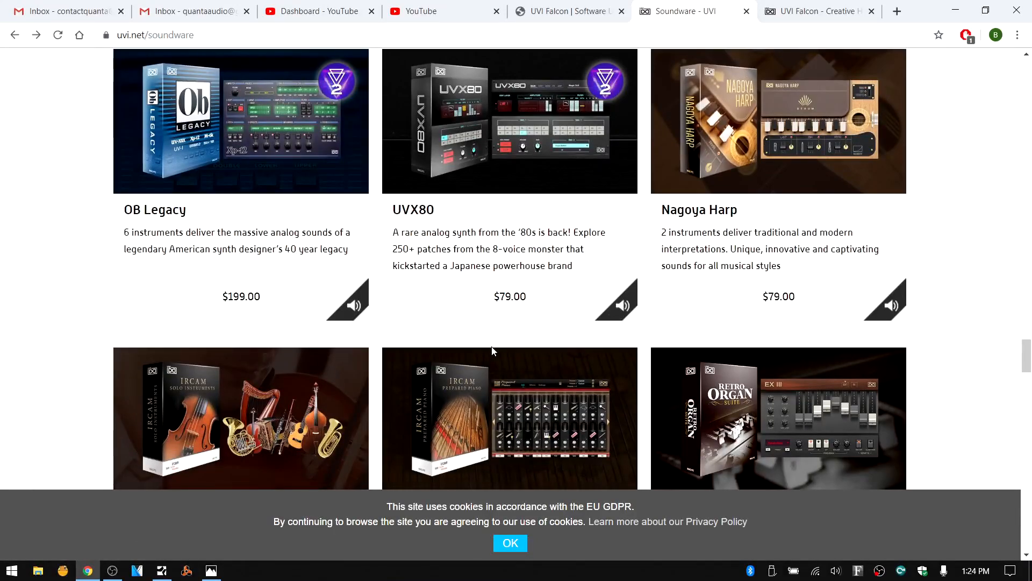
click(956, 13)
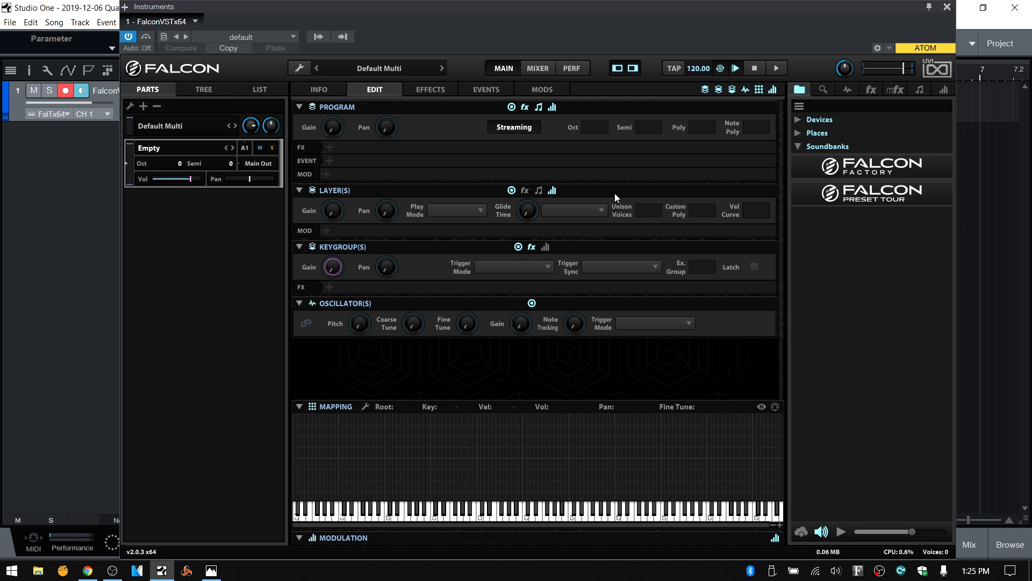
Step: Create a new program in the empty part of the Default Multi
click(300, 68)
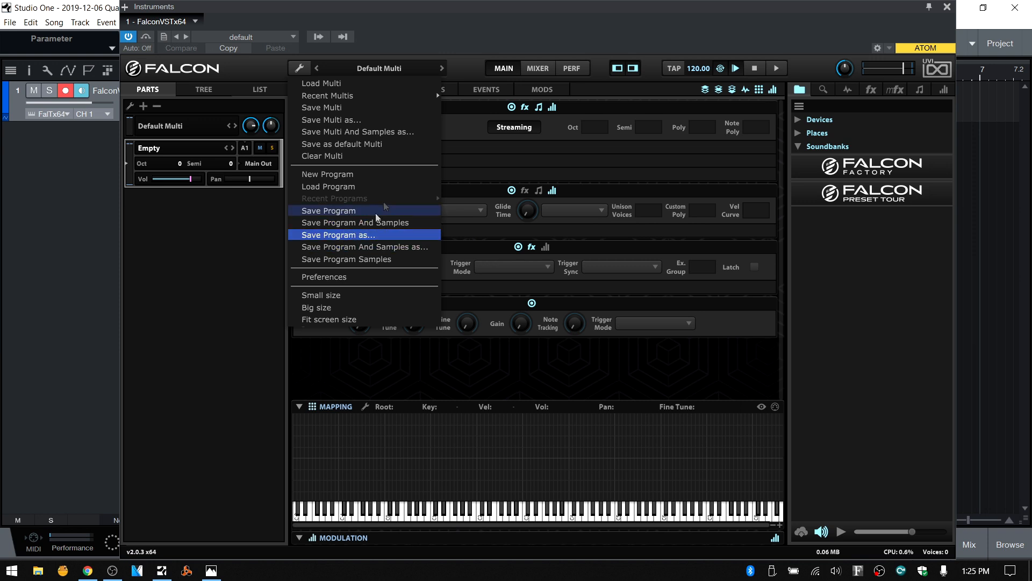
click(343, 174)
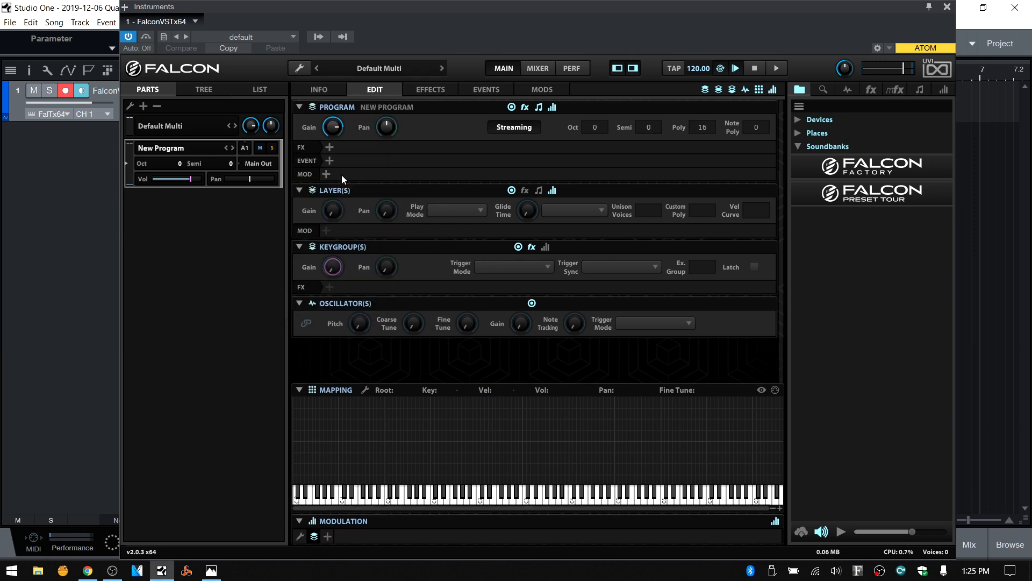
Step: Mount the Cello Freebie soundbank through Load Program from Desktop > Quanta > Sounds and Samples > UVI Falcon
click(300, 67)
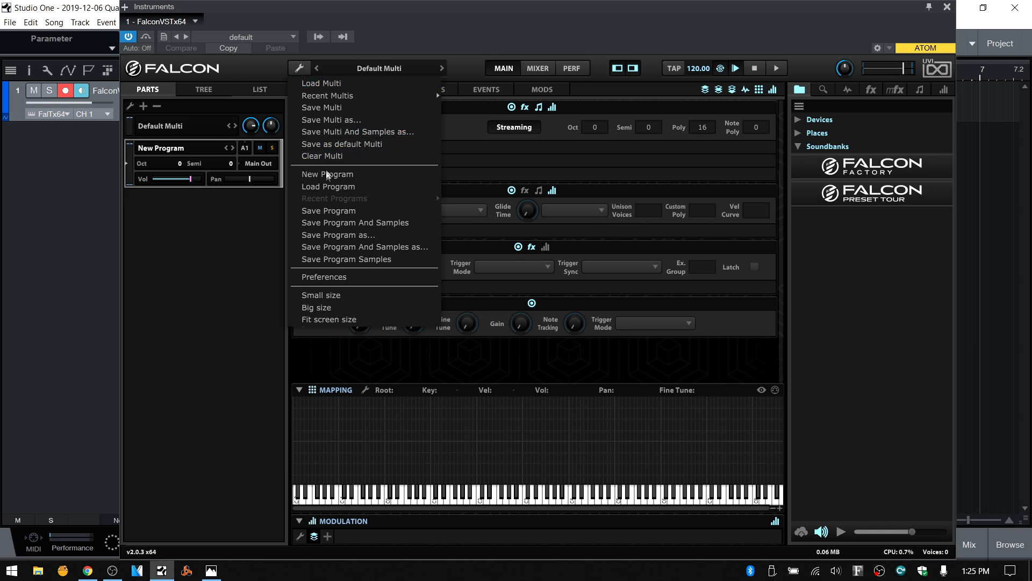
click(325, 185)
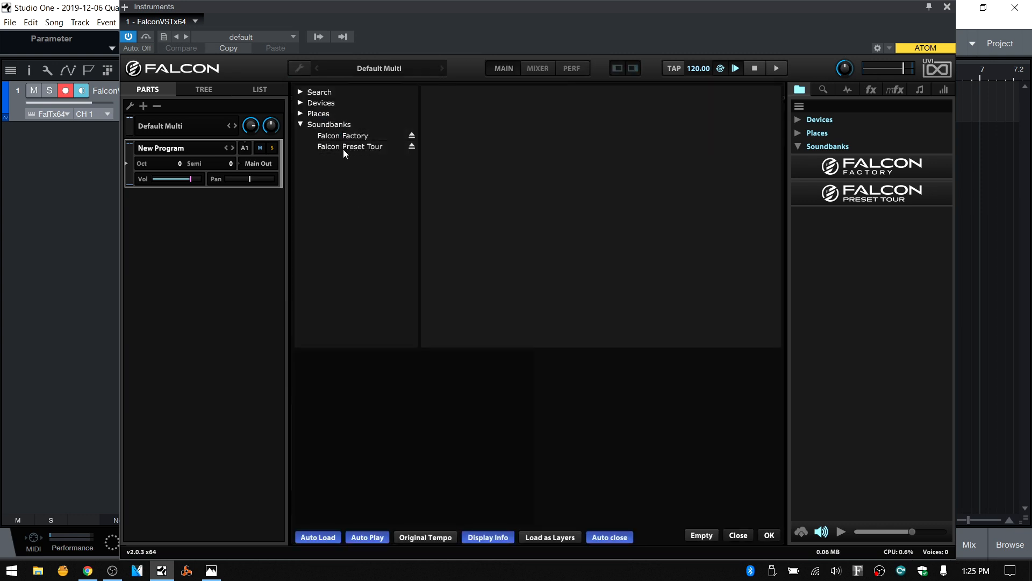
click(302, 114)
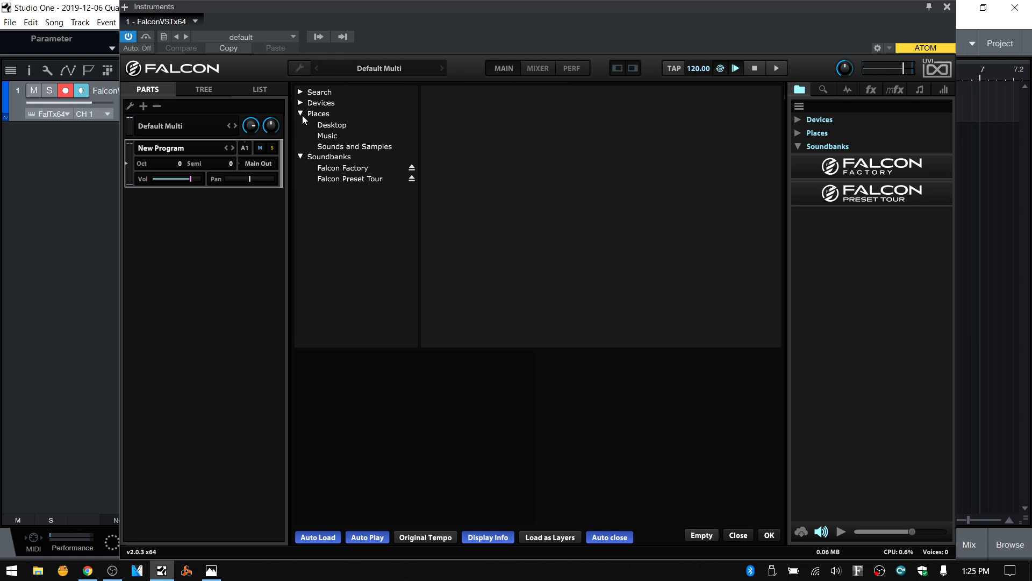
click(329, 127)
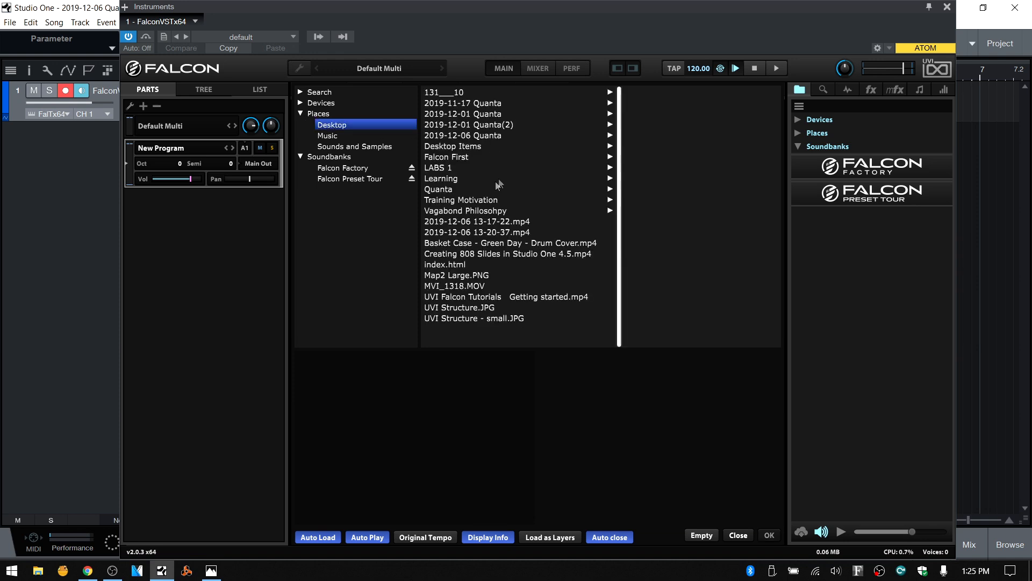
click(439, 191)
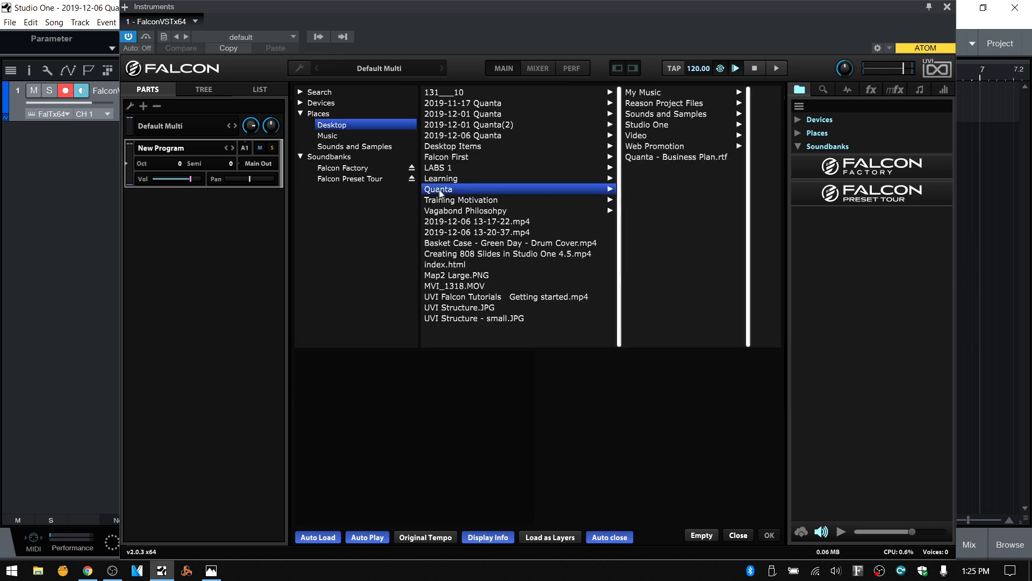
click(659, 115)
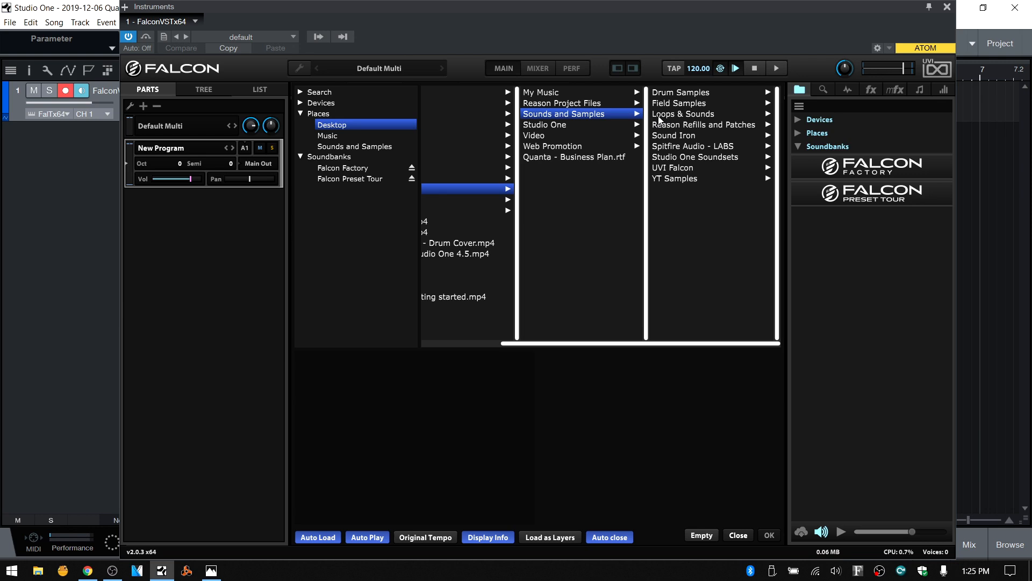
click(681, 170)
click(693, 96)
double_click(693, 98)
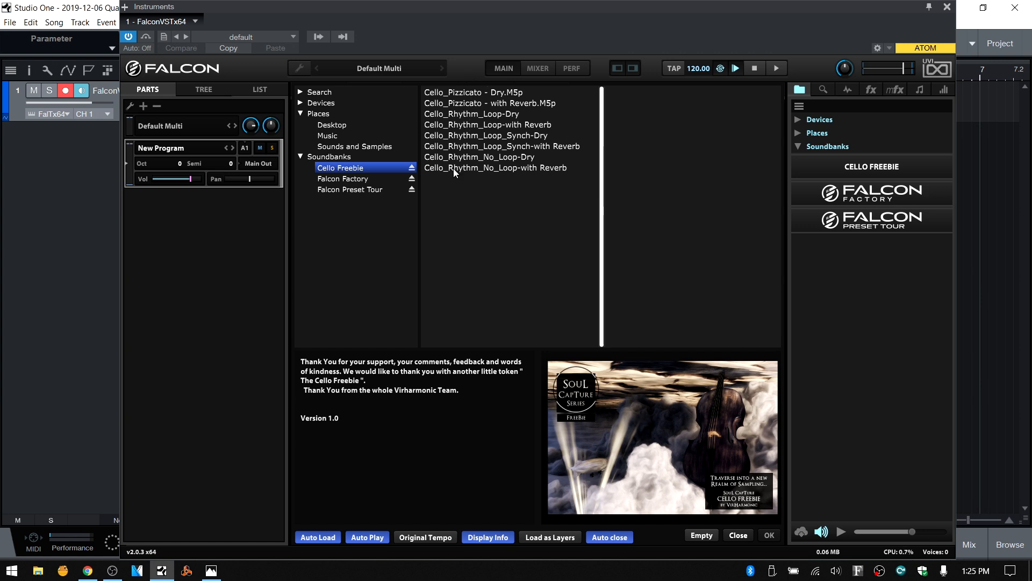
Step: Load the program "Cello_Pizzicato - with Reverb.M5P" and show its editing page
click(462, 107)
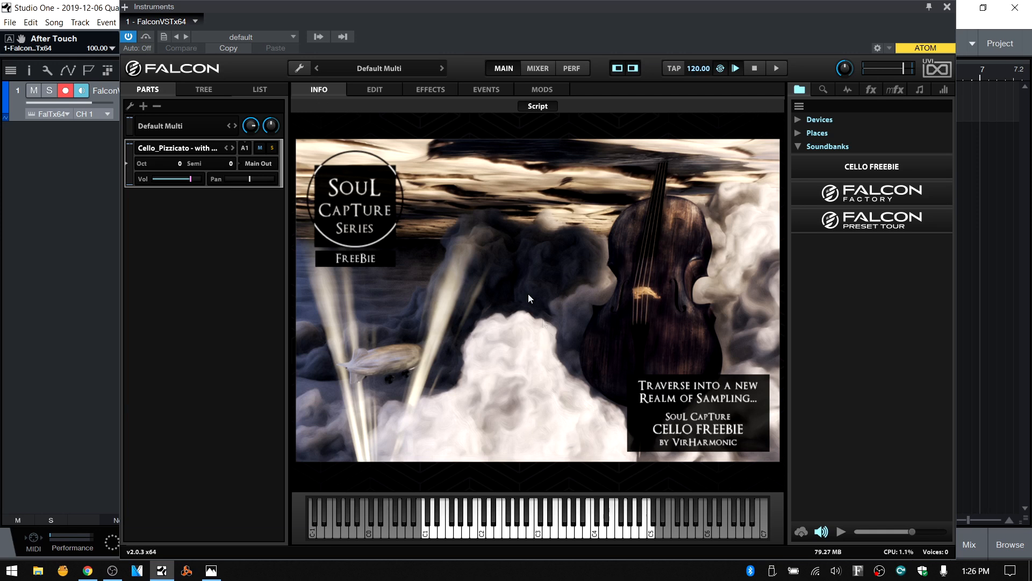
click(373, 90)
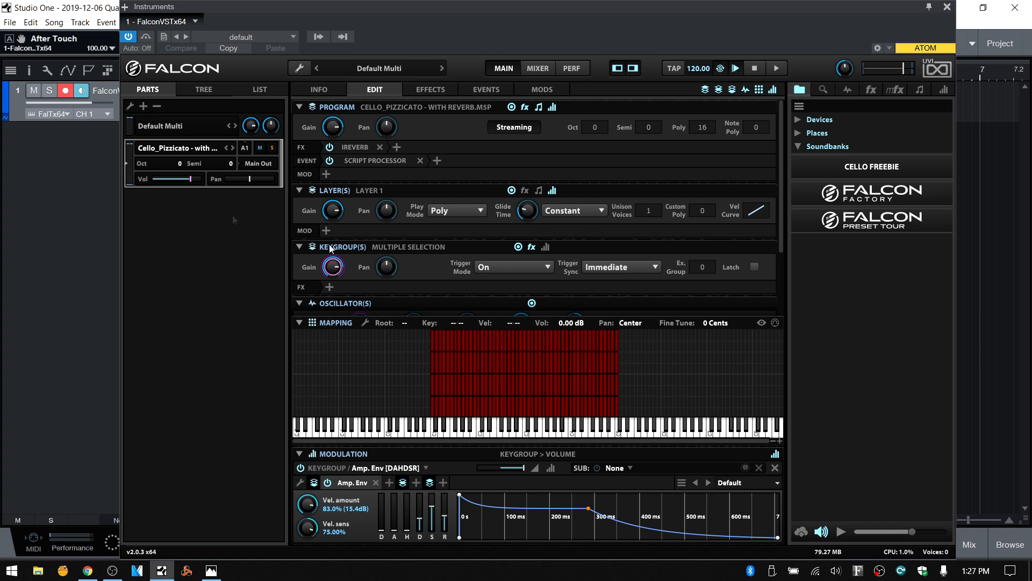
Step: Clear the multi to remove the loaded cello program
click(297, 69)
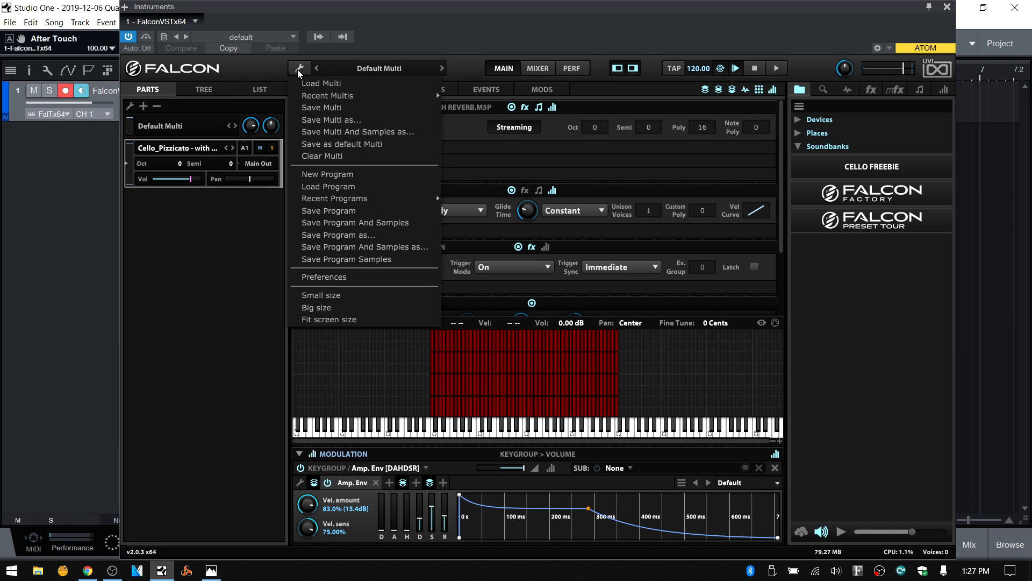
click(322, 156)
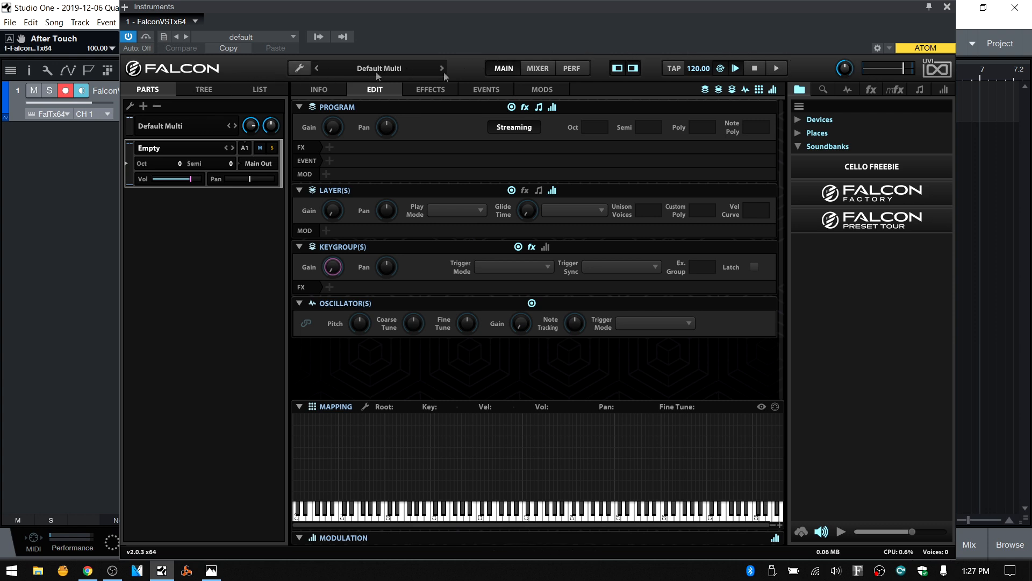
Step: Review the General, Streaming, SoundBanks and OSC pages of the Falcon preferences and close them without changes
click(301, 71)
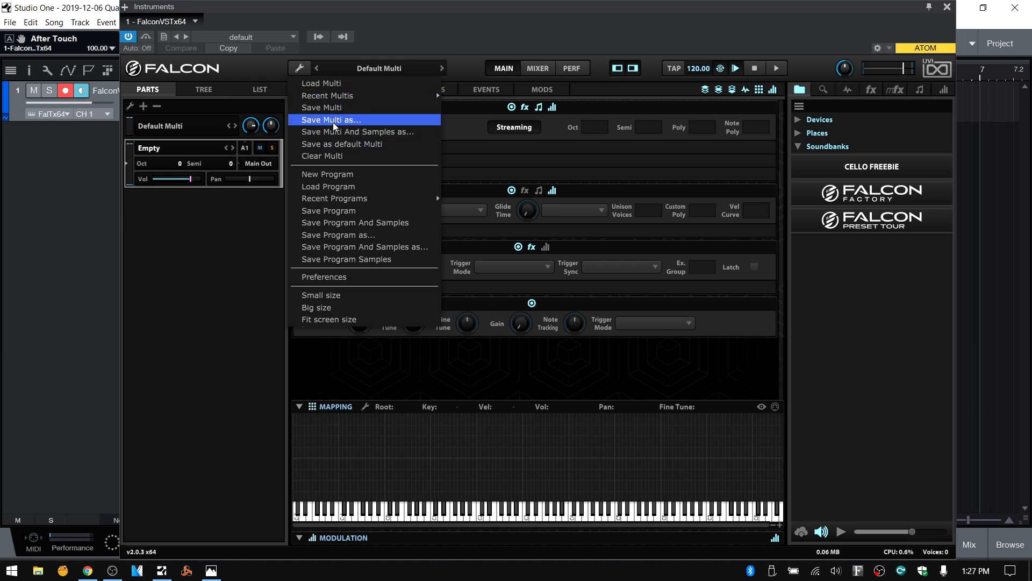
click(330, 276)
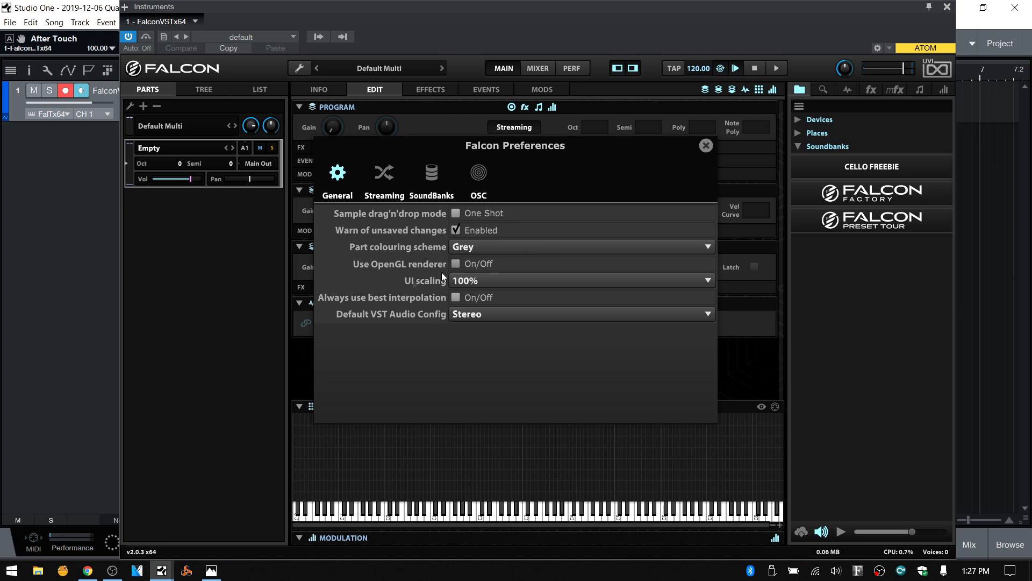
click(377, 183)
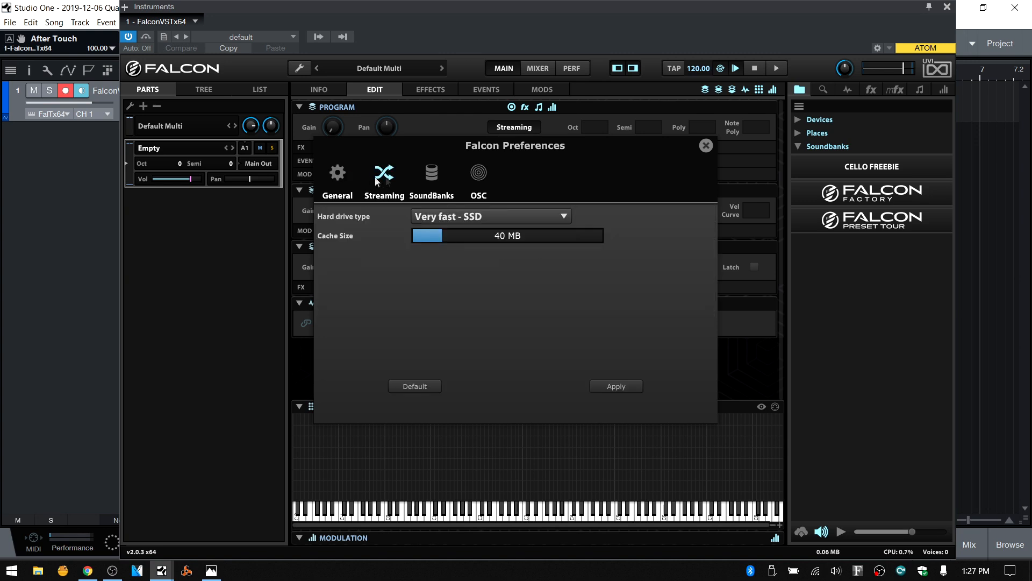
click(429, 181)
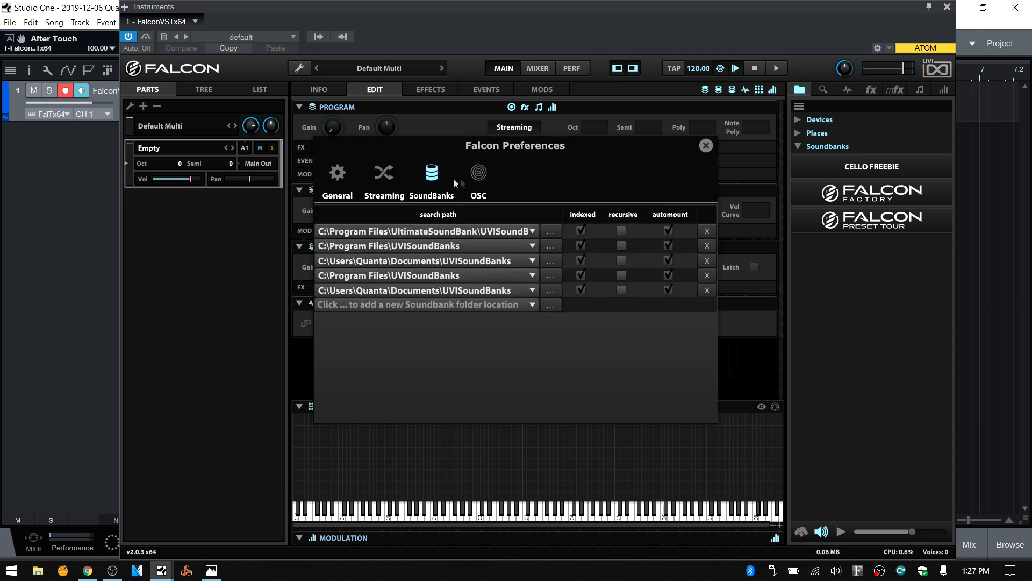
click(479, 178)
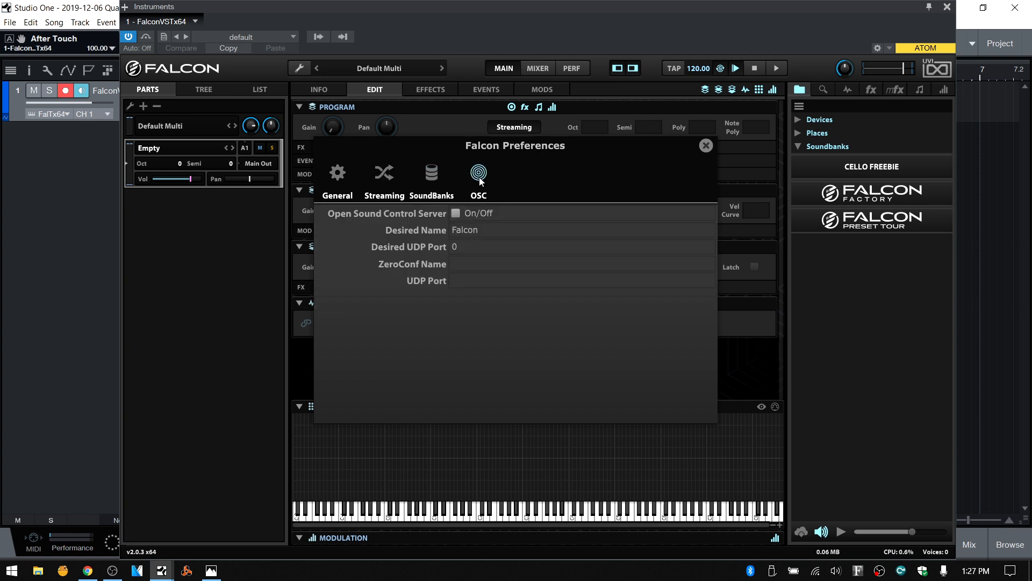
click(706, 145)
Step: Try the Small size and Big size interface options, and reposition the instrument window so the enlarged interface fits
click(299, 69)
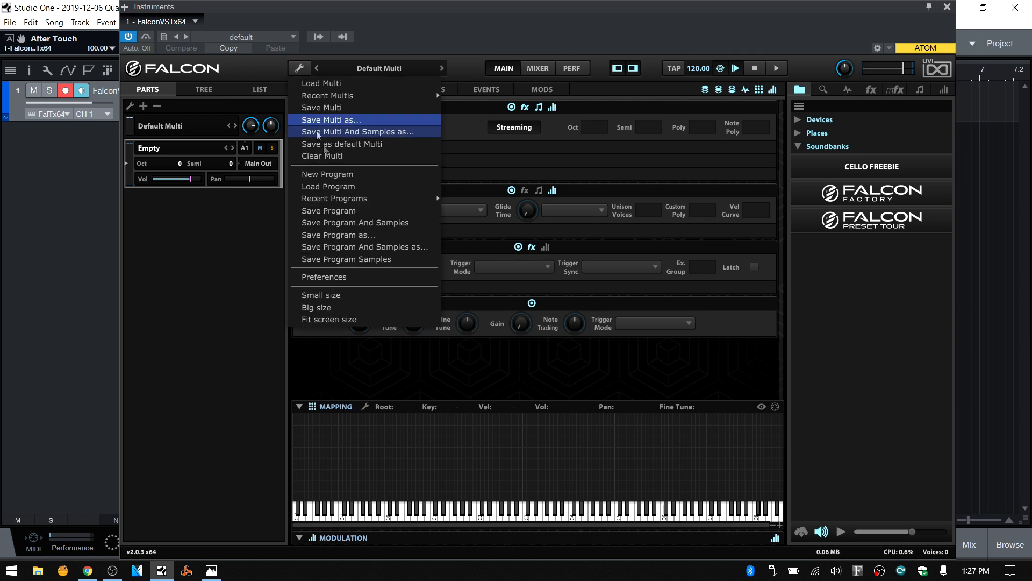
click(345, 295)
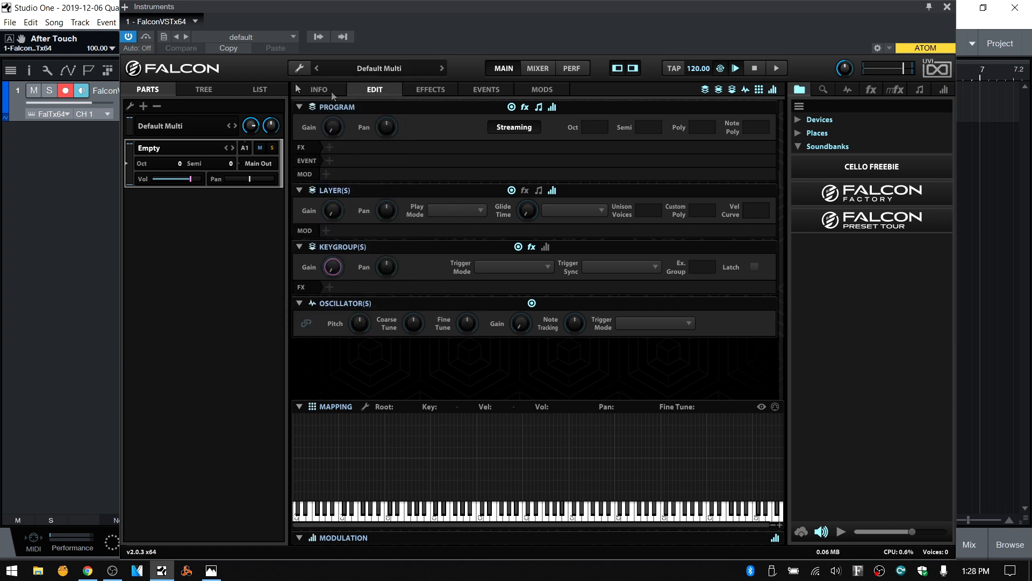
click(294, 69)
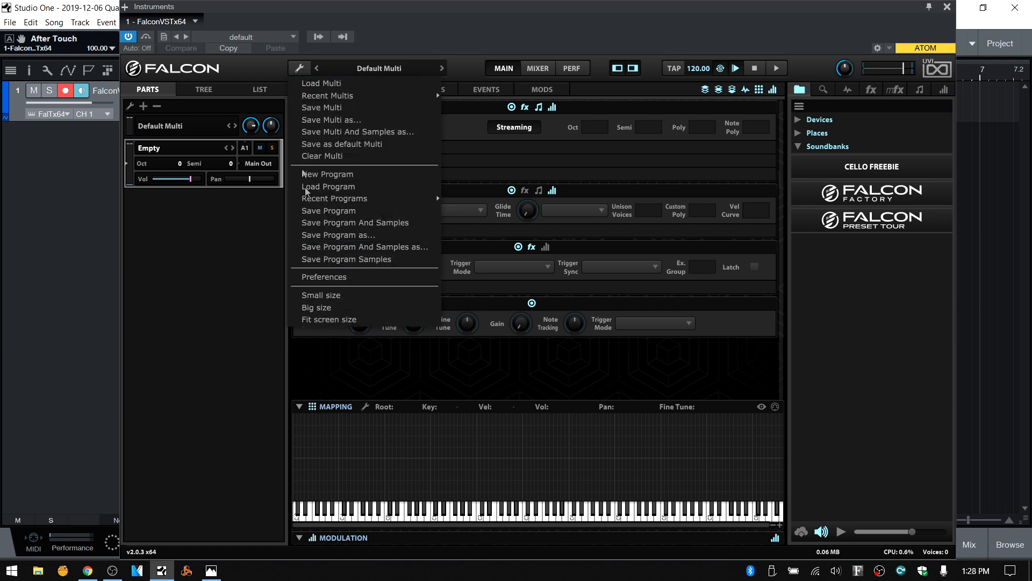
click(331, 307)
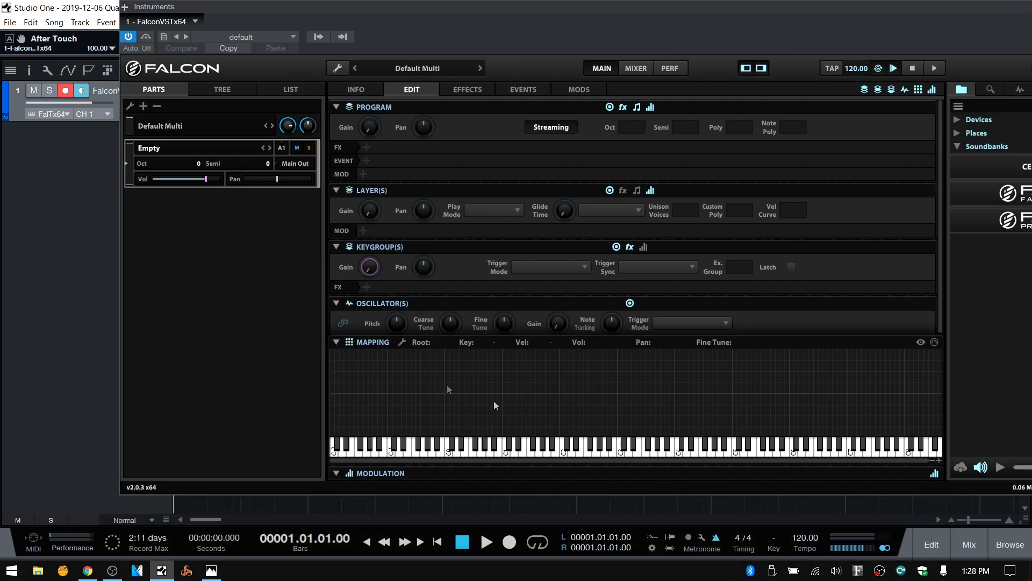
double_click(605, 11)
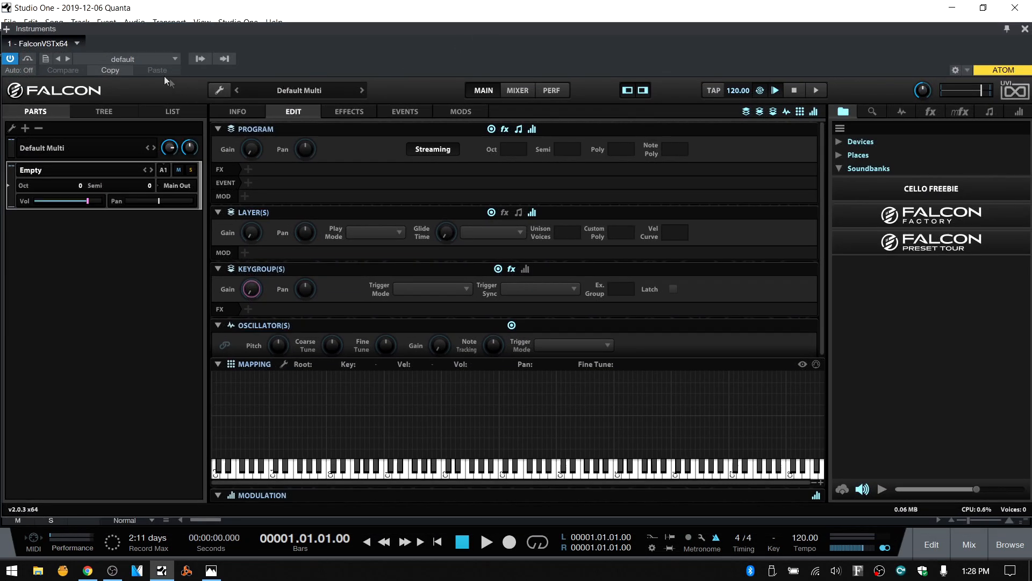
Step: Try the Fit screen size option, return the interface to Small size, and move the instrument window back up
click(218, 90)
click(235, 341)
click(218, 90)
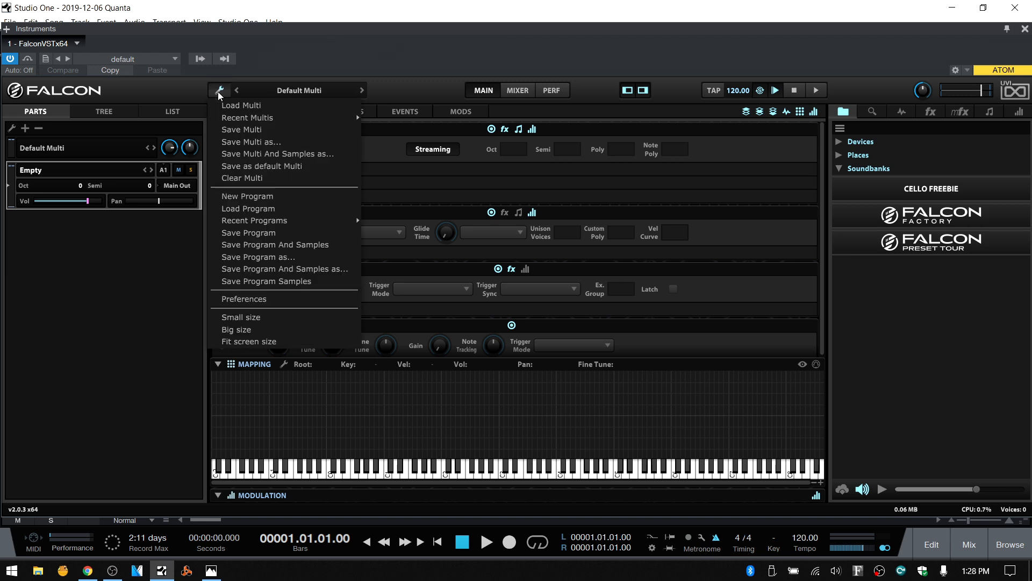
click(238, 317)
drag(402, 28, 495, 14)
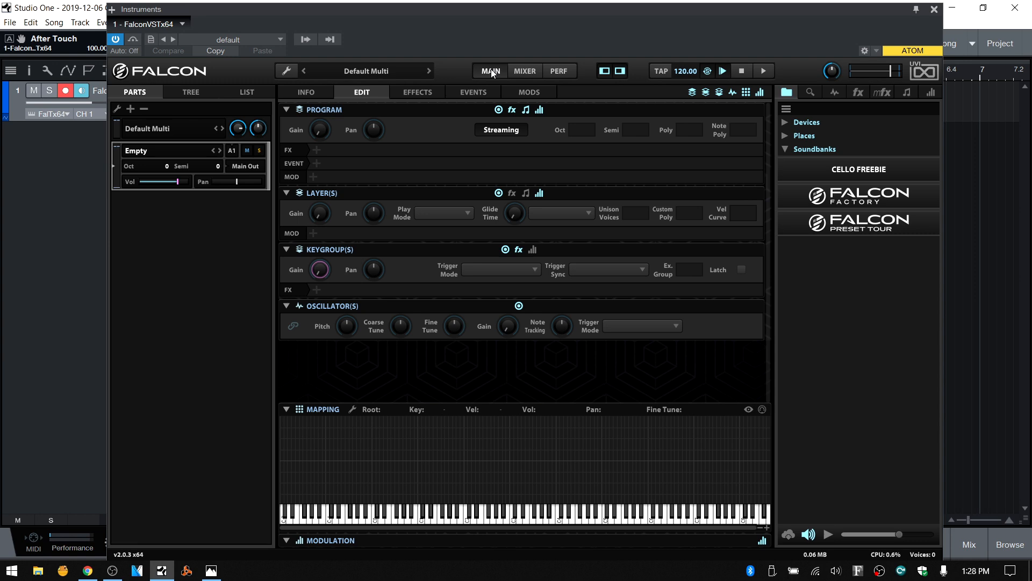
Step: View the Info, Edit, Effects, Events and Mods pages of the empty program, ending on Info
click(300, 92)
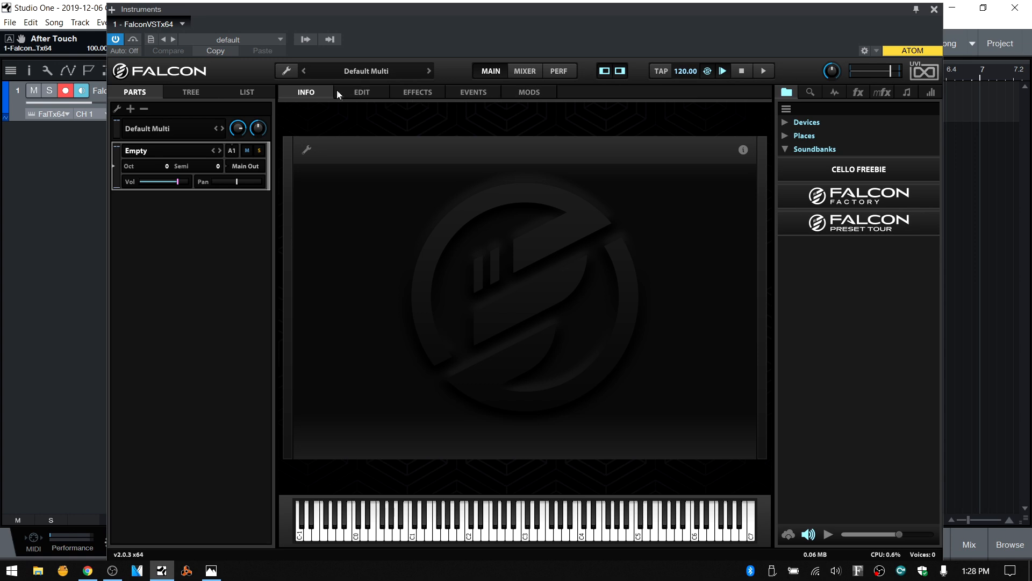
click(367, 94)
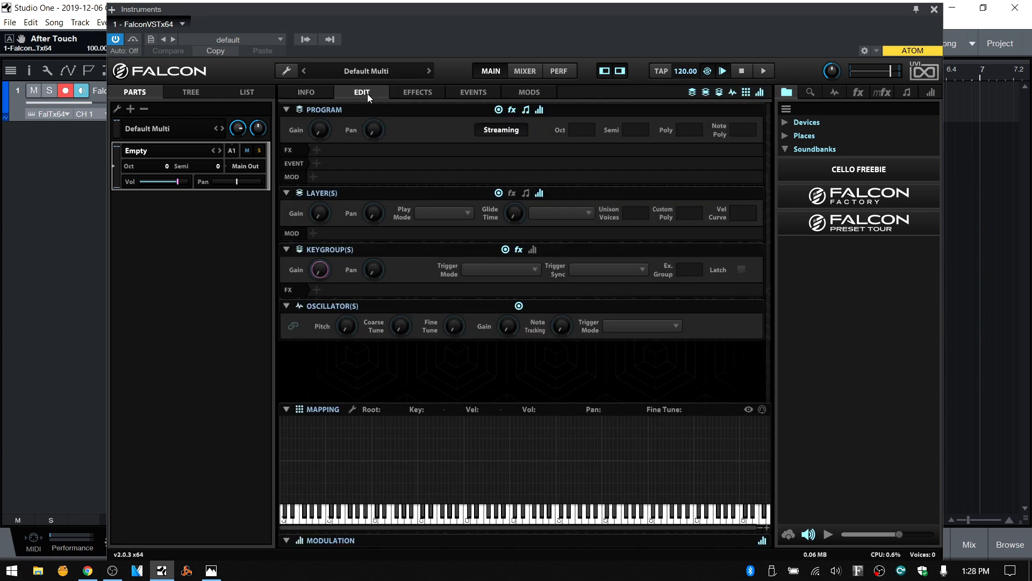
click(417, 92)
click(465, 91)
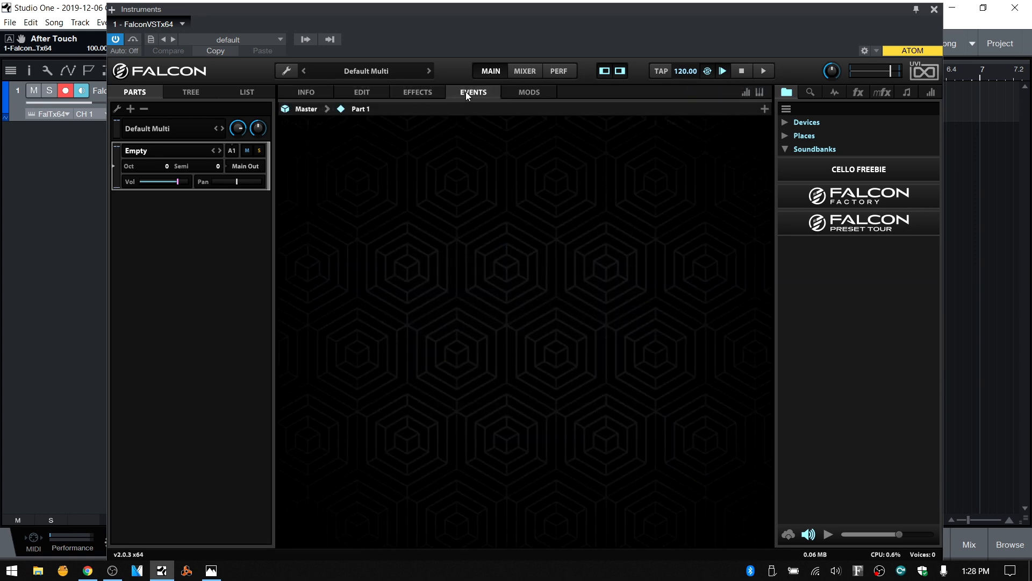
click(532, 93)
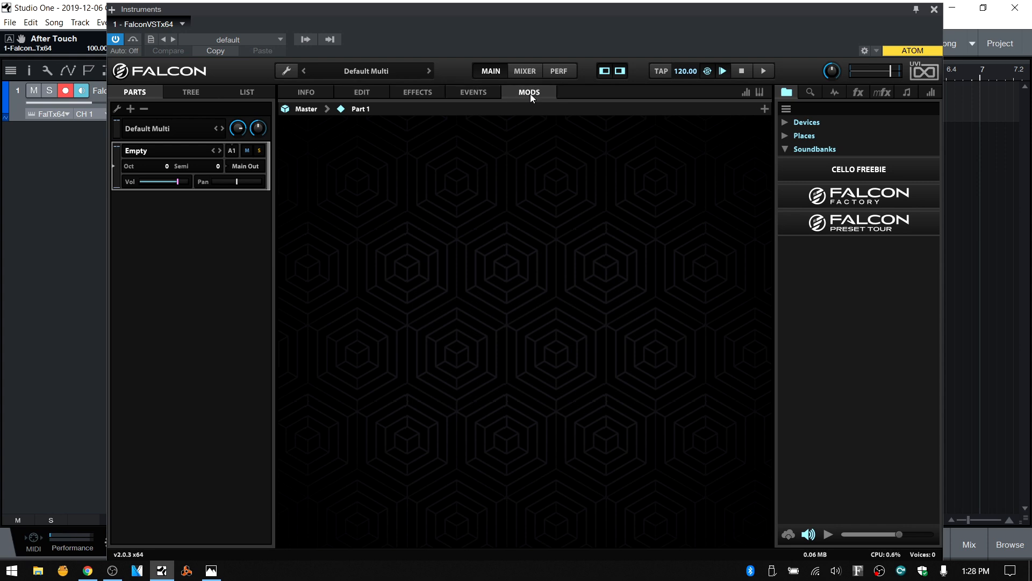
click(310, 93)
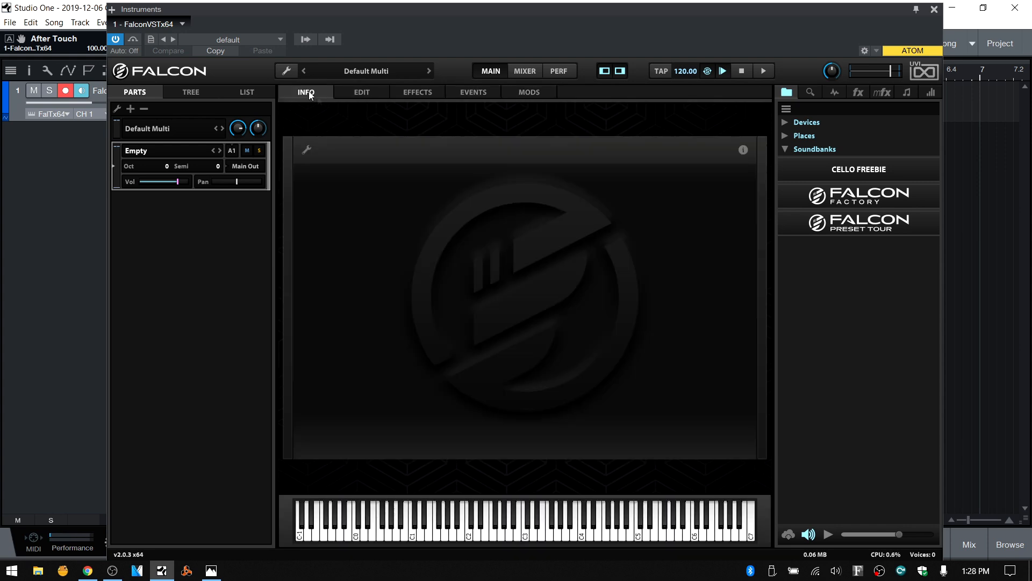
Step: Show the mixer and toggle its part, aux and master channel strips off and on again
click(525, 71)
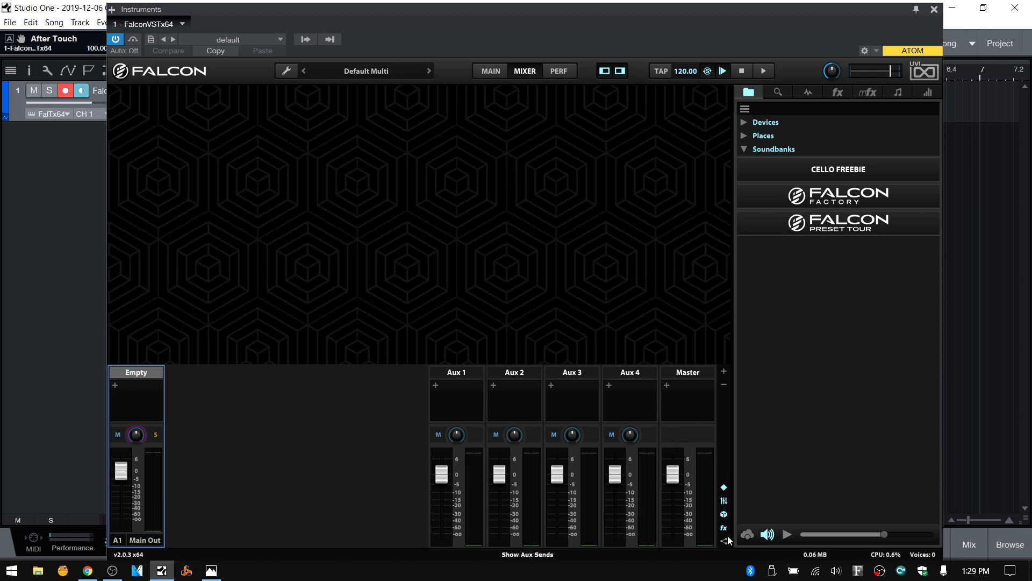
click(725, 489)
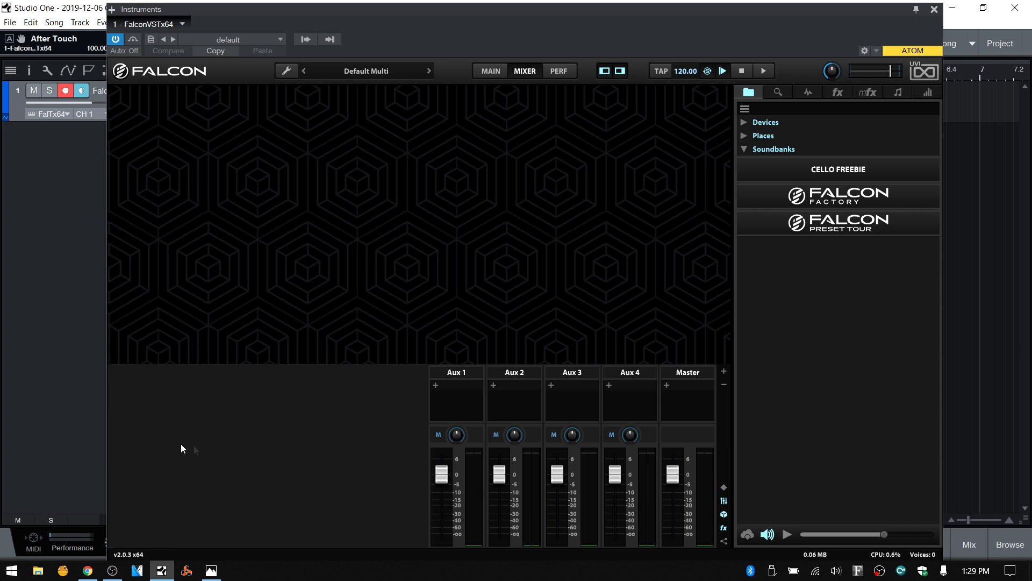
click(724, 487)
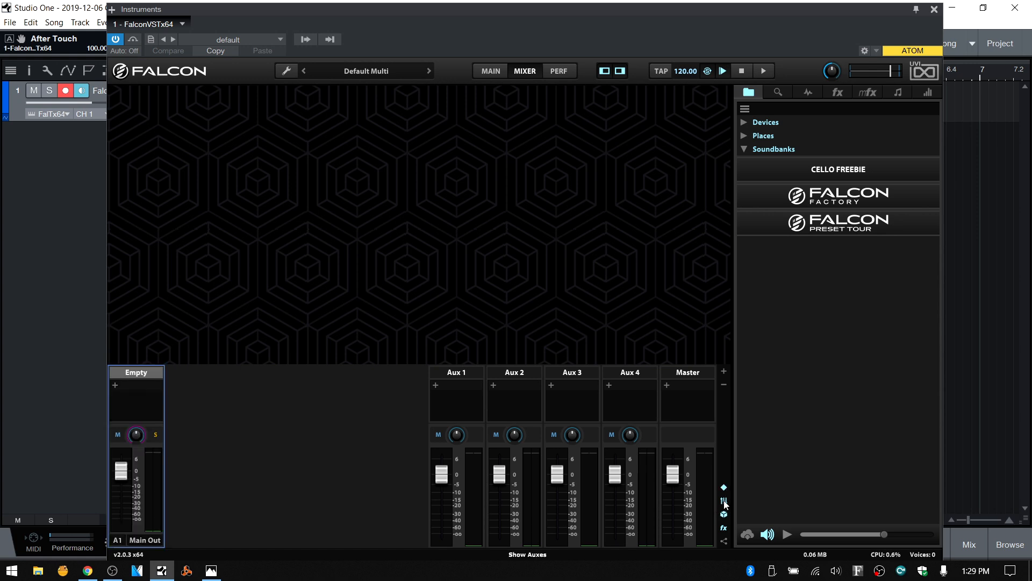
click(724, 501)
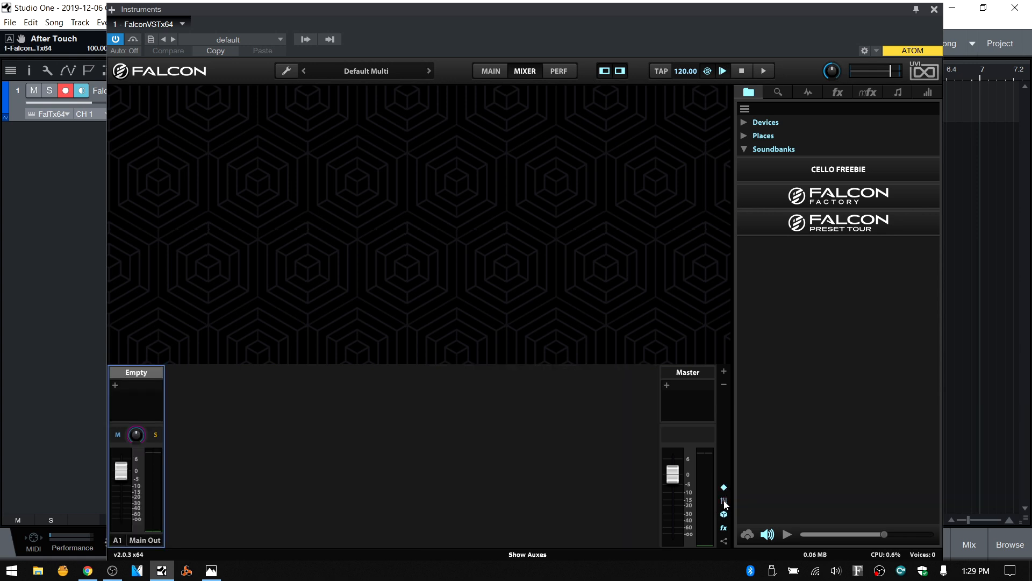
click(724, 501)
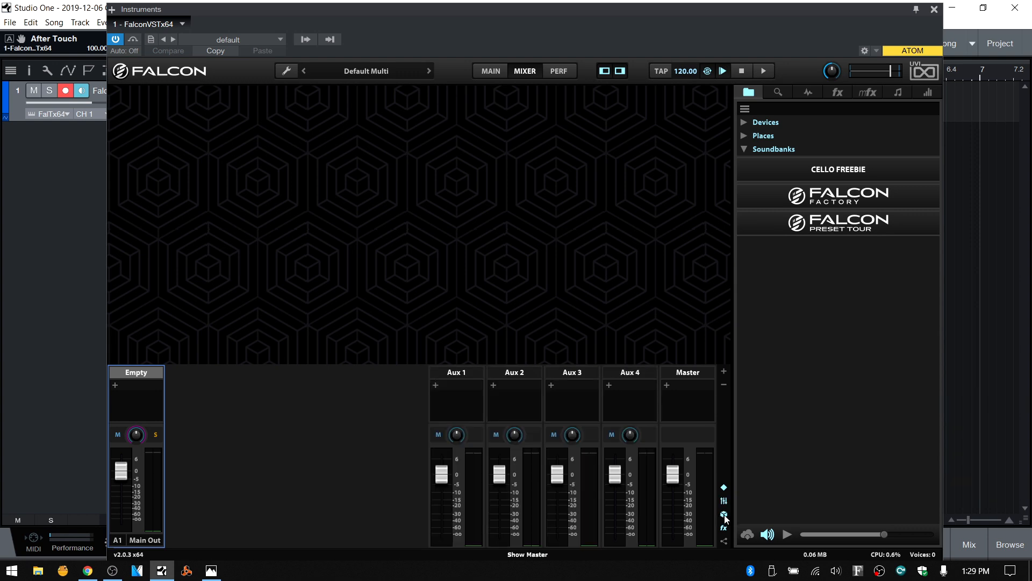
click(725, 516)
click(725, 516)
Step: Toggle the mixer's FX slots off and on, and show and hide the aux sends
click(725, 530)
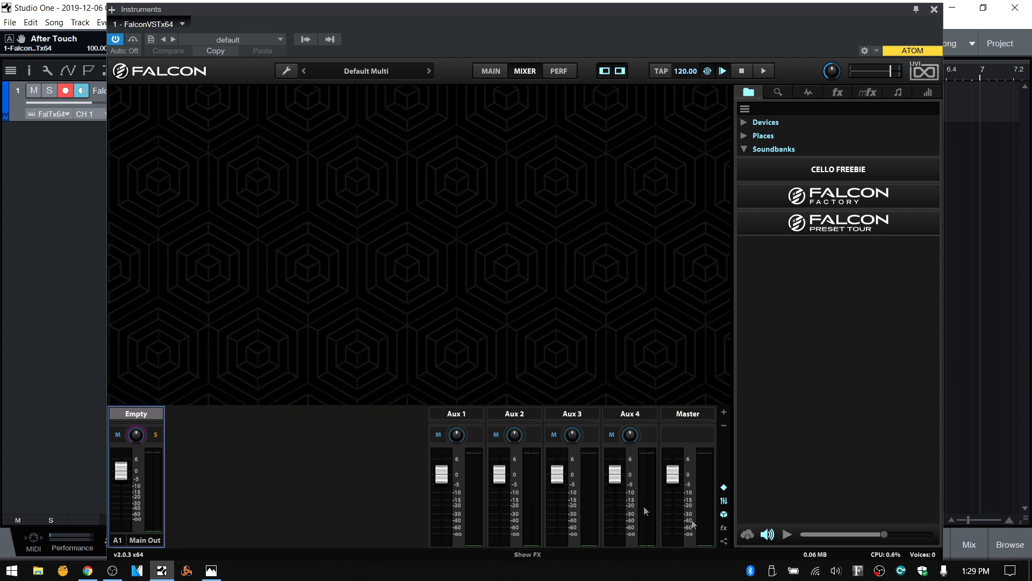
click(723, 528)
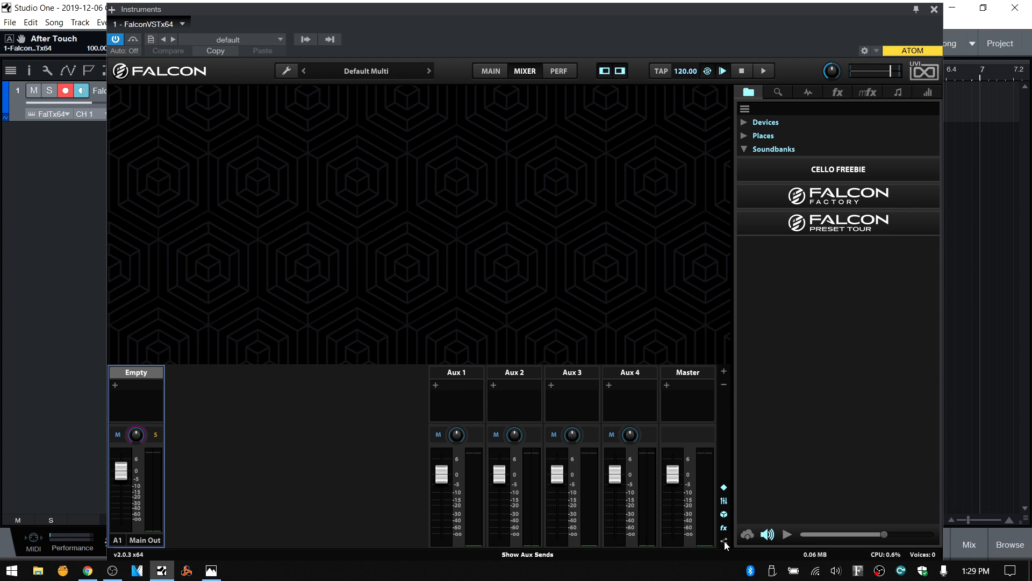
click(724, 541)
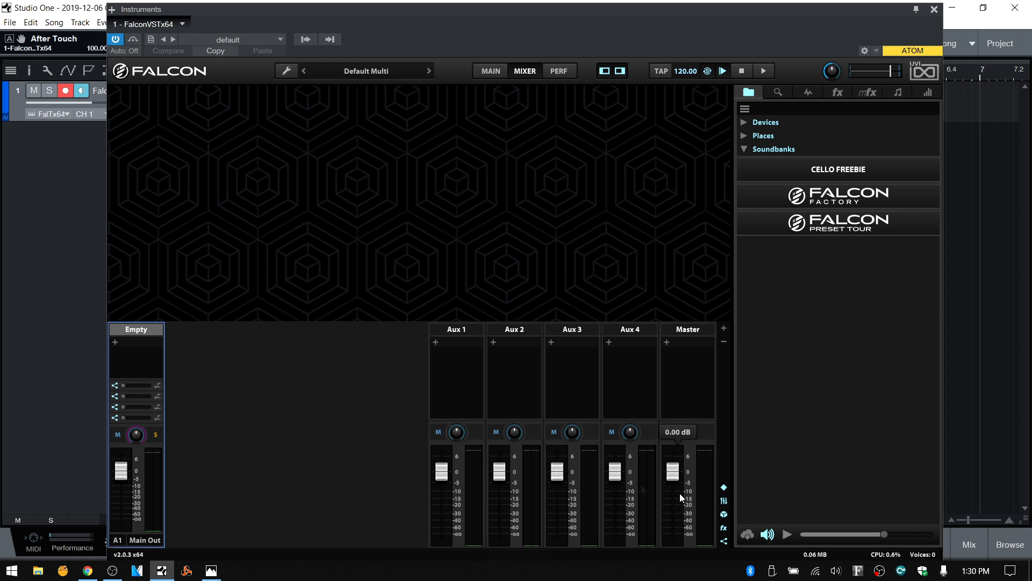
click(724, 542)
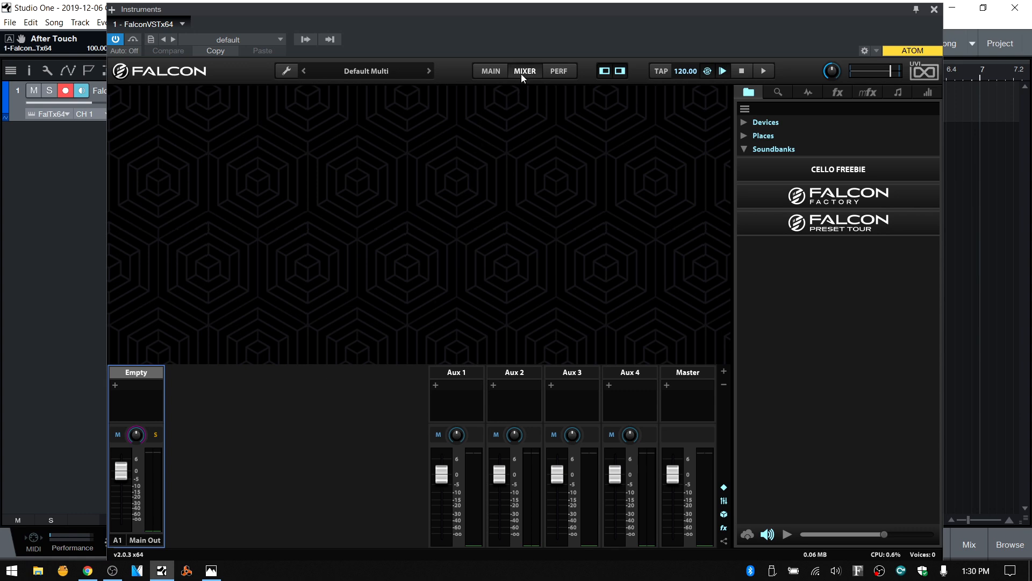
Step: Show the performance view and check the Empty part's output and MIDI channel options without changing them
click(558, 72)
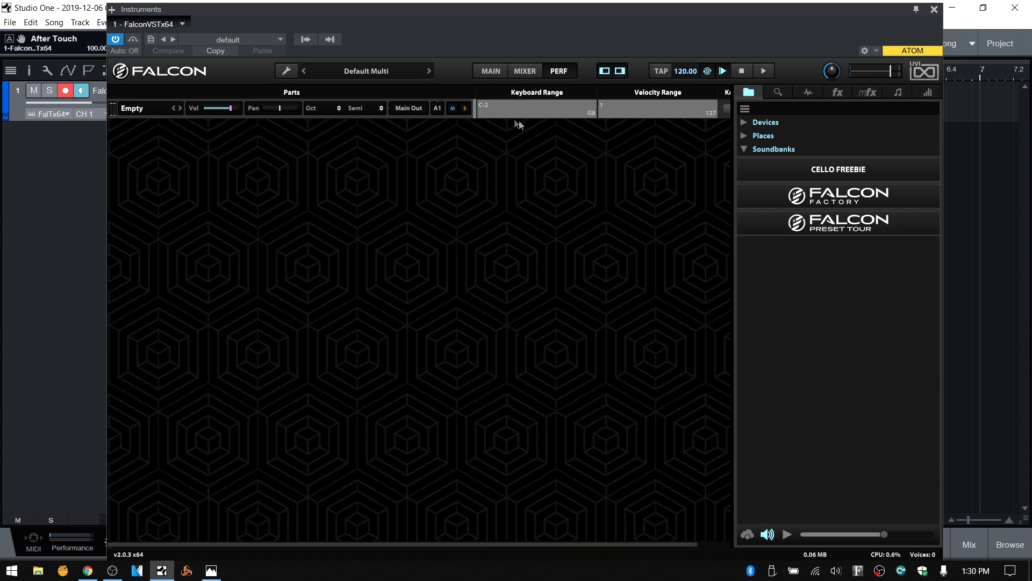
mouse_move(224, 114)
click(413, 110)
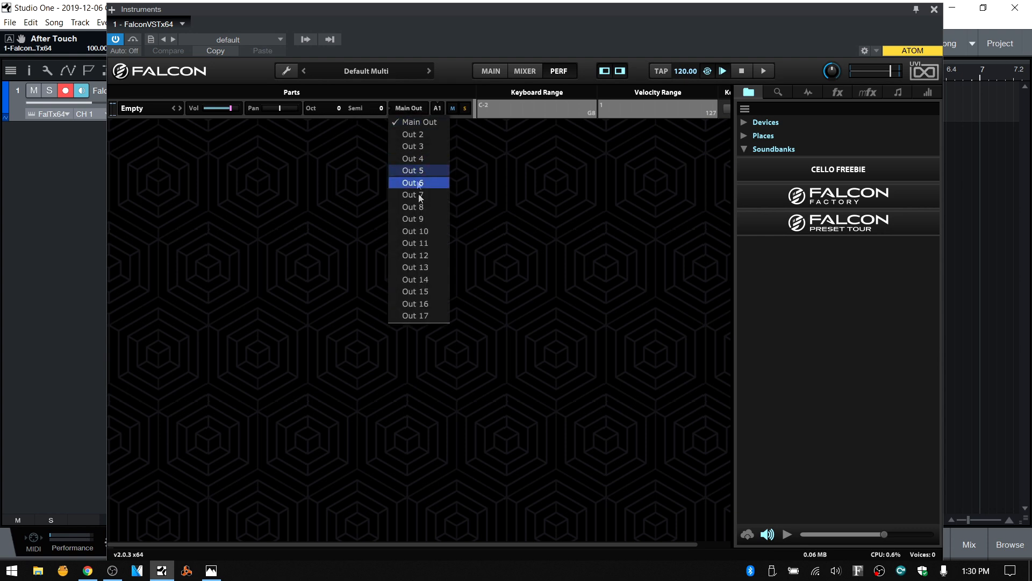
click(317, 244)
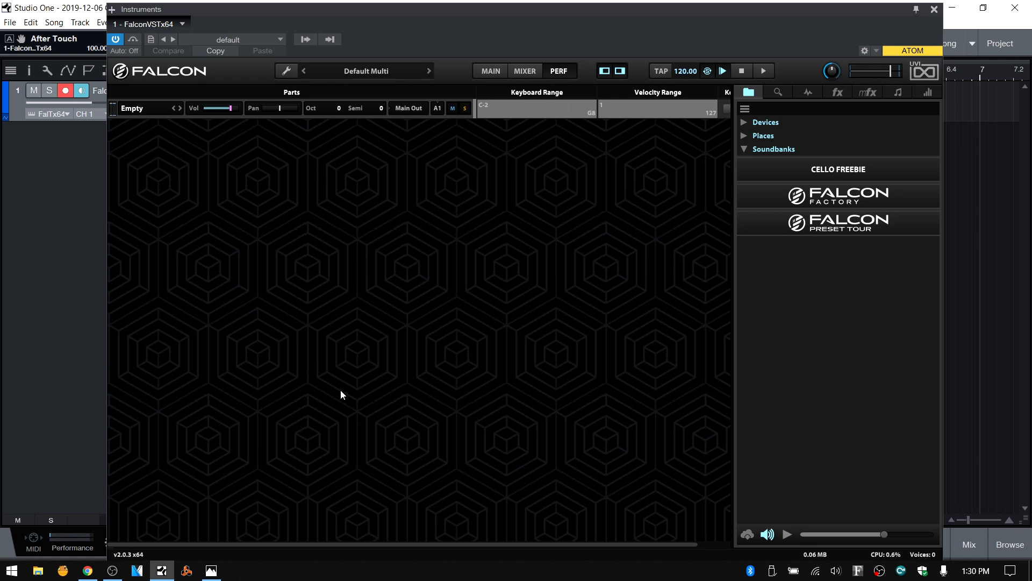
click(438, 108)
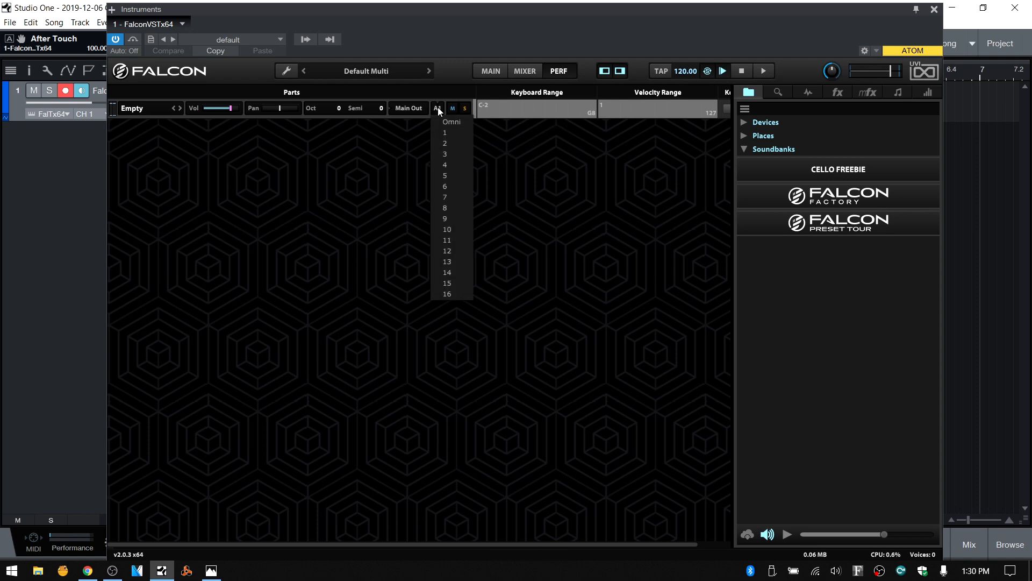
click(396, 180)
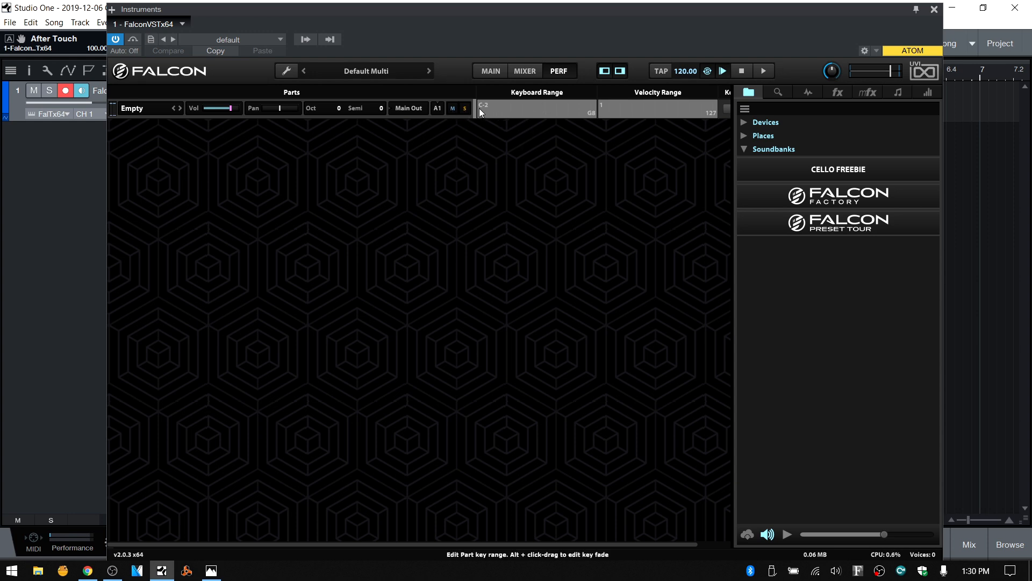
Step: Try adjusting the limits of the Empty part's keyboard and velocity ranges
mouse_move(479, 108)
mouse_down()
mouse_move(508, 107)
mouse_move(480, 107)
mouse_up()
mouse_move(716, 107)
mouse_down()
mouse_move(680, 109)
mouse_move(718, 115)
mouse_up()
mouse_move(606, 110)
mouse_down()
mouse_move(615, 112)
mouse_move(599, 112)
mouse_up()
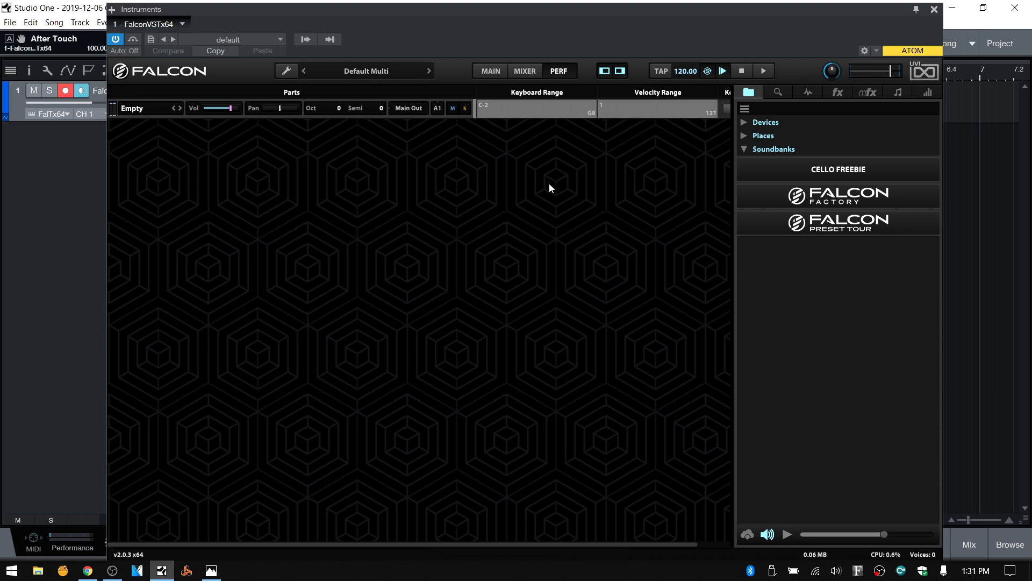
Step: View the Key Switch column in the performance view and return to the Main view
drag(542, 544, 582, 542)
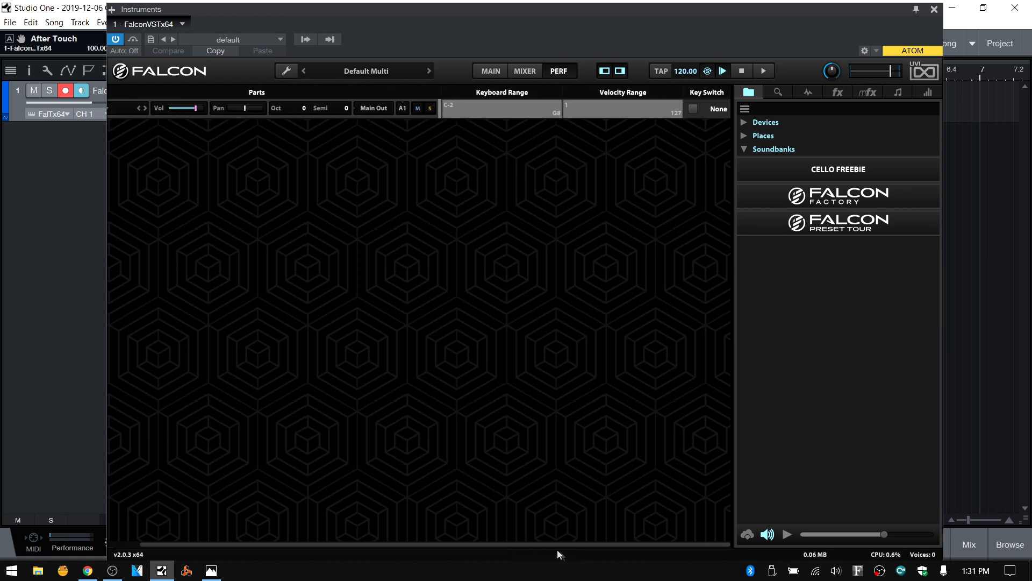
drag(550, 544, 475, 545)
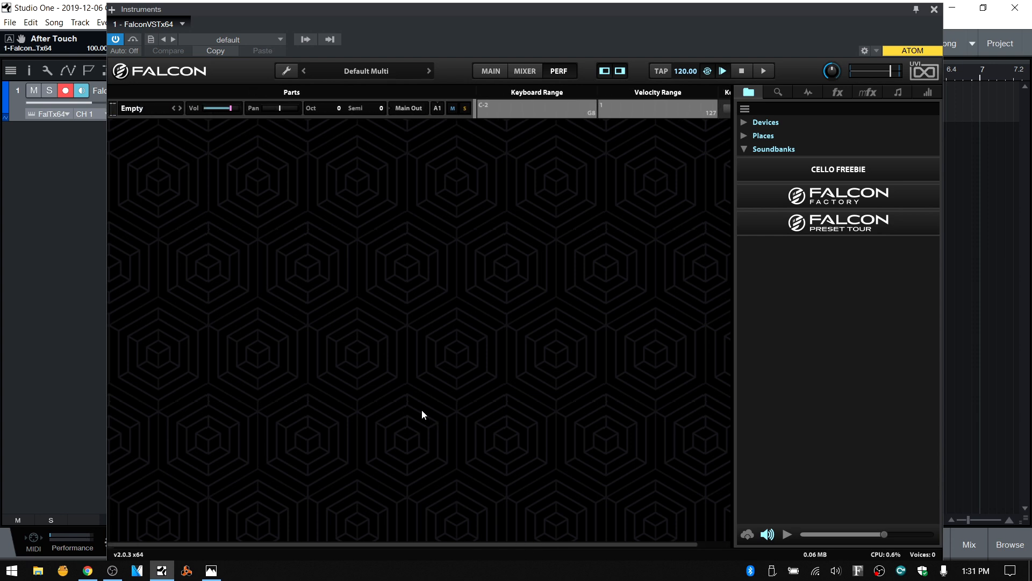
click(488, 73)
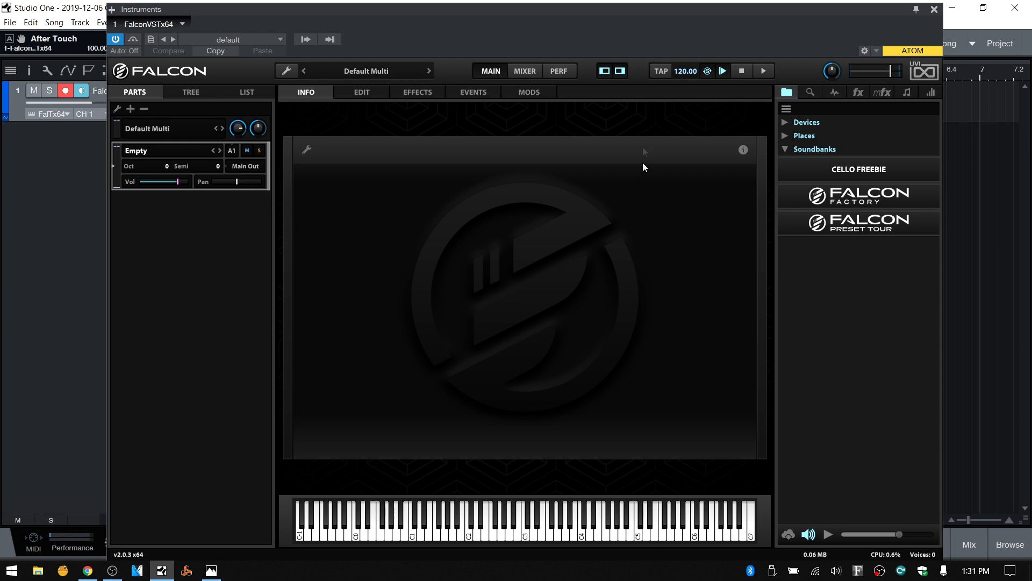
Step: Hide the parts and browser sidebars and show both of them again
click(604, 72)
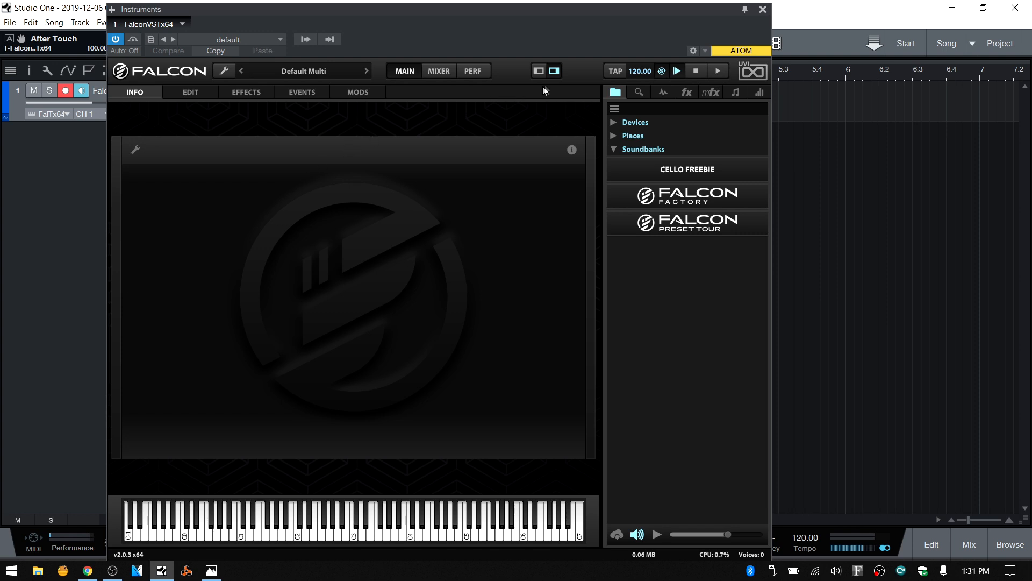
click(554, 70)
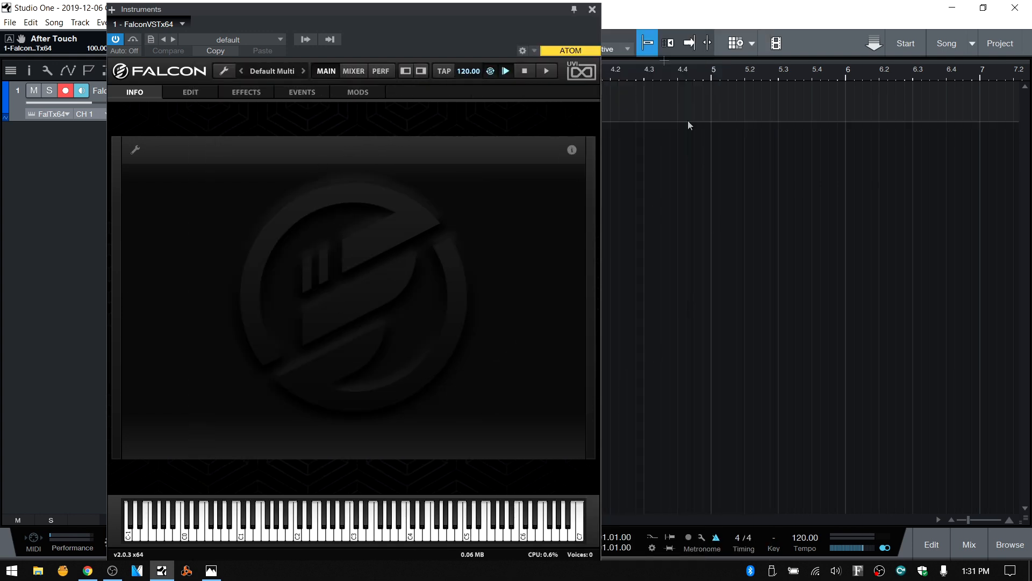
click(422, 70)
click(537, 71)
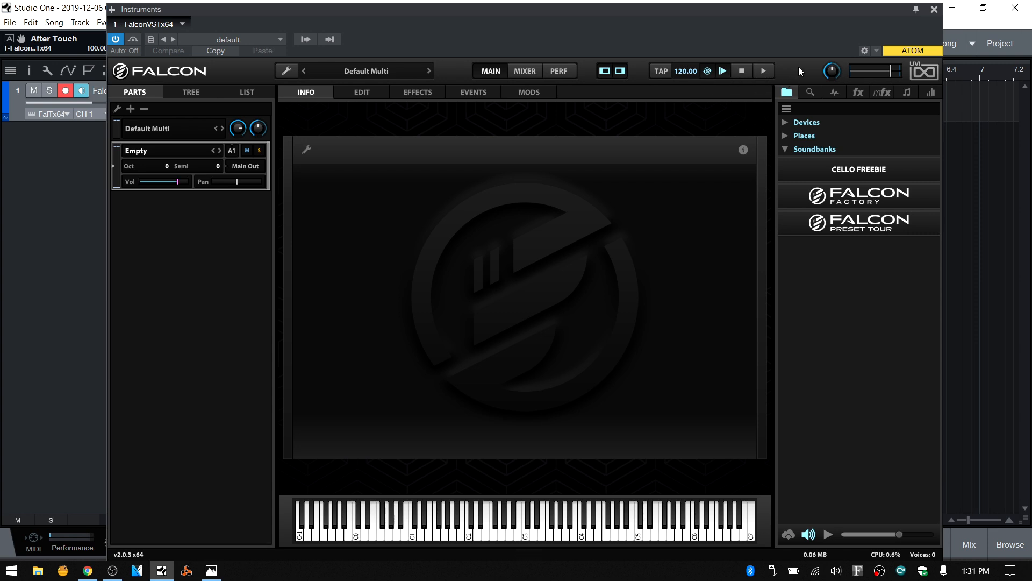
Step: Try lowering the Default Multi's global volume and reset it to its default
mouse_move(832, 72)
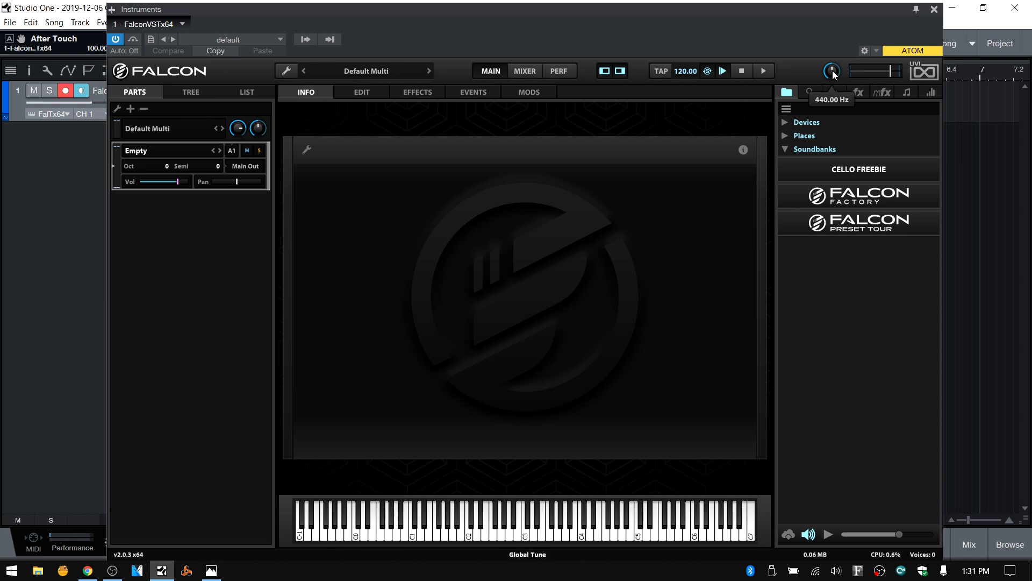
mouse_move(883, 72)
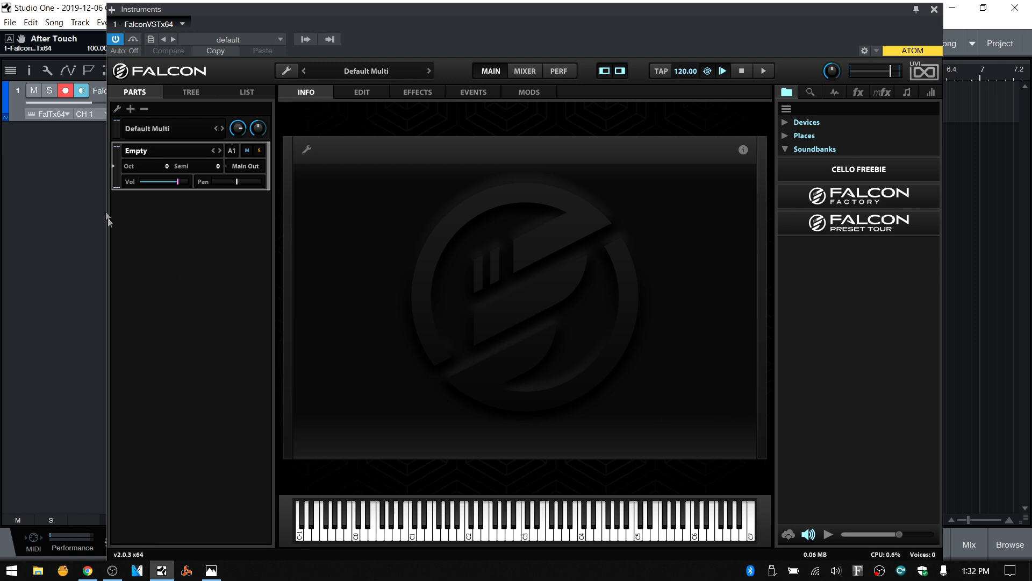
mouse_move(237, 134)
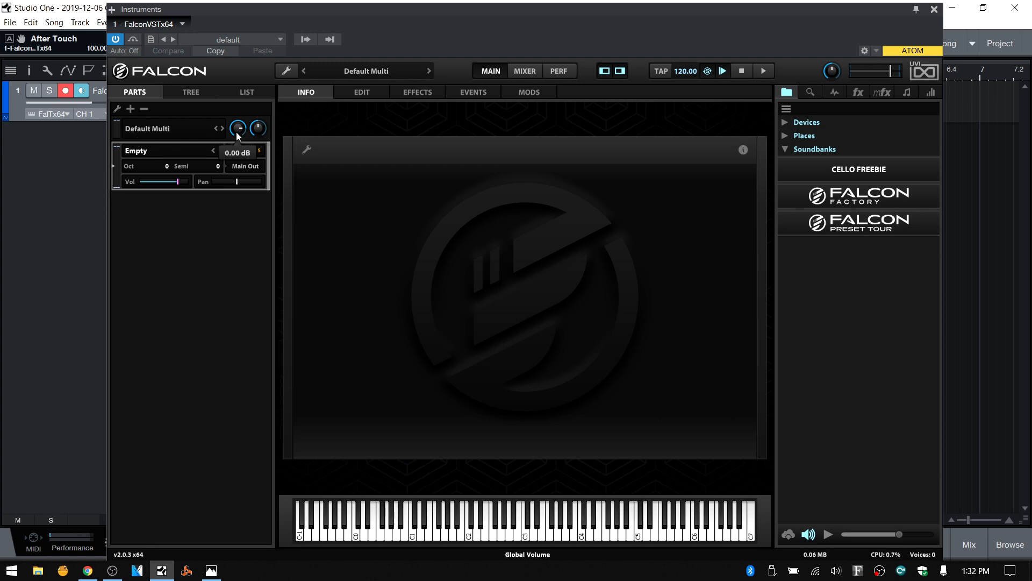
drag(239, 128, 237, 144)
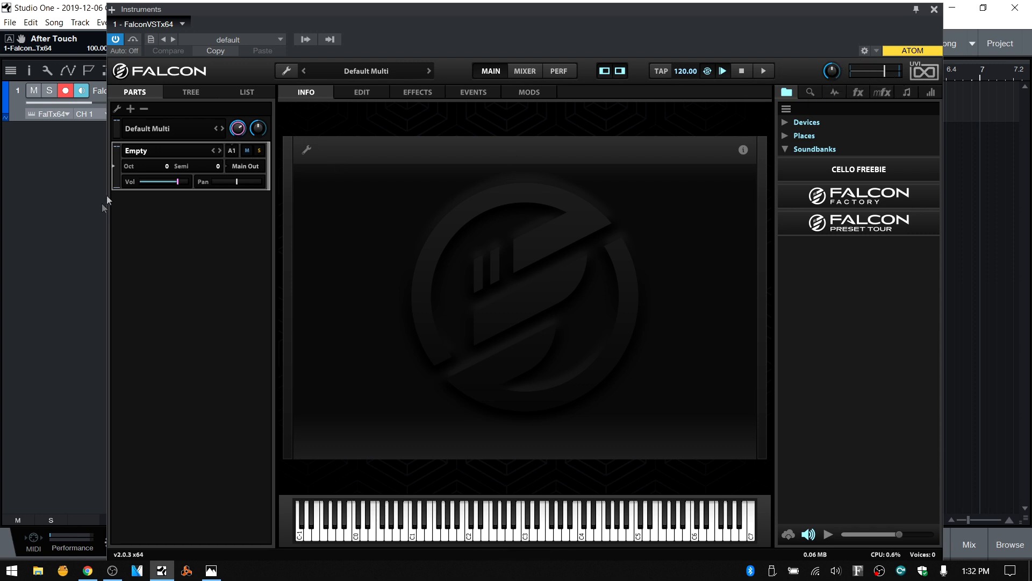
drag(238, 130, 232, 171)
double_click(239, 135)
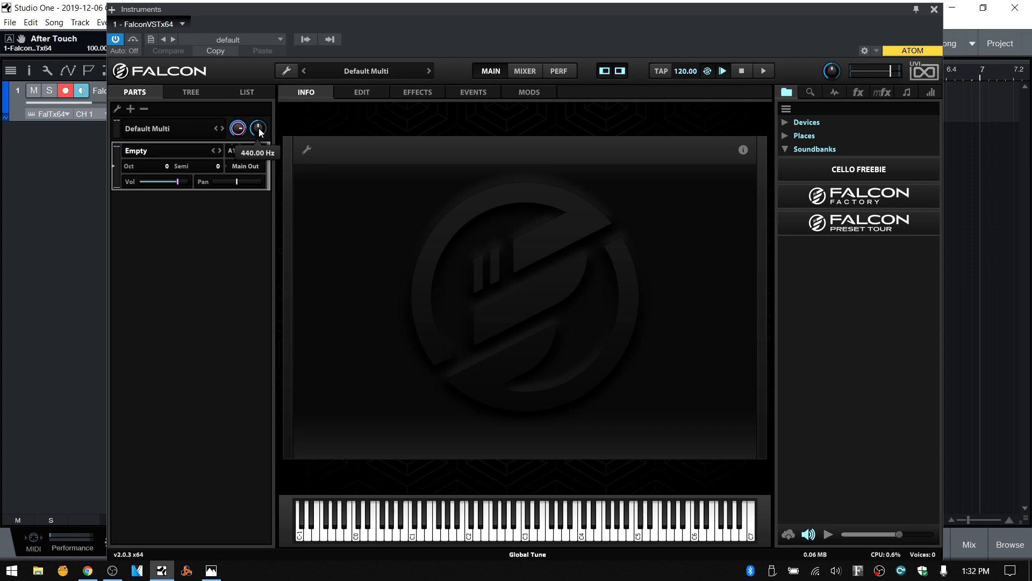
Step: View the programs in the Falcon Factory soundbank's Bass-Sub folder and collapse the folder and the soundbank
click(828, 198)
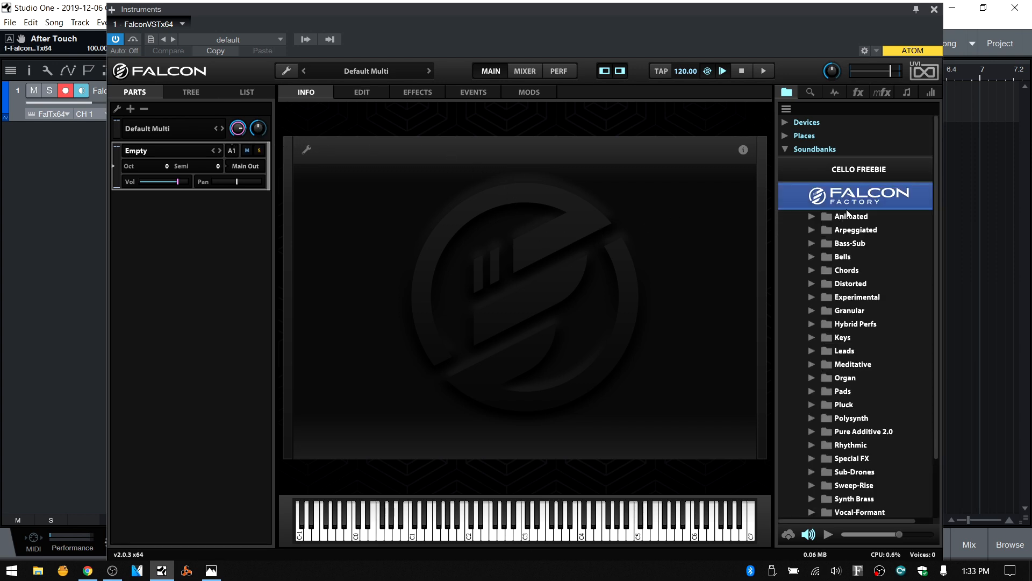
click(813, 245)
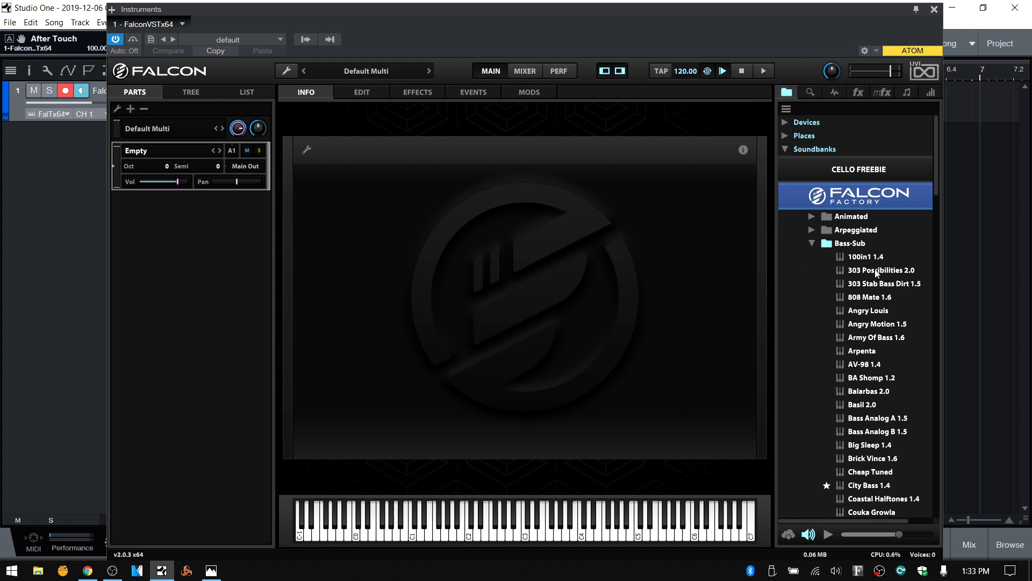
click(812, 245)
click(869, 195)
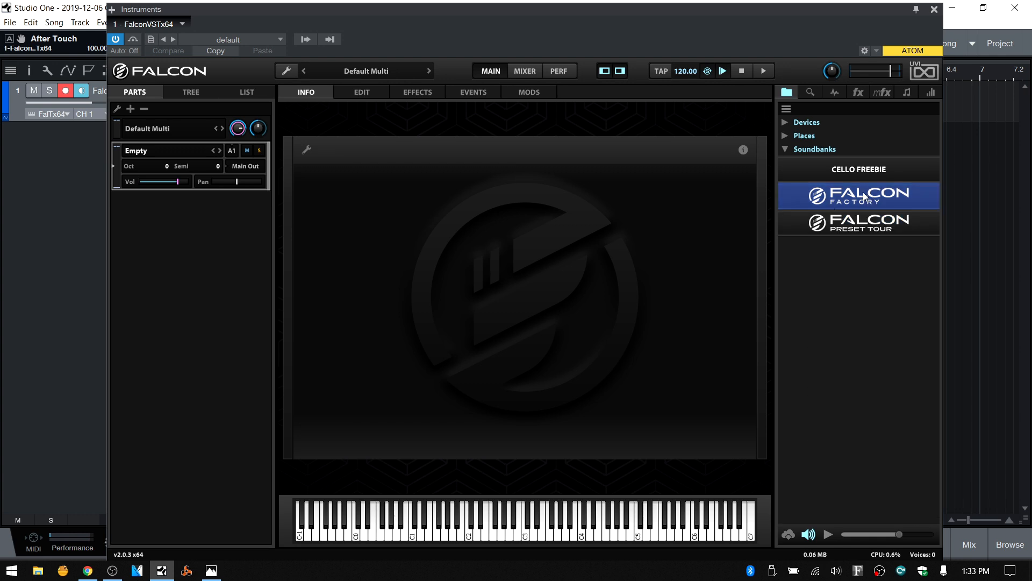
Step: Load the 303 Possibilities 2.0 program from the Falcon Factory soundbank's Bass-Sub folder into the Empty part
click(863, 197)
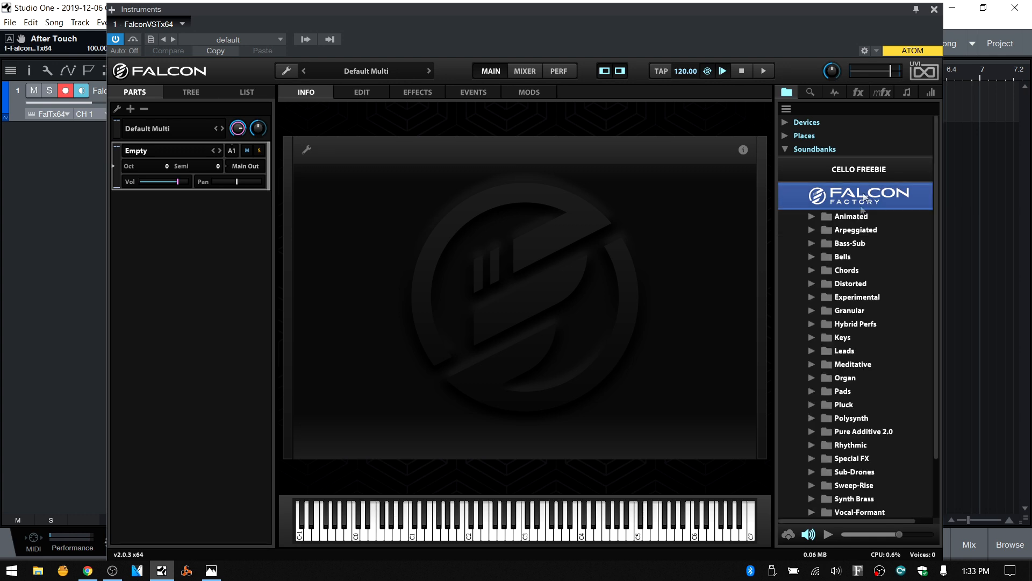
click(810, 243)
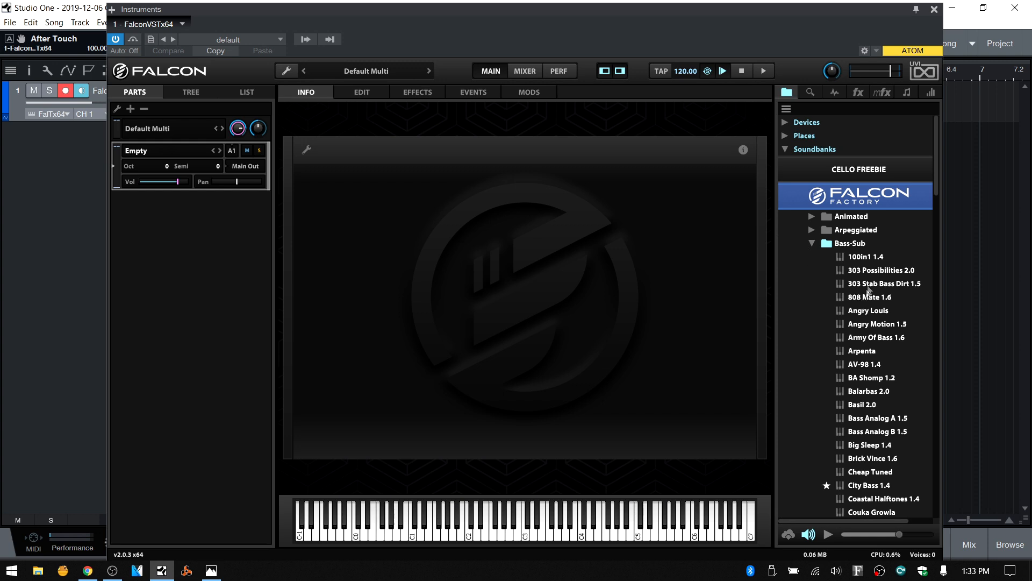
double_click(871, 270)
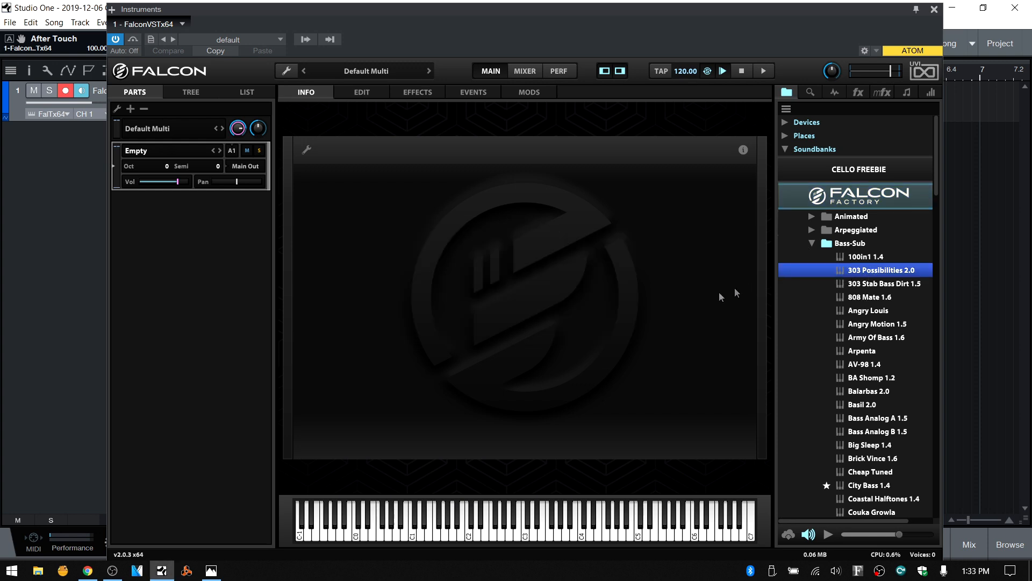
Step: Add a second part and load the Balarbas 2.0 program from the Bass-Sub folder into it
mouse_move(549, 303)
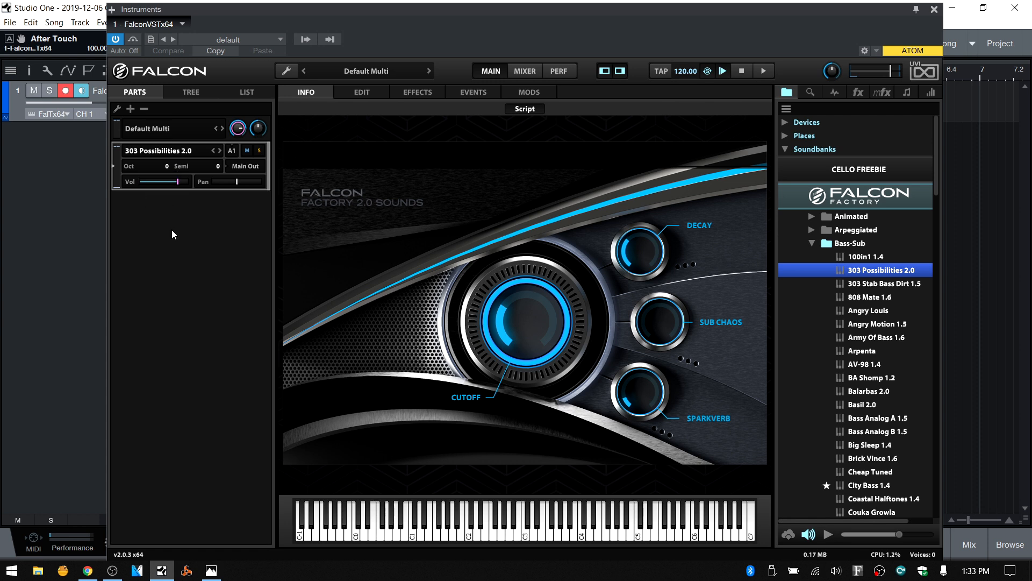
click(129, 109)
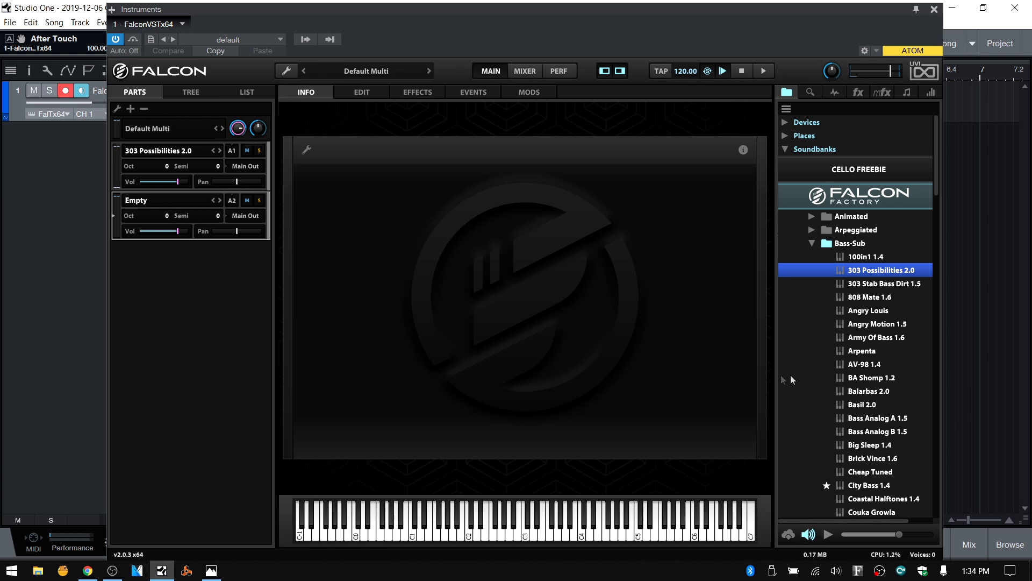
double_click(857, 391)
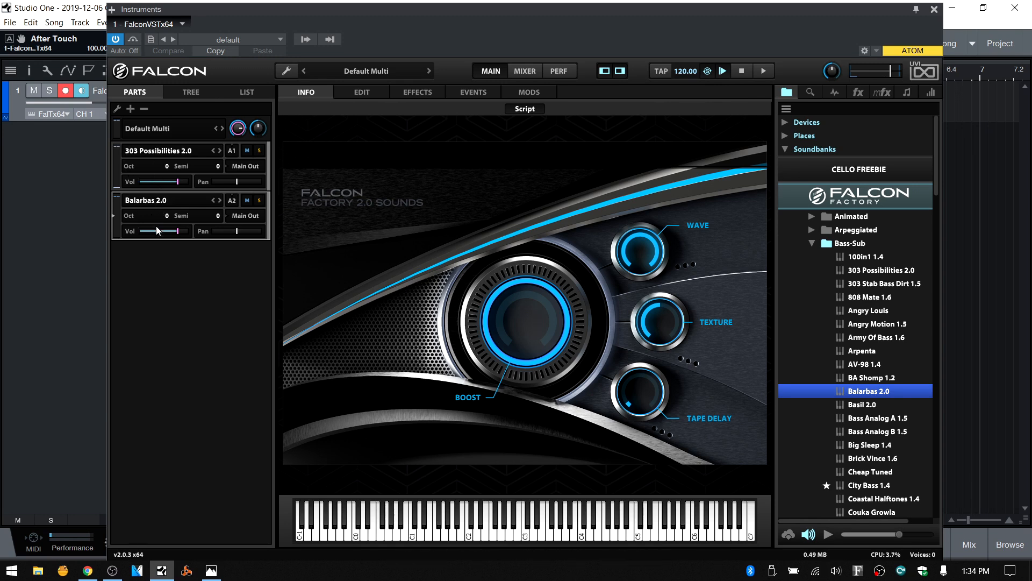
Step: Try lowering the Balarbas 2.0 part's volume, reset its fader in the Mixer view and return to the Main view
drag(178, 234, 174, 234)
drag(160, 233, 161, 235)
click(521, 72)
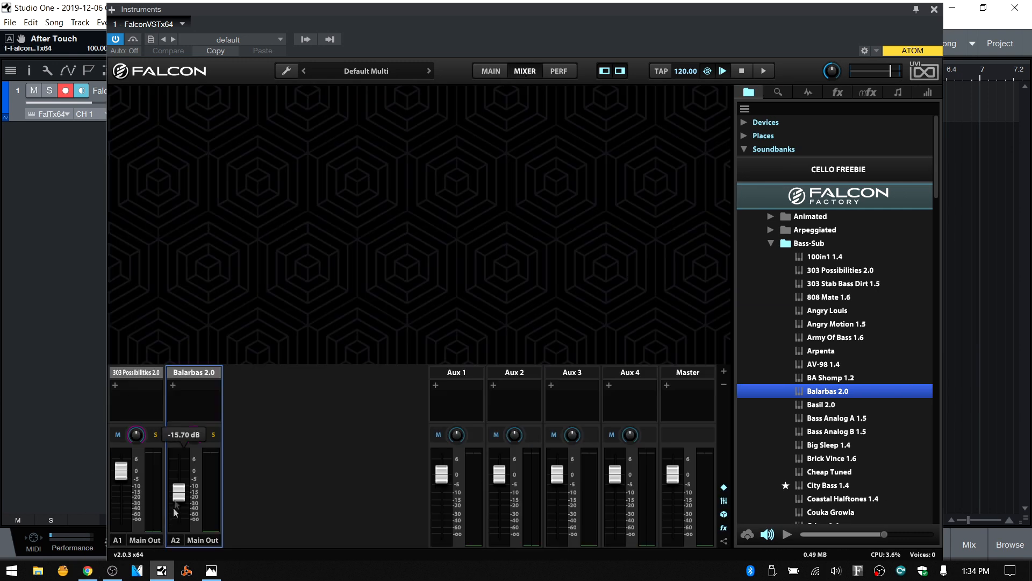
mouse_move(175, 500)
double_click(180, 494)
click(490, 73)
mouse_move(178, 235)
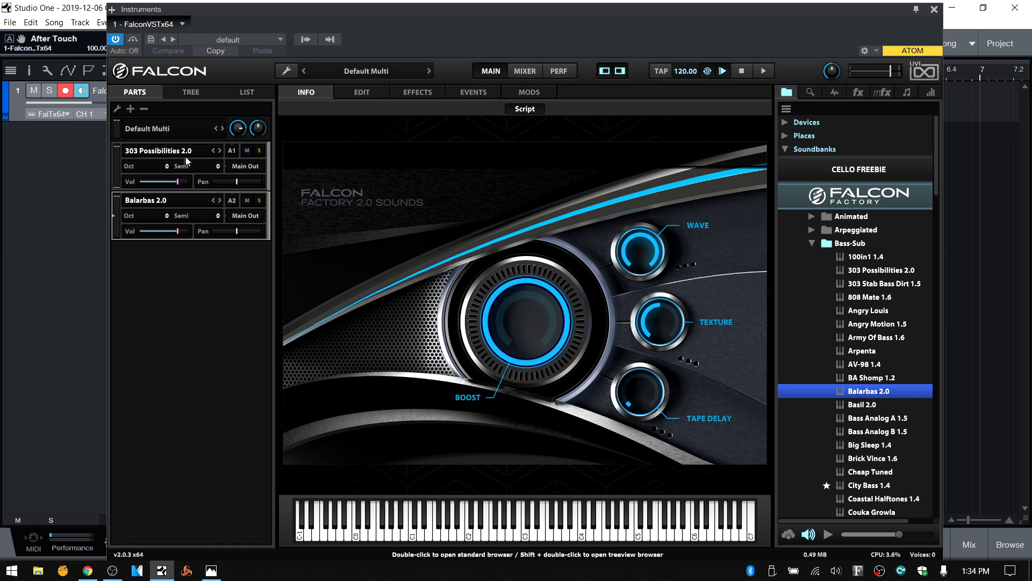
Step: Check the MIDI channel options of the 303 Possibilities 2.0 and Balarbas 2.0 parts without changing them
click(230, 151)
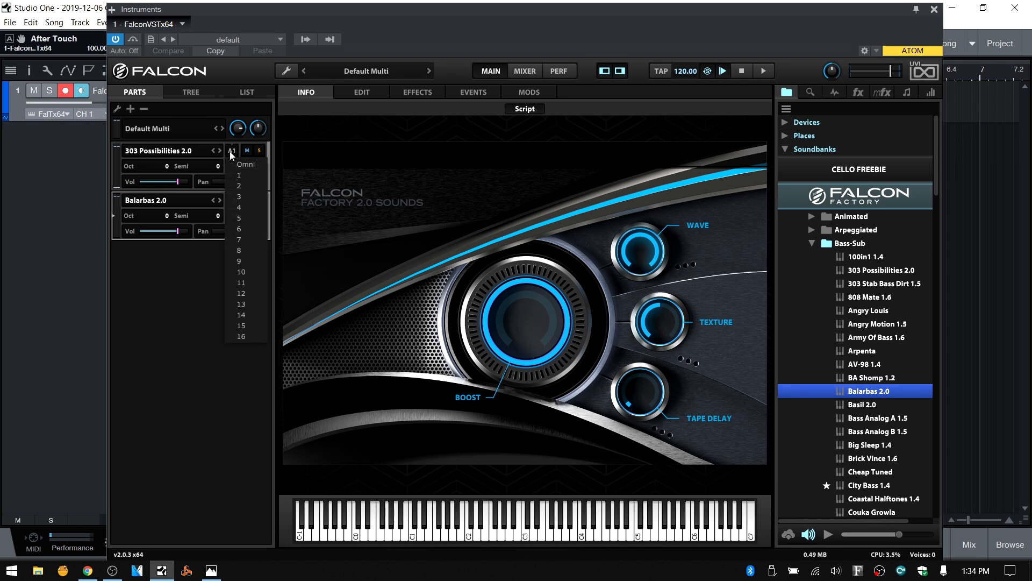
click(156, 344)
click(231, 201)
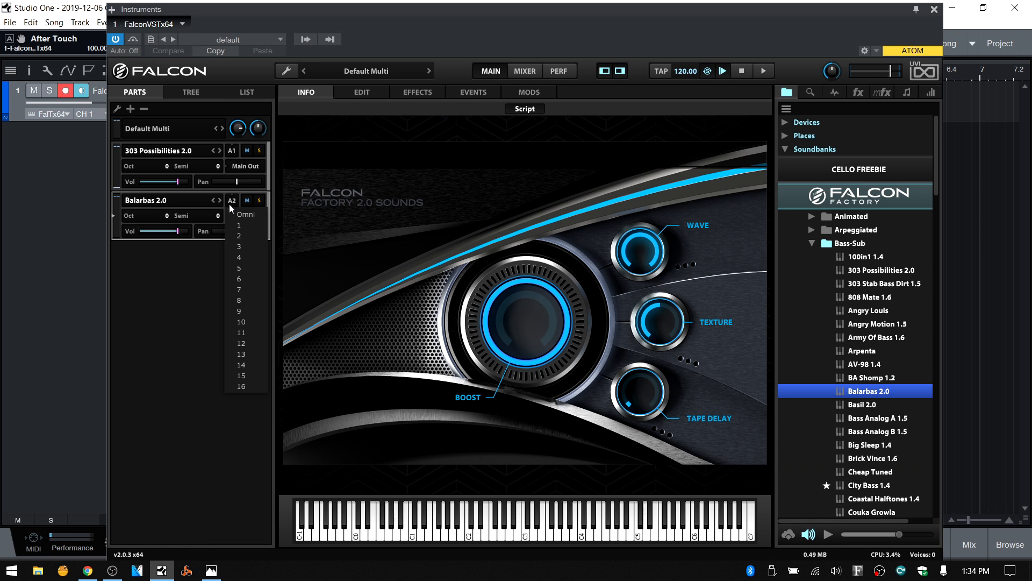
click(174, 318)
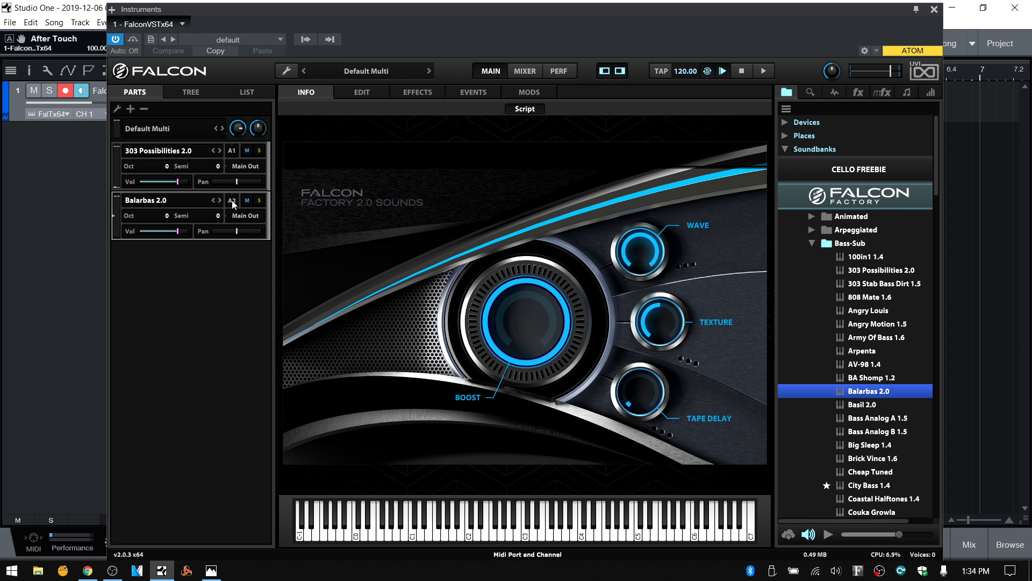
Step: Set the Balarbas 2.0 part's MIDI channel to 1 and remove the part from the multi
click(232, 201)
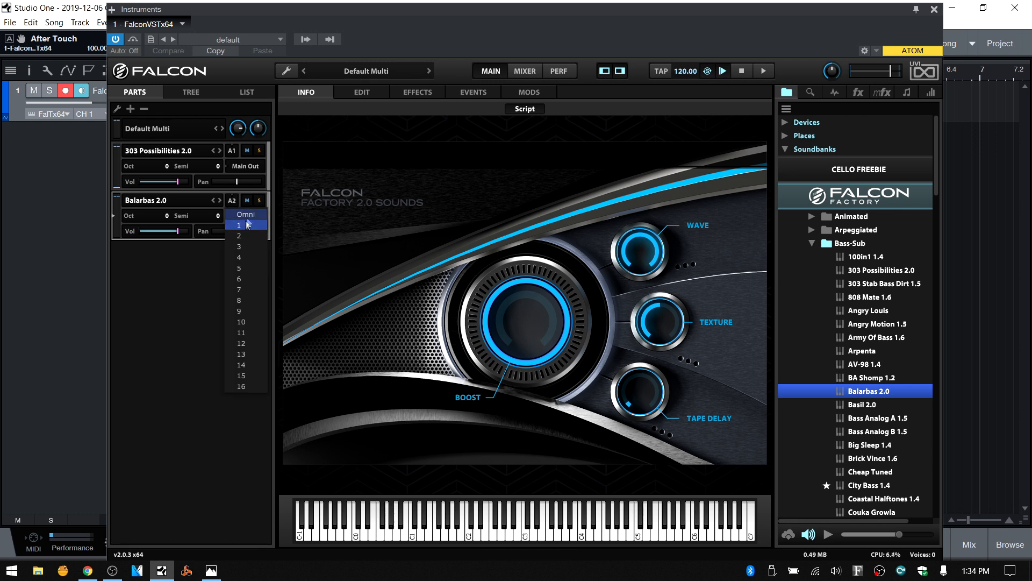
click(237, 225)
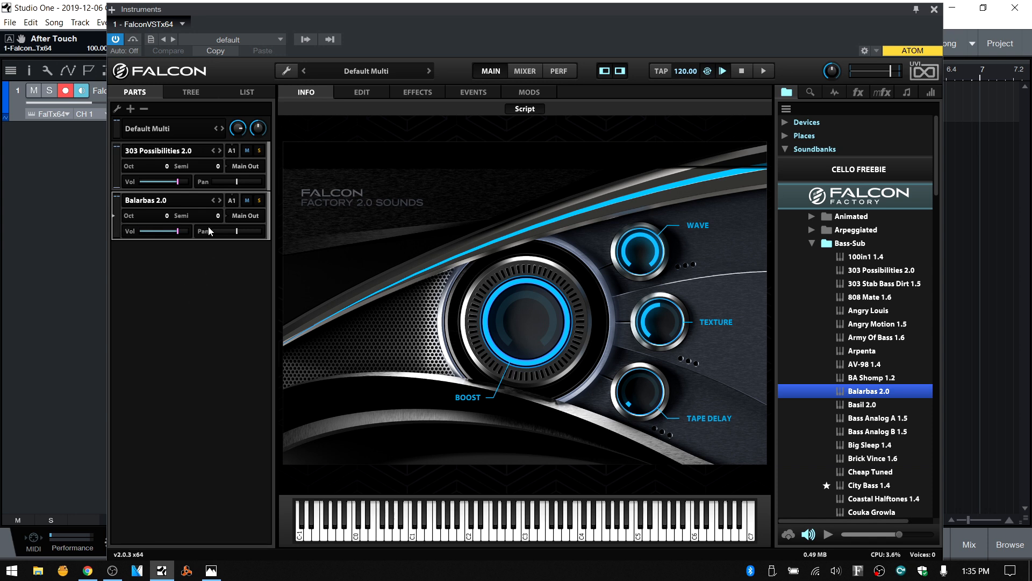
click(144, 109)
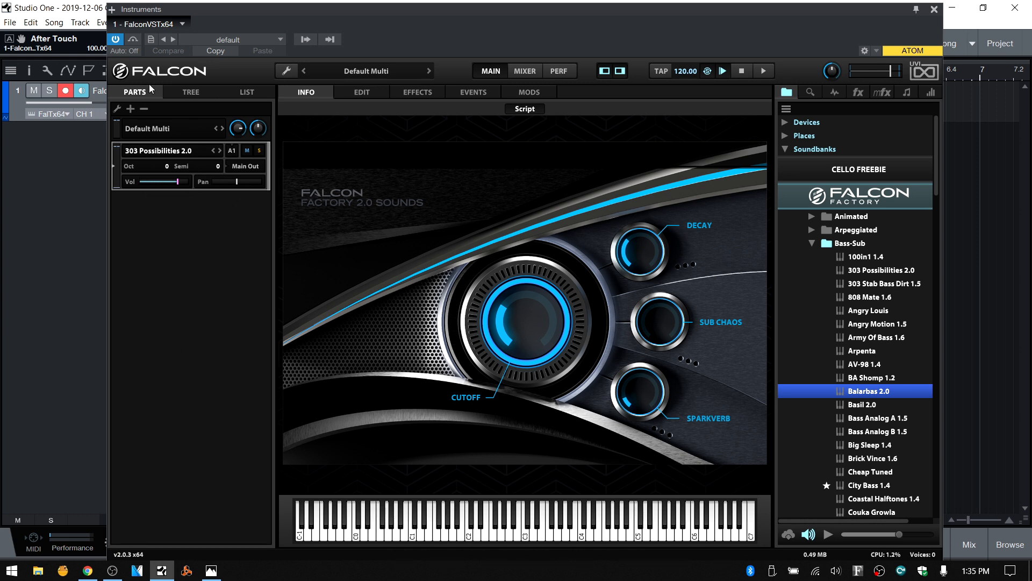
Step: Compare the tree view of 303 Possibilities 2.0 with its parts view, and check the tree's part selection options
click(192, 92)
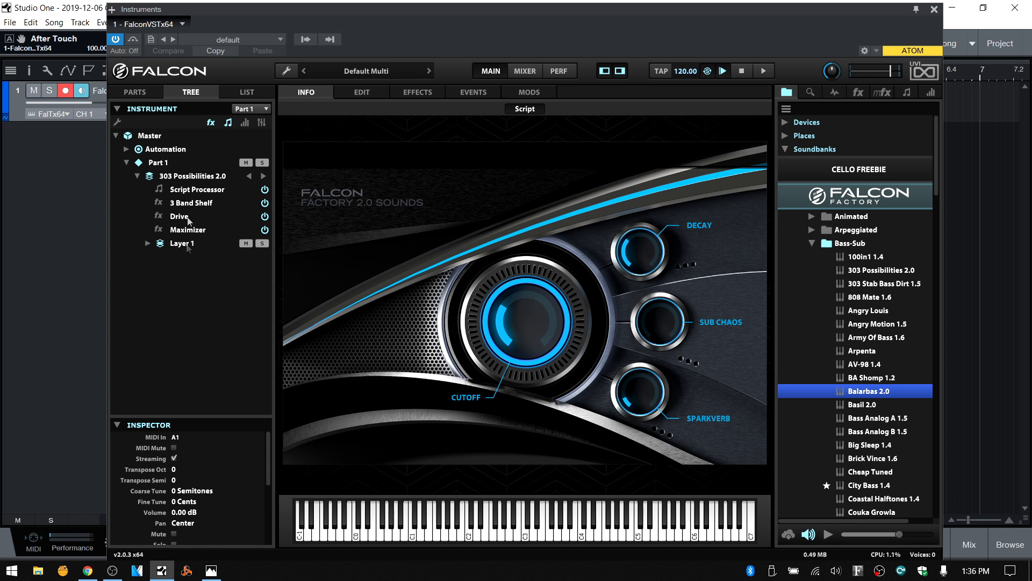
click(266, 109)
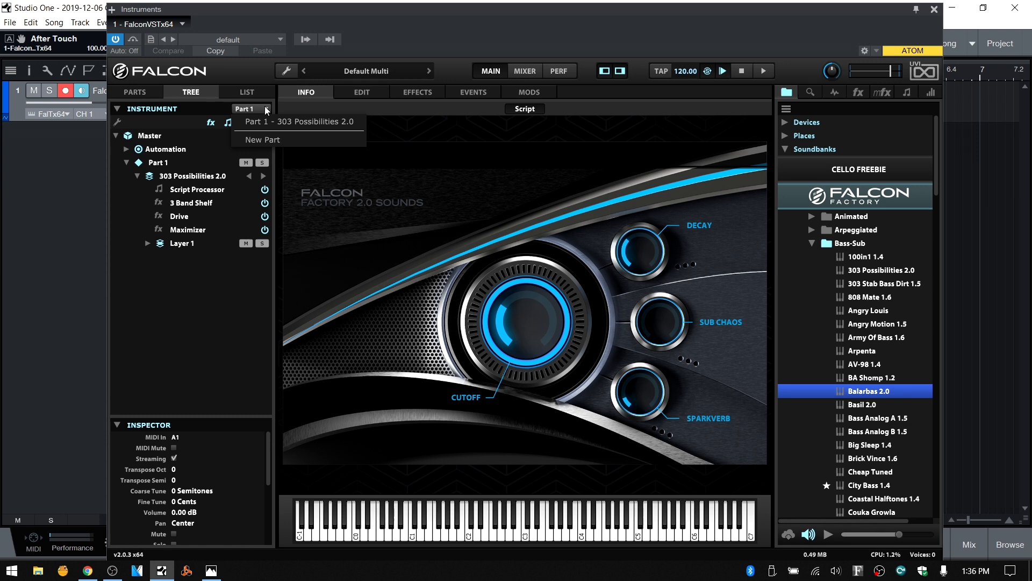
click(265, 107)
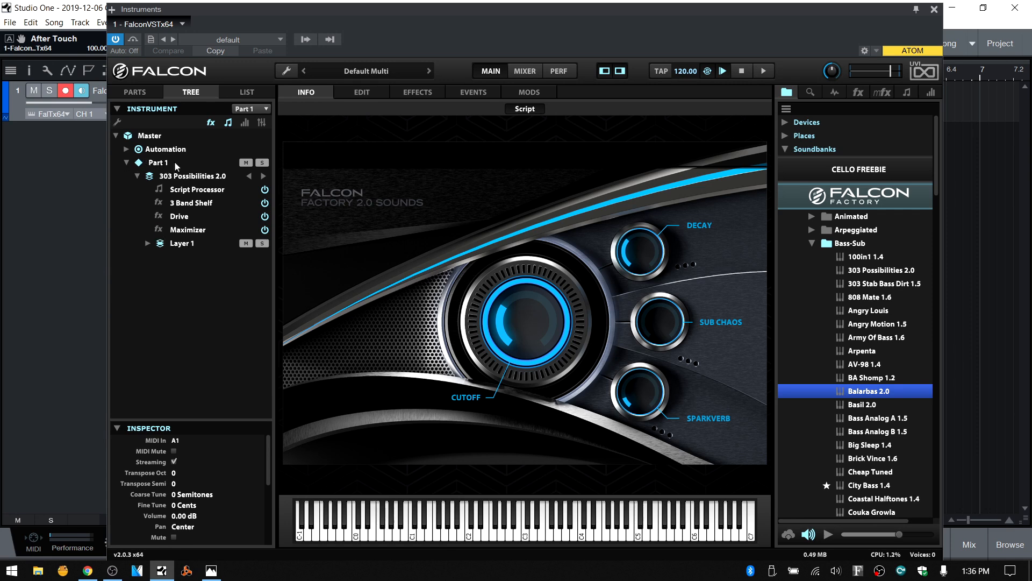
click(135, 92)
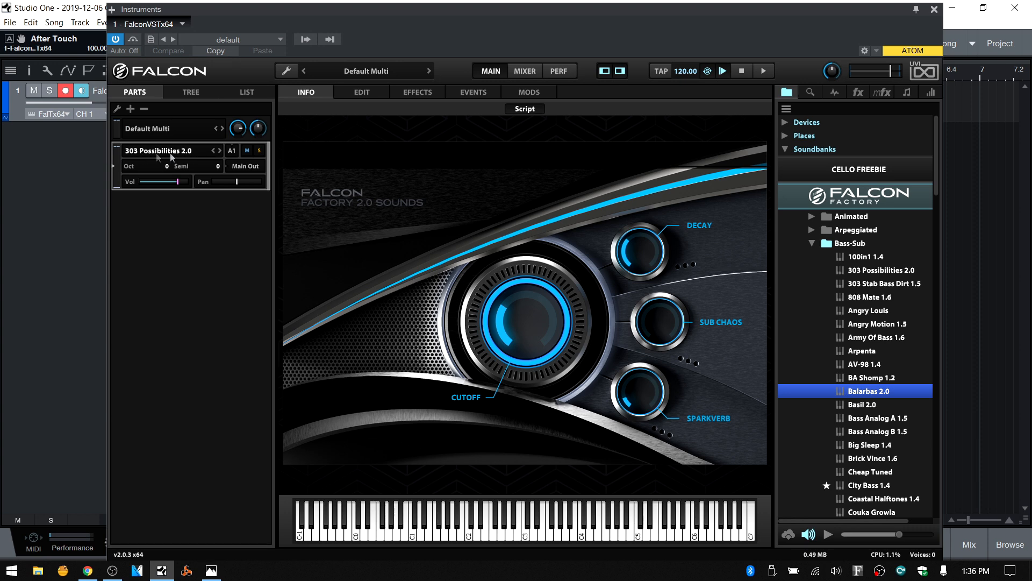
click(192, 92)
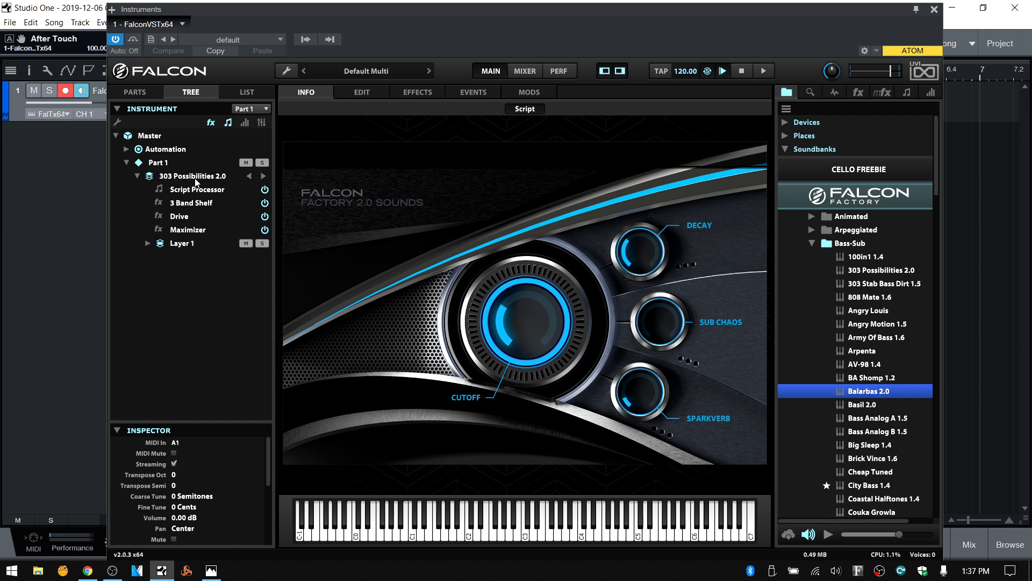
click(136, 92)
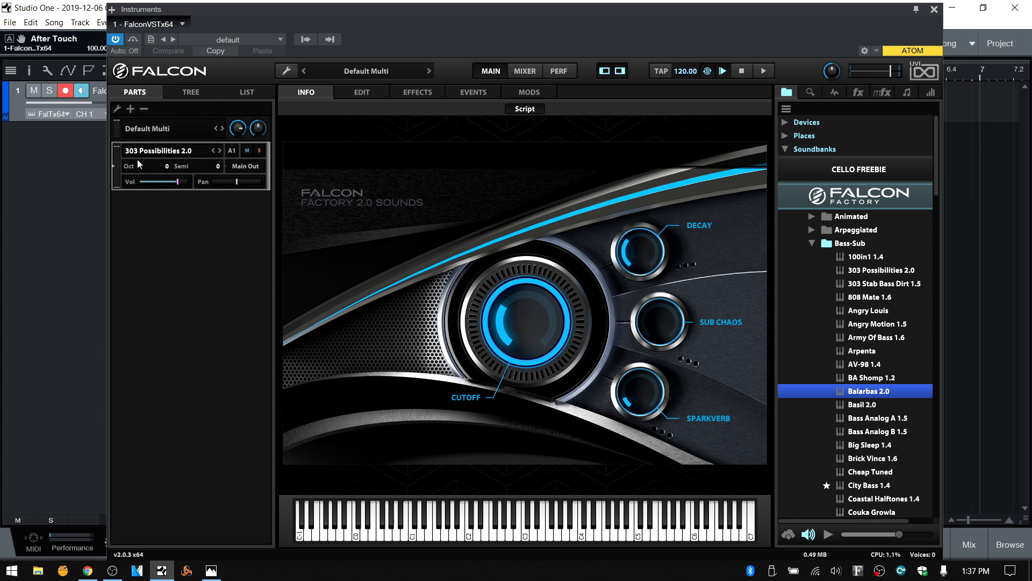
click(190, 91)
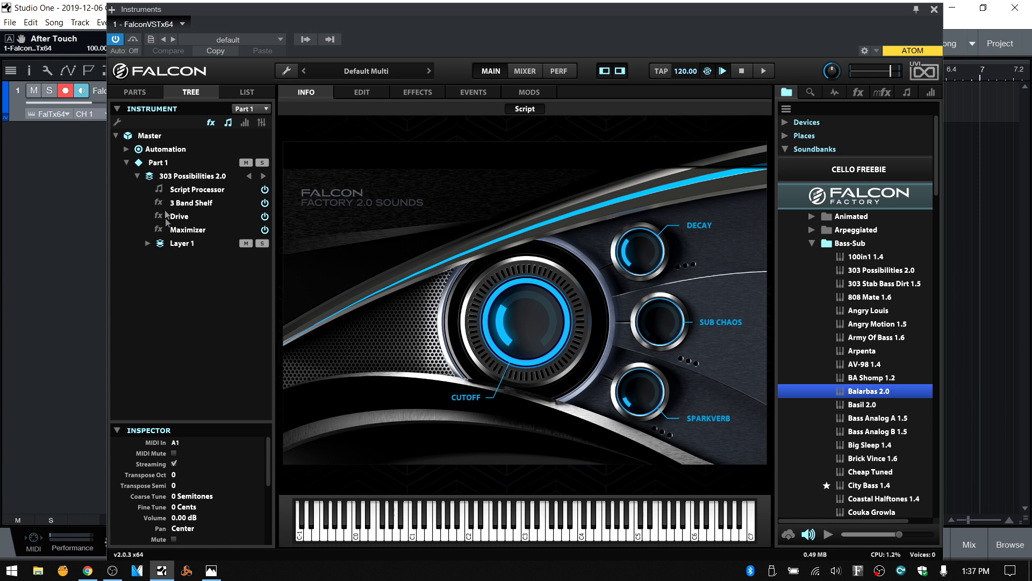
Step: Collapse and expand the 303 Possibilities 2.0 program in the tree and hide the FX nodes
click(136, 176)
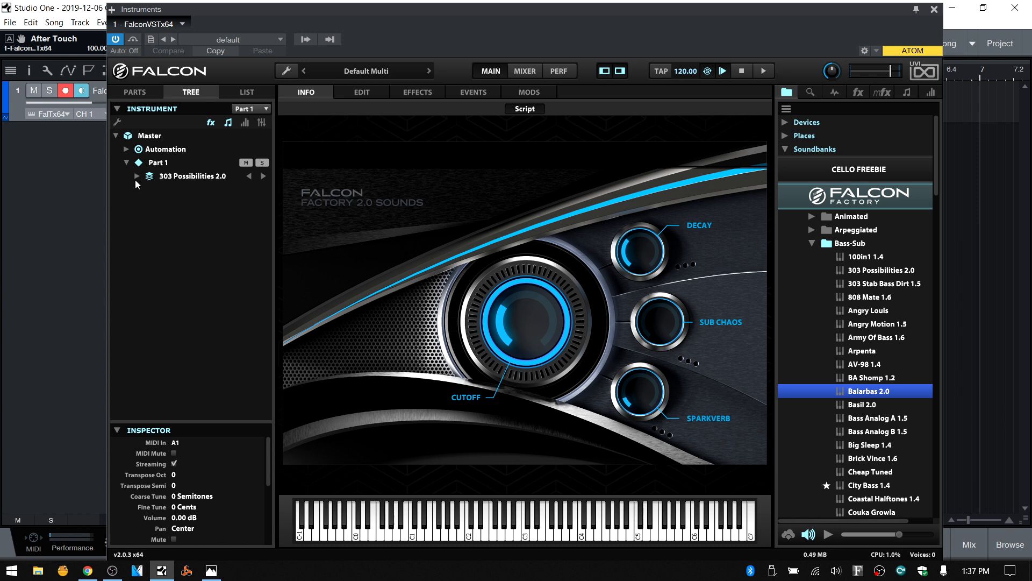
click(135, 179)
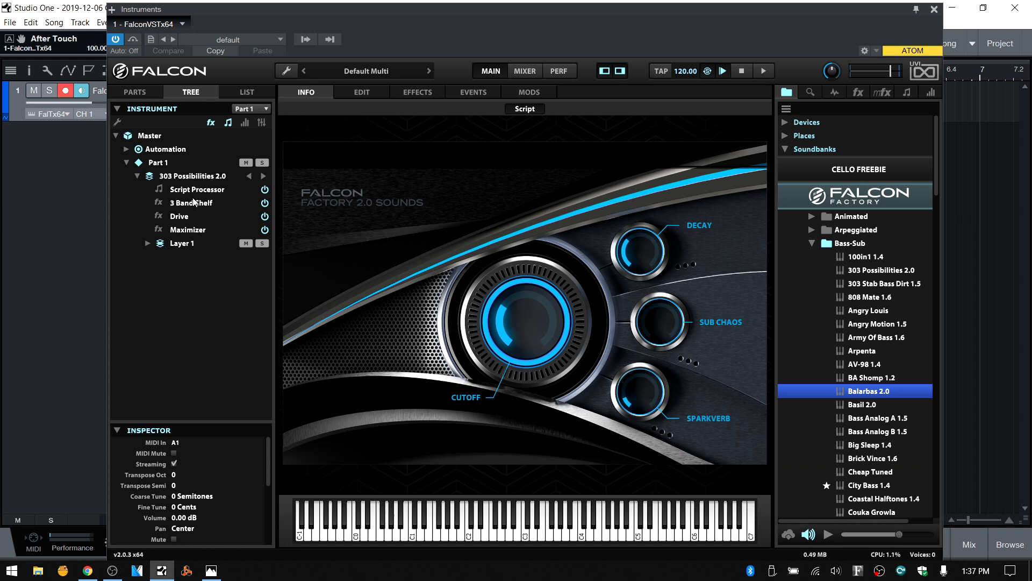
click(211, 123)
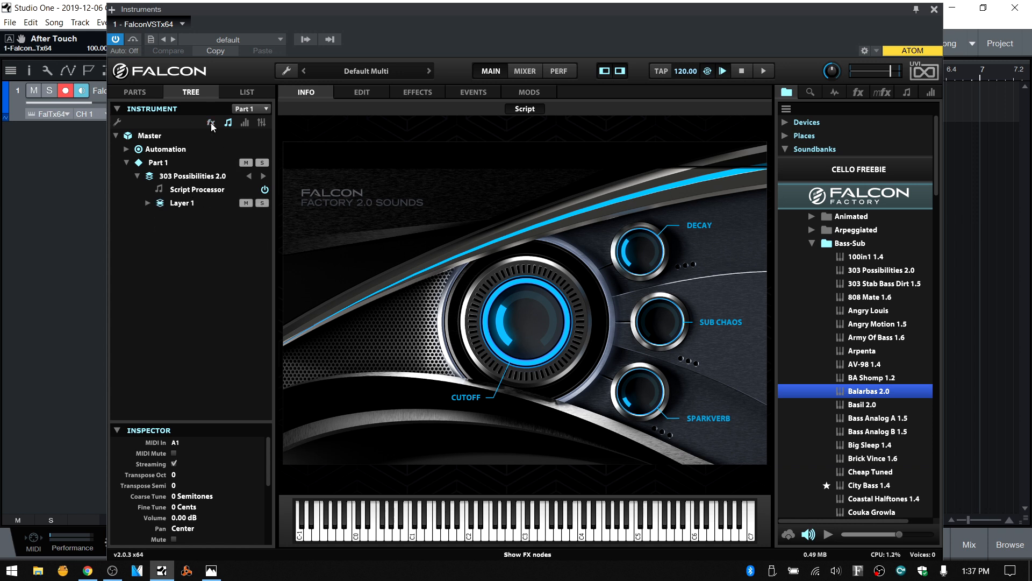
Step: Hide the event processor nodes in the tree, and bring back the FX and event processor nodes
click(228, 123)
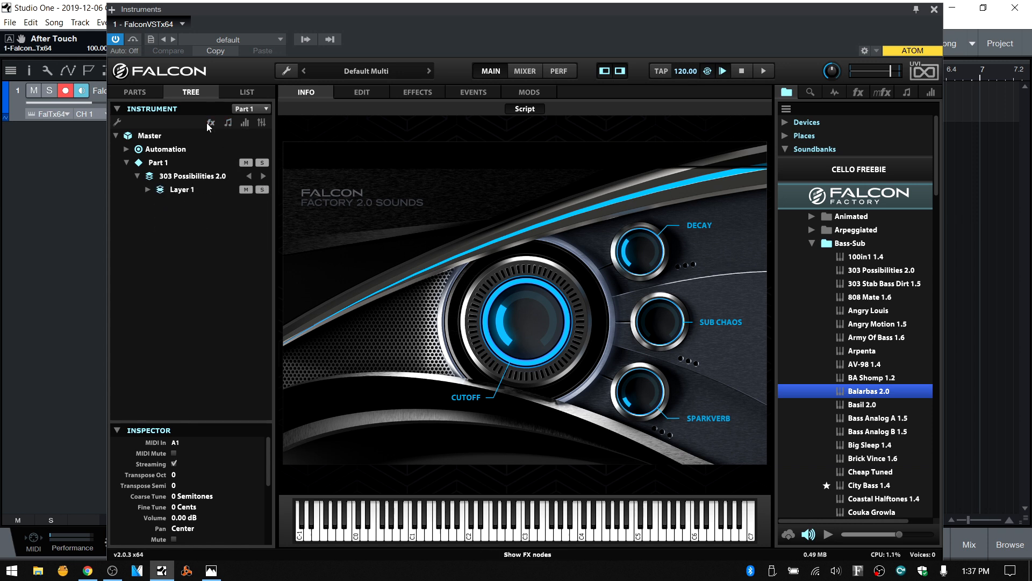
click(211, 123)
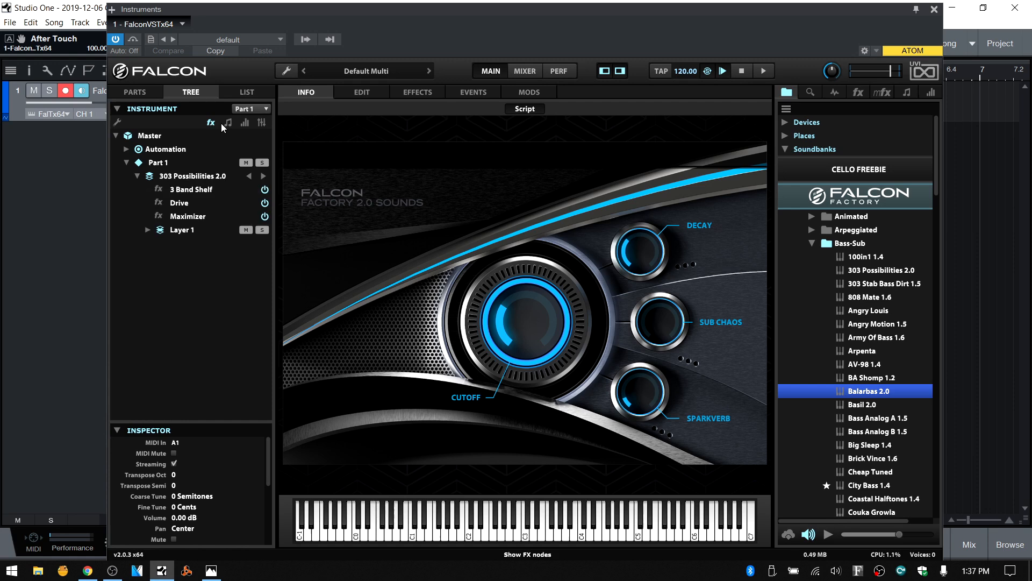
click(226, 123)
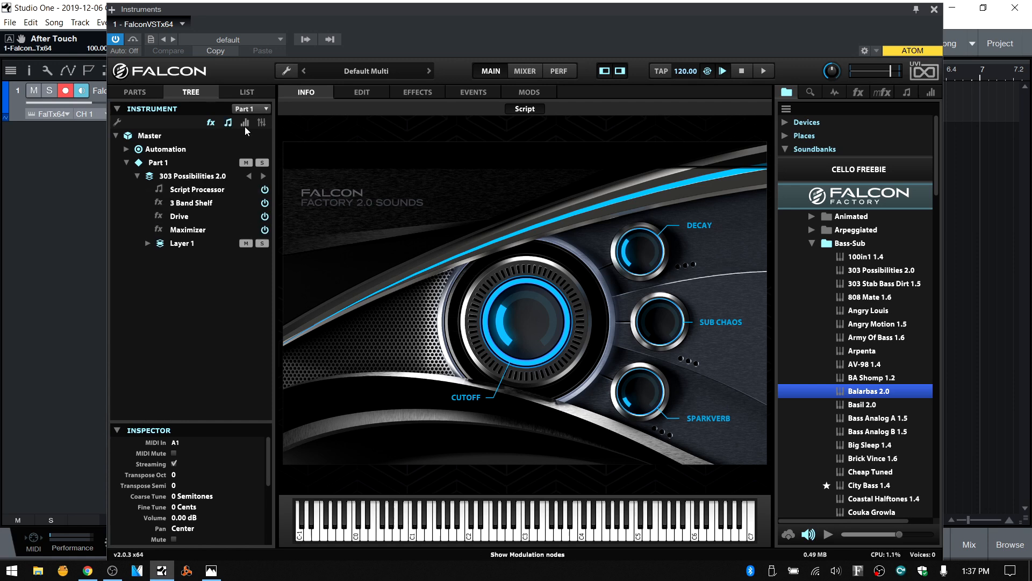
Step: Briefly show the modulation and aux FX nodes in the tree to examine them, and hide both again
click(244, 125)
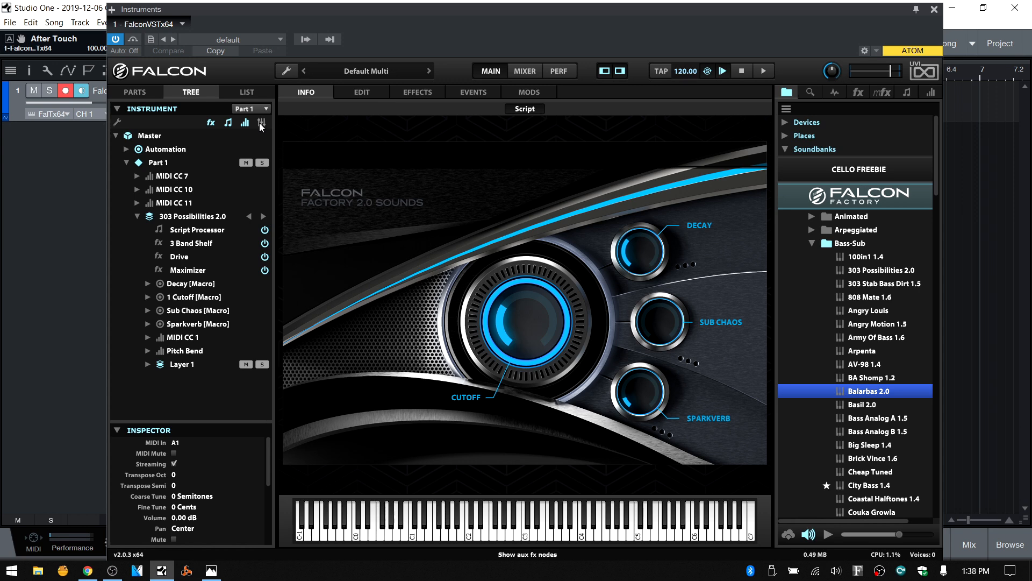
click(259, 123)
click(259, 123)
click(244, 124)
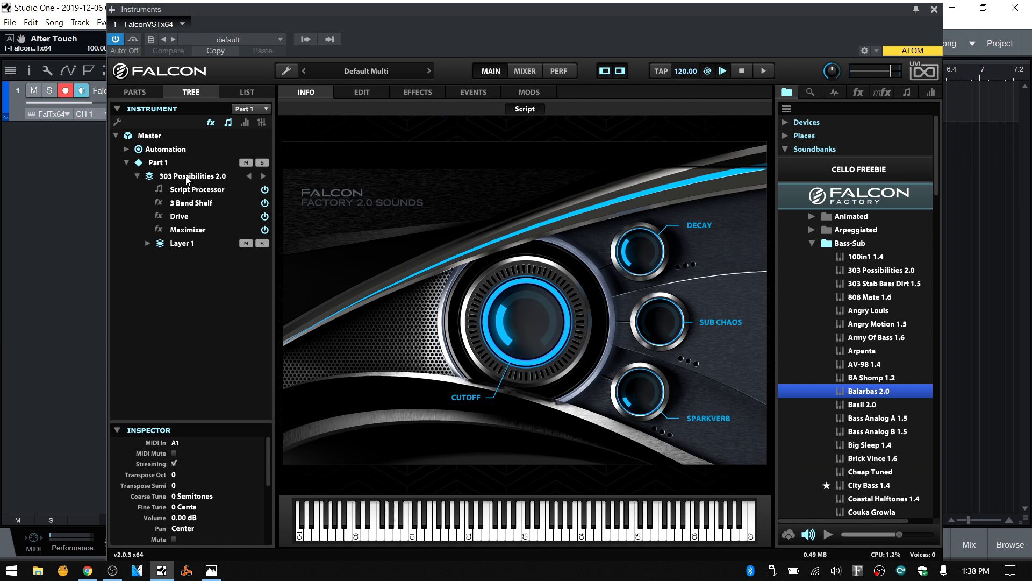
Step: Expand Layer 1 and Keygroup 1 to inspect the Analog, Noise and Digital Filter nodes, and toggle the event processor nodes off and on
click(148, 243)
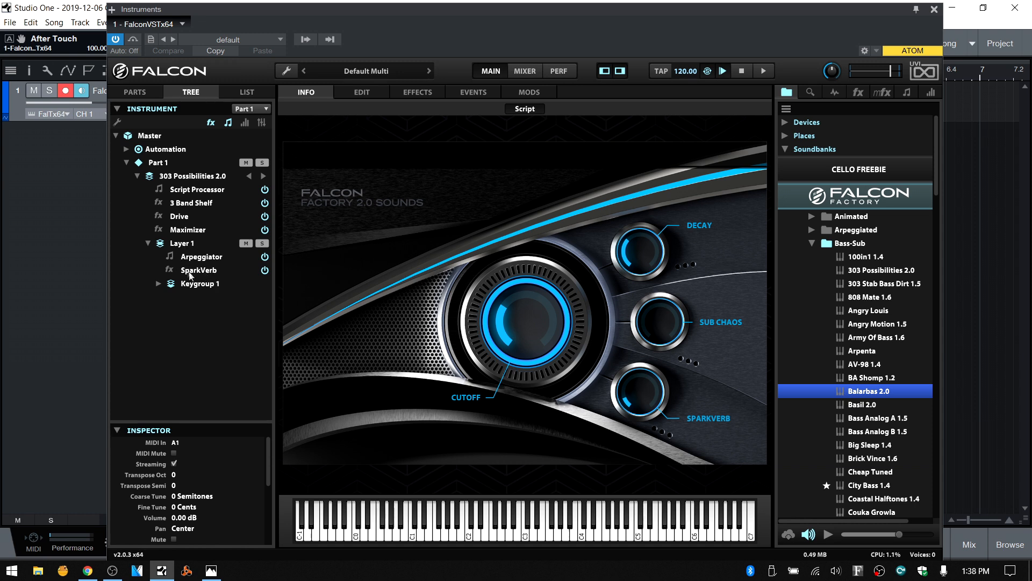
click(159, 285)
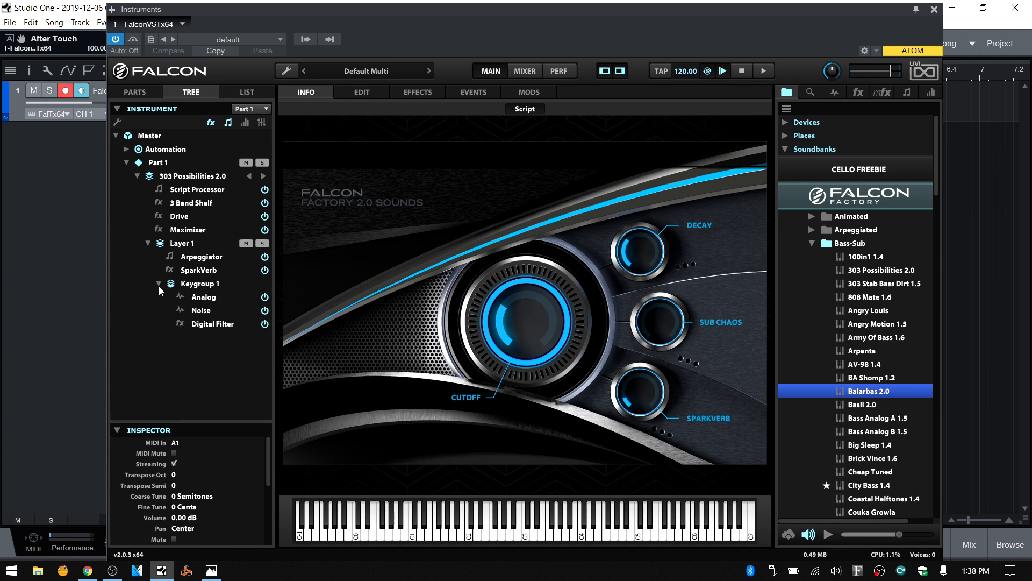
click(207, 298)
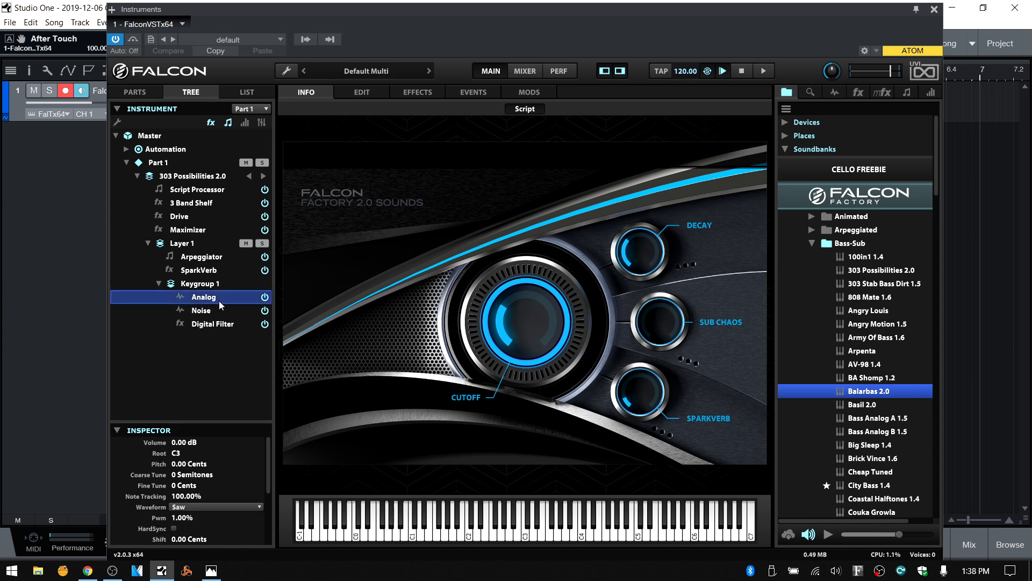
click(203, 310)
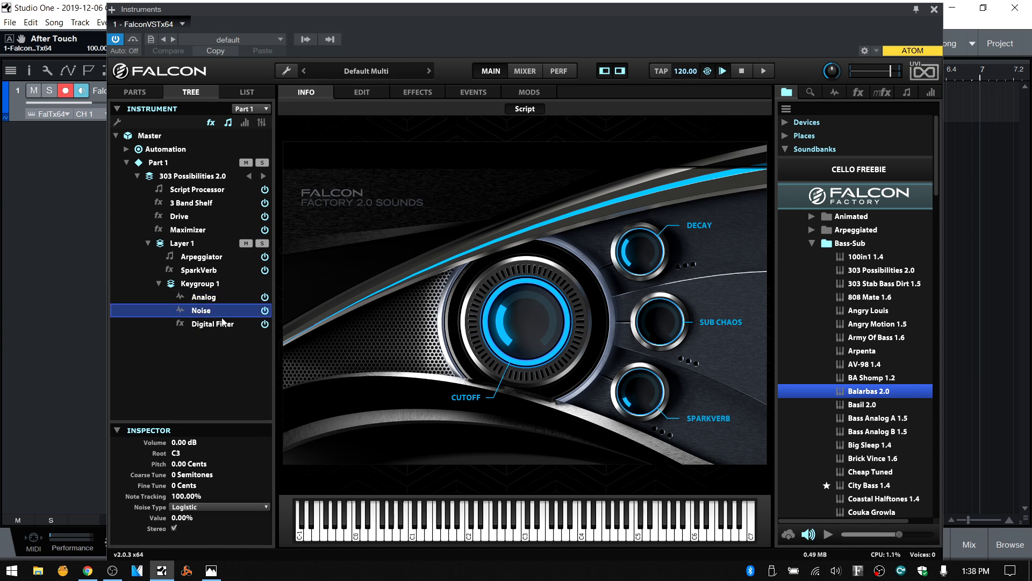
click(210, 326)
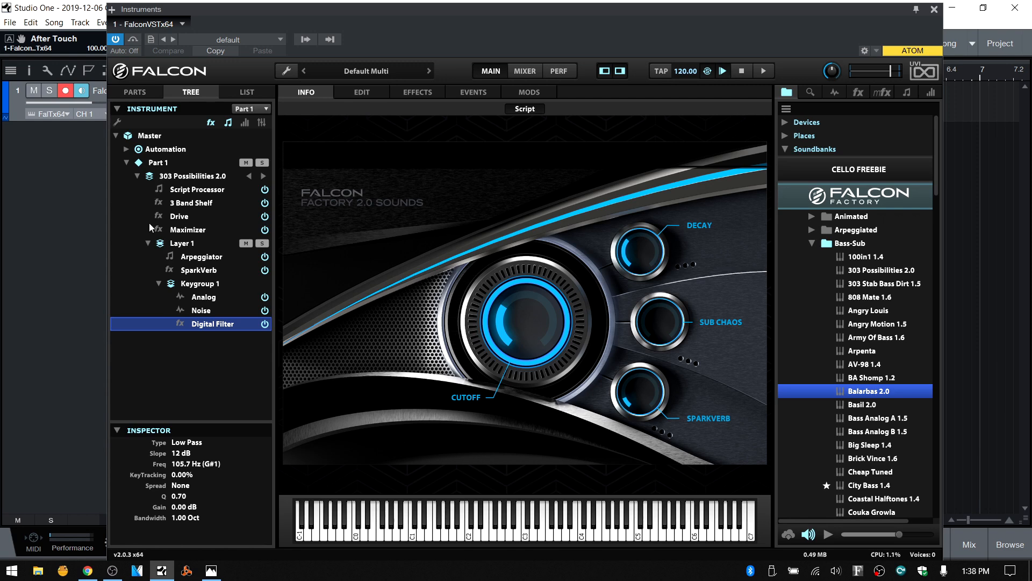
click(227, 125)
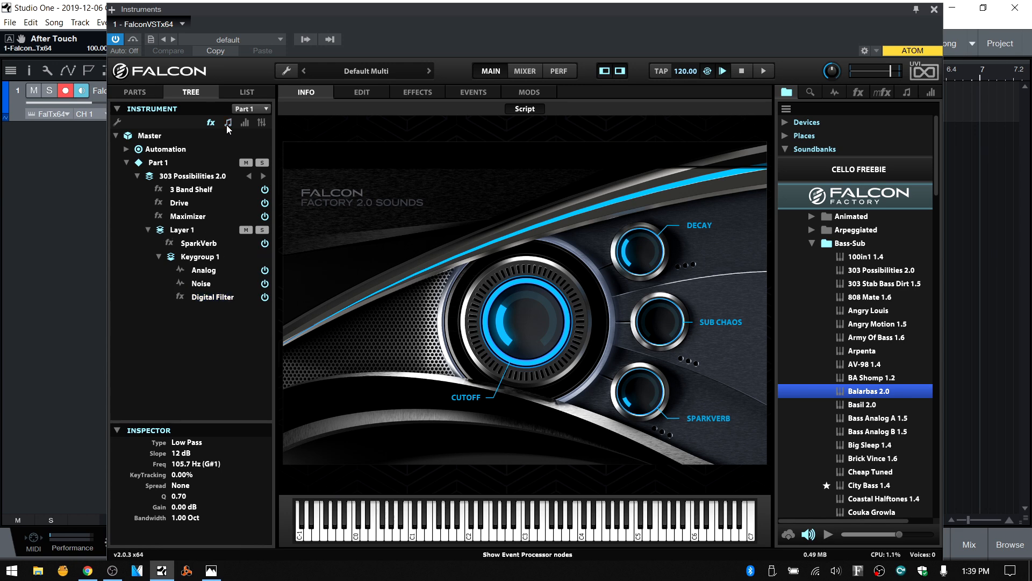
click(227, 124)
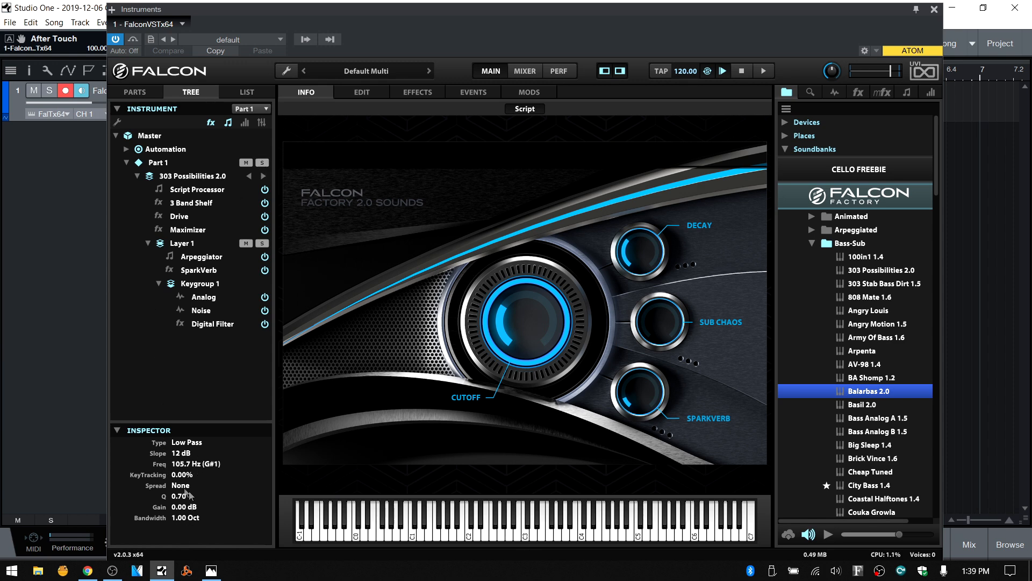
Step: Inspect the properties of Part 1 and Layer 1, including Layer 1's color choices, without changing them
click(162, 168)
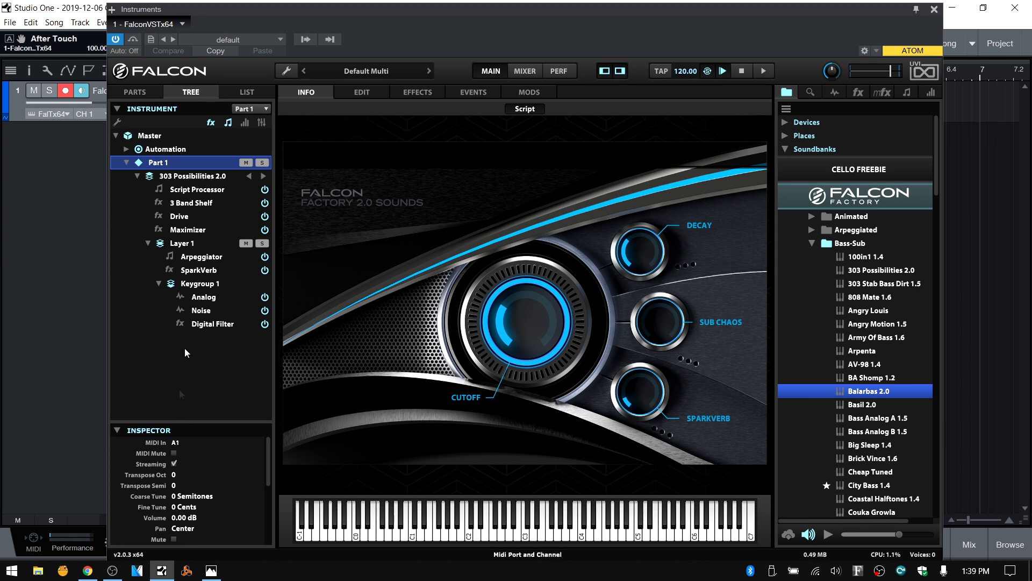
click(186, 245)
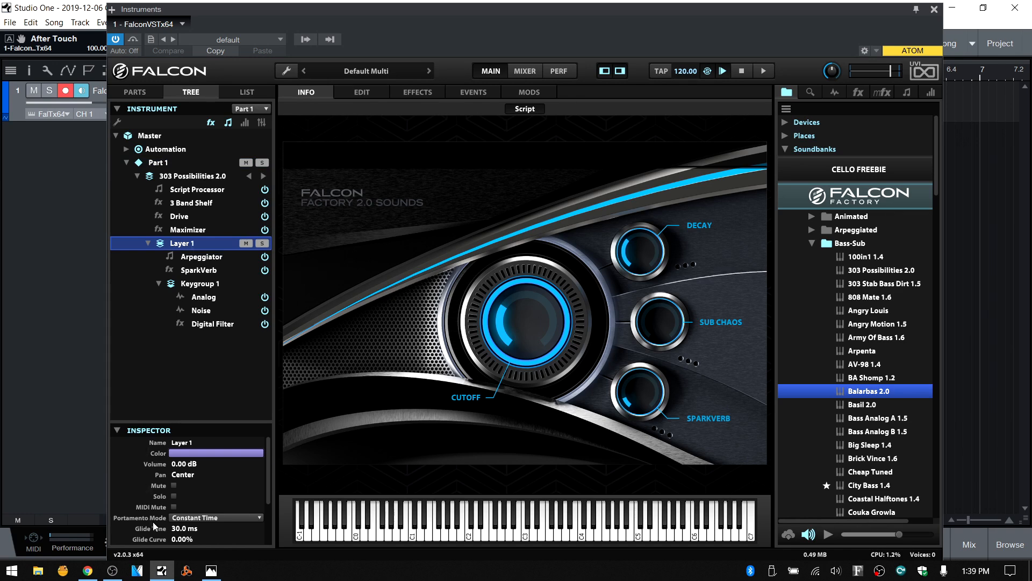
click(222, 454)
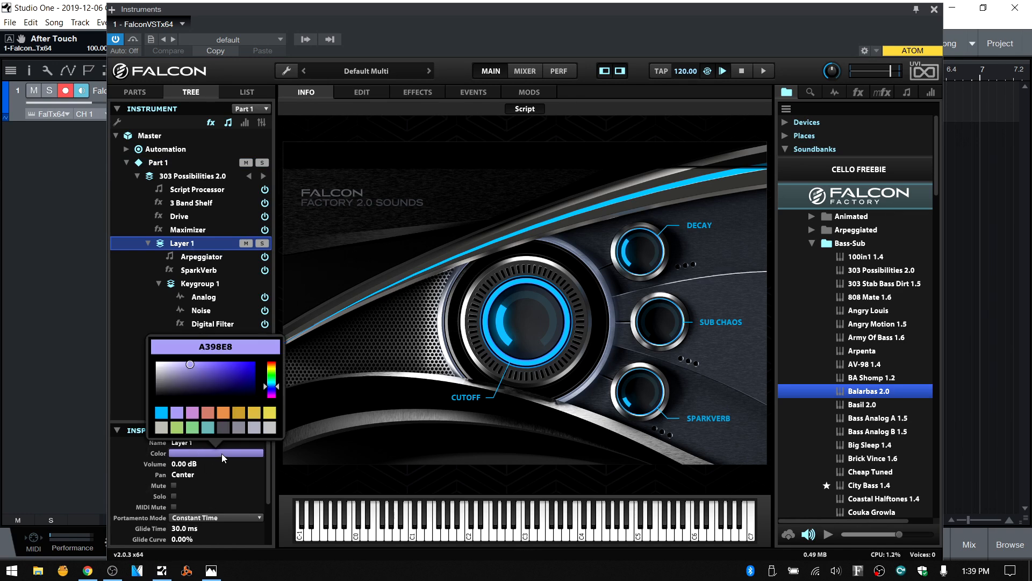
click(267, 470)
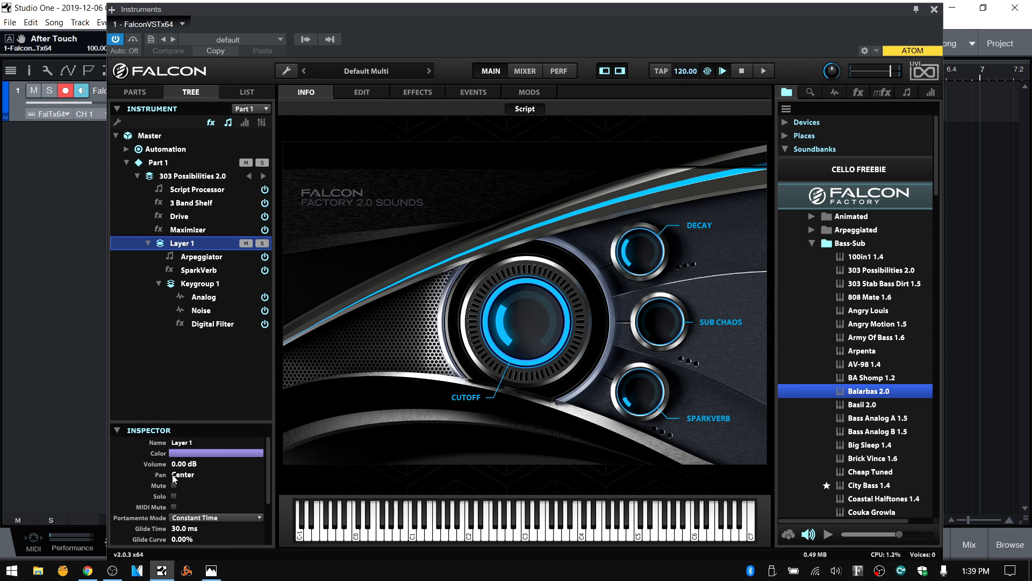
mouse_move(269, 467)
mouse_down()
mouse_move(269, 515)
mouse_move(274, 449)
mouse_up()
Step: Examine the list view of 303 Possibilities 2.0 and its part selection options, and return to the tree view
click(242, 93)
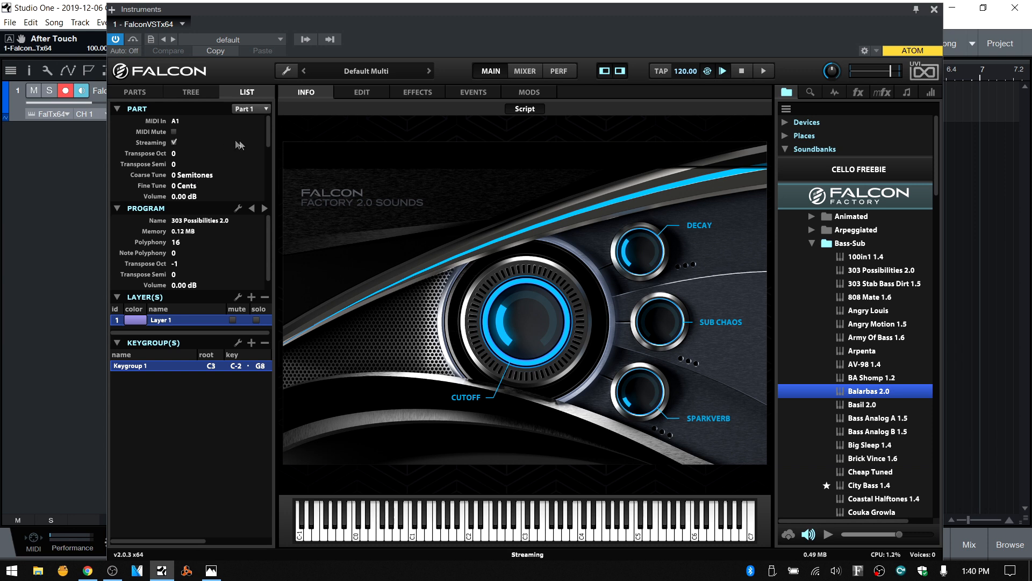
mouse_move(269, 130)
mouse_down()
mouse_move(271, 180)
mouse_move(276, 124)
mouse_up()
click(266, 109)
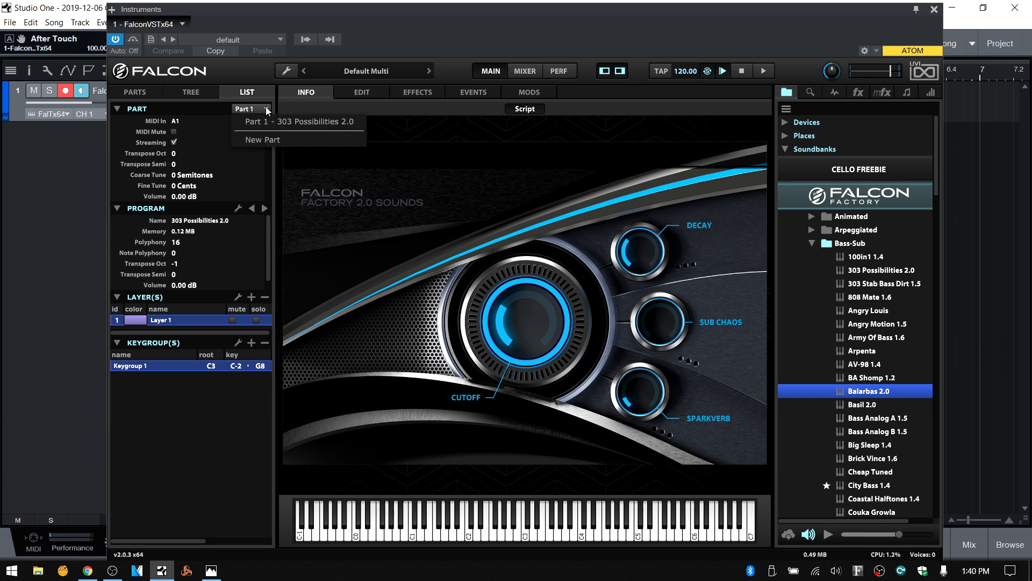
click(271, 85)
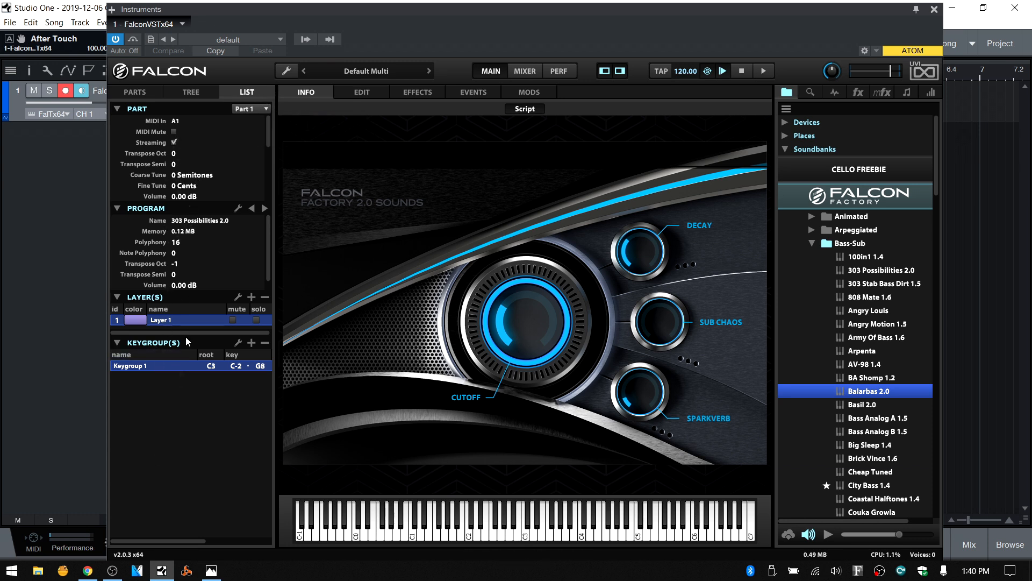
click(192, 90)
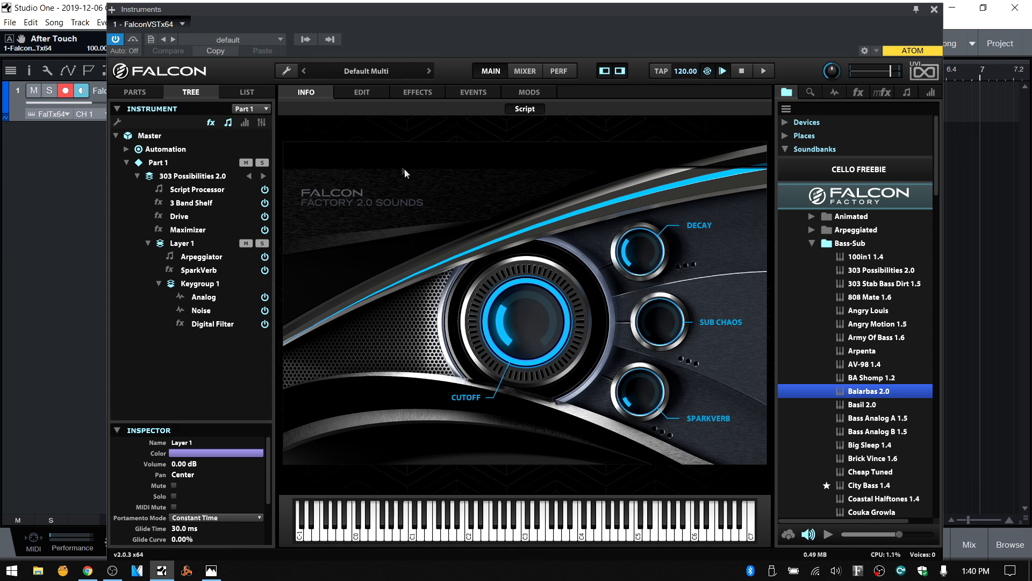
Step: Show the edit view of 303 Possibilities 2.0, and switch to the UVI Structure.JPG diagram in Photos
click(362, 91)
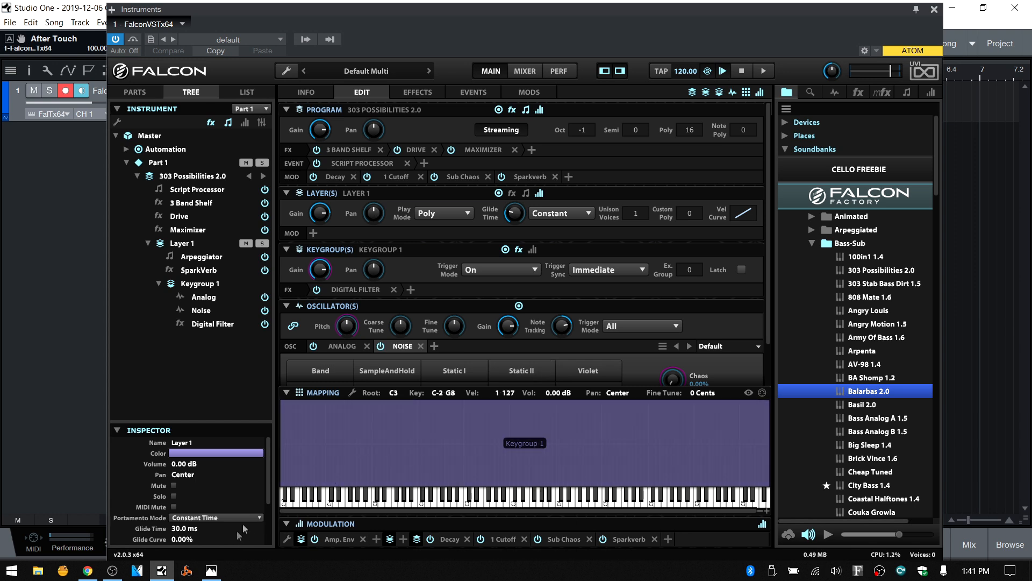
click(214, 575)
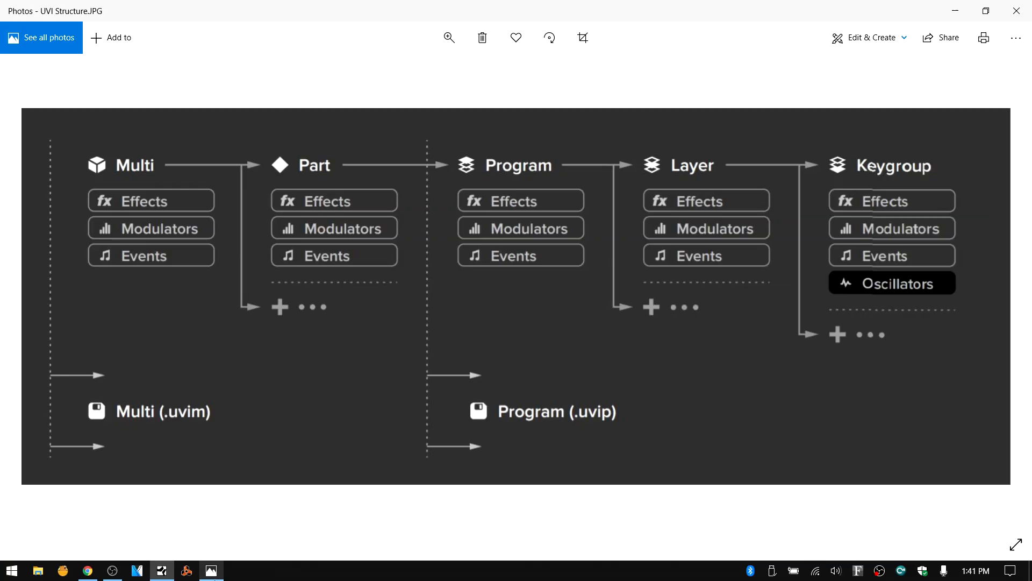
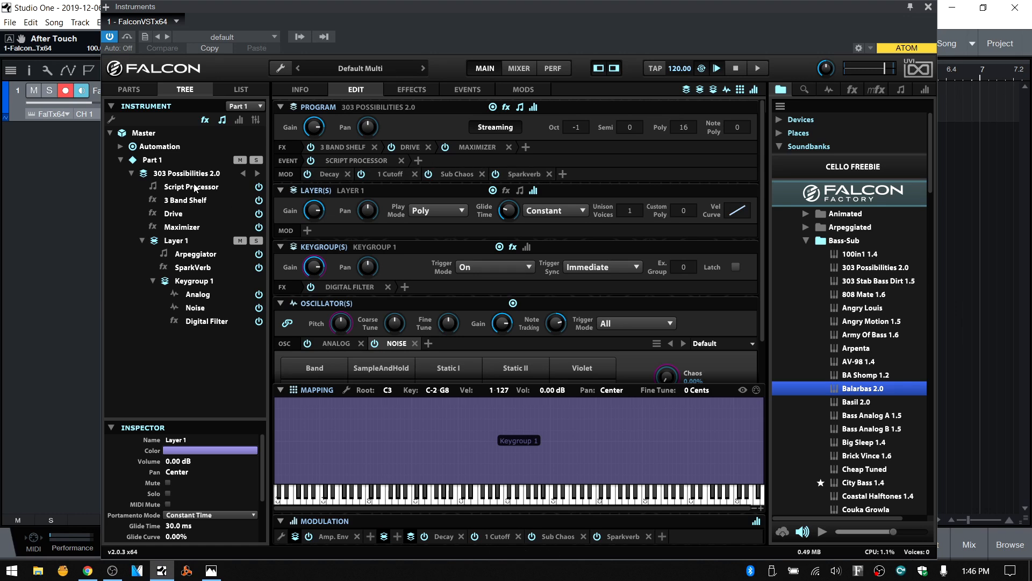
Step: Check the modulation nodes of 303 Possibilities 2.0 in the tree and hide them again
click(239, 121)
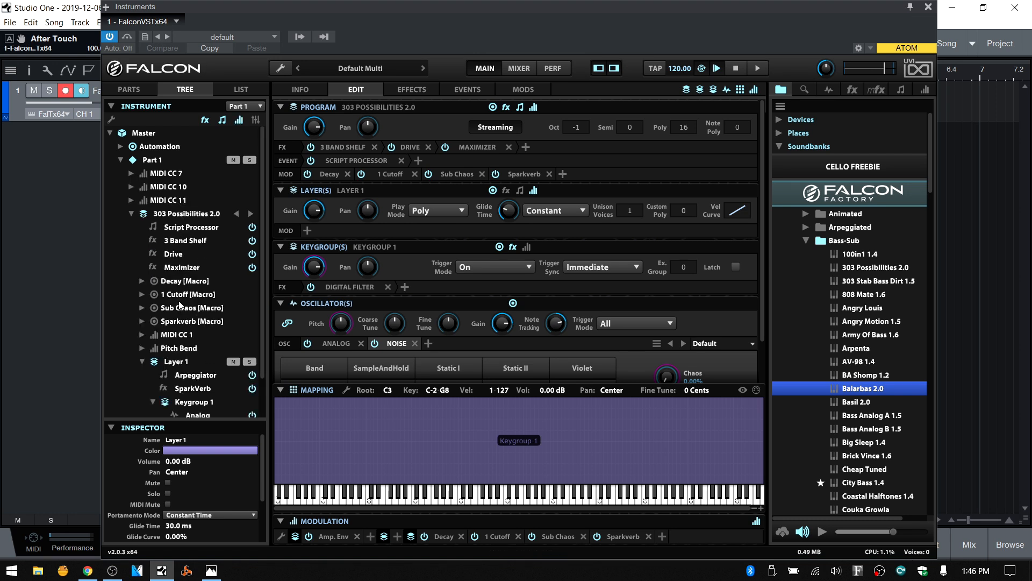
click(240, 121)
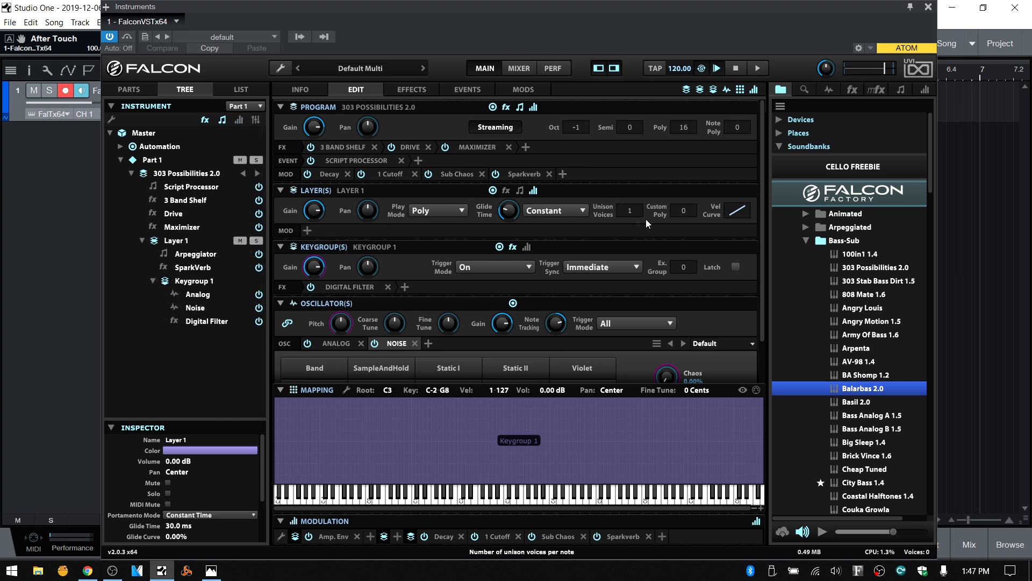
mouse_move(763, 183)
mouse_down()
mouse_move(765, 252)
mouse_move(761, 175)
mouse_up()
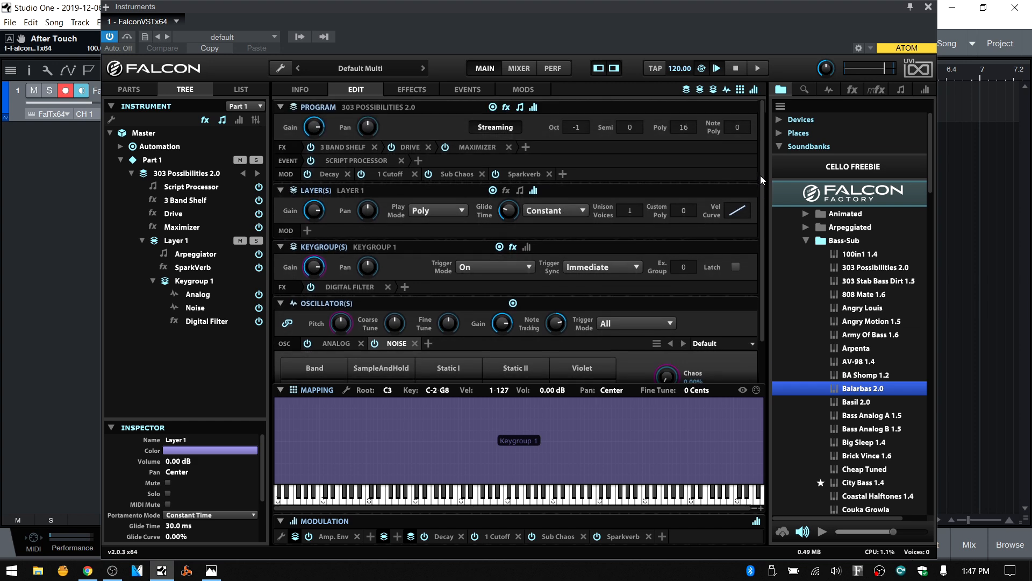
Step: Hide the Modulation, Mapping, Oscillator, Keygroup and Layer sections of the edit view, leaving only the Program section displayed
click(753, 90)
click(740, 90)
click(727, 90)
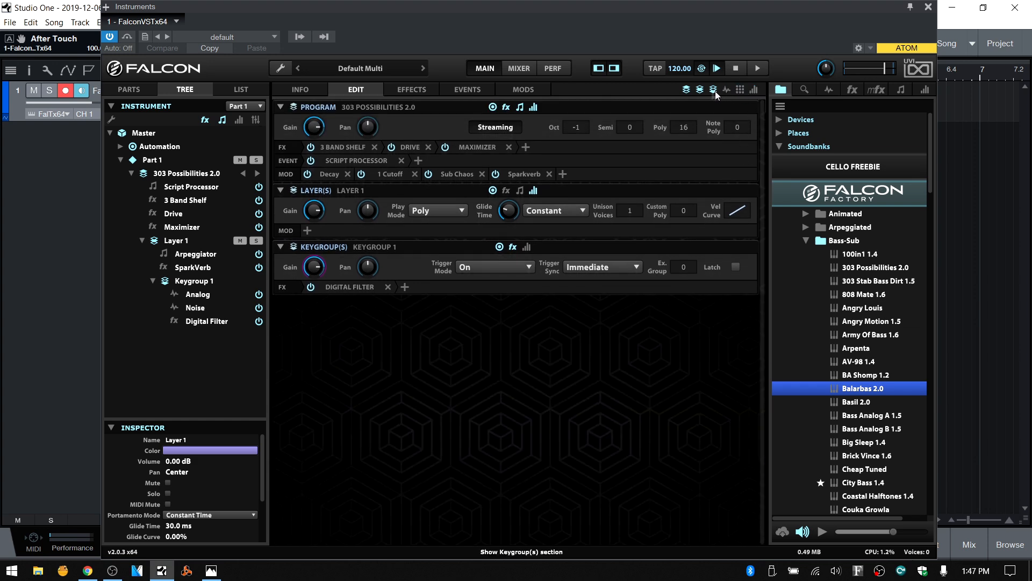
click(713, 90)
click(699, 90)
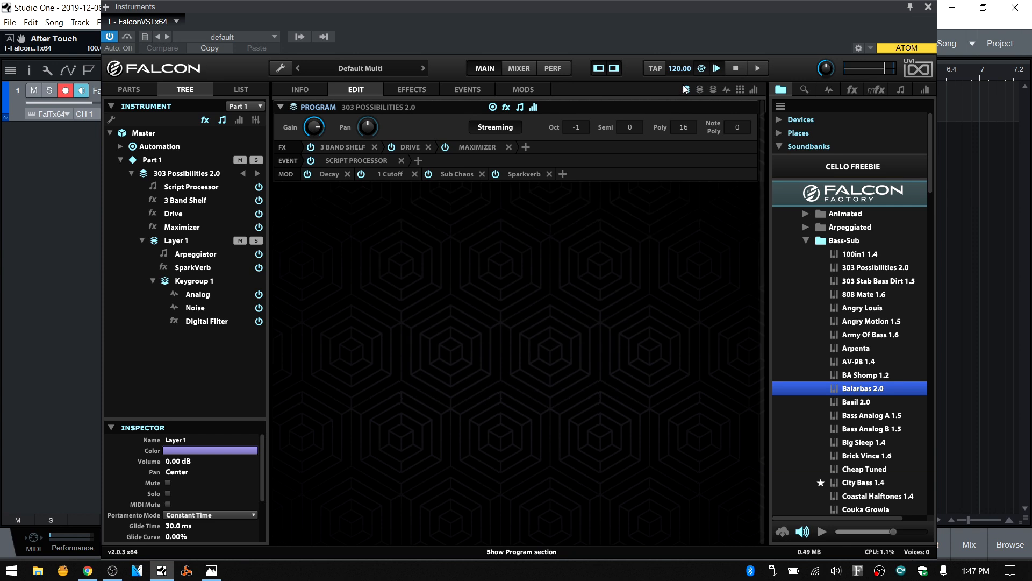
click(686, 90)
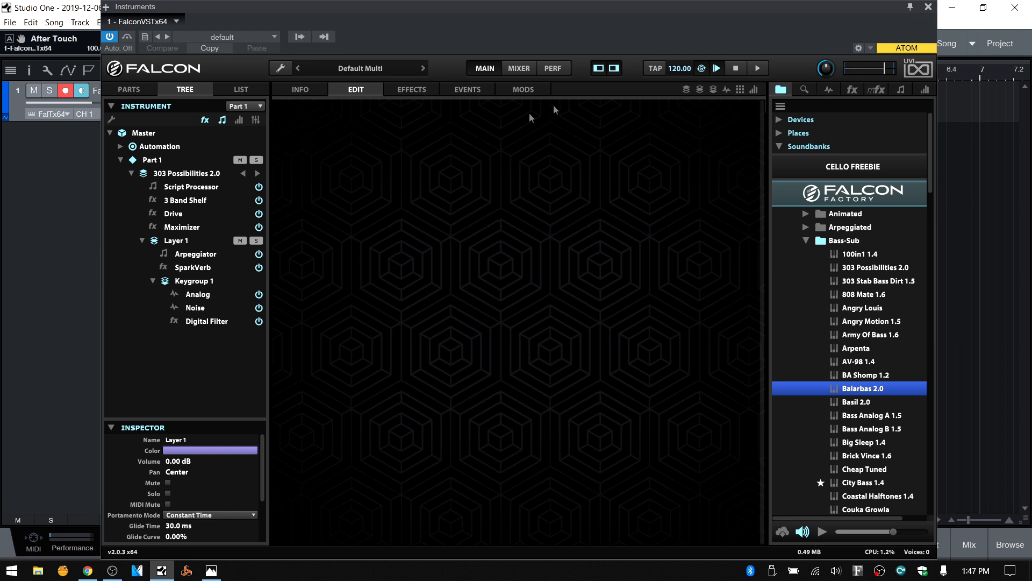
click(686, 90)
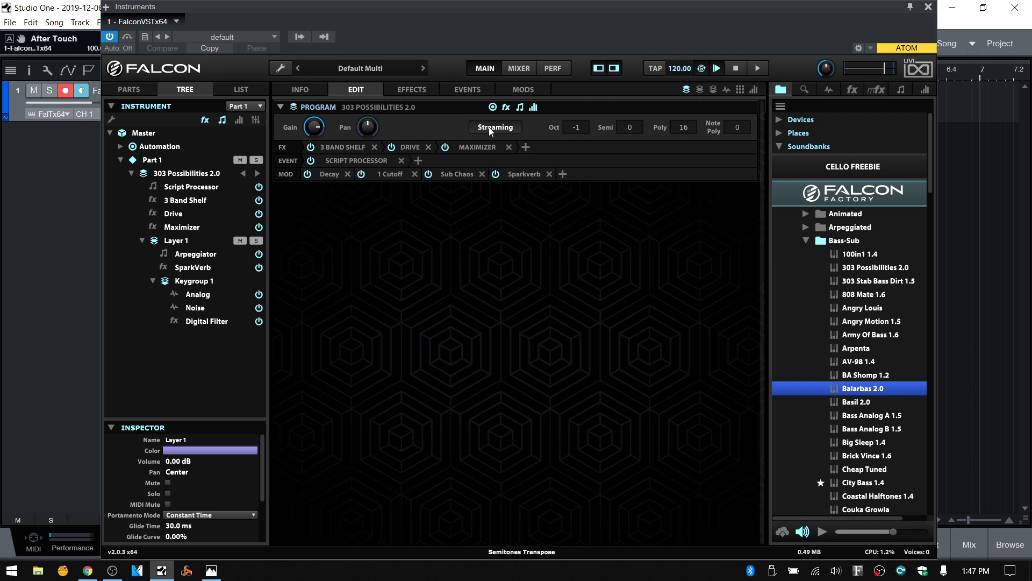
Step: Toggle the parameter, effect, event and modulation rows of the Program section off and back on to see what each contains
click(493, 107)
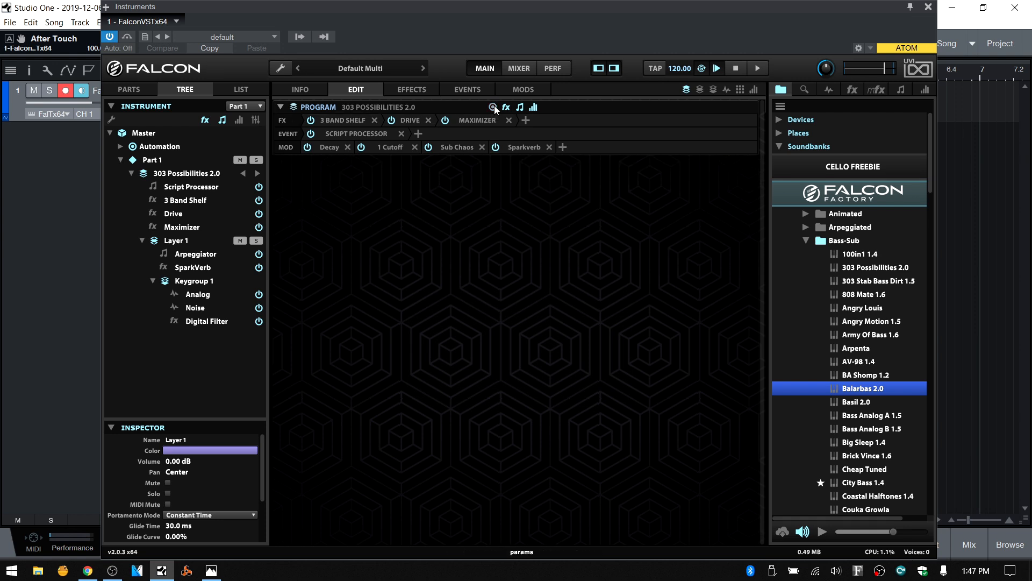
click(493, 107)
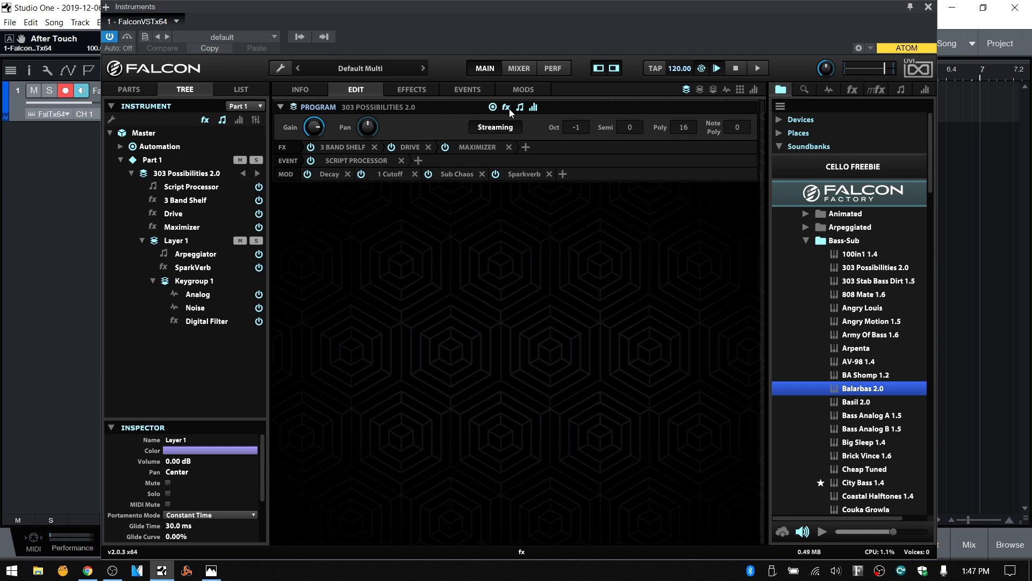
click(508, 108)
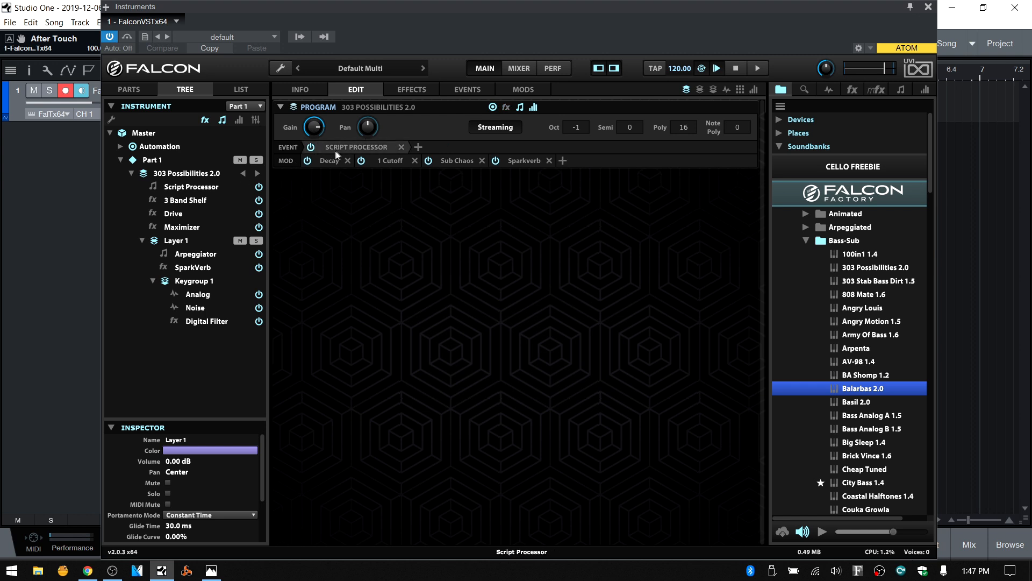
click(506, 107)
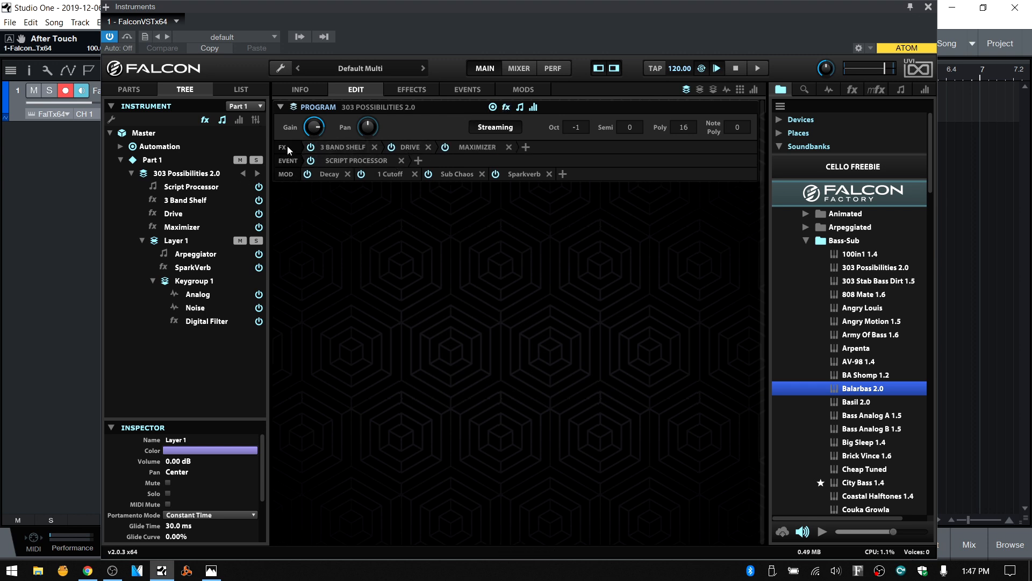
click(520, 108)
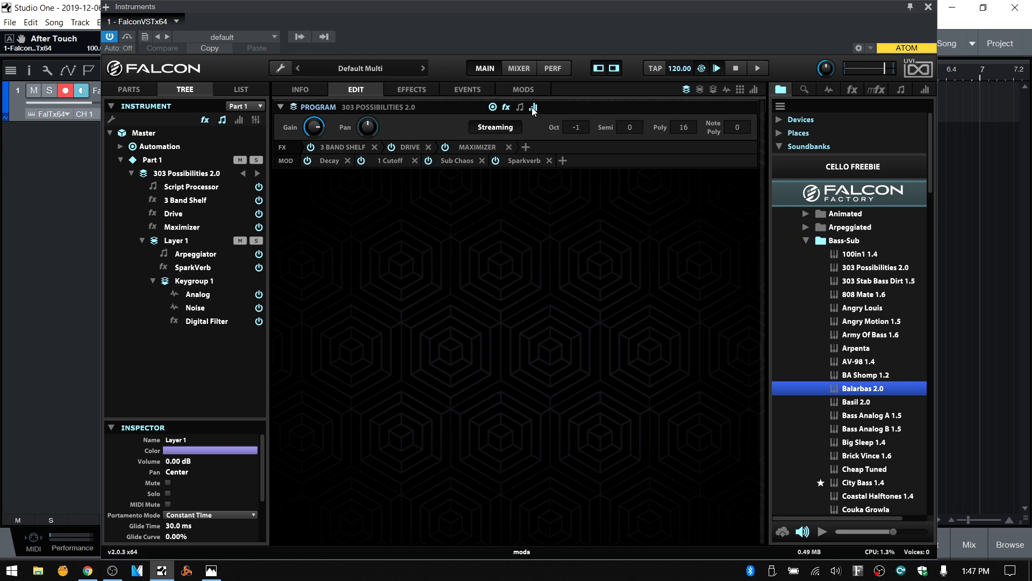
click(534, 108)
click(533, 107)
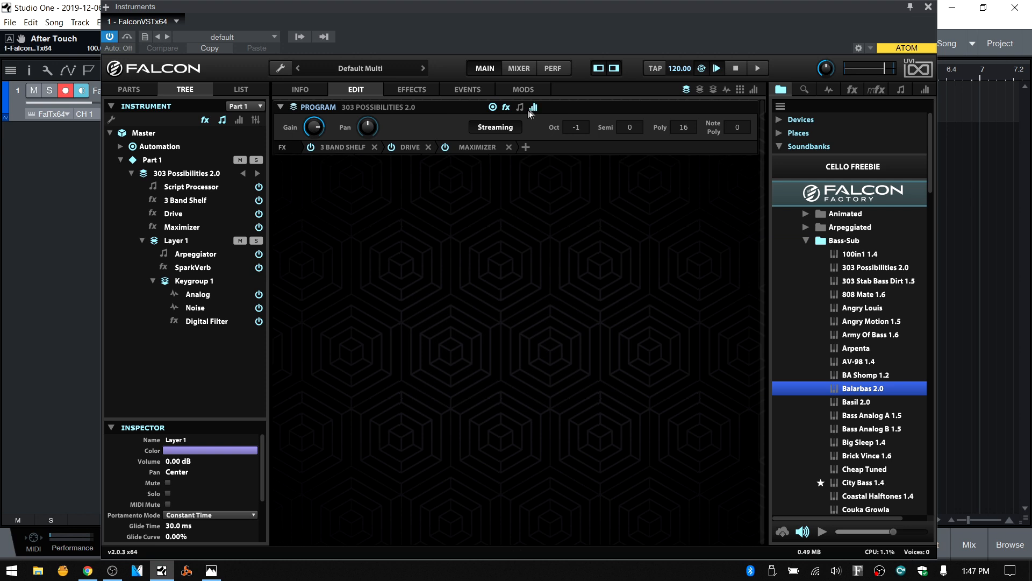
click(520, 106)
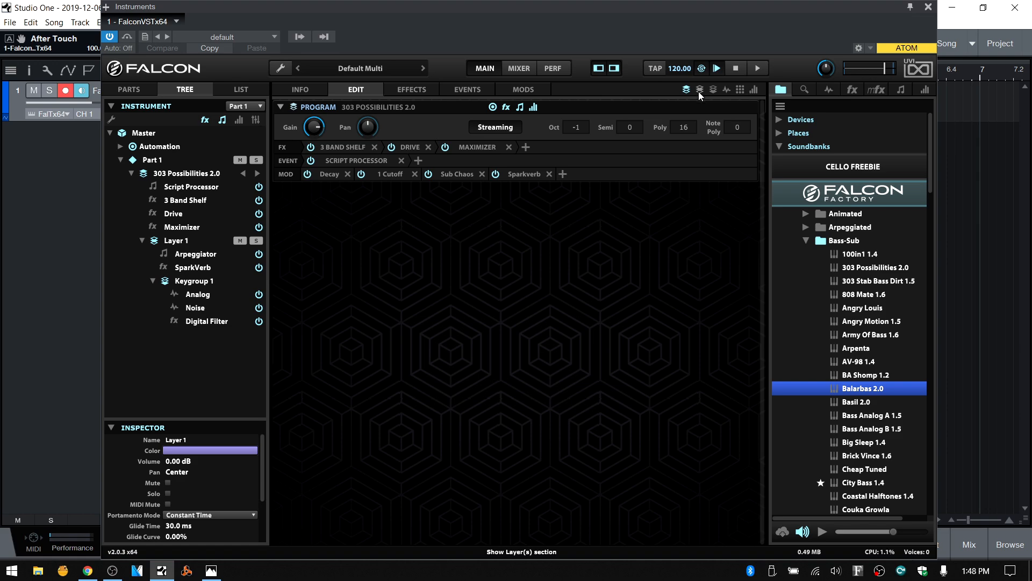
Step: Review the UVI Structure.JPG diagram in Photos, and switch back to Falcon to show the Layer section in the edit view
click(212, 569)
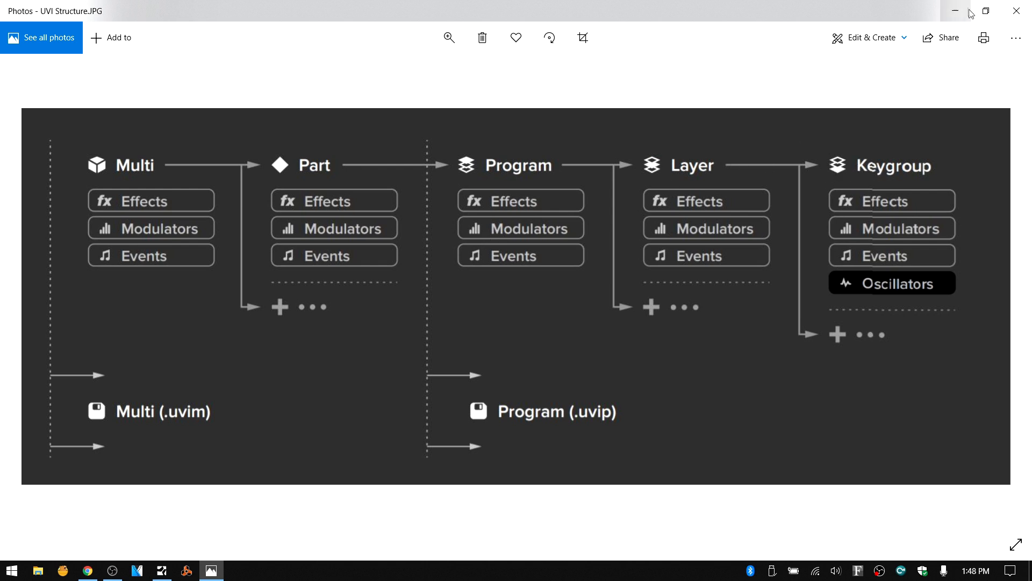
click(945, 8)
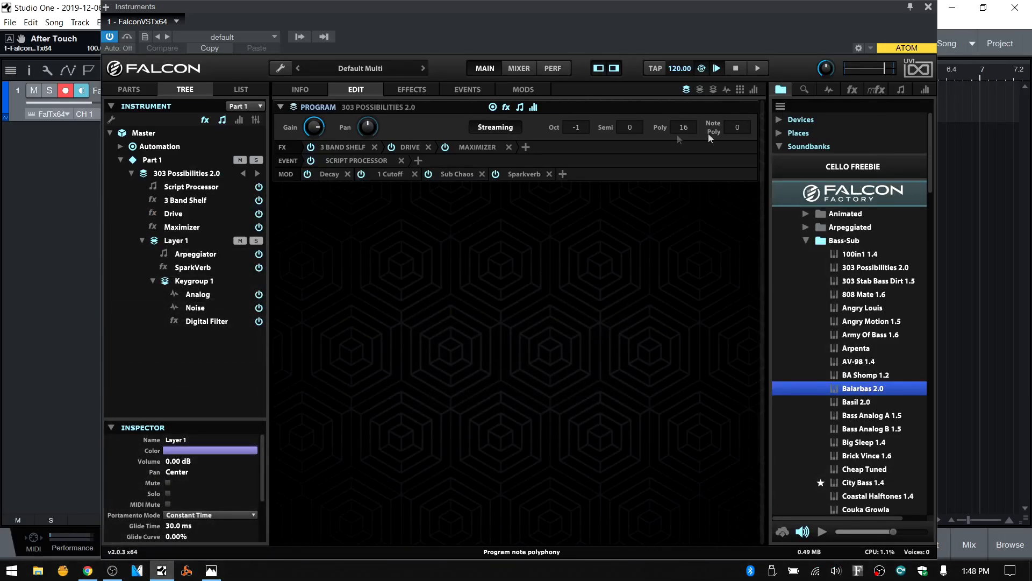
click(700, 90)
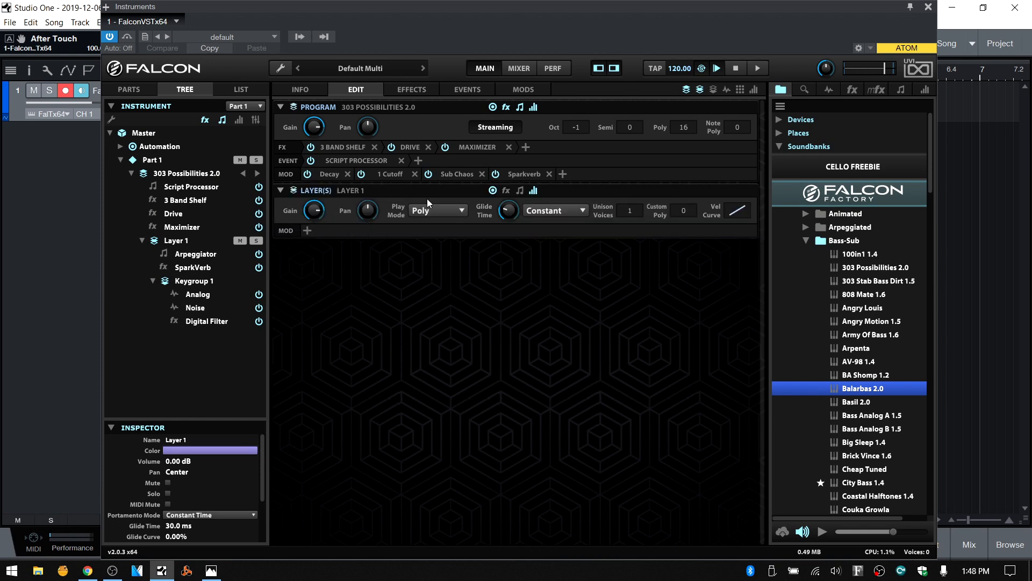
mouse_move(325, 219)
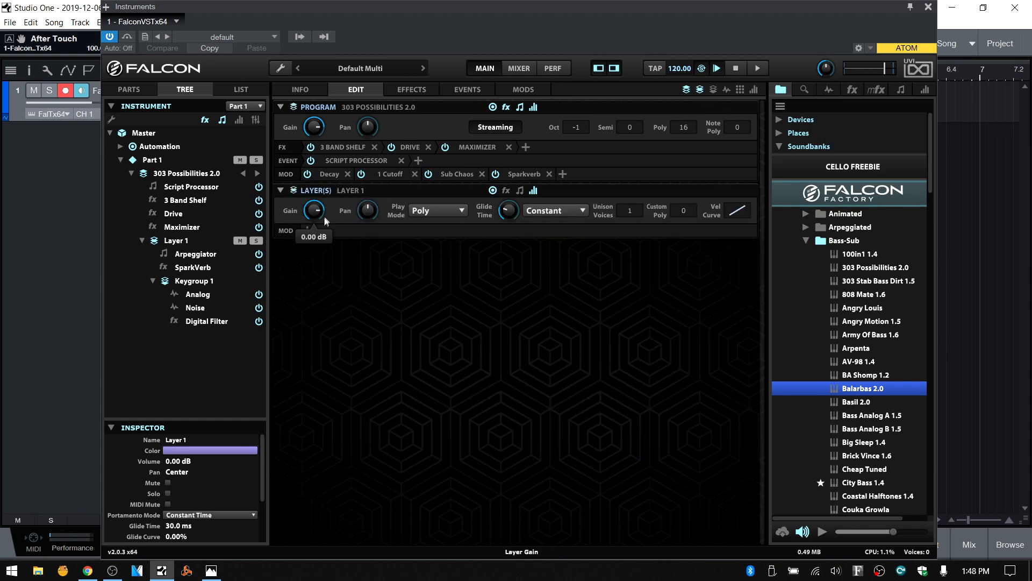
Step: Collapse and expand the Program and Layer sections of the edit view
click(280, 107)
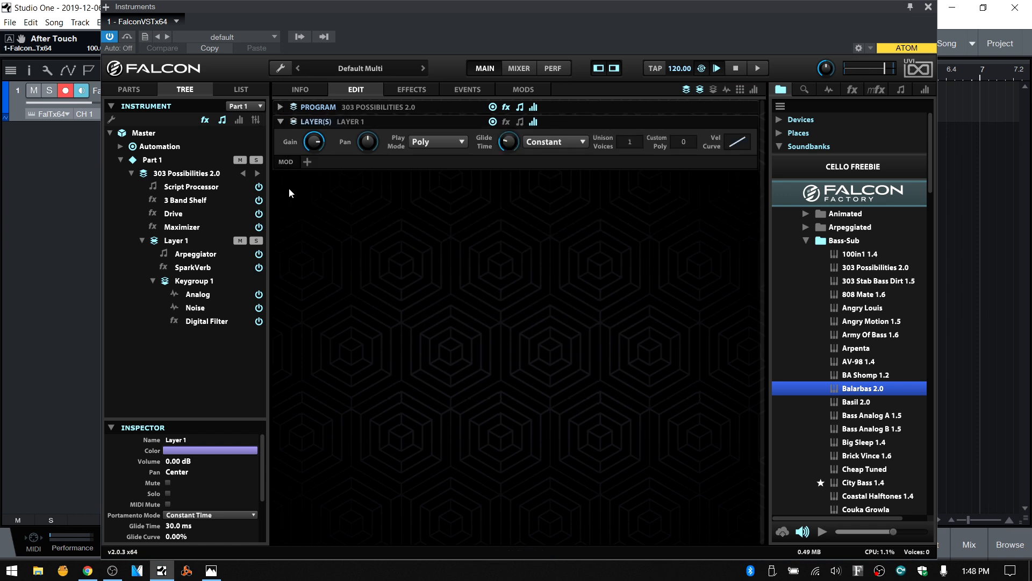
click(280, 107)
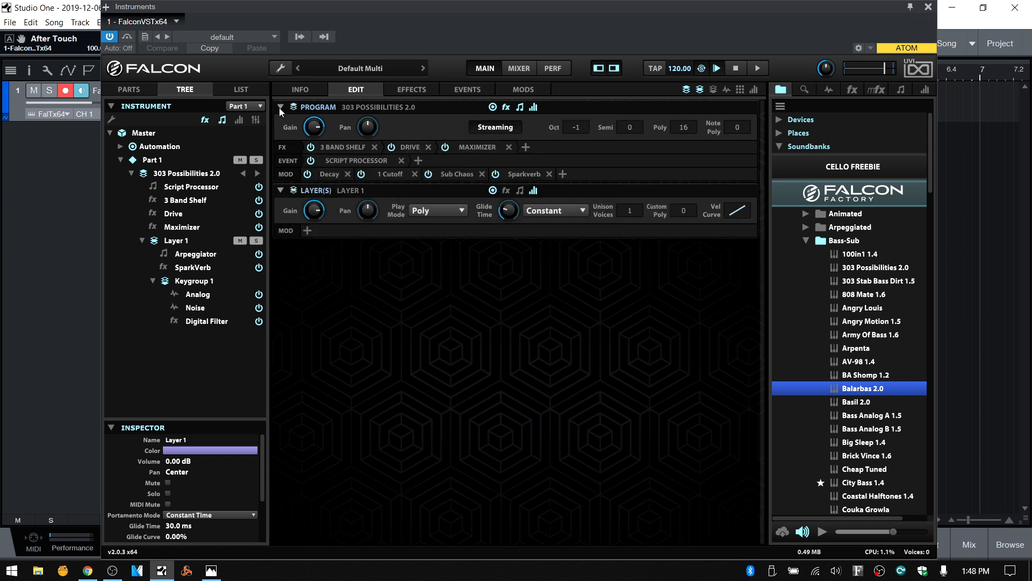
click(280, 191)
click(279, 191)
Step: Toggle the parameter row of Layer 1 off and on, and display its effect and event rows
mouse_move(514, 212)
click(492, 191)
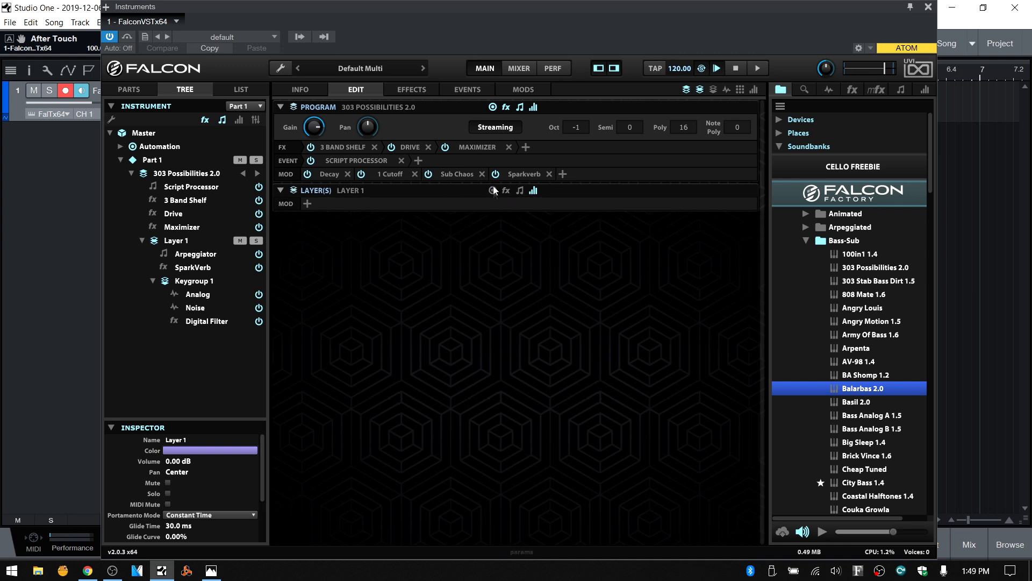
click(492, 191)
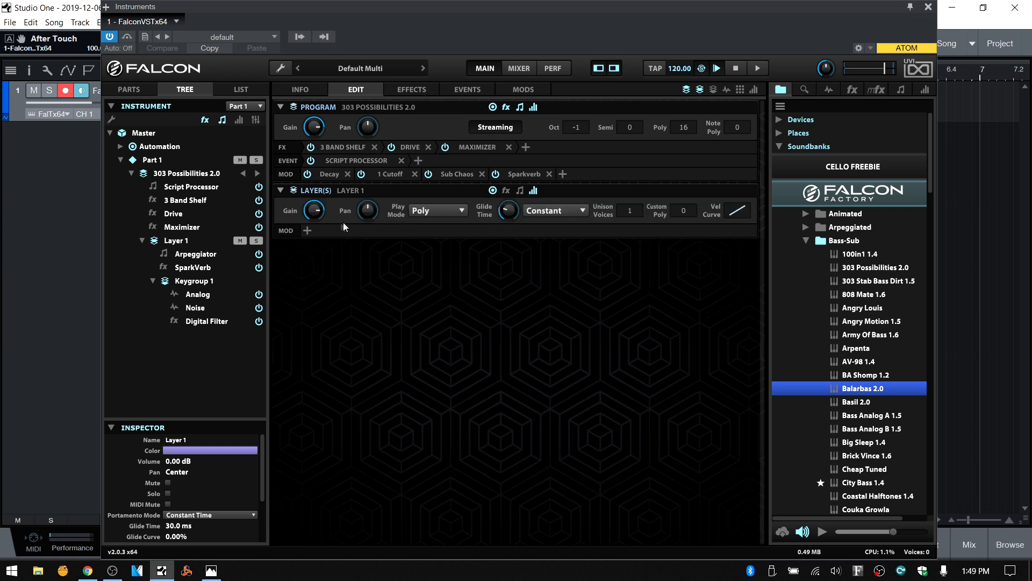
click(507, 191)
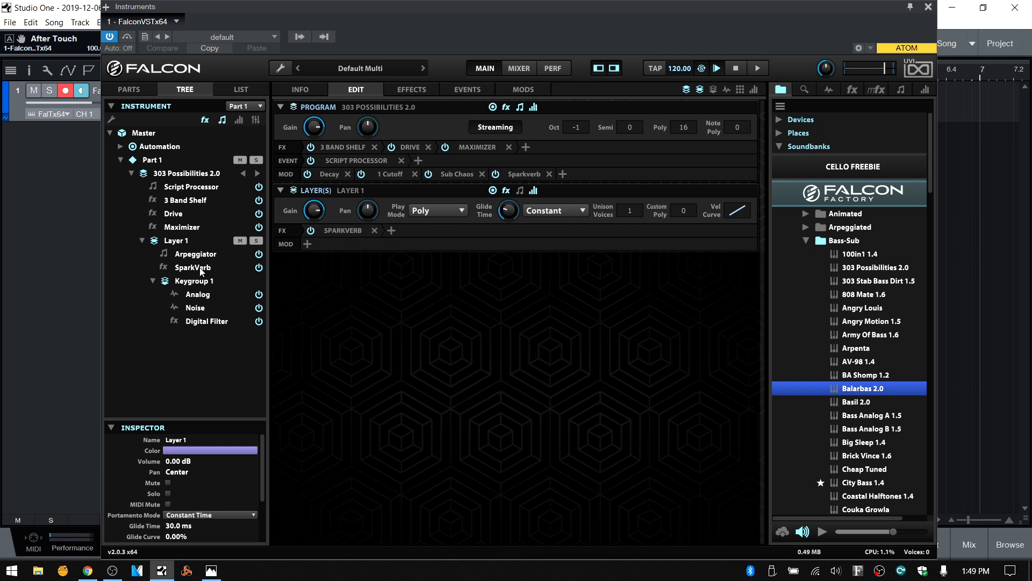
click(519, 191)
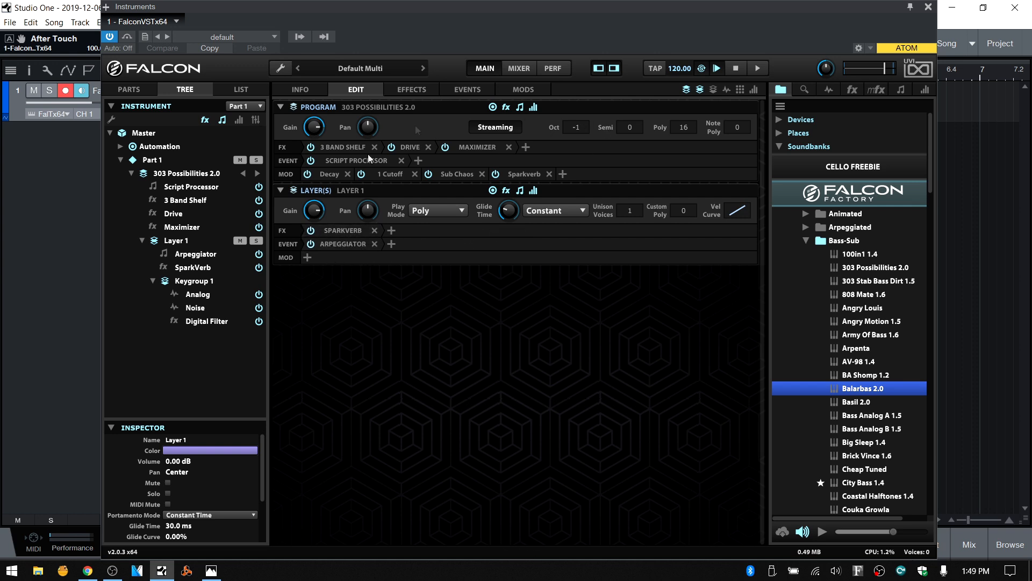
Step: Examine the settings of the layer's Arpeggiator and the program's 3 Band Shelf and Drive effects, closing each one again
click(337, 243)
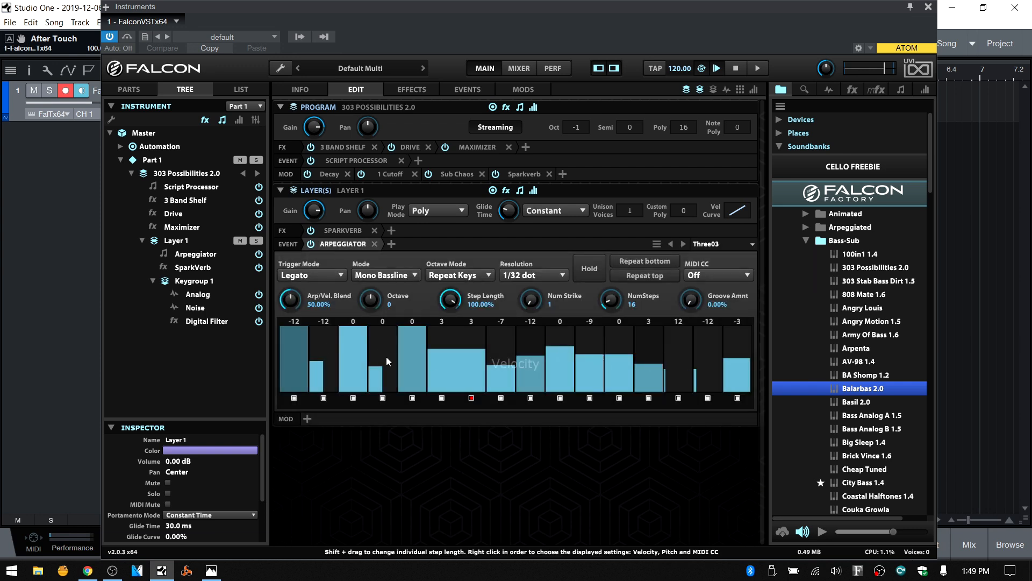
click(340, 243)
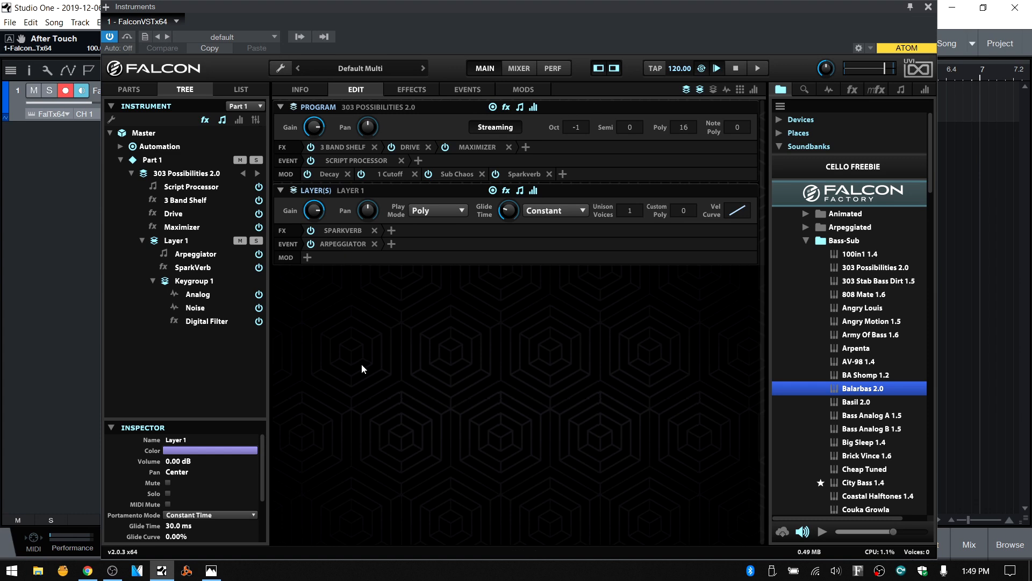
click(338, 147)
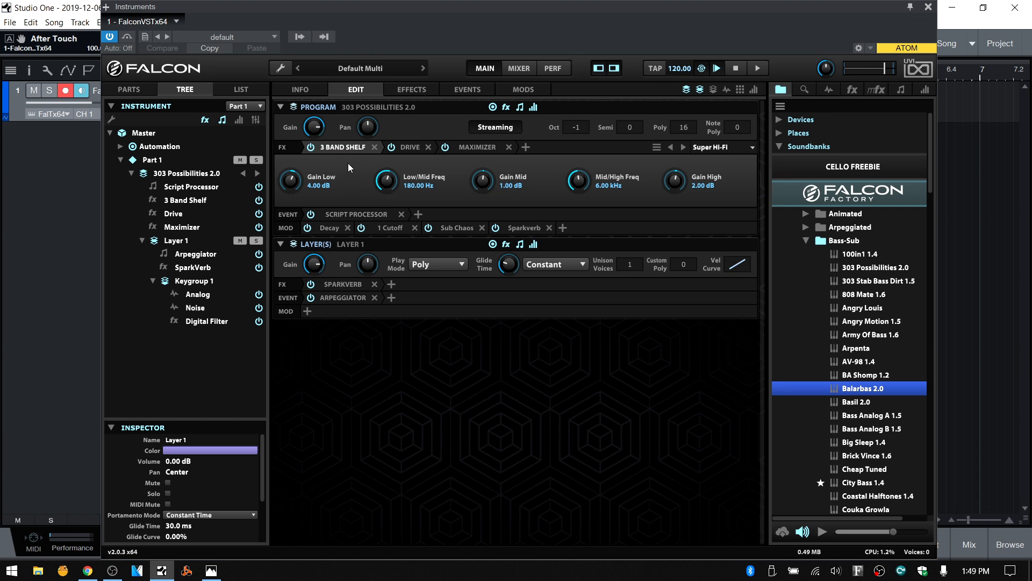
click(342, 150)
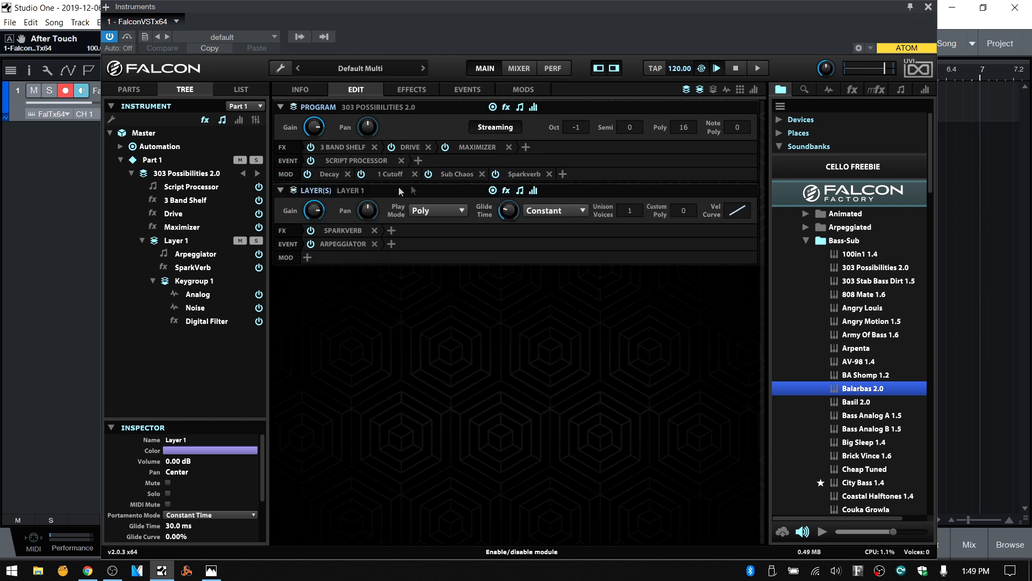
click(411, 147)
click(414, 147)
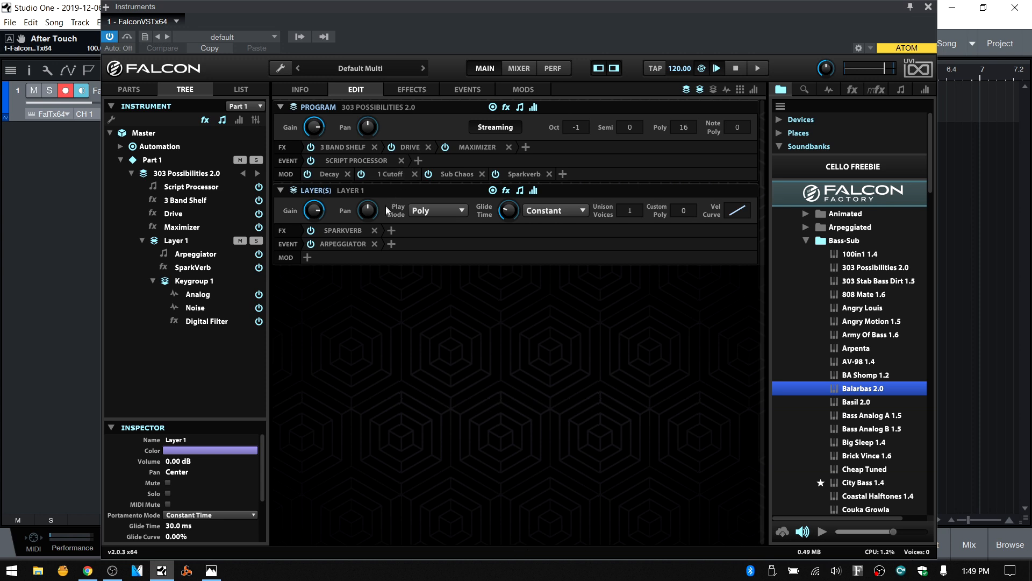
Step: Hide the modulation and event rows of the Program section, and show the Keygroup section
click(533, 107)
click(520, 107)
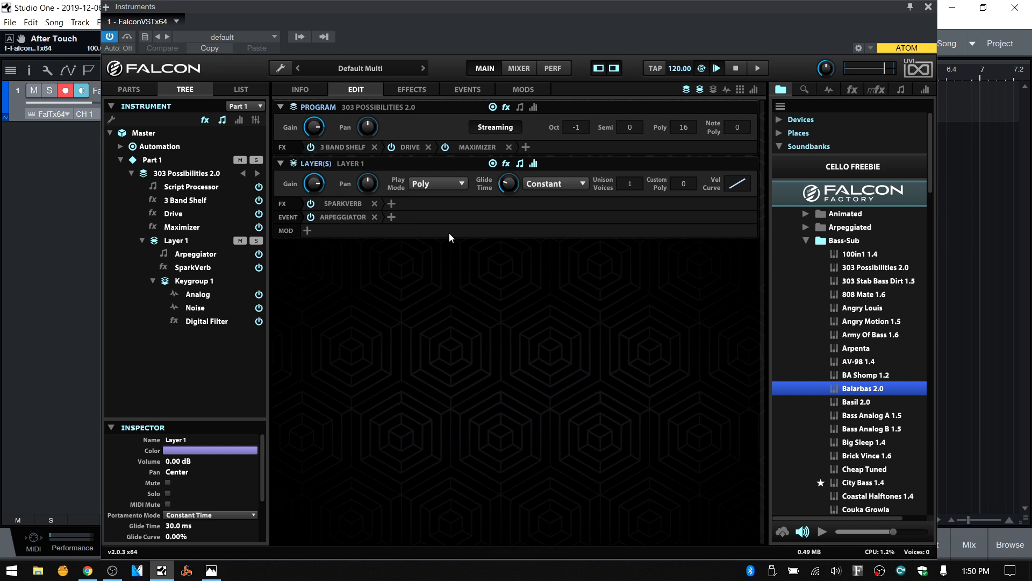
click(713, 89)
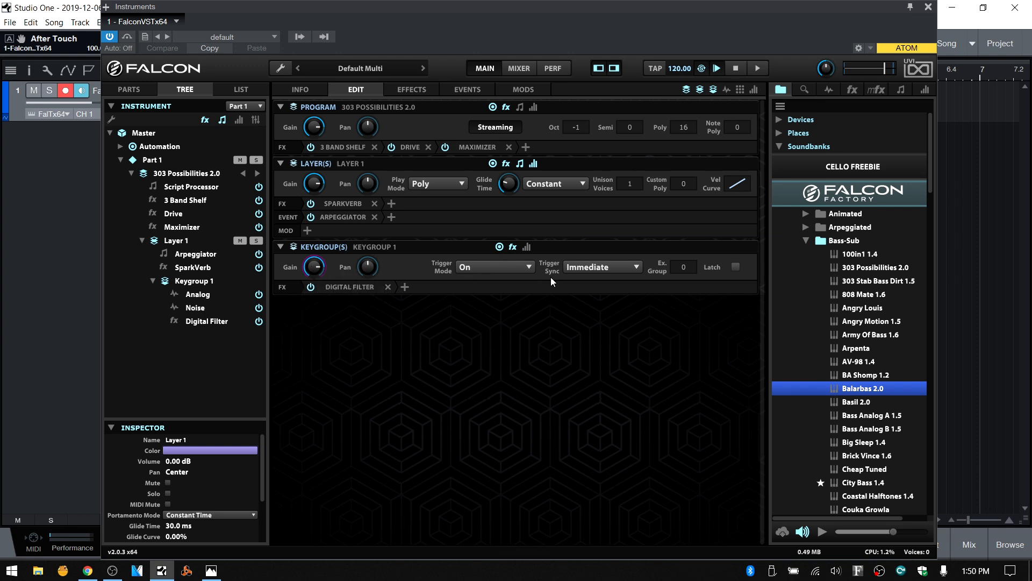
Step: Toggle the parameter and effect rows of Keygroup 1 off and on, and display its modulation row
click(499, 248)
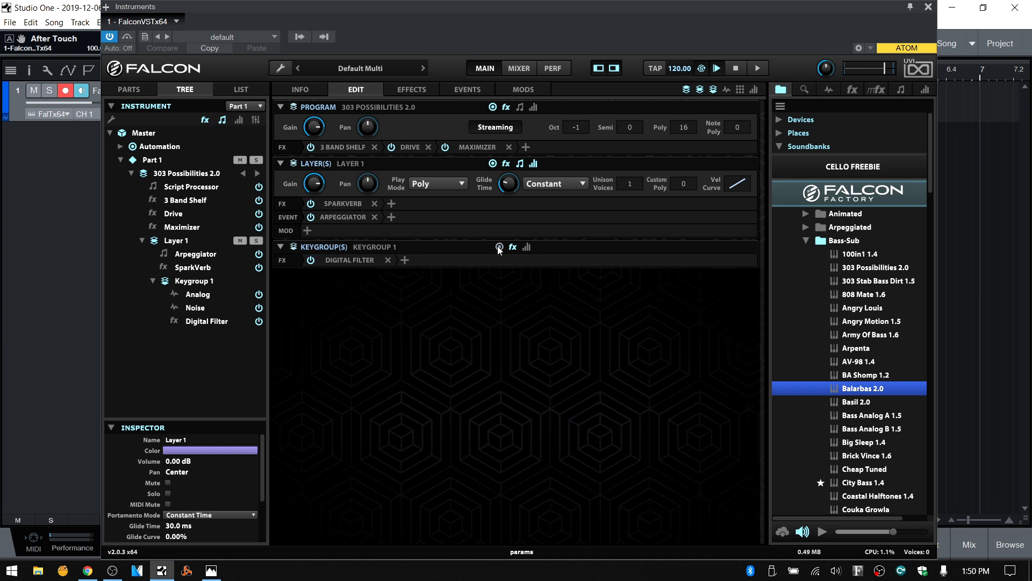
click(499, 248)
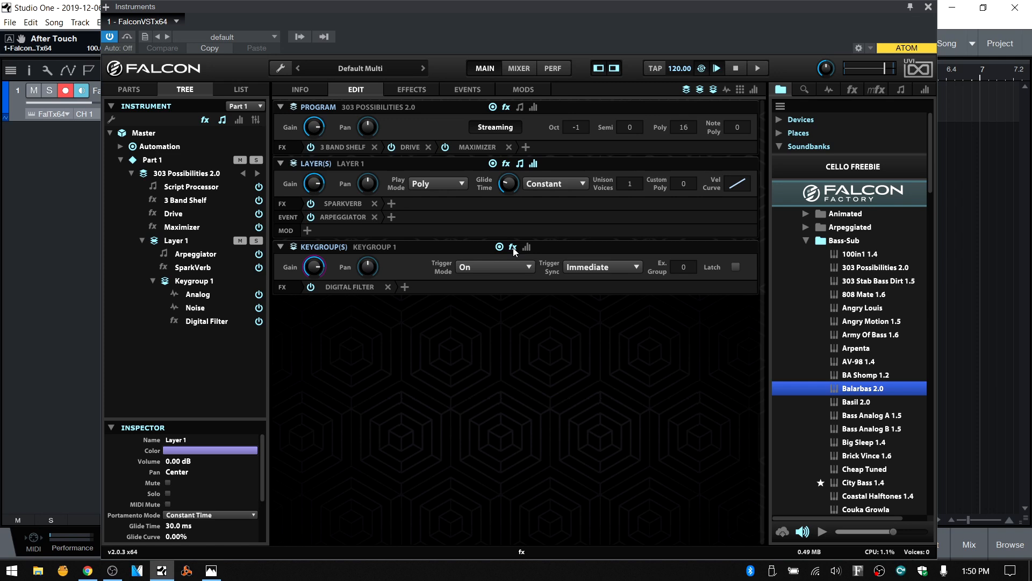
click(514, 248)
click(514, 248)
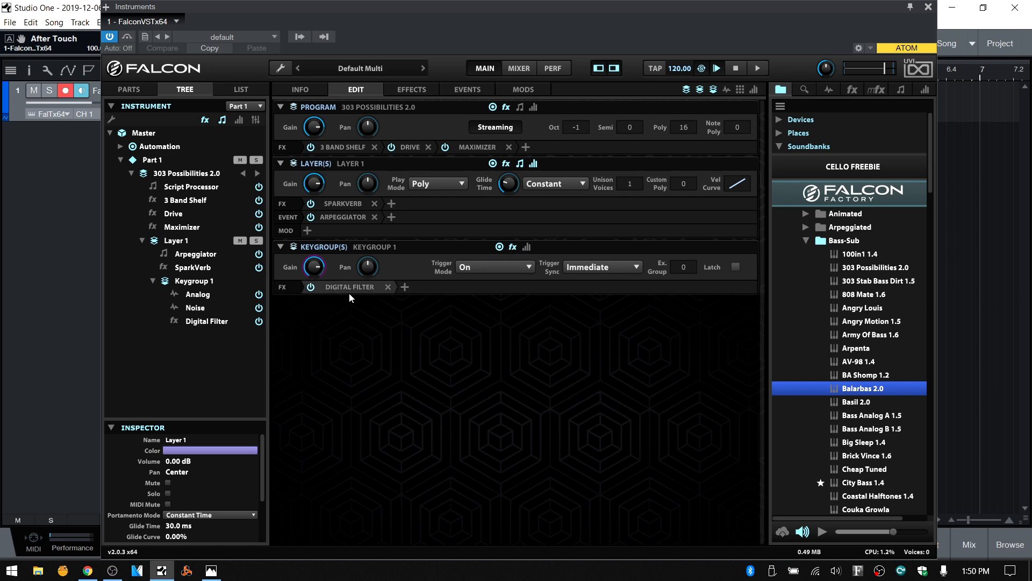
click(528, 247)
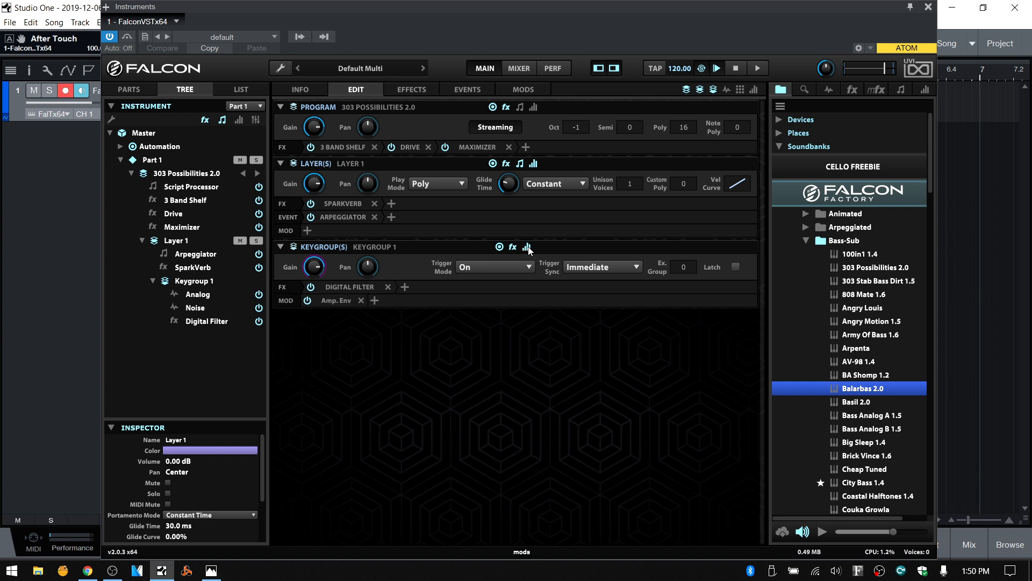
click(528, 247)
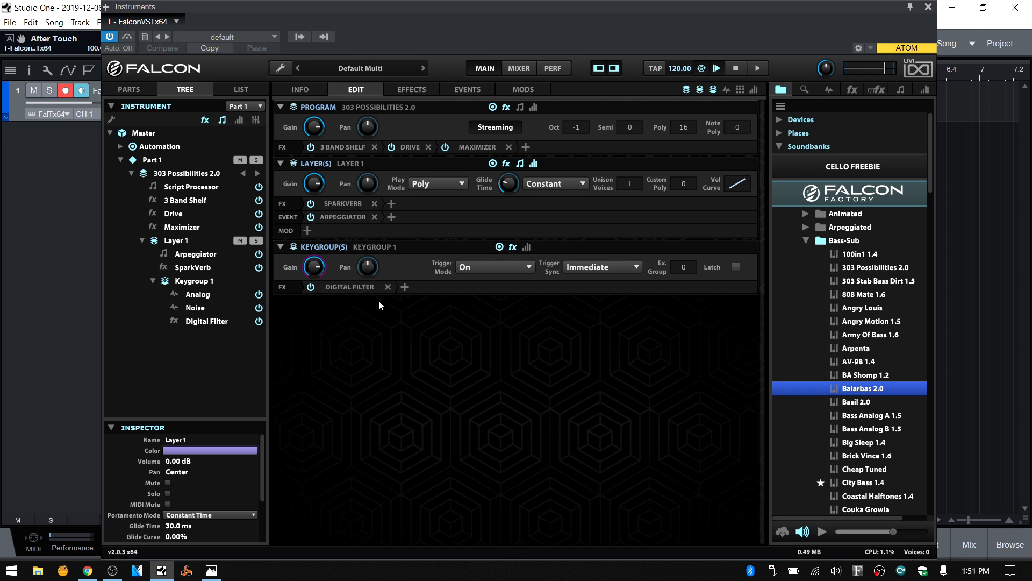
click(526, 246)
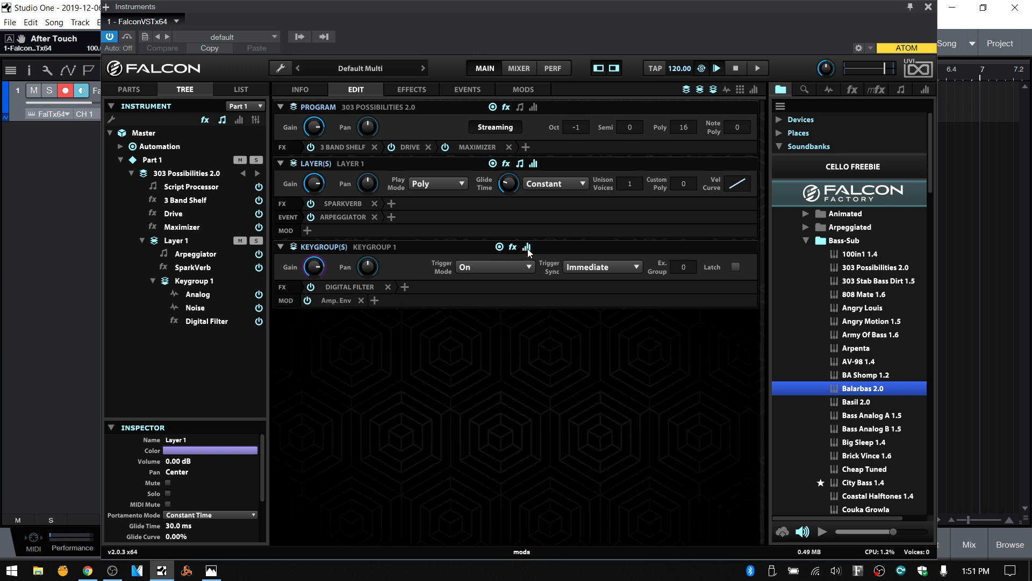
Step: Examine the Amp. Env modulation settings of Keygroup 1, close them and check the keygroup's gain control
click(337, 302)
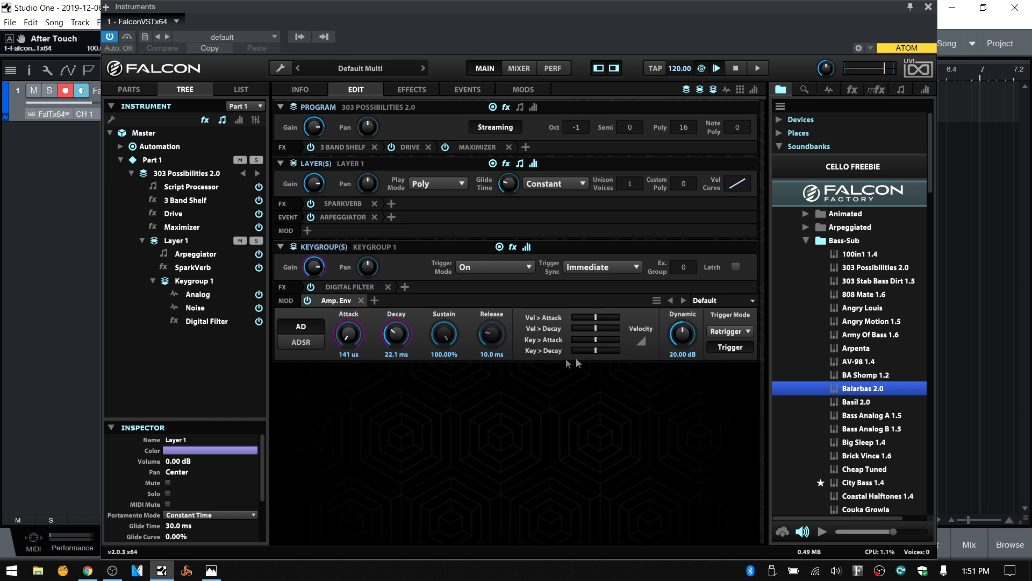
click(336, 301)
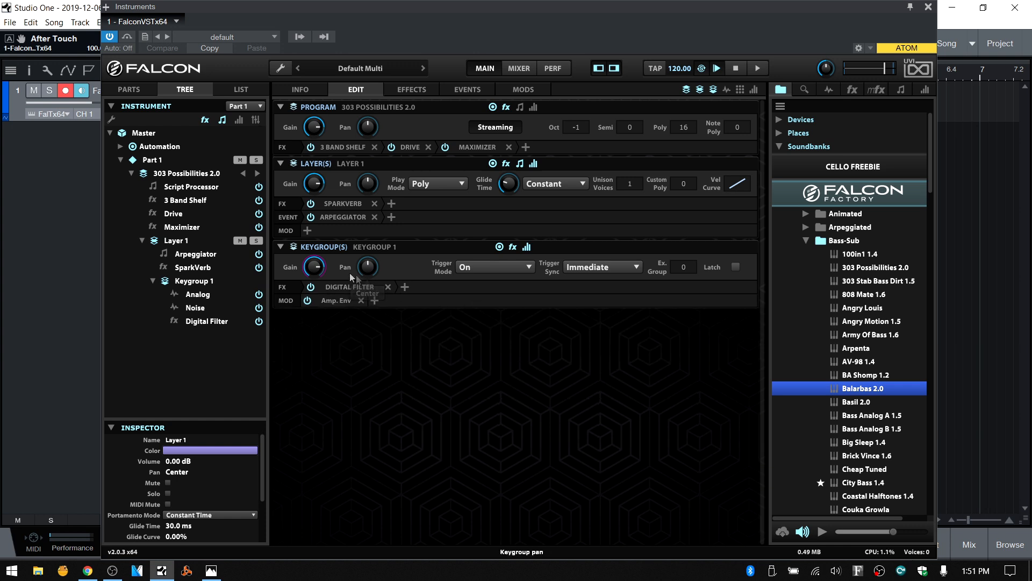
mouse_move(318, 267)
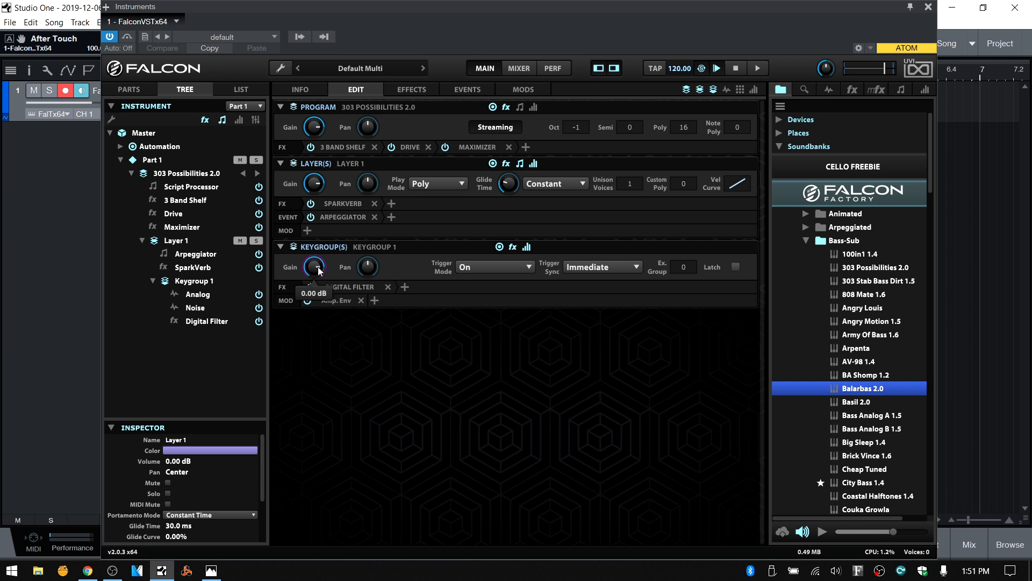
Step: Show the Oscillator section in the edit view and display the Analog oscillator's settings
click(725, 90)
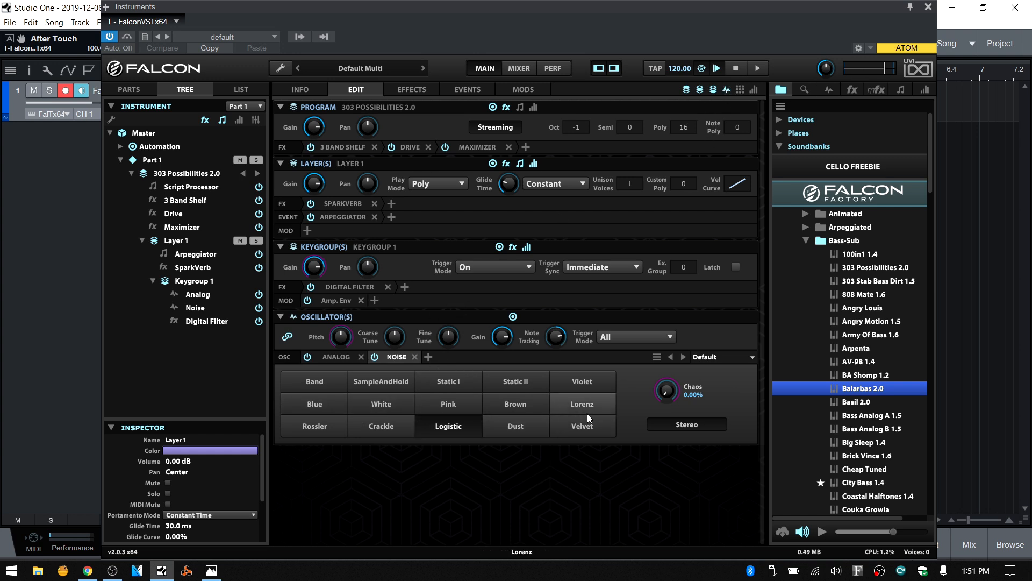
click(334, 358)
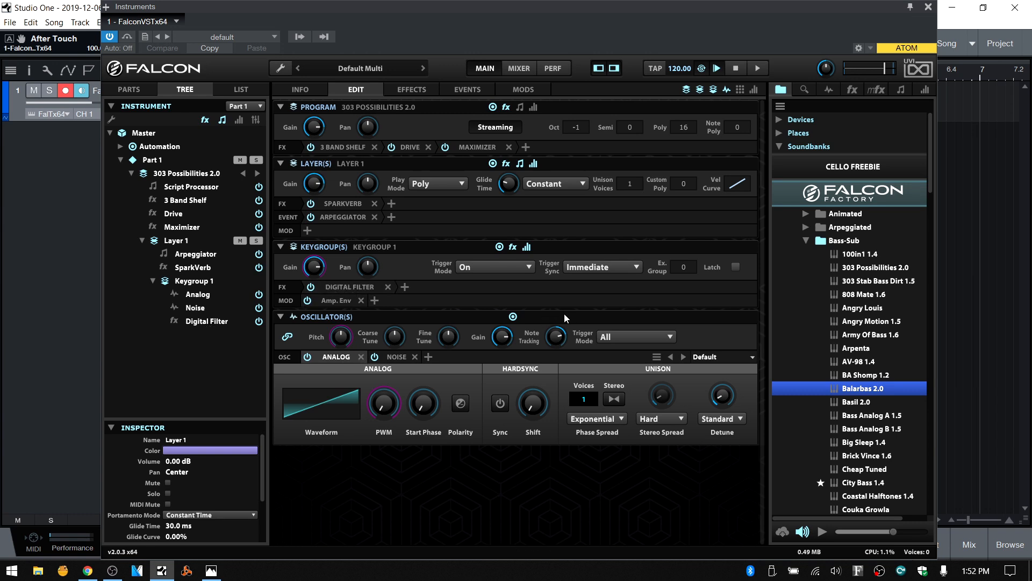
Step: Show the mapping section, narrow Keygroup 1's key range to G4–G8 and restore it to C-2–G8
click(740, 92)
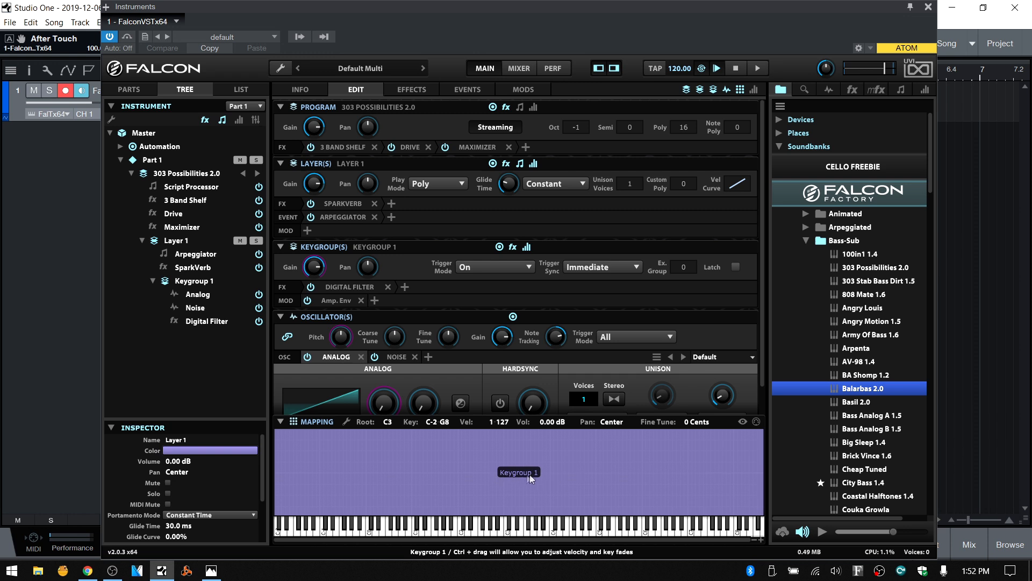
click(191, 281)
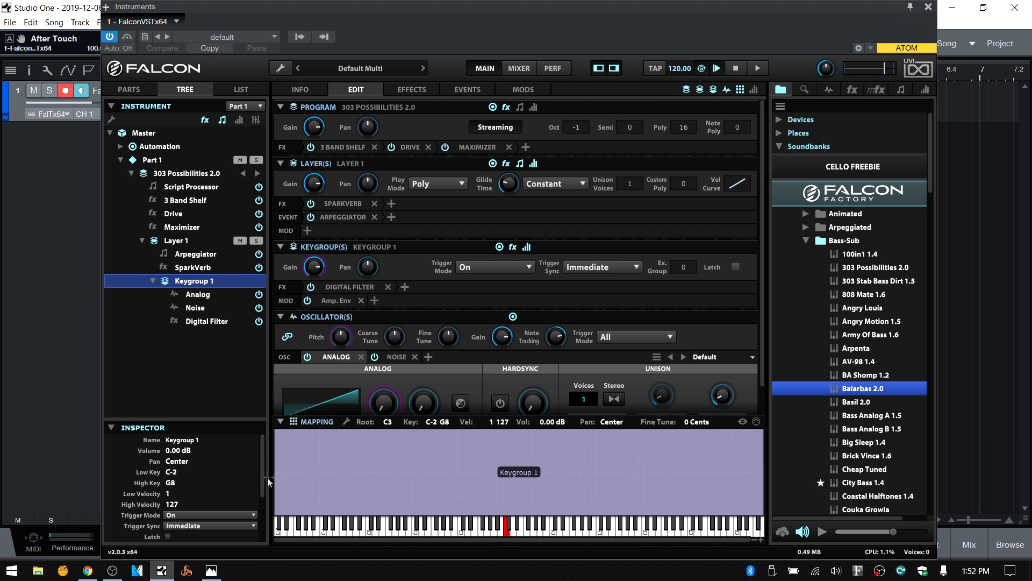
drag(273, 473, 576, 492)
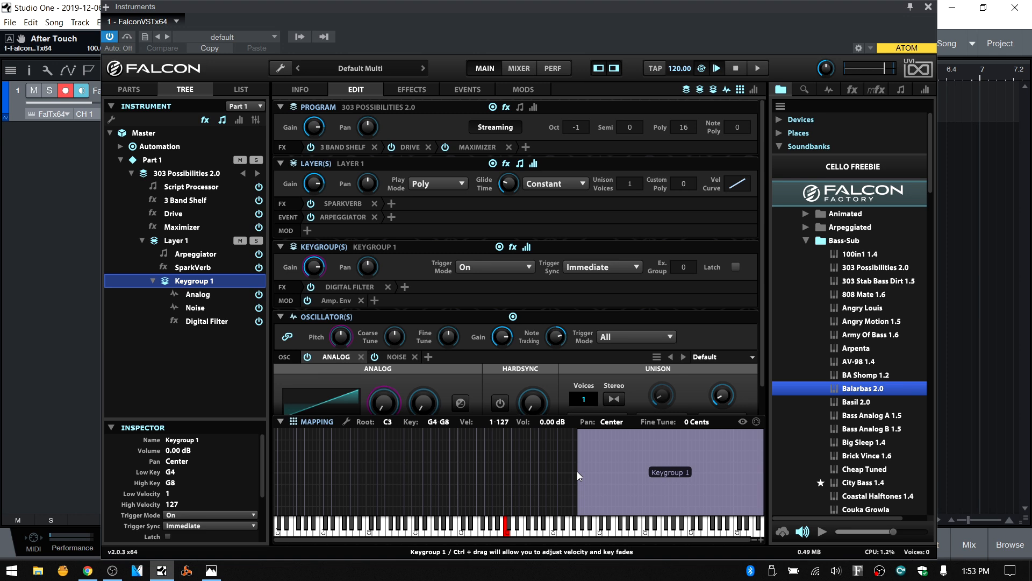
drag(577, 475, 263, 474)
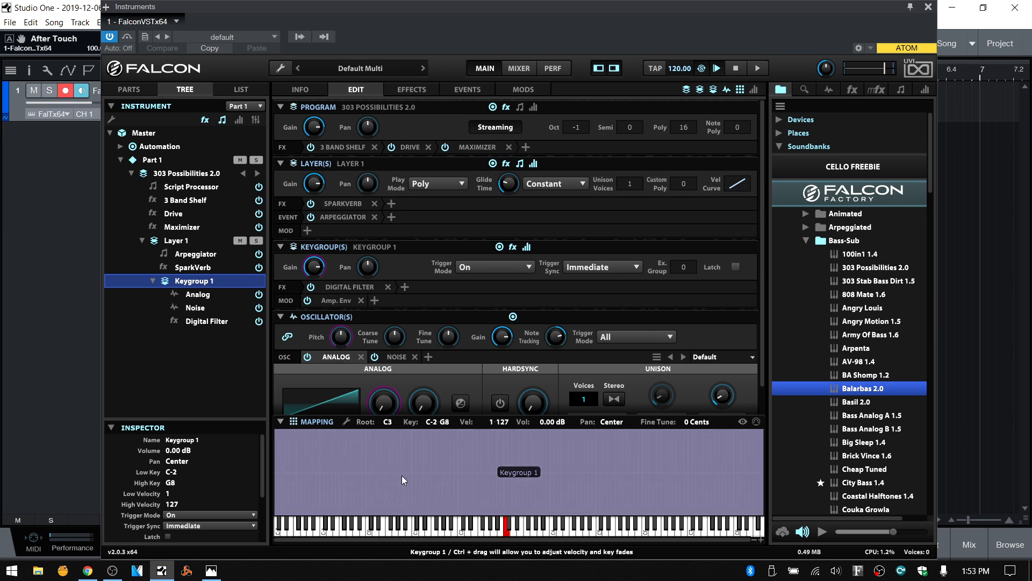
Step: Look at the Noise oscillator's settings and return to those of the Analog oscillator
click(337, 356)
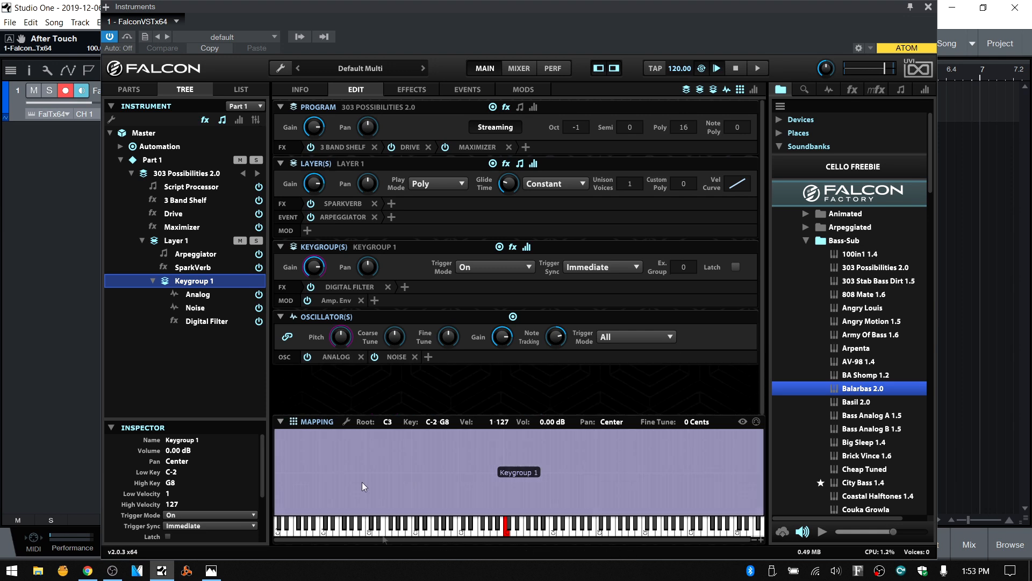
click(463, 535)
click(578, 527)
click(545, 531)
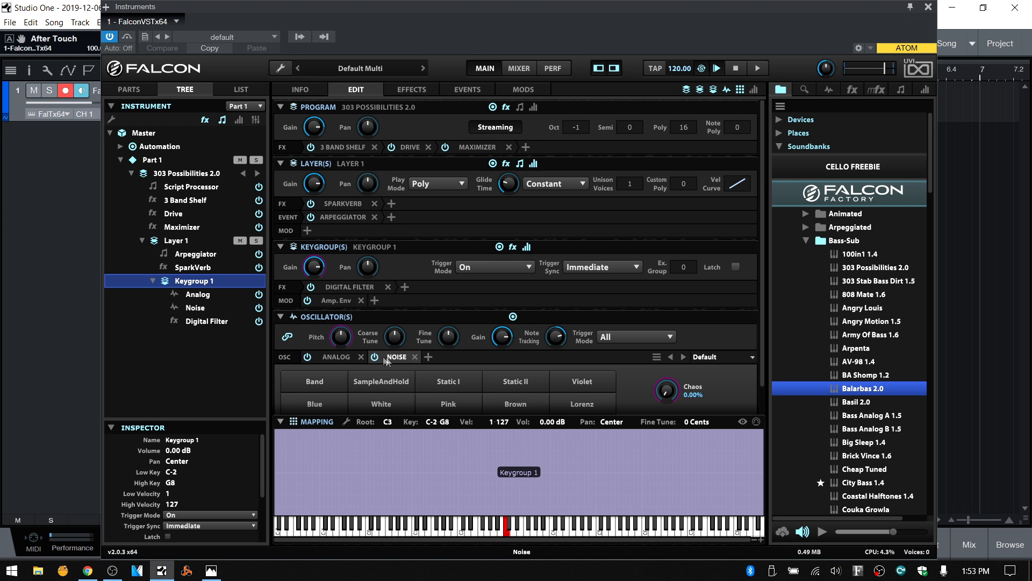
click(336, 357)
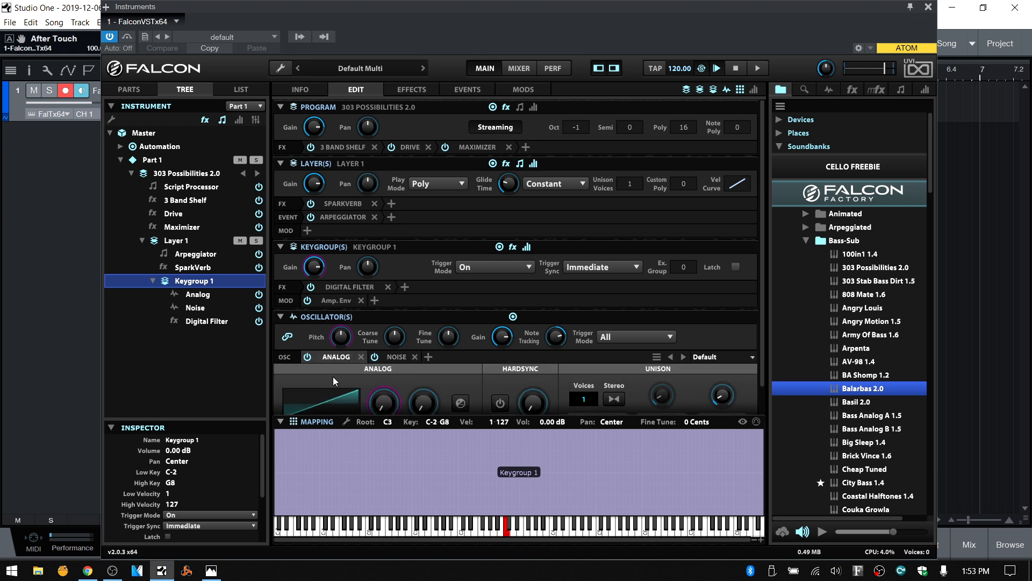
Step: Show the modulation section, examine the Amp. Env, Decay, 1 Cutoff, Sub Chaos and Sparkverb modulators, and collapse the section
click(753, 90)
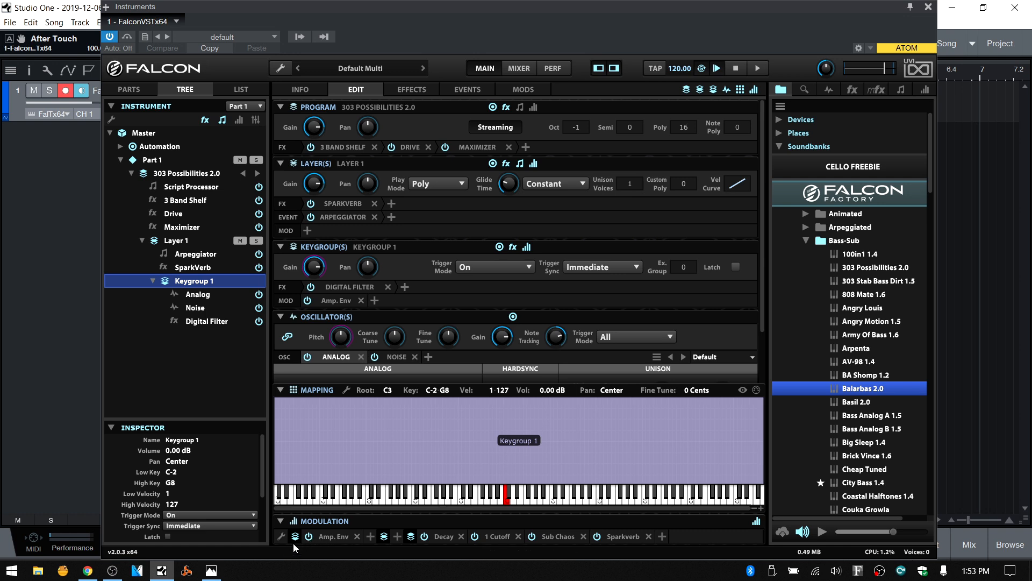
click(335, 537)
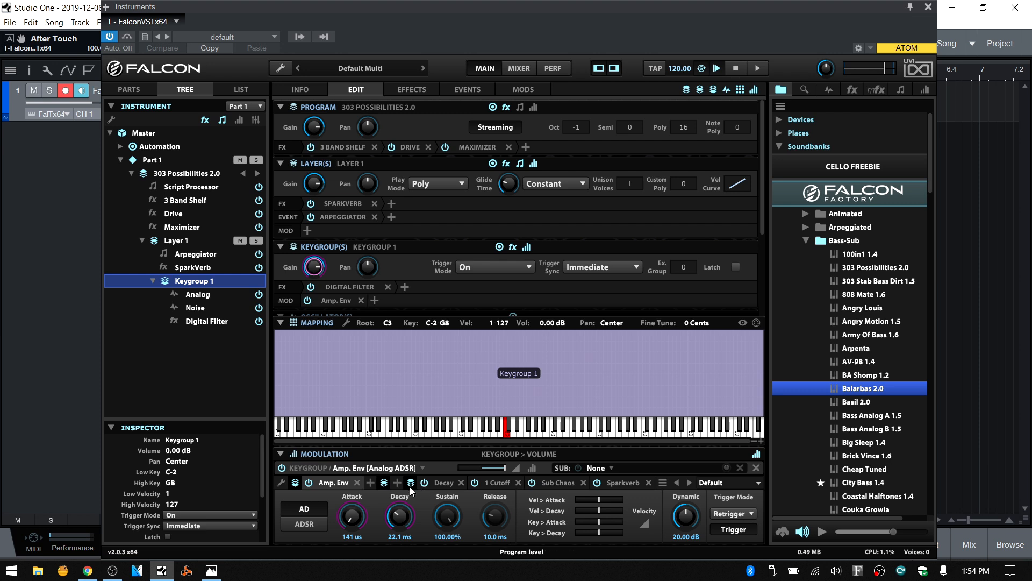
click(444, 482)
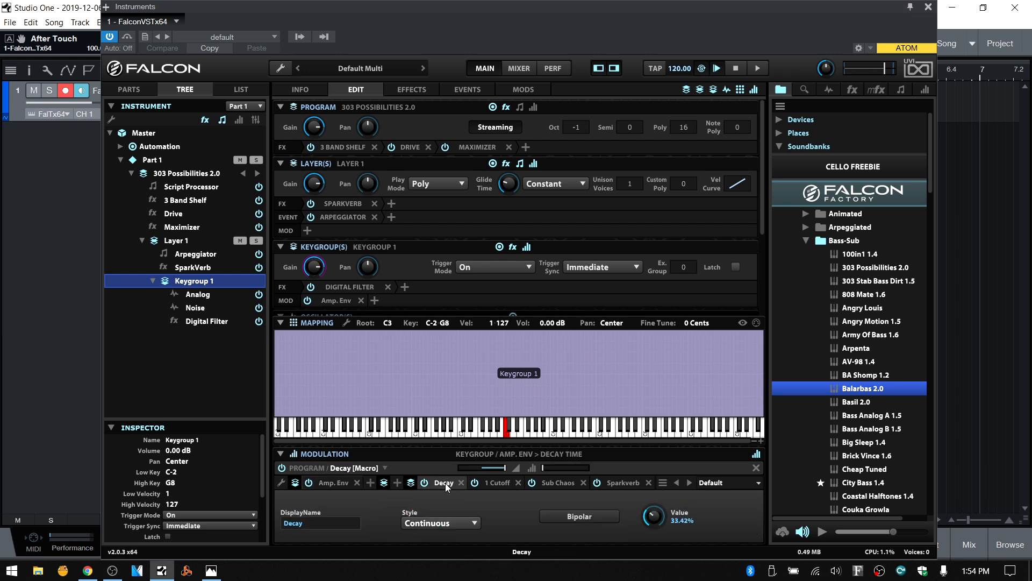
click(498, 488)
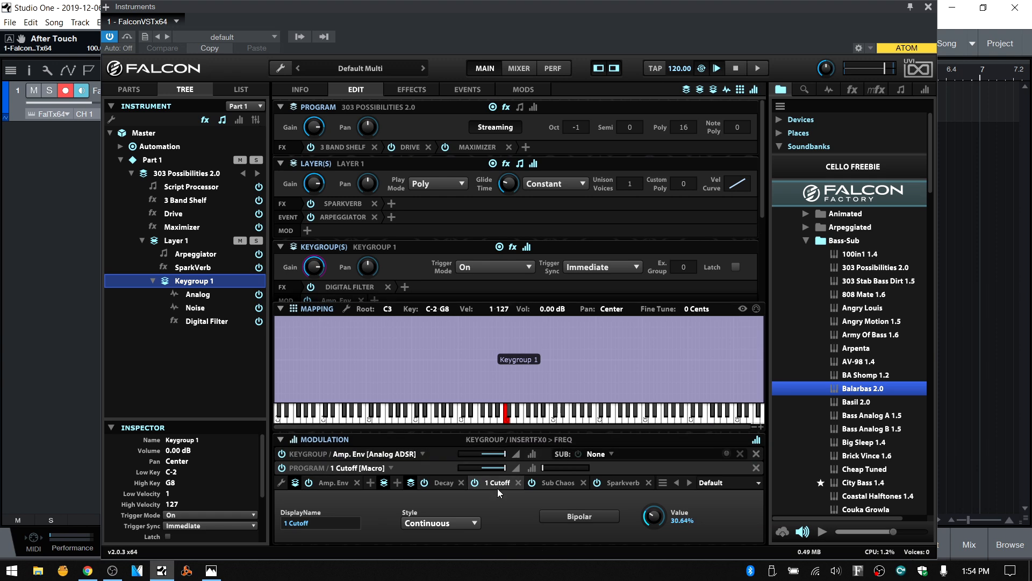
click(559, 482)
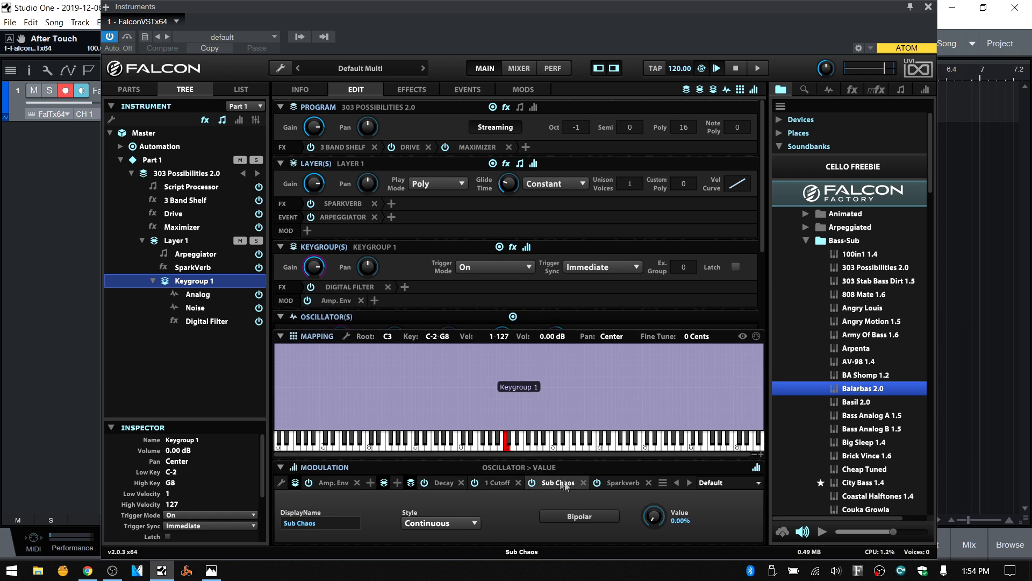
click(630, 485)
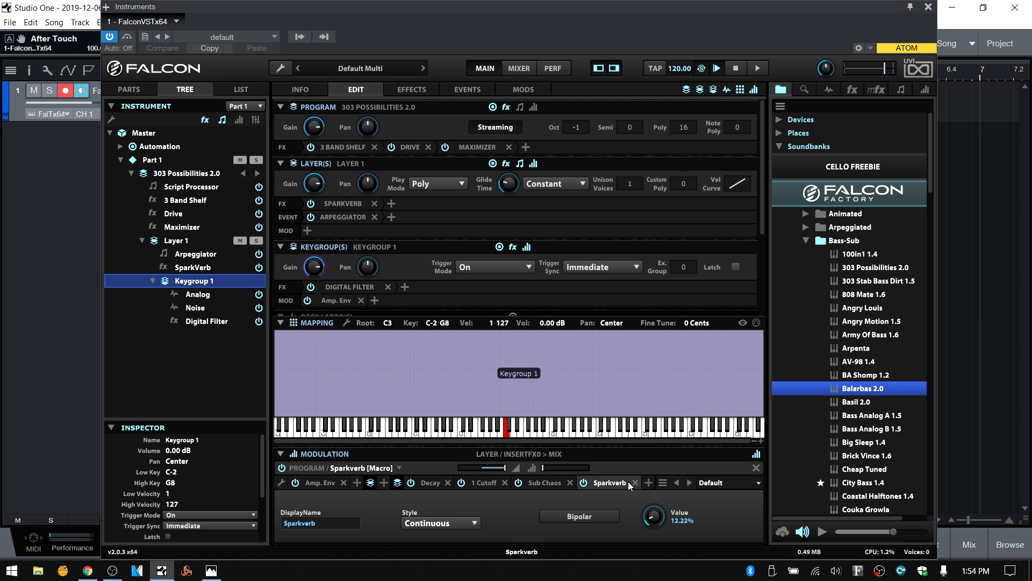
click(279, 453)
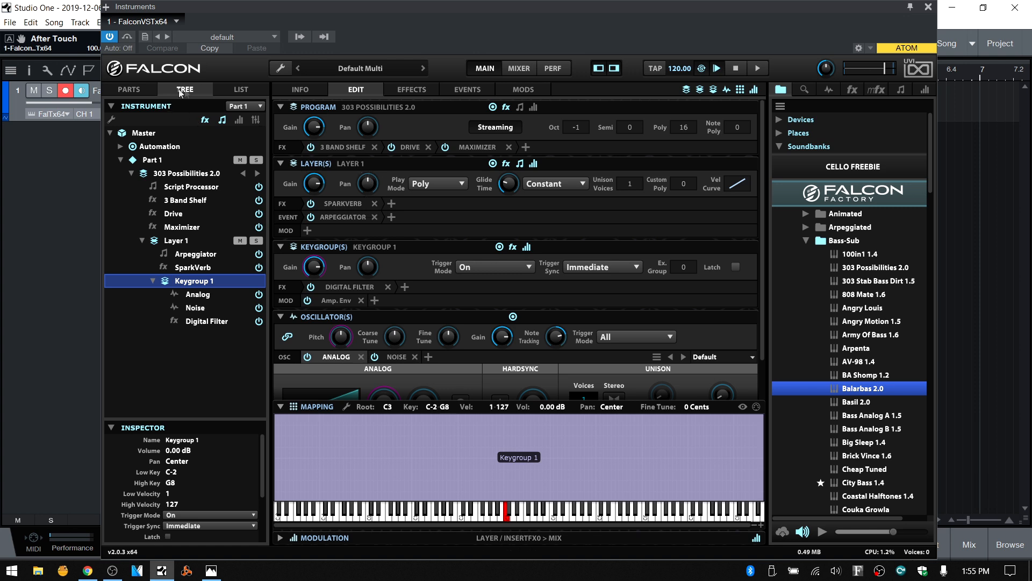
Step: Clear the current multi and show the oscillator browser
click(280, 68)
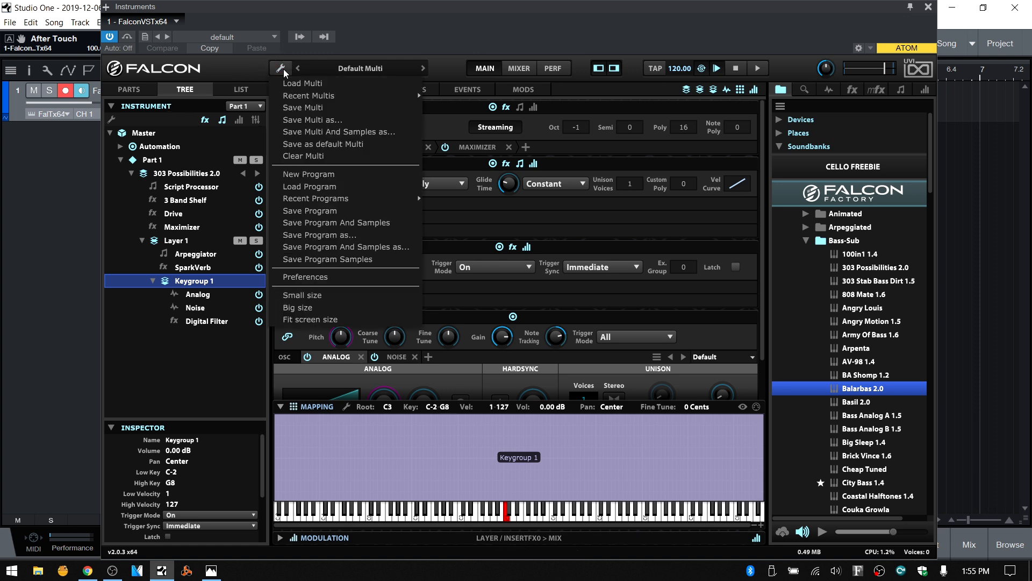
click(304, 155)
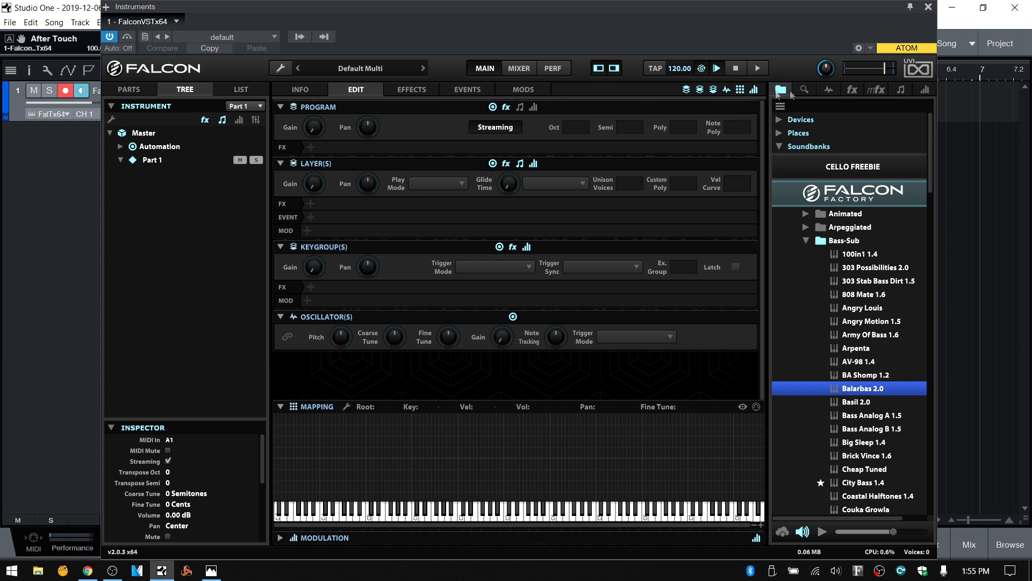
click(829, 90)
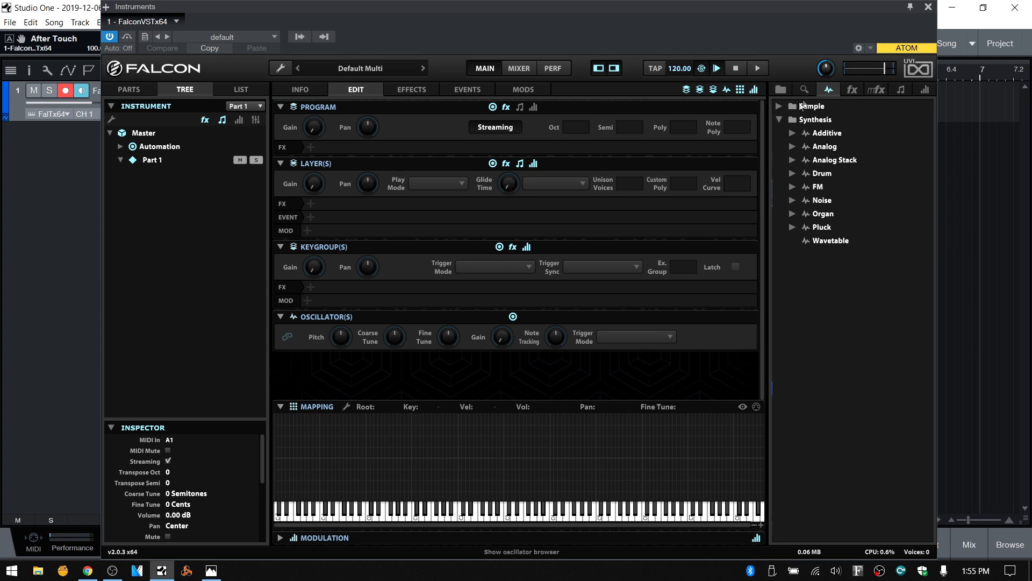
click(805, 89)
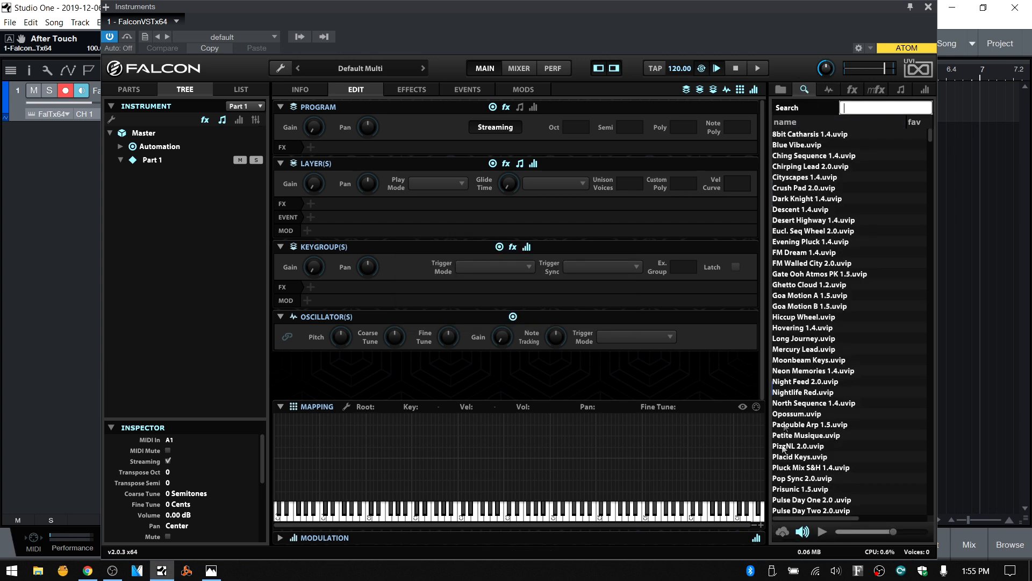
click(829, 90)
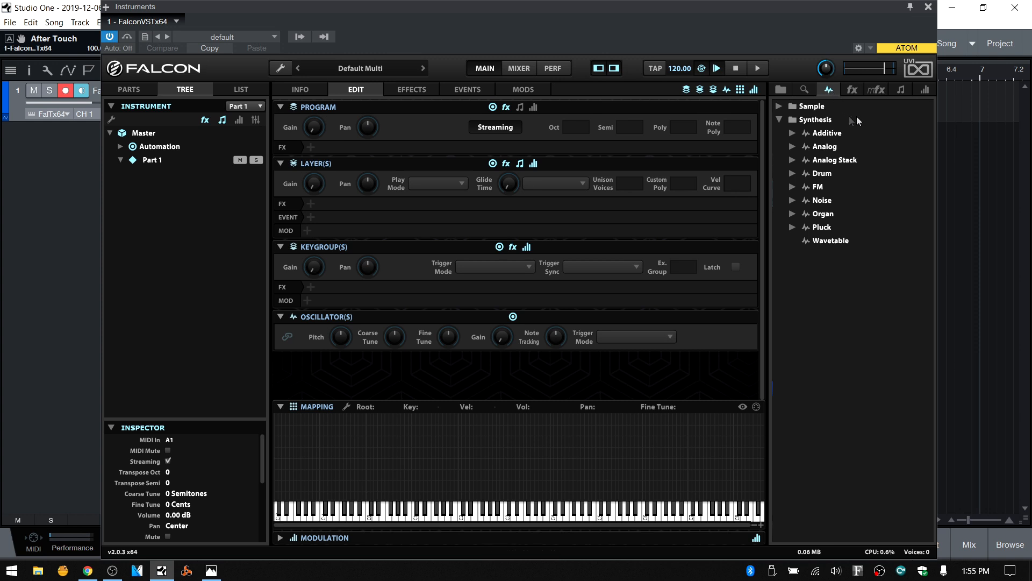
Step: Expand the Sample oscillator category and look through the IRCAM Granular presets before collapsing them
click(779, 106)
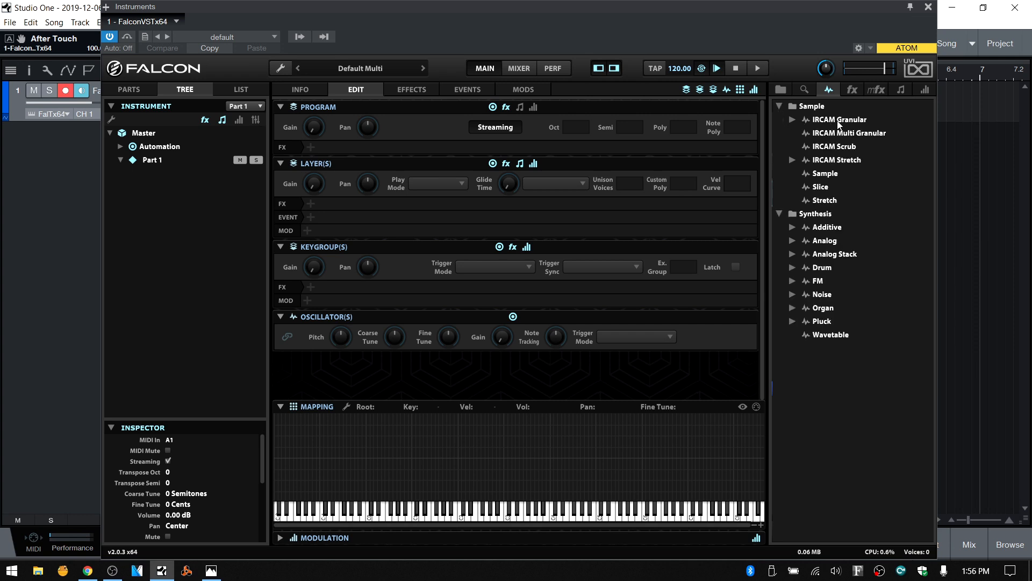
click(793, 119)
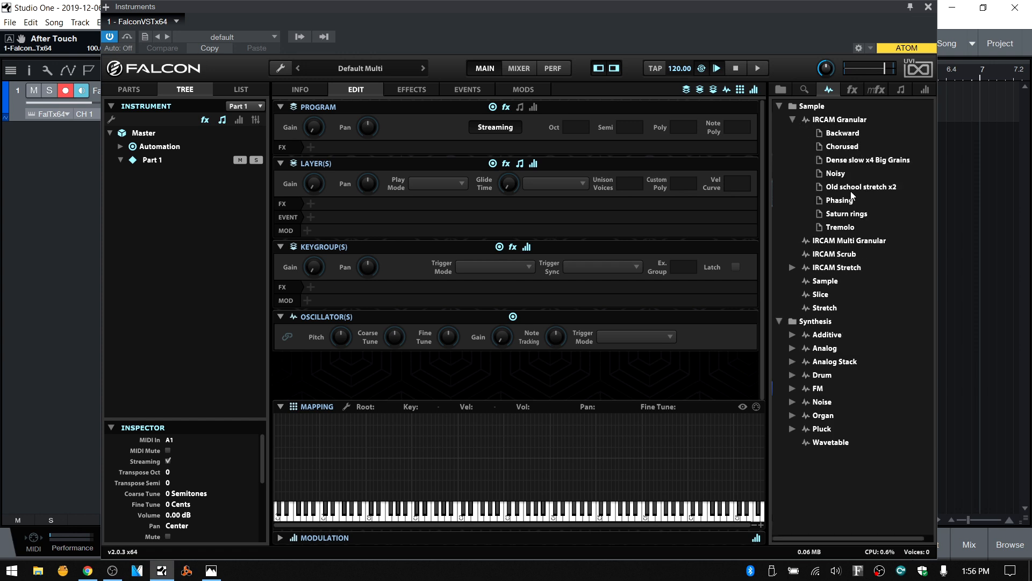
click(793, 120)
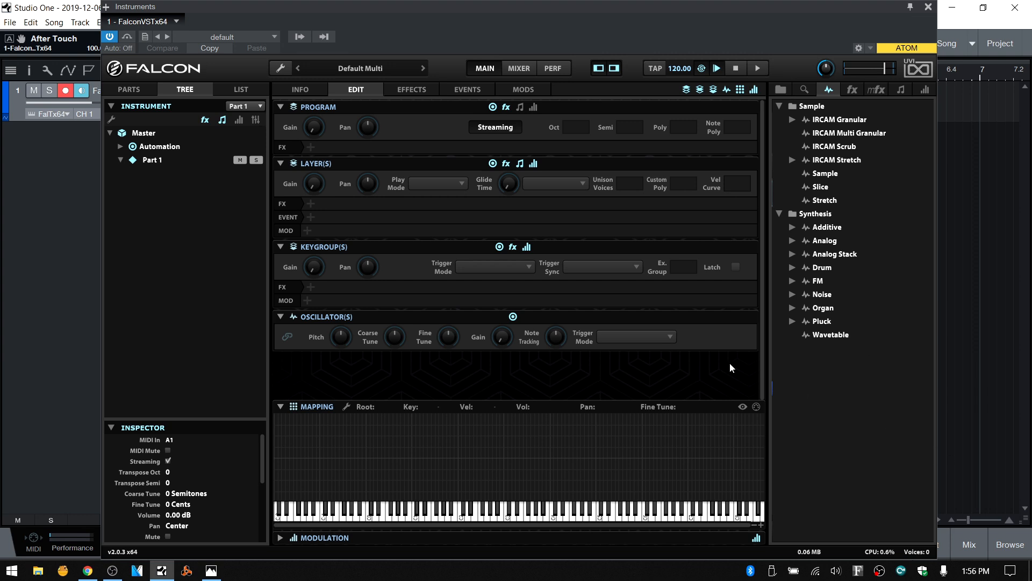
Step: Add a Wavetable synthesis oscillator to the empty mapping area as a new keygroup spanning C-2 to G8
click(833, 334)
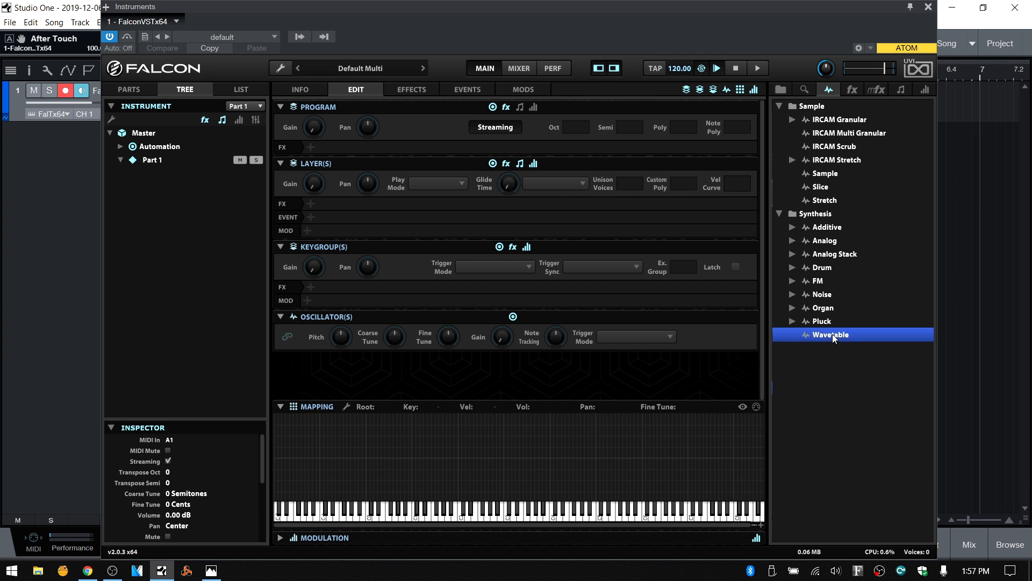
drag(832, 334, 492, 495)
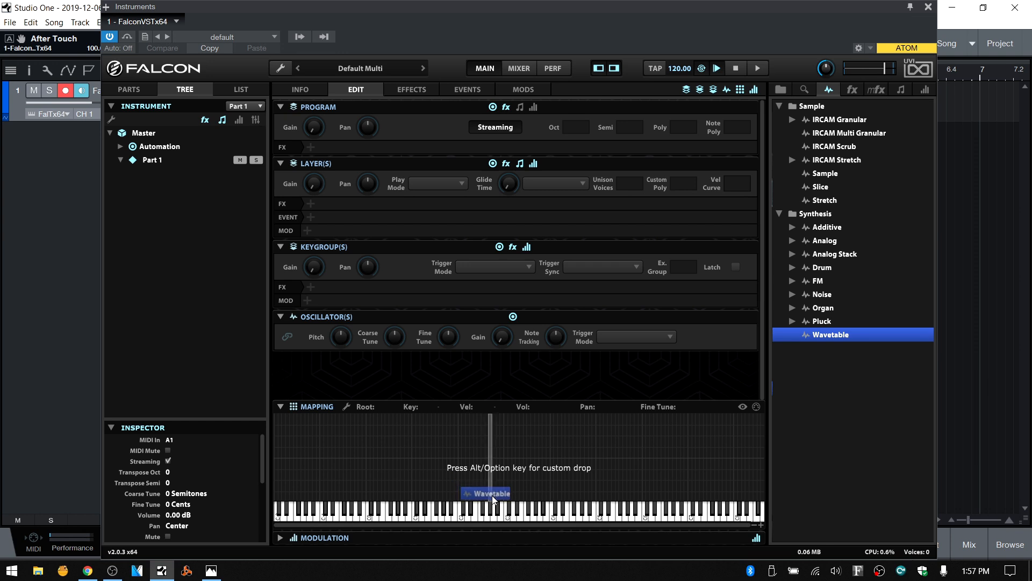
drag(492, 495, 498, 415)
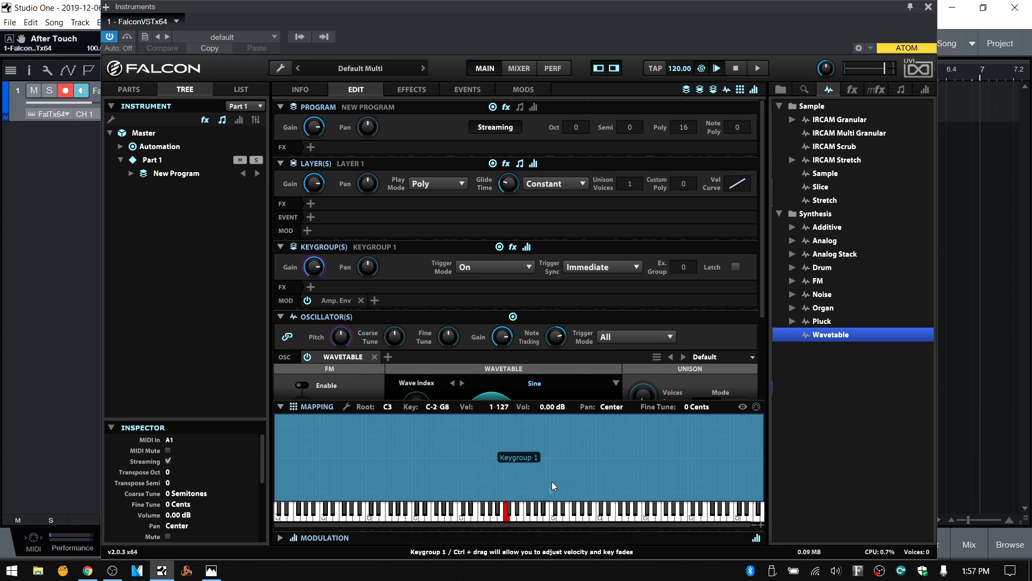
Step: Show the Wavetable oscillator's full settings and audition the Sine waveform with several notes on the mapping keyboard
scroll(753, 306, down, 2)
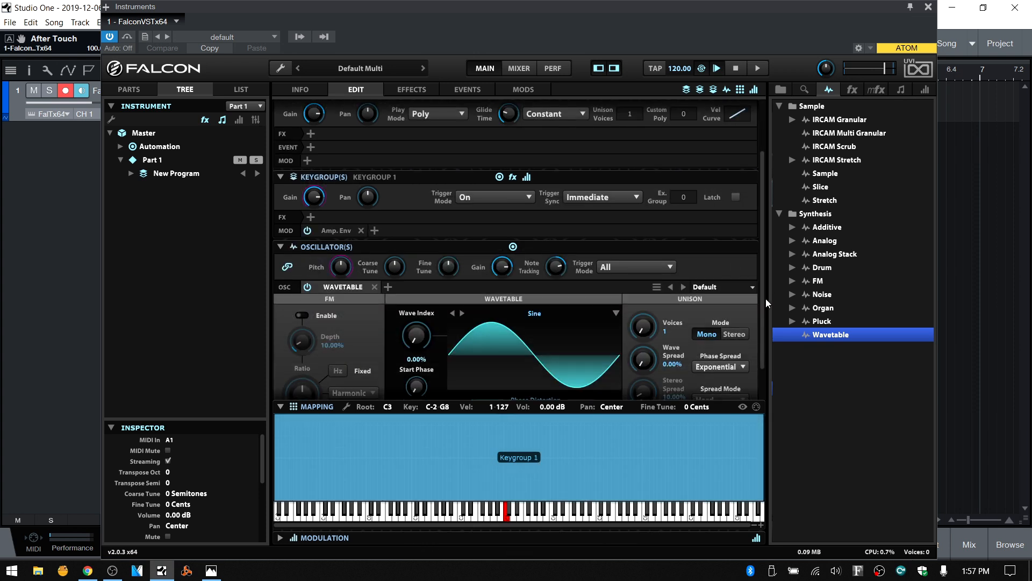
scroll(763, 299, down, 1)
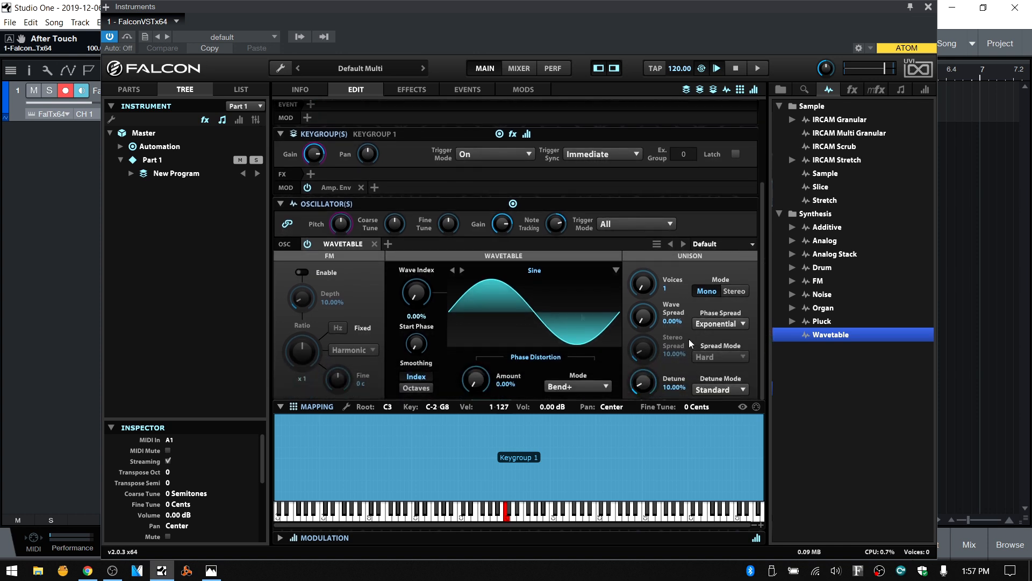
click(486, 519)
click(555, 516)
click(606, 515)
click(544, 516)
click(522, 516)
click(511, 517)
click(466, 516)
click(439, 515)
Step: Browse the single and multi wavetable categories and load Fuzzoff from the multi Wave category into the oscillator
click(616, 270)
mouse_move(554, 265)
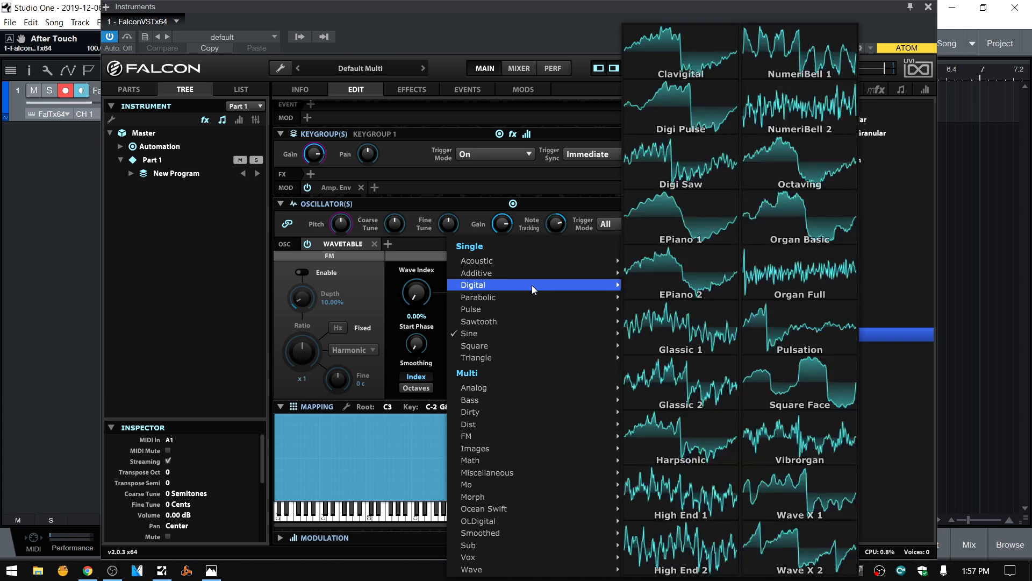
mouse_move(530, 309)
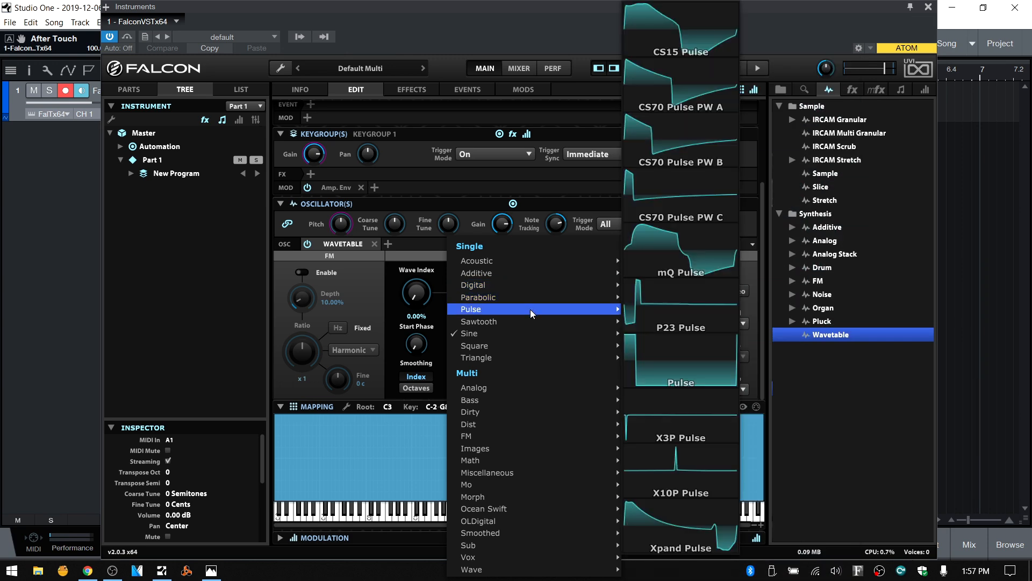
mouse_move(524, 350)
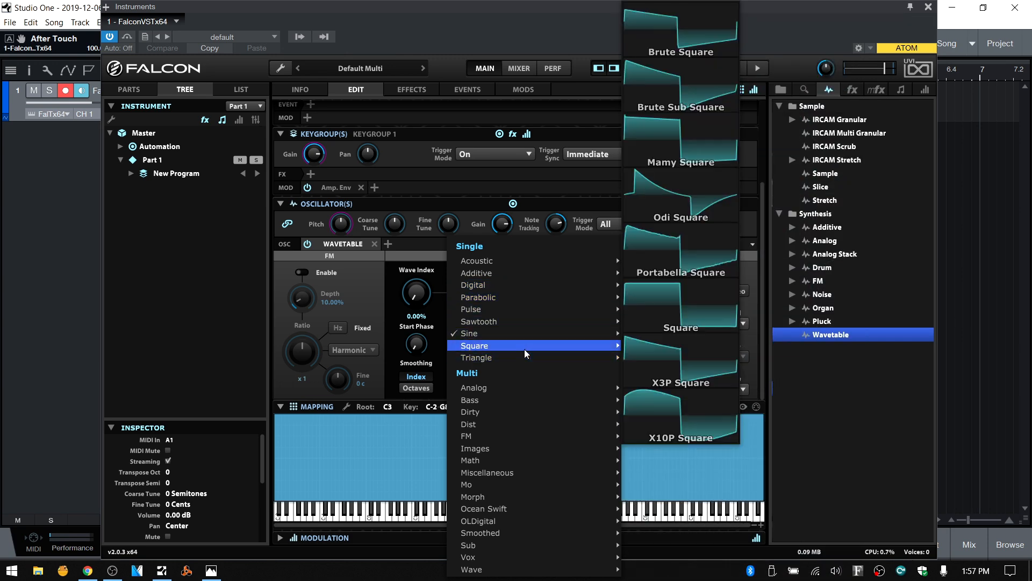
mouse_move(519, 389)
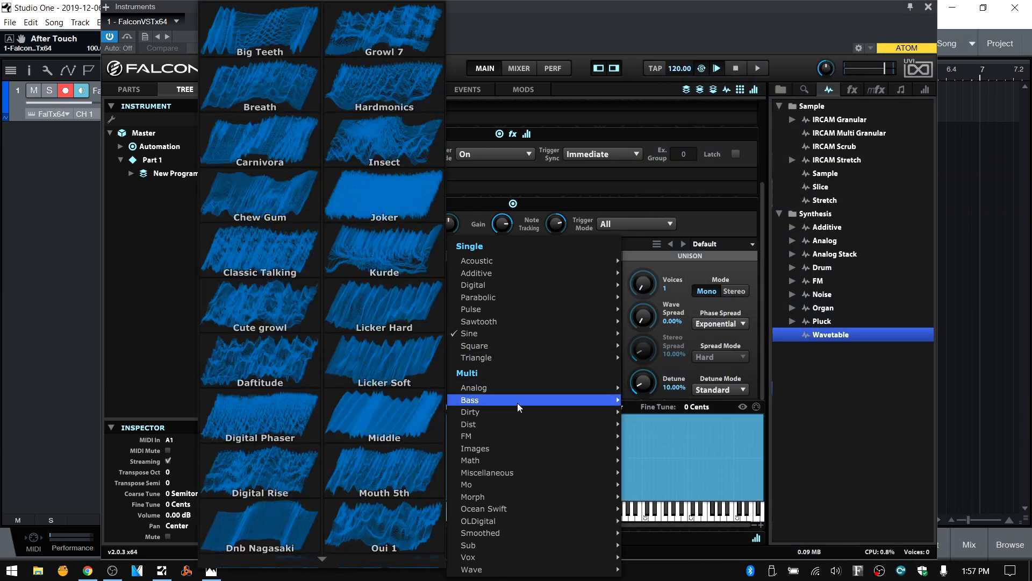
mouse_move(517, 411)
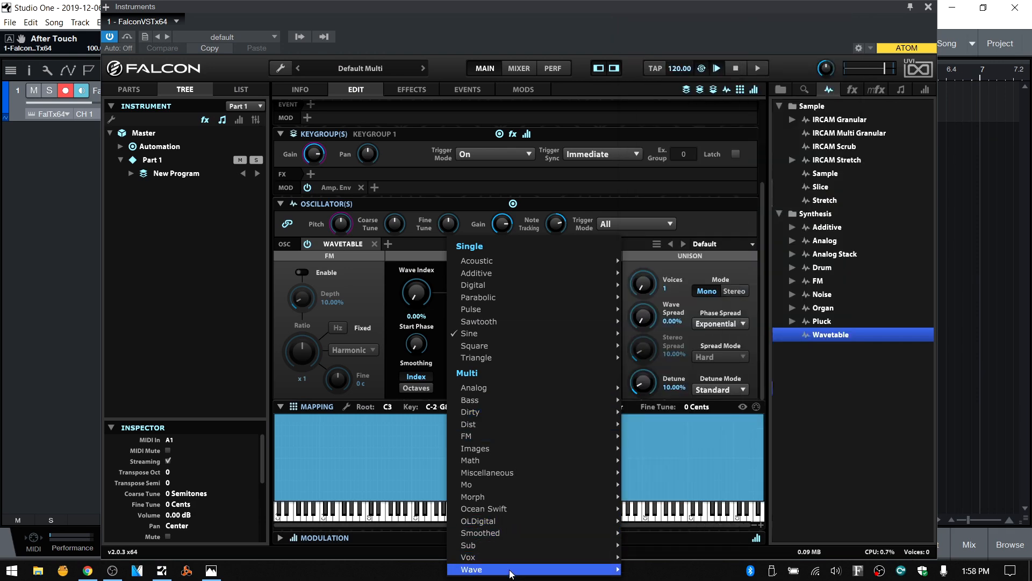
mouse_move(511, 574)
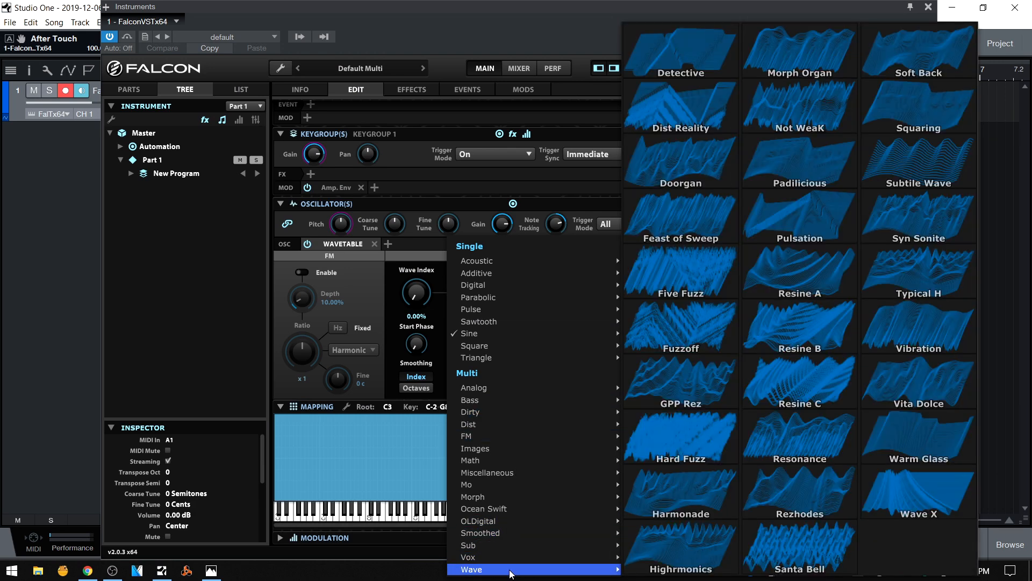
click(685, 325)
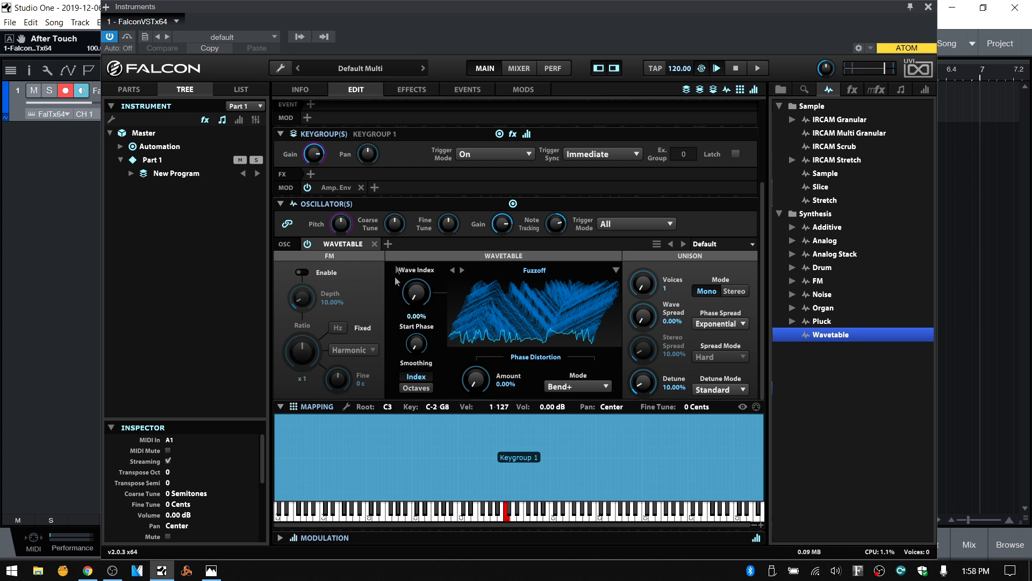
Step: Modulate the Wavetable oscillator's Wave Index with a new layer-level LFO
click(417, 297)
drag(418, 297, 394, 327)
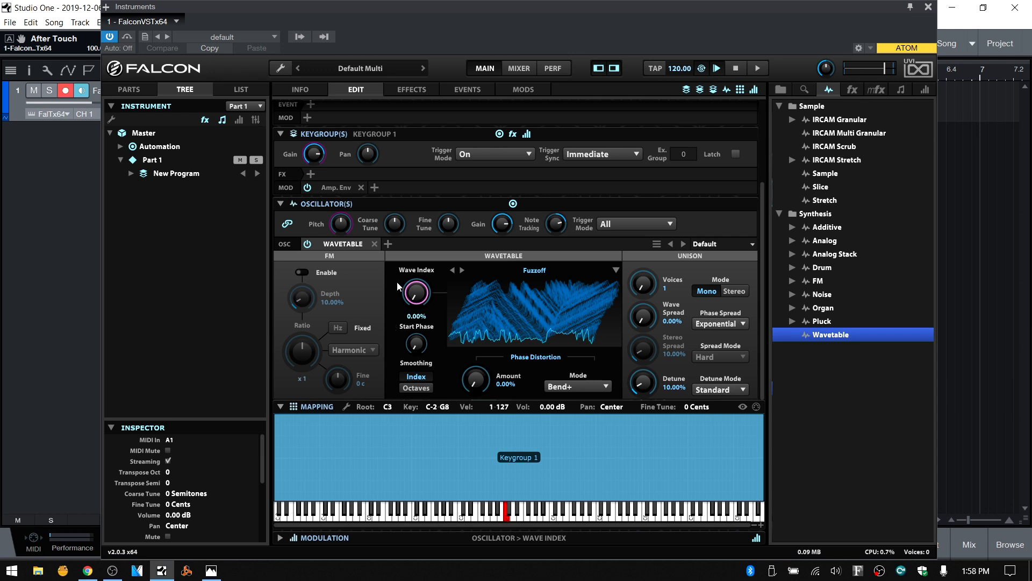
right_click(417, 297)
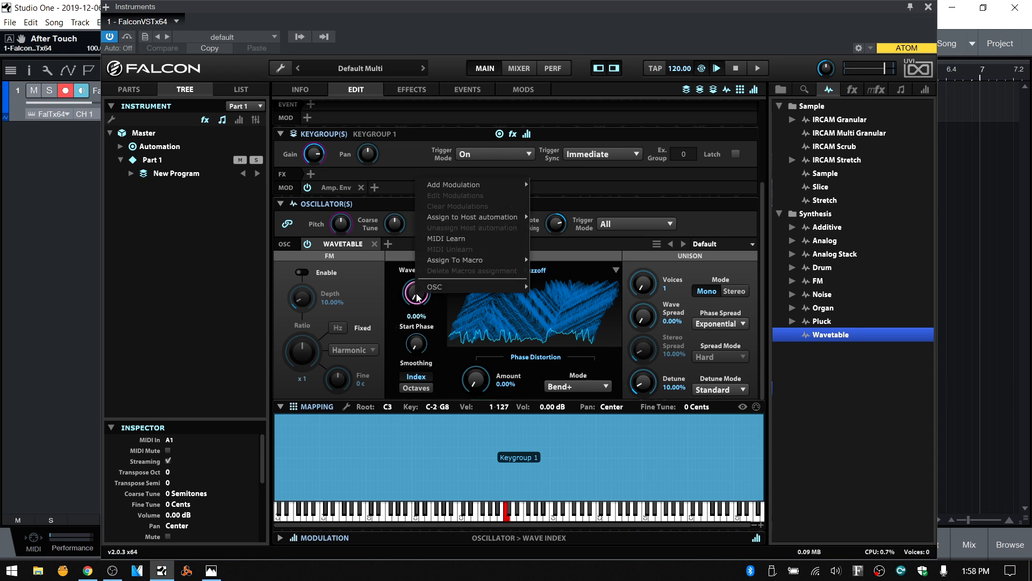
mouse_move(464, 186)
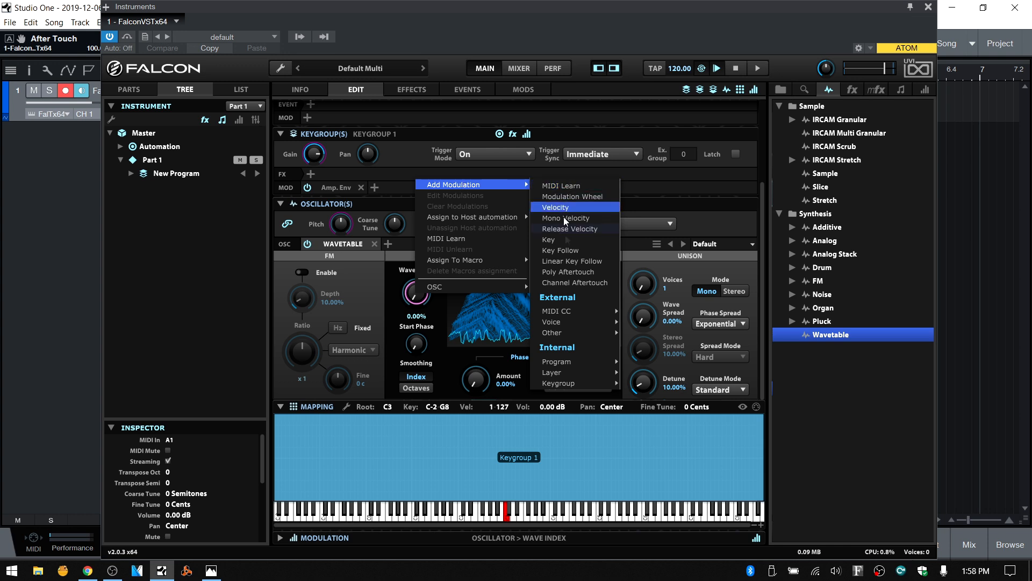
mouse_move(566, 376)
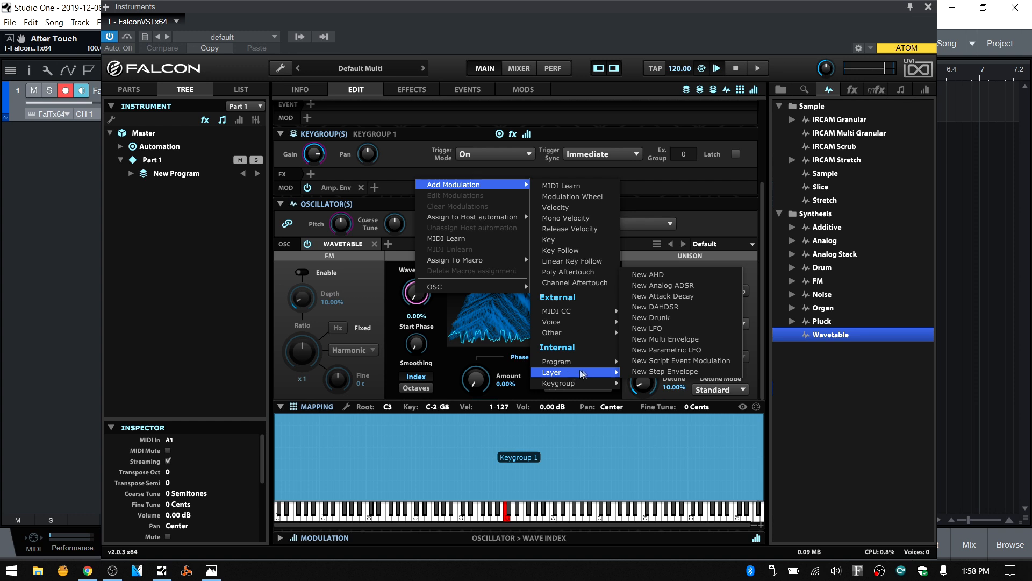
click(667, 329)
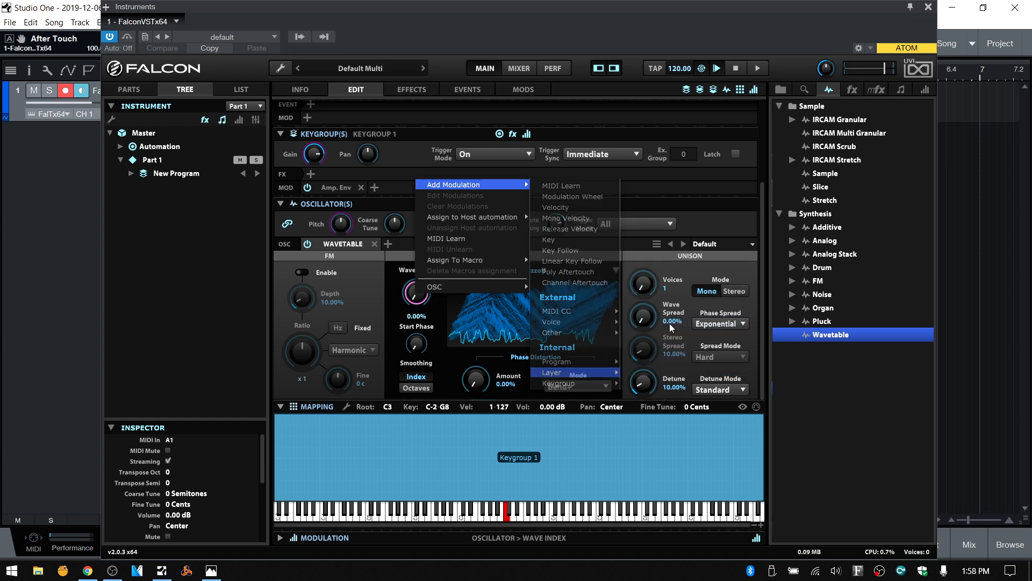
Step: Show the new LFO's settings and set its phase to 0.28, frequency to 3.06 Hz and depth to 36%
click(280, 538)
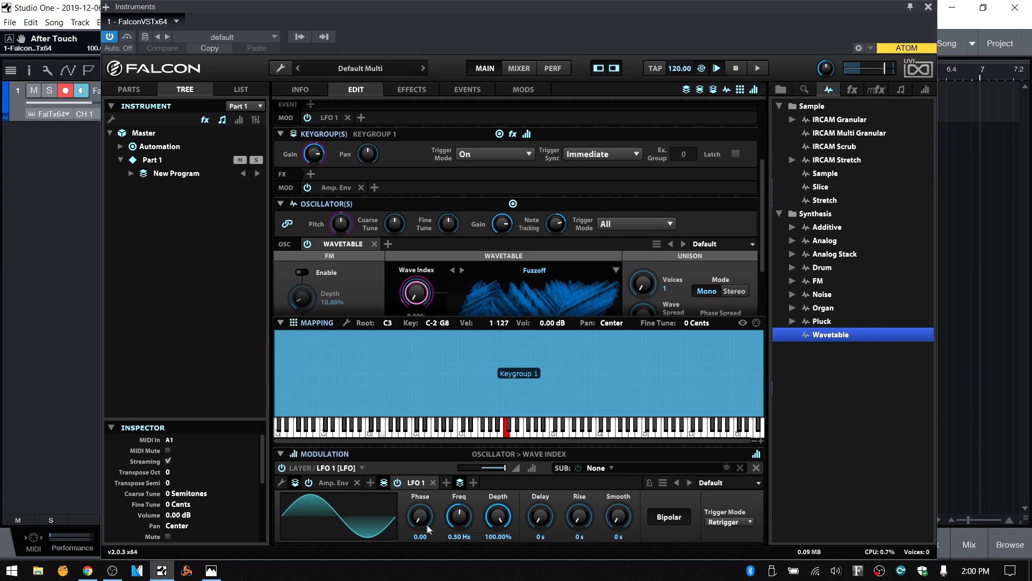
drag(428, 528, 422, 484)
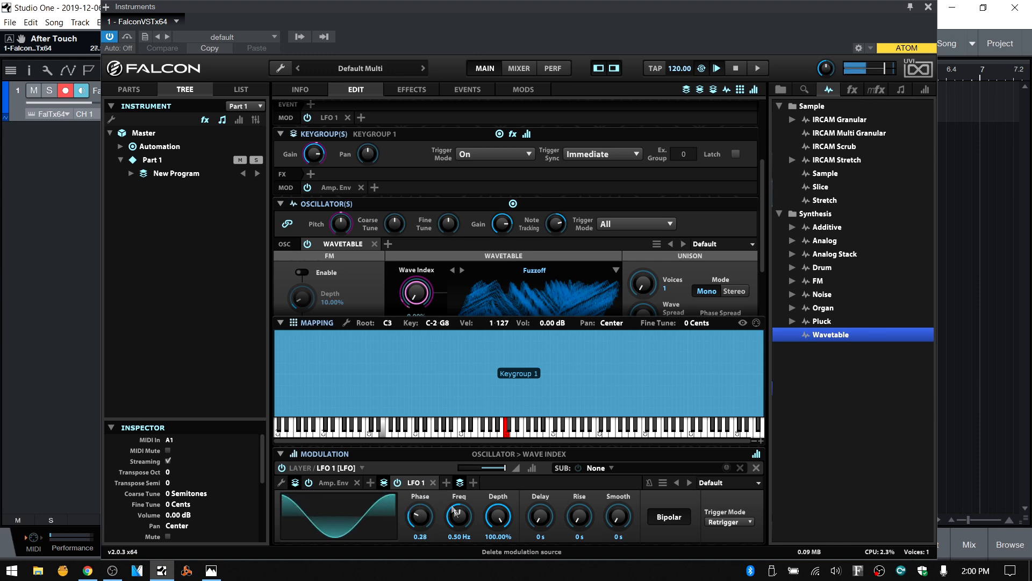
drag(459, 516, 468, 438)
drag(463, 494, 495, 543)
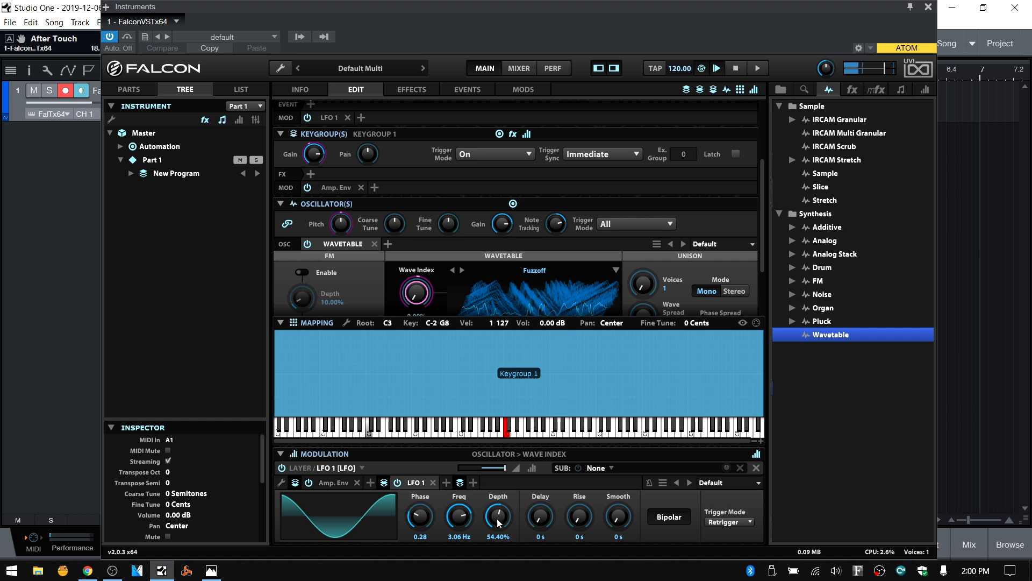
drag(492, 512, 492, 526)
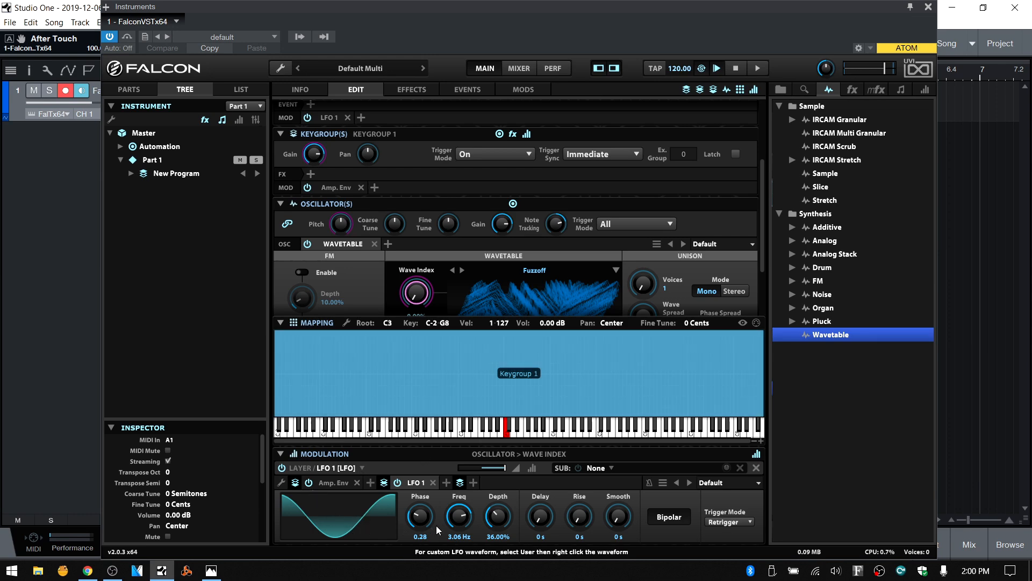
Step: Remove LFO 1 from the layer and delete the Wavetable oscillator from the keygroup
click(434, 483)
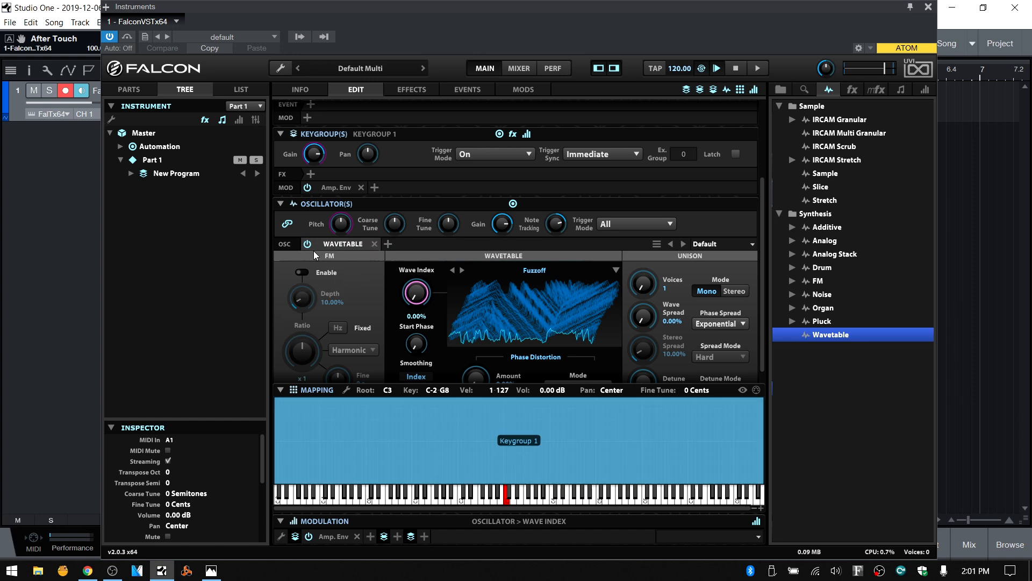
click(374, 244)
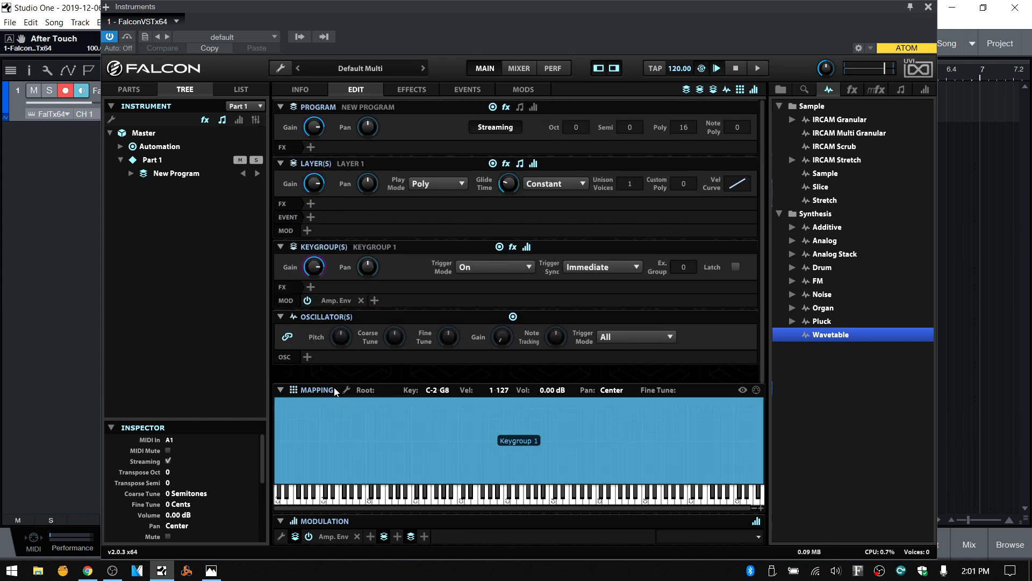
Step: Try adding the Additive SID Boy preset as a separate narrow keygroup in the mapping, and delete that keygroup
click(829, 228)
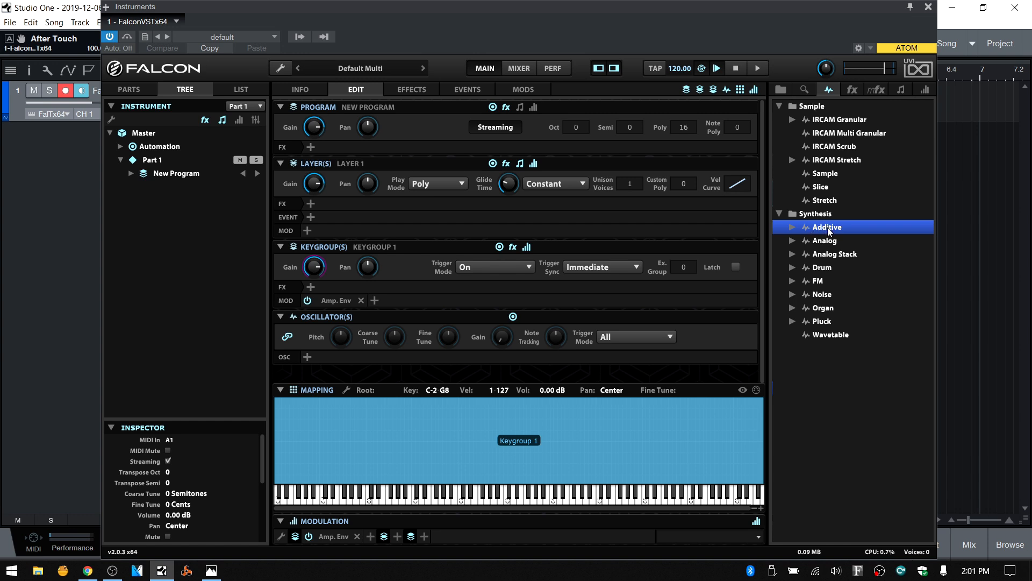
click(792, 228)
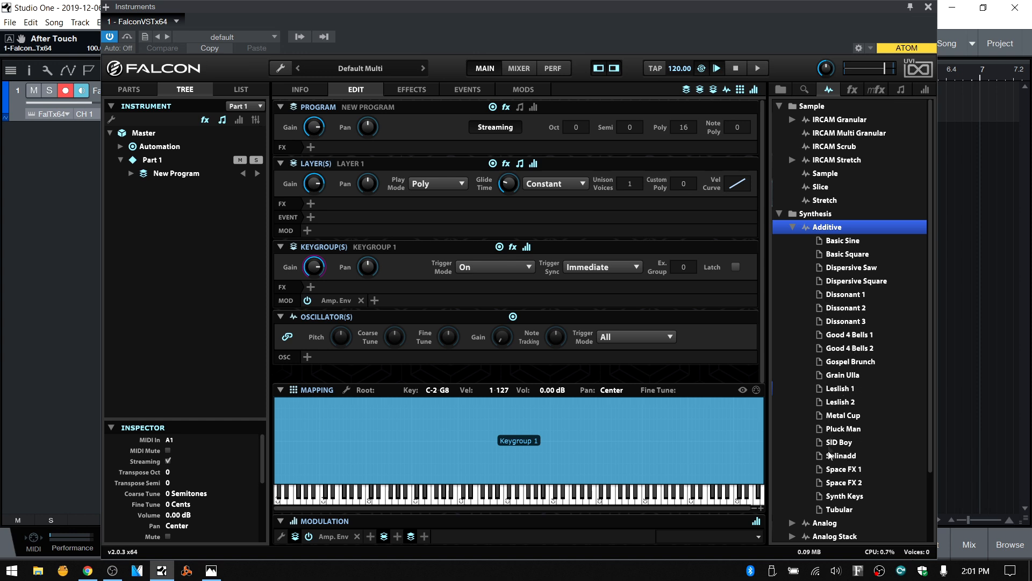
drag(838, 446, 442, 446)
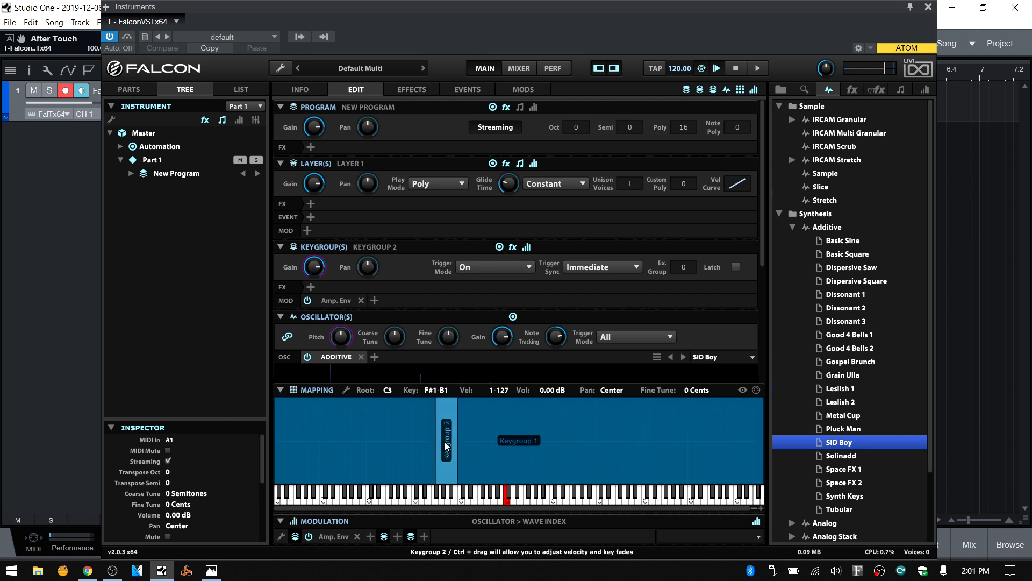
right_click(444, 441)
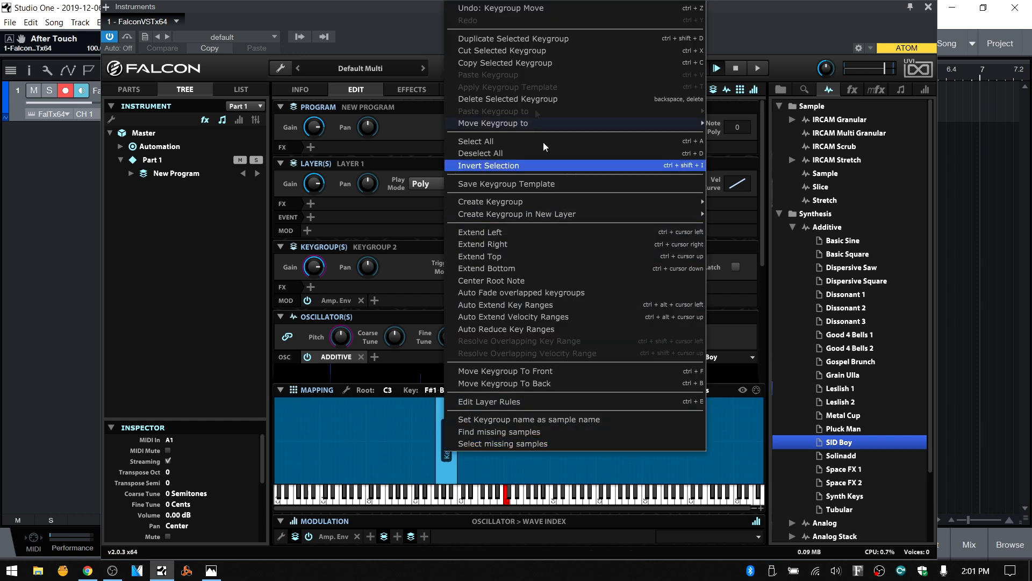
click(541, 100)
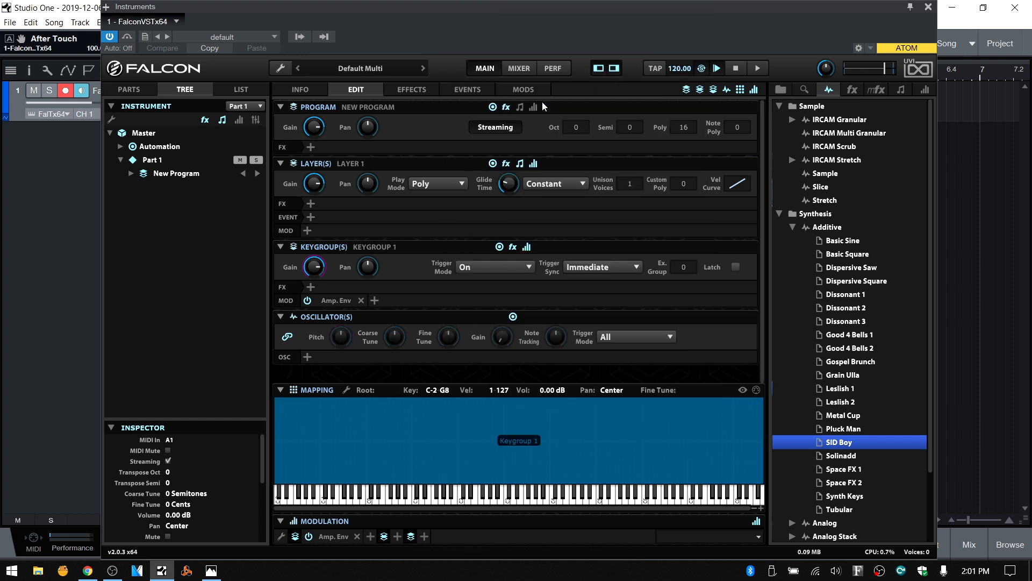
Step: Delete the empty default keygroup and map the Additive SID Boy preset across the full key range
right_click(447, 453)
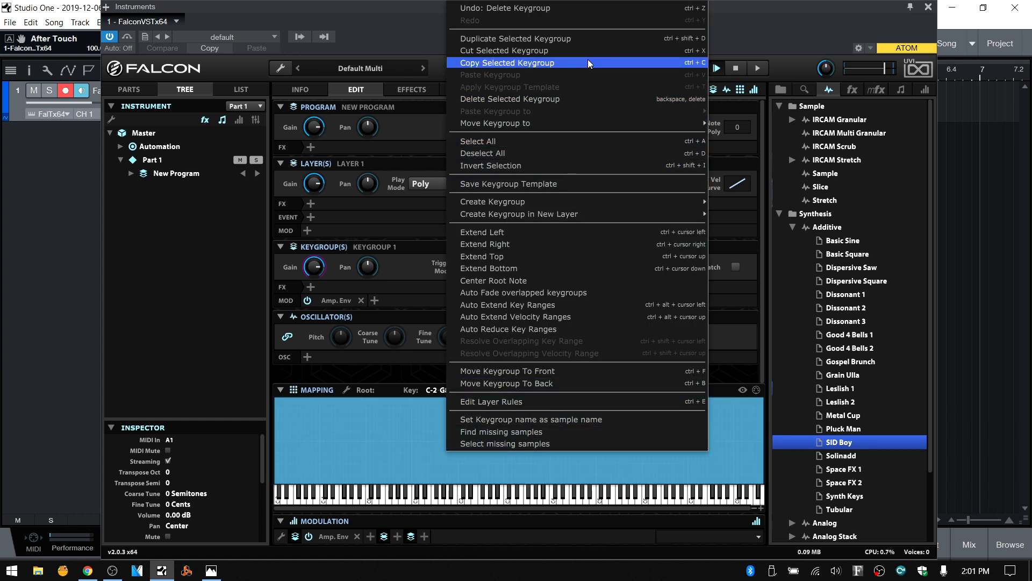
click(563, 98)
drag(840, 443, 511, 399)
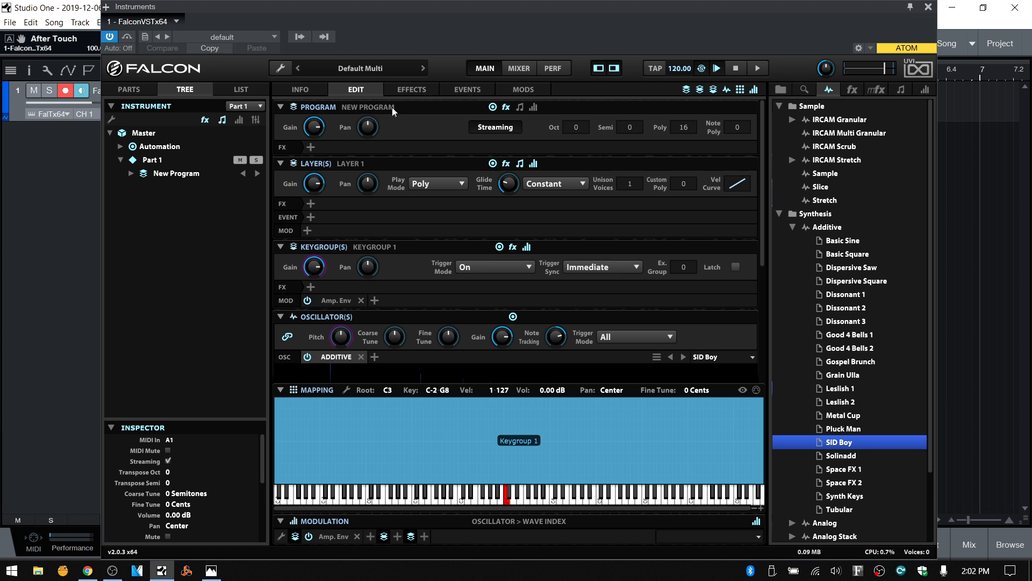
Step: Expand New Program in the instrument tree down to its keygroup and select the Additive oscillator
click(130, 173)
click(141, 186)
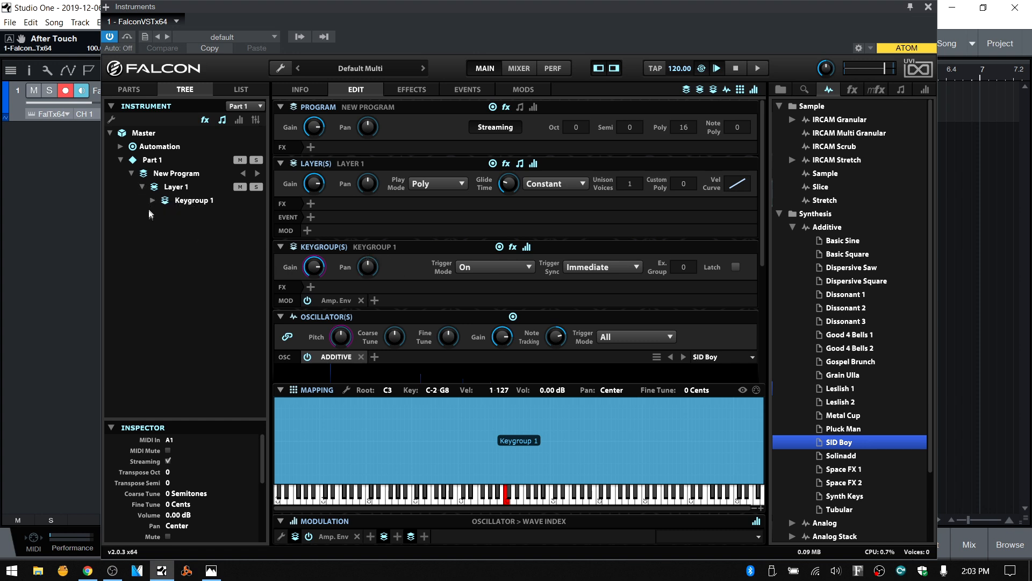
click(153, 200)
click(202, 218)
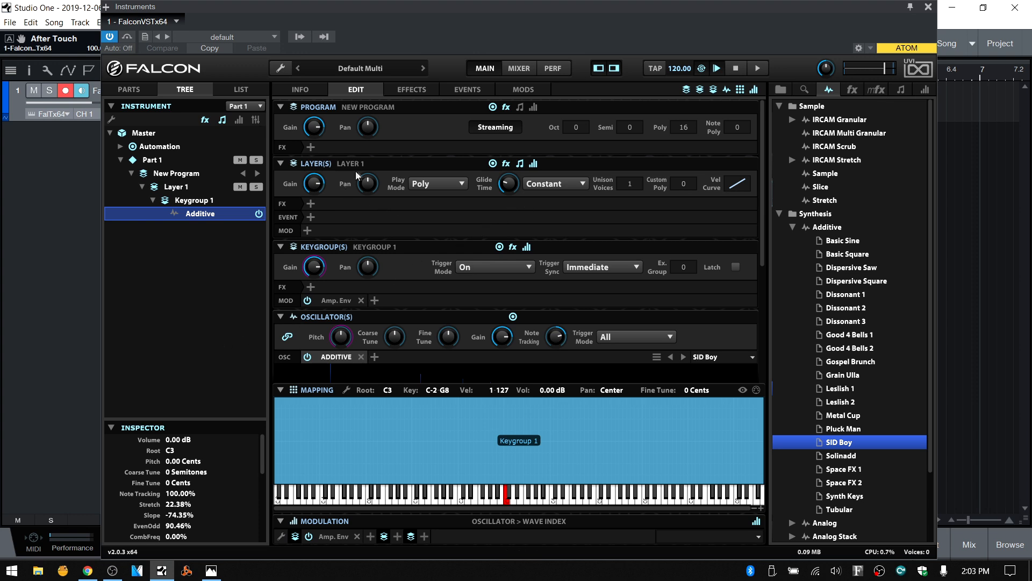
Step: Add an Analog Tape Delay with the 1-16 Retro preset to Layer 1's effects
click(311, 204)
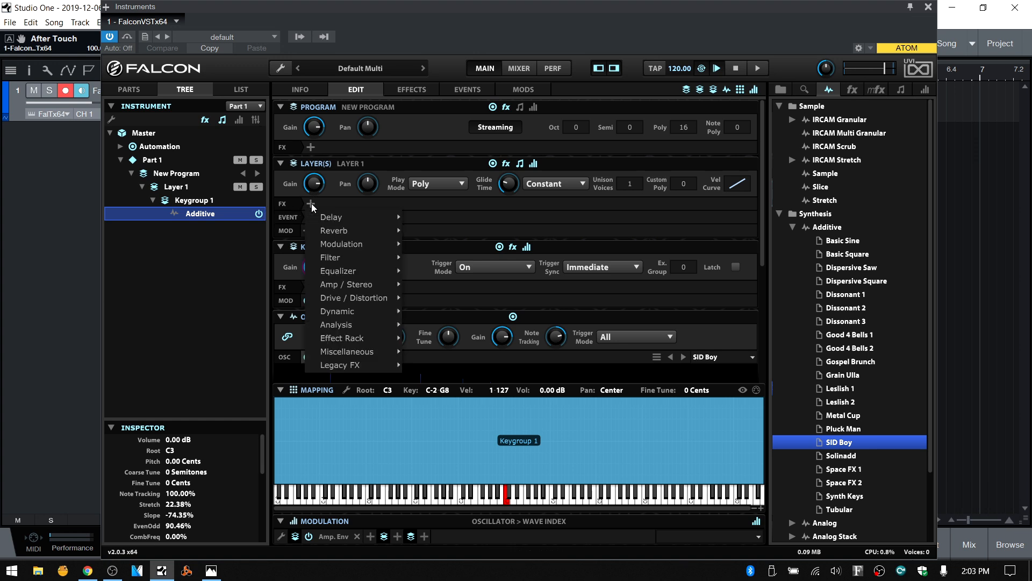
mouse_move(366, 221)
mouse_move(430, 218)
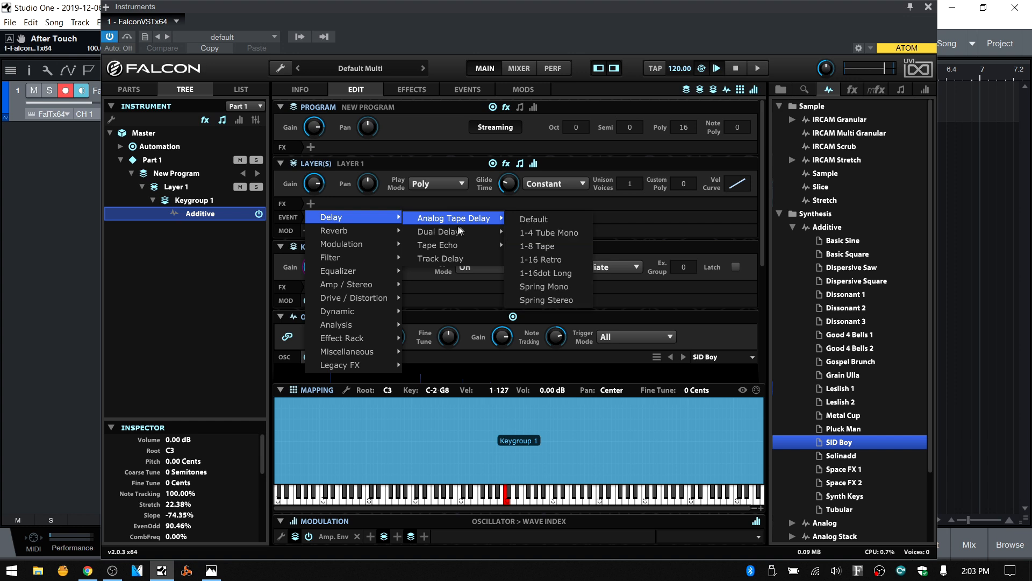
click(559, 262)
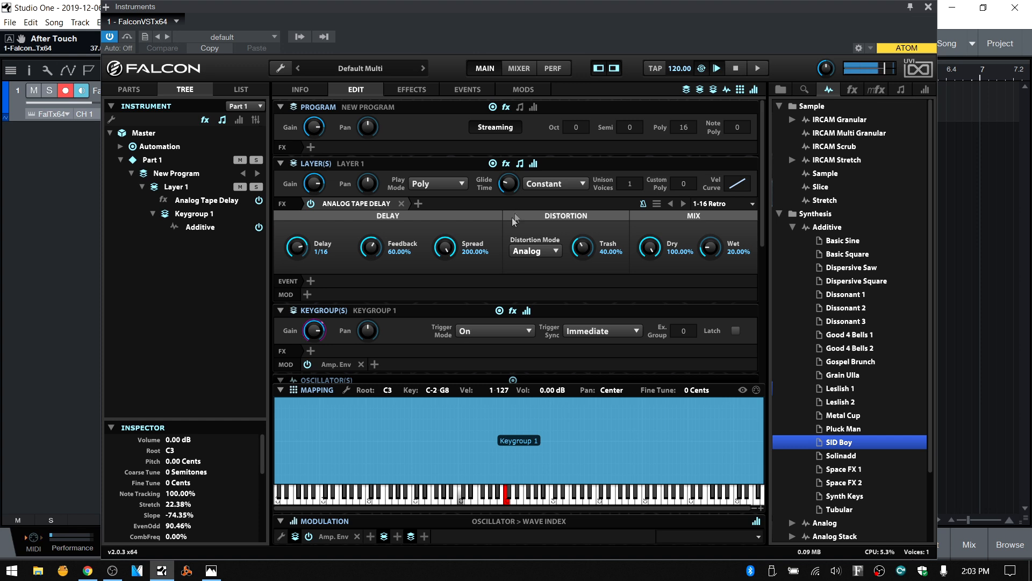
Step: Set the Analog Tape Delay's delay time to 1/2 tri and its feedback to 28%
drag(371, 249, 371, 205)
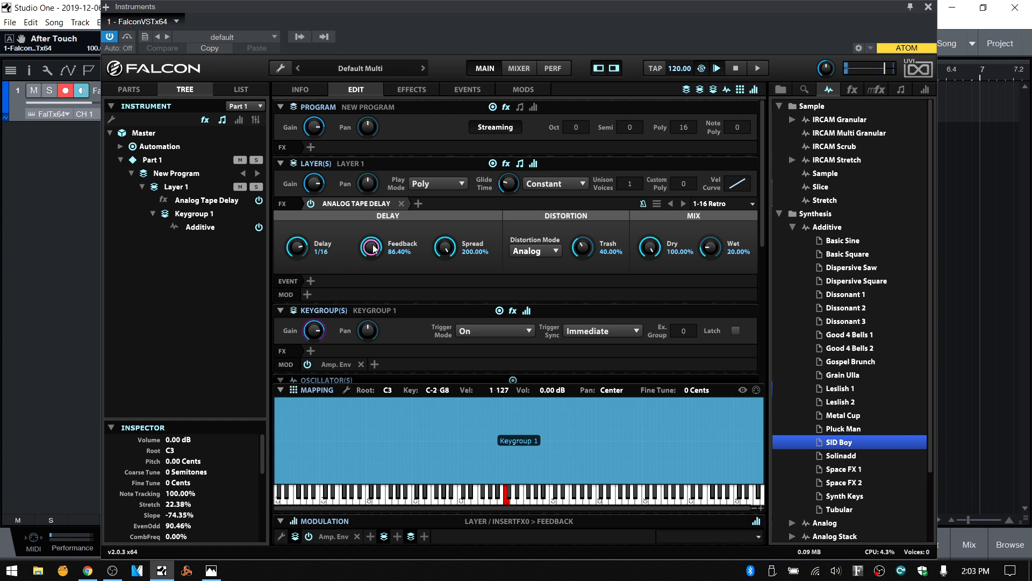
drag(294, 257, 298, 245)
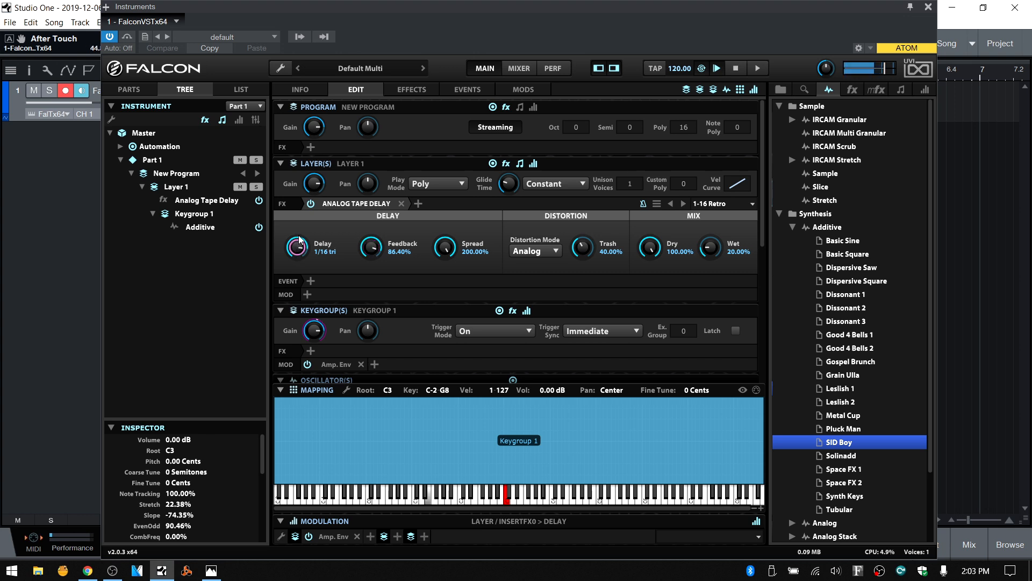
drag(299, 248, 304, 297)
drag(371, 249, 376, 350)
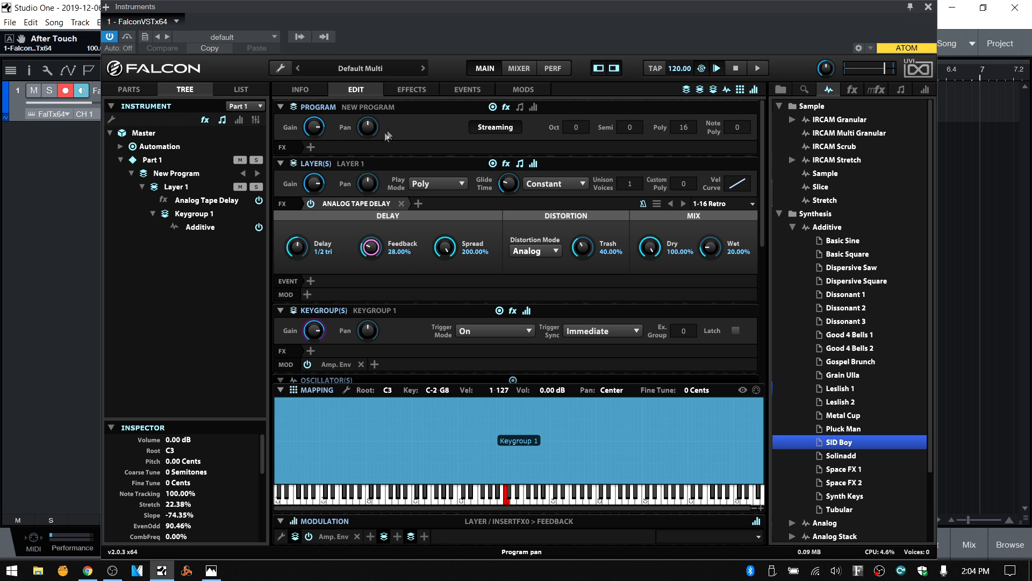
Step: Inspect the effects racks of Keygroup 1, Layer 1, New Program and Part 1 in turn
click(348, 202)
click(348, 203)
click(414, 89)
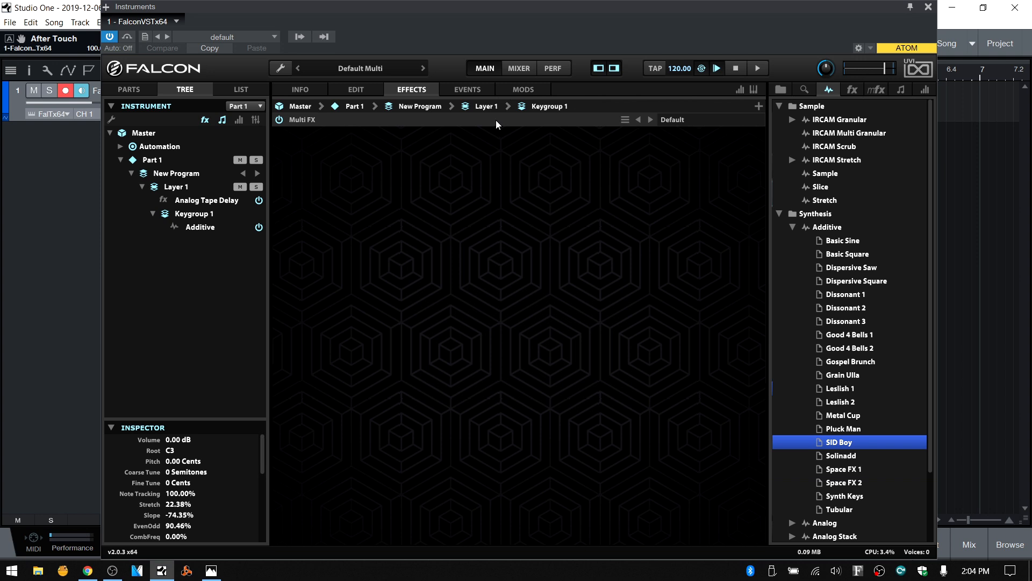
click(540, 107)
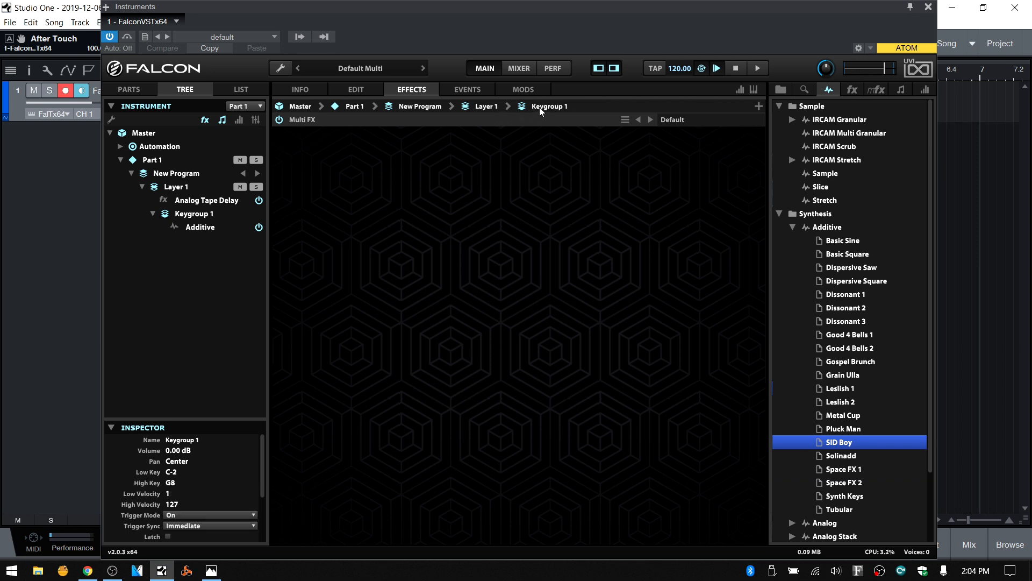
click(481, 106)
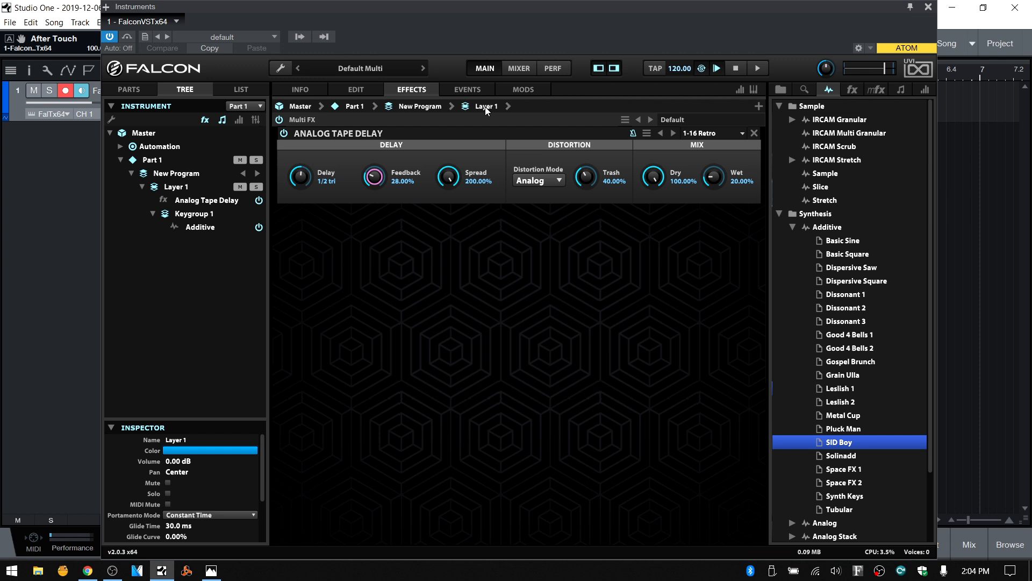
click(419, 108)
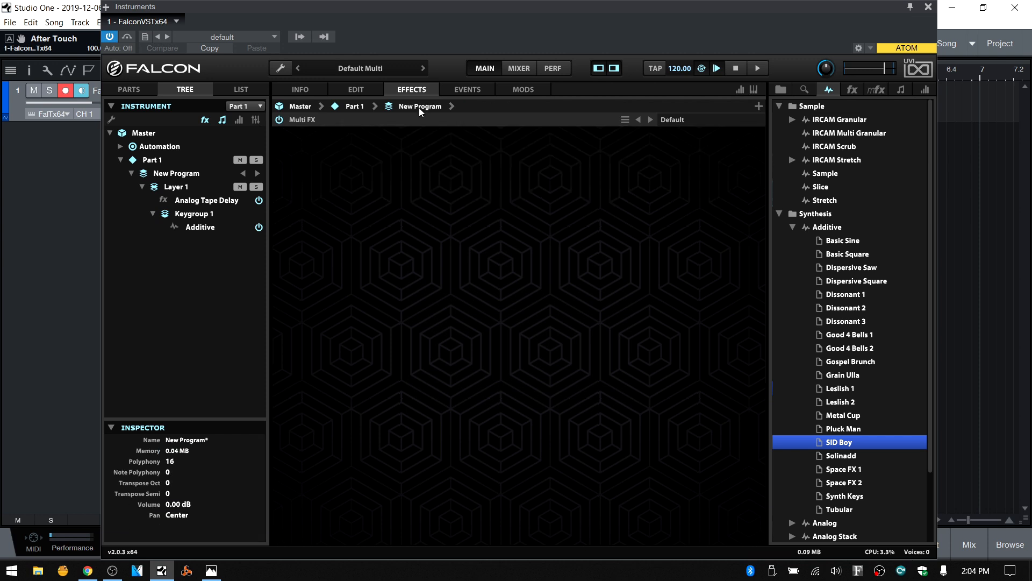
click(355, 106)
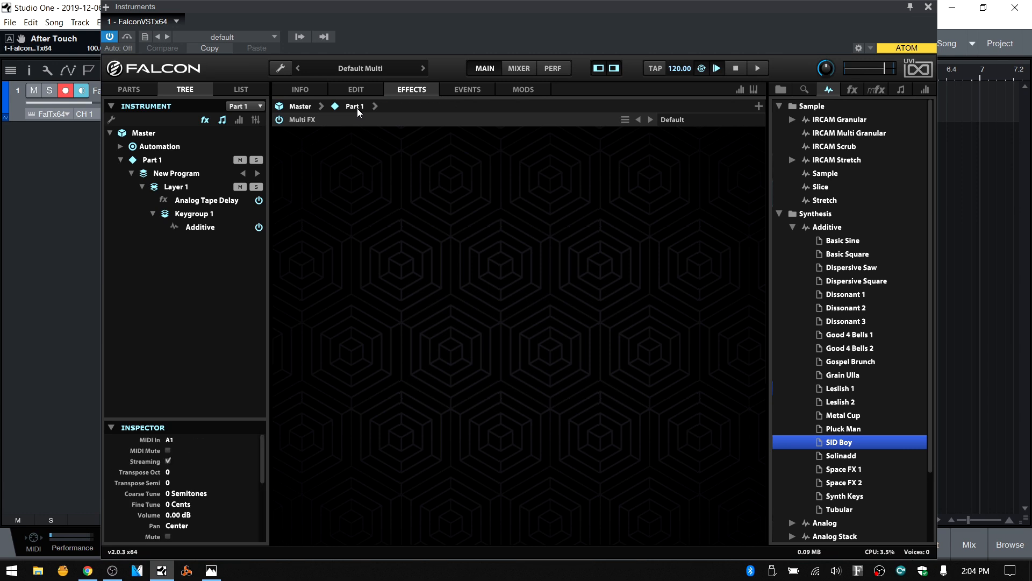
Step: Navigate from Part 1 down through New Program to Layer 1's effects rack
click(375, 106)
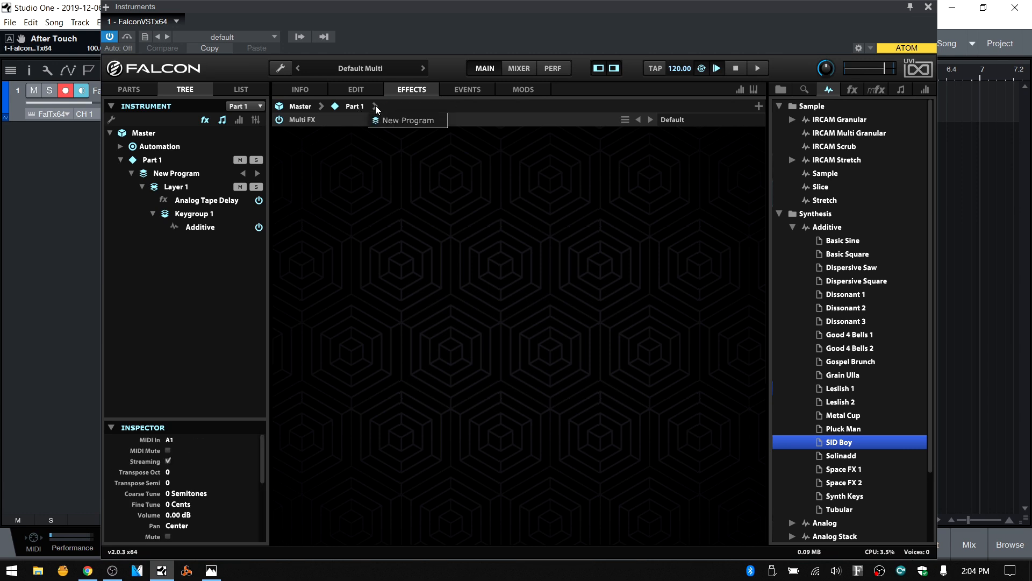
click(401, 121)
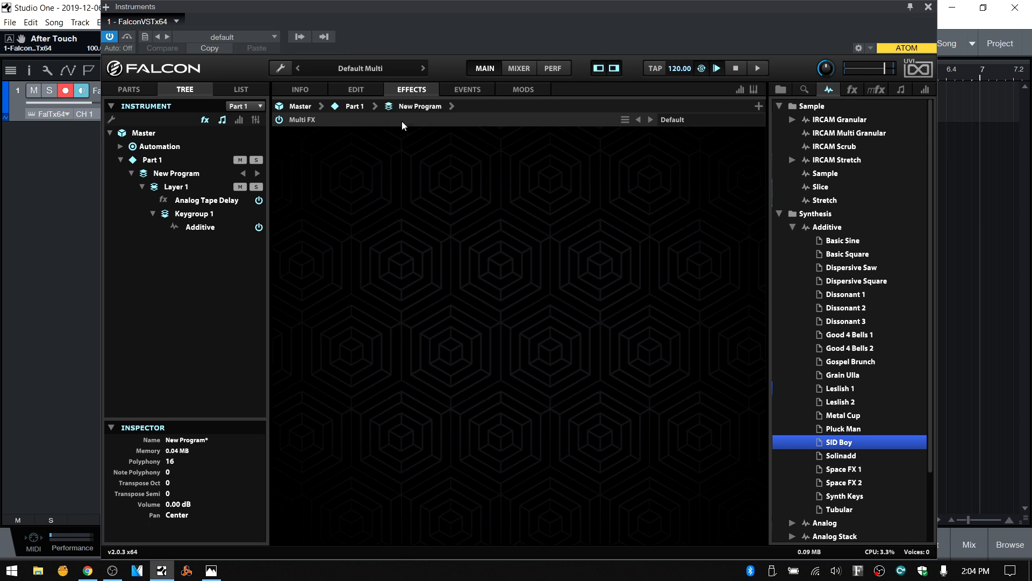
click(452, 106)
click(483, 121)
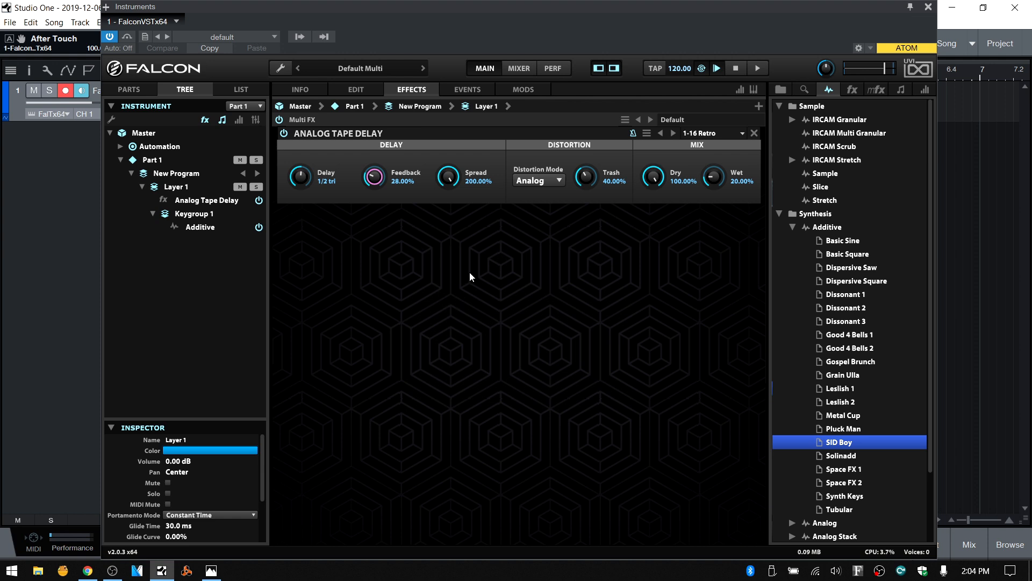
Step: Insert a WahWah filter effect on the New Program channel in the mixer
click(519, 68)
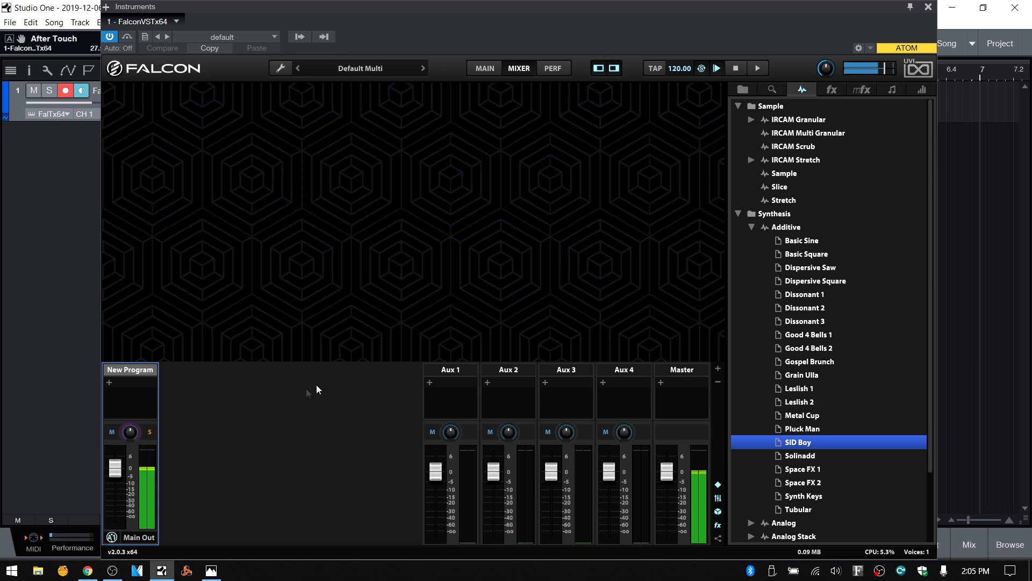
click(110, 384)
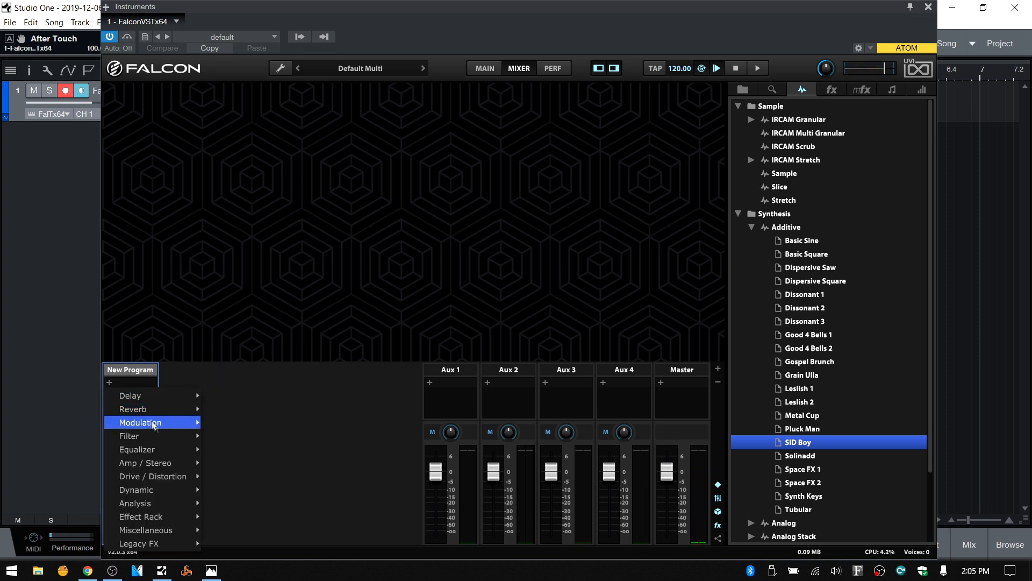
mouse_move(154, 435)
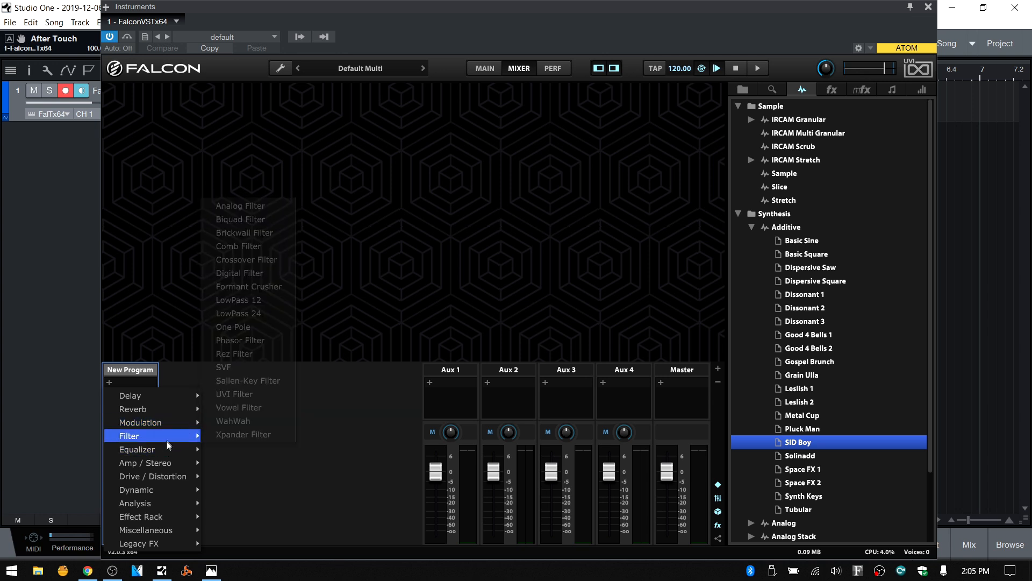
click(237, 418)
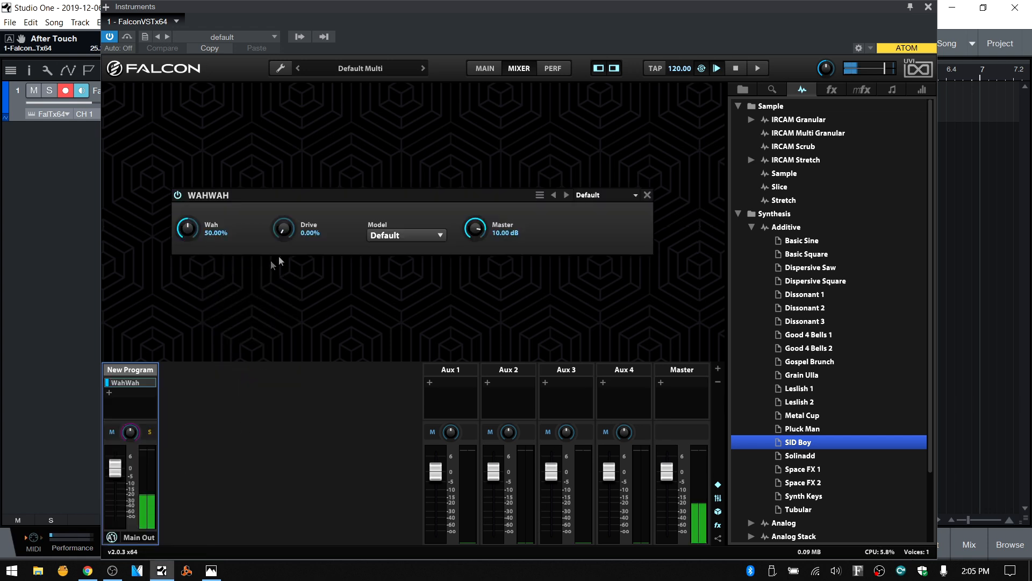
Step: Try the WahWah with 73.60% drive and the Vox model, and remove the effect from the program channel
drag(288, 228, 285, 143)
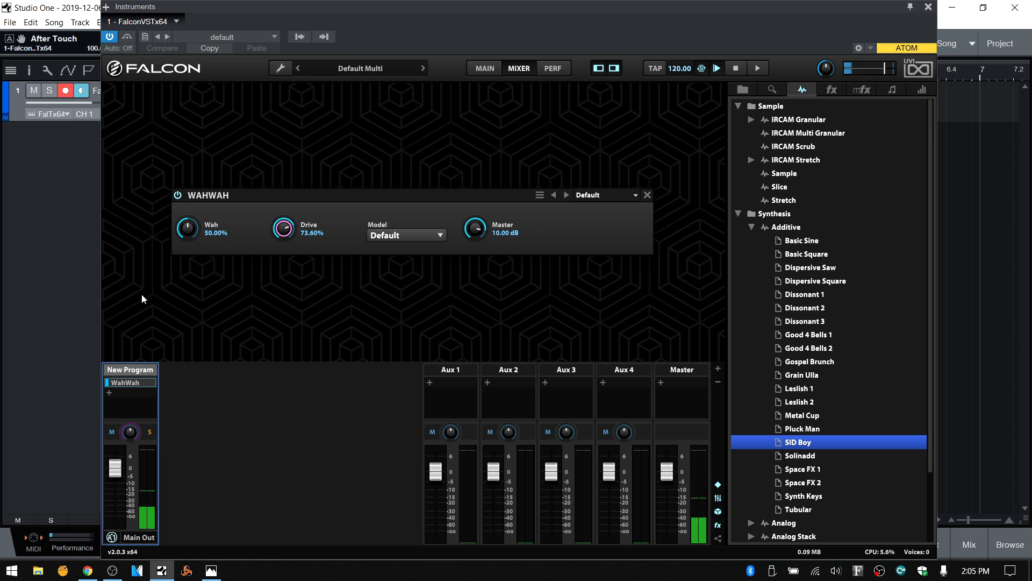
click(430, 234)
click(397, 303)
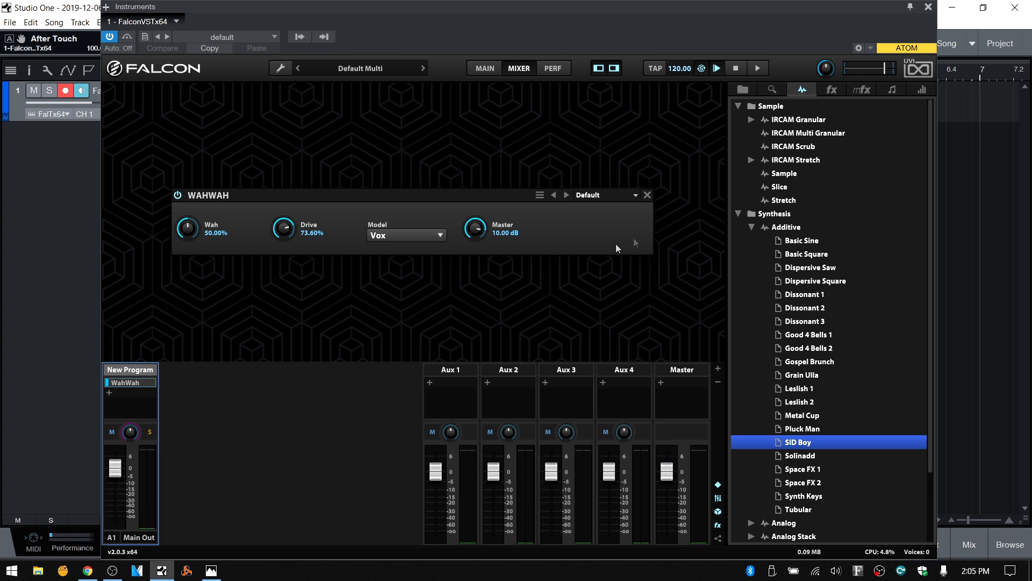
click(647, 195)
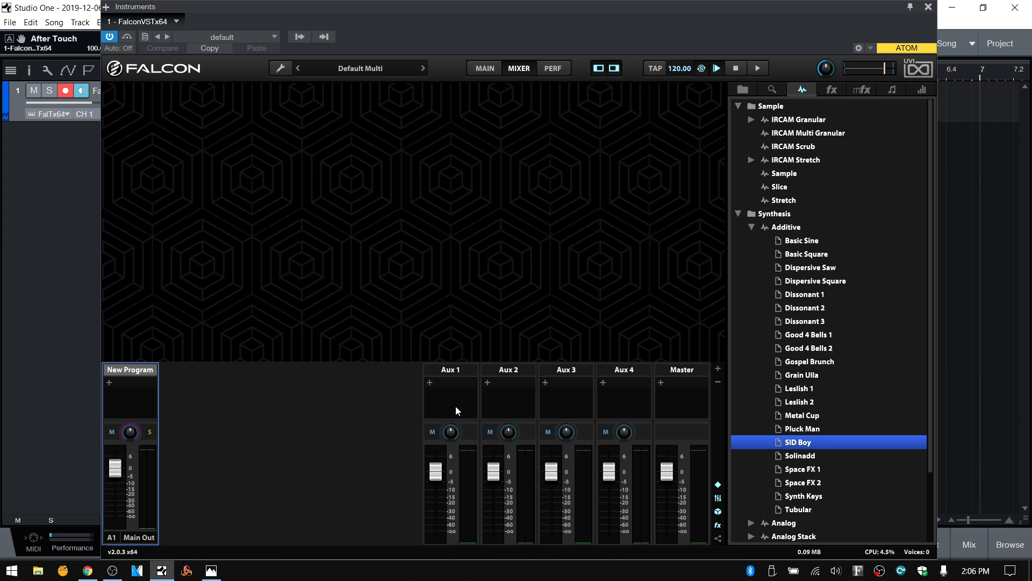
Step: Insert a LowPass 24 filter on the Aux 1 channel
click(429, 383)
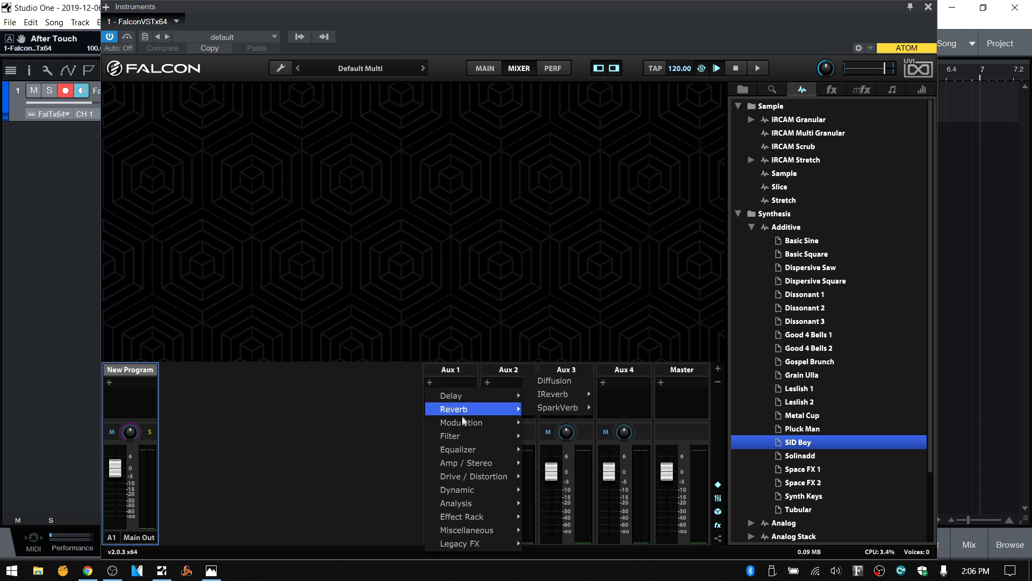
mouse_move(462, 437)
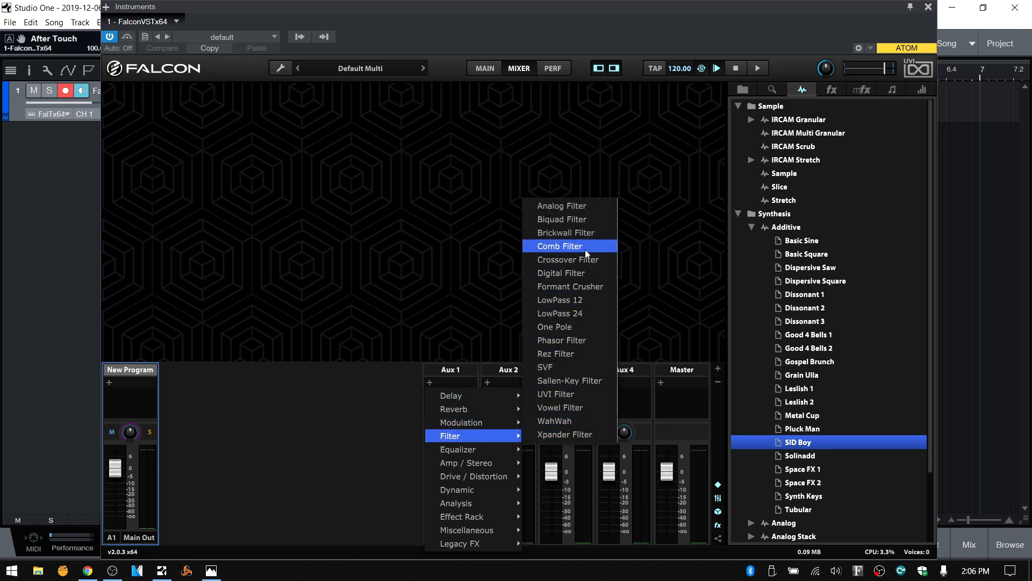
click(578, 314)
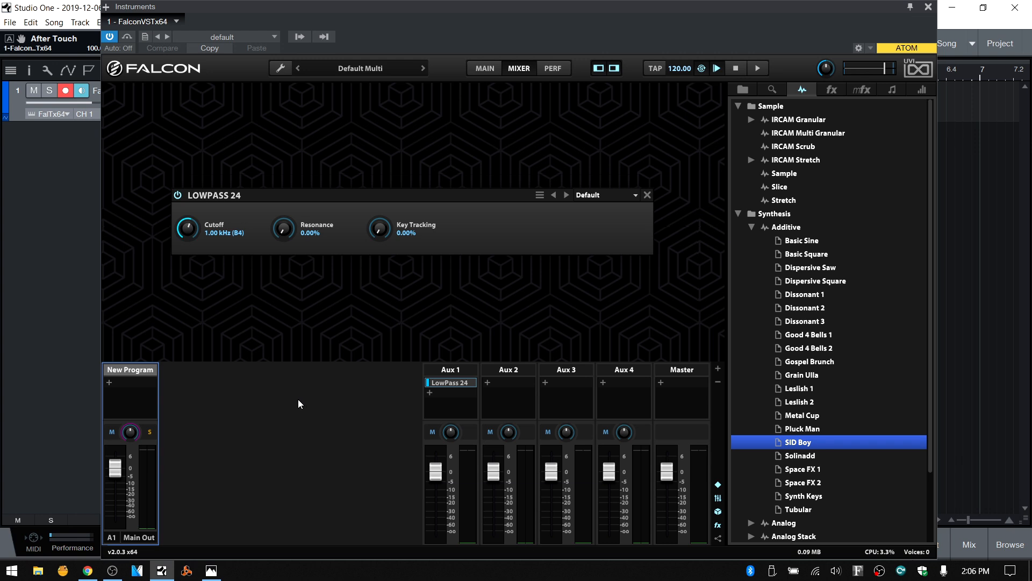
Step: Show the mixer's aux sends and raise New Program's Aux 1 send level to about halfway
click(718, 538)
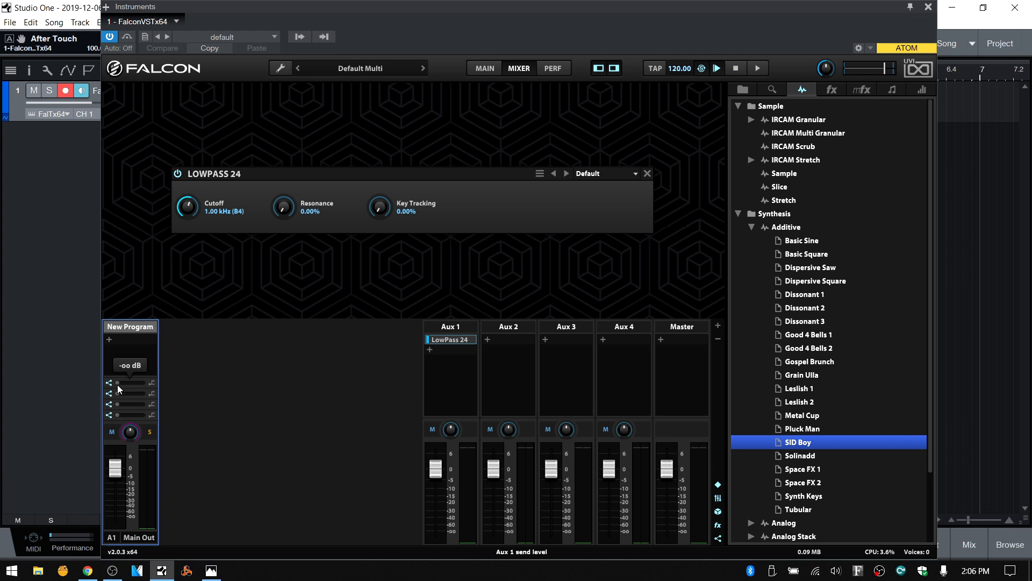
scroll(118, 383, up, 1)
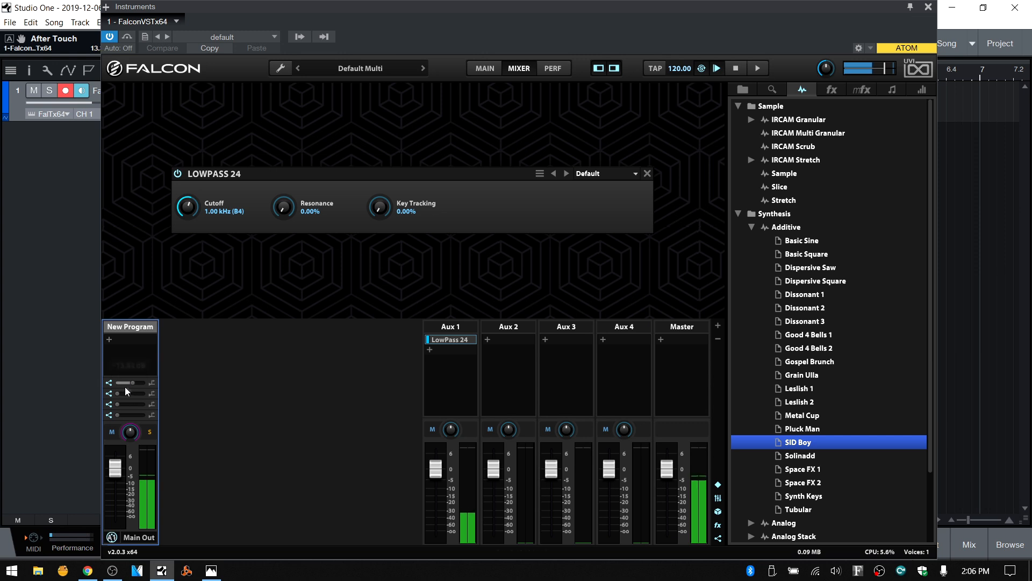
Step: Raise the Aux 1 send slightly, try the LowPass 24 with 99.20% resonance and 112.7 Hz cutoff, and remove the filter
drag(132, 381, 137, 382)
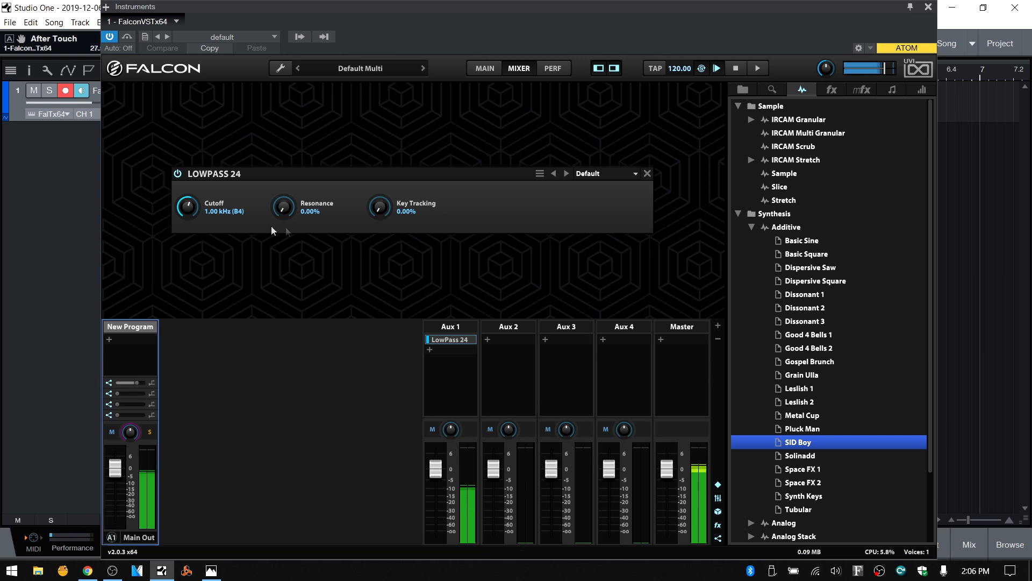
drag(303, 210, 282, 42)
drag(188, 207, 190, 149)
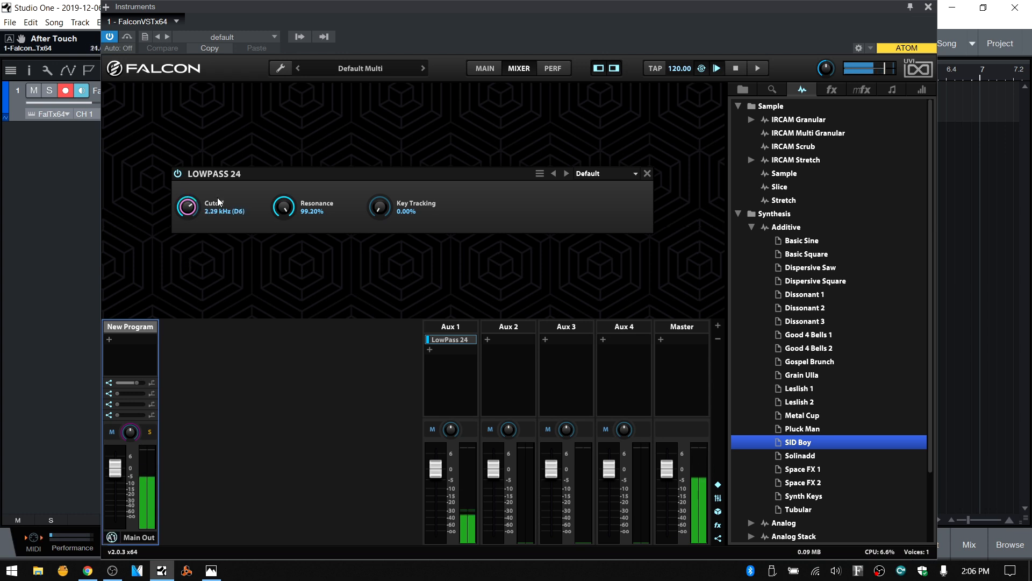
drag(194, 214, 197, 290)
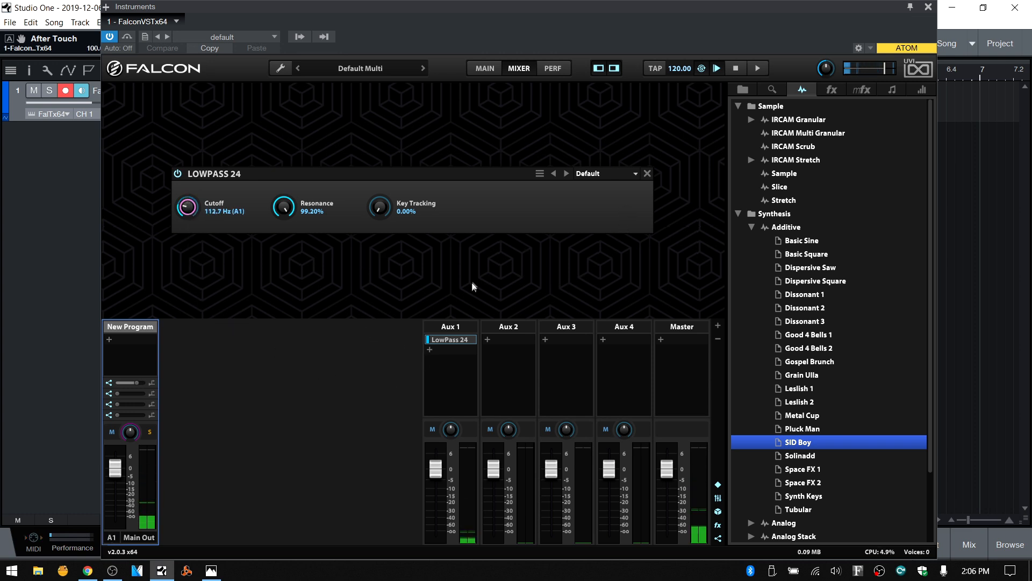
click(648, 174)
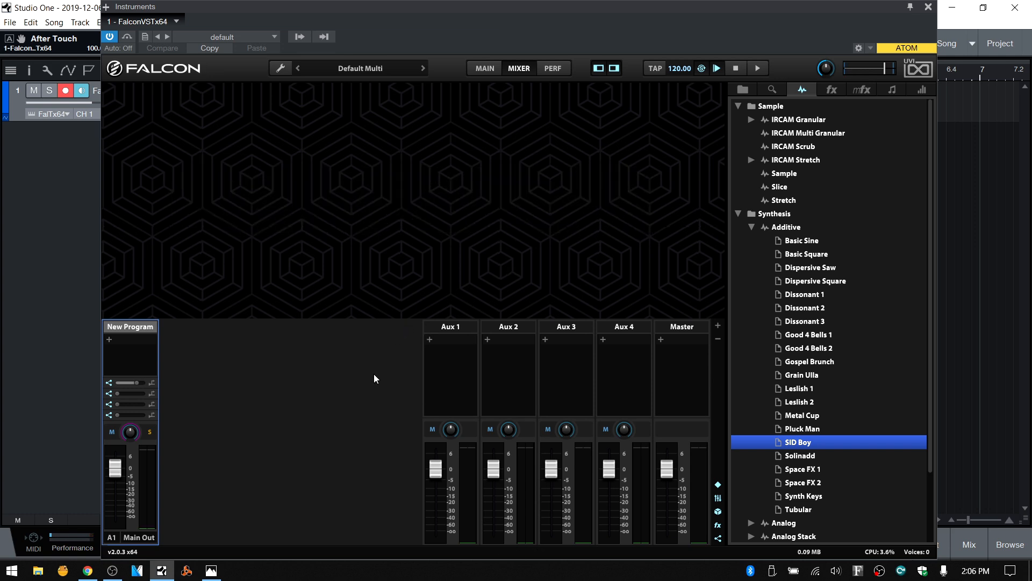
Step: Return to the main edit view and clear the multi
click(482, 70)
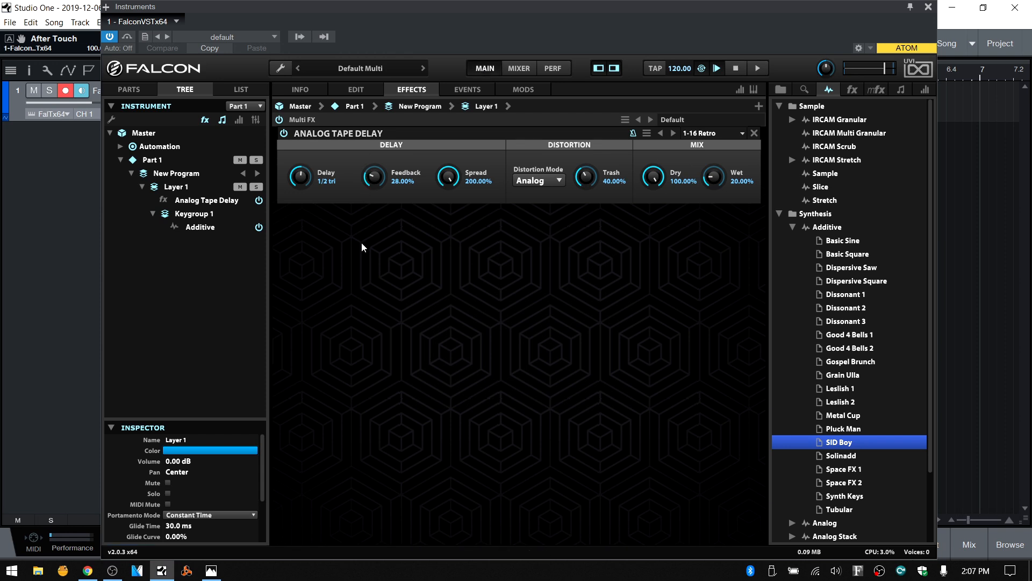
click(360, 88)
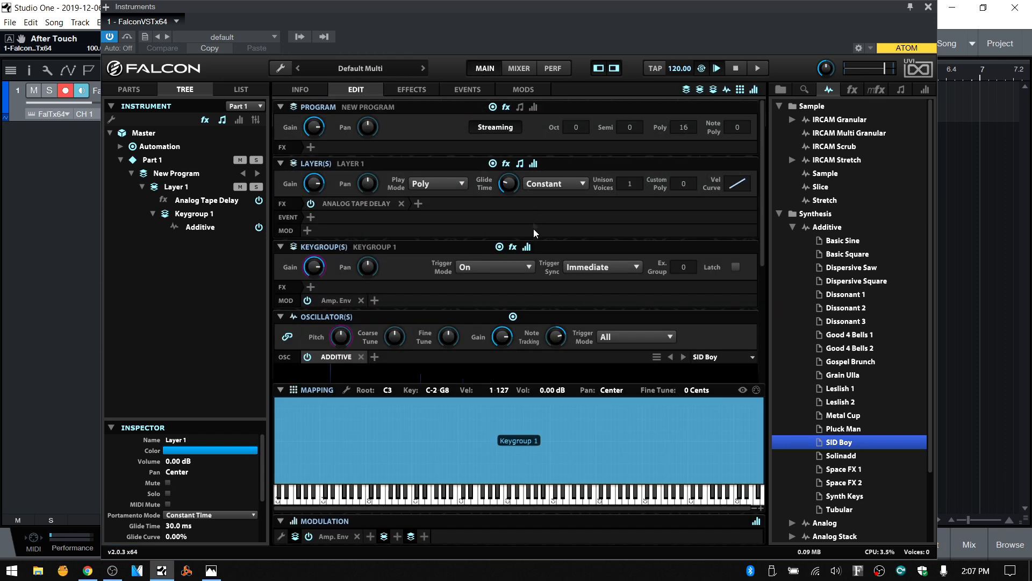
click(281, 69)
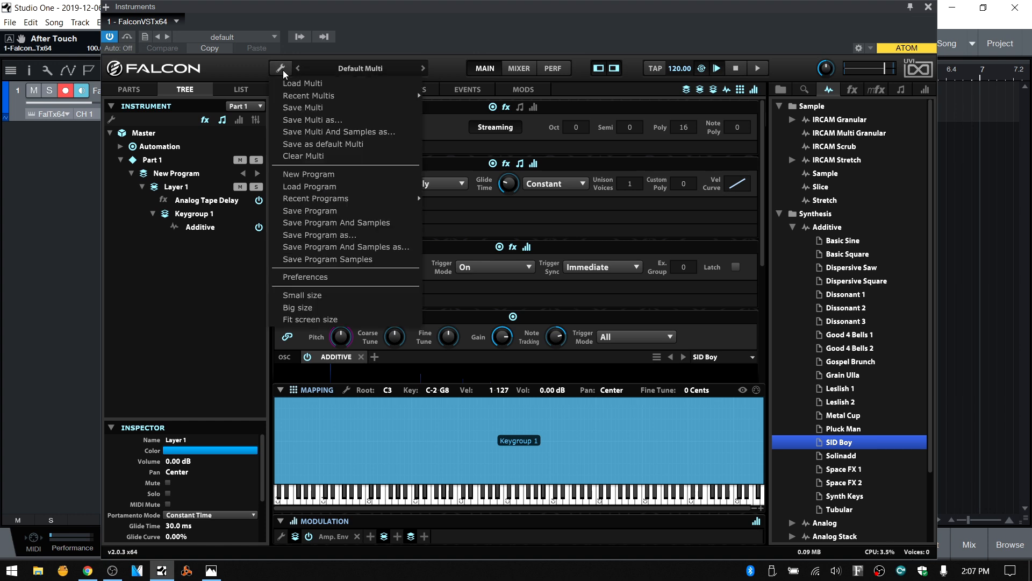
click(301, 156)
Step: Load the Analog Stack preset Bass70 into the keyboard mapping and show its oscillator settings
scroll(867, 250, down, 2)
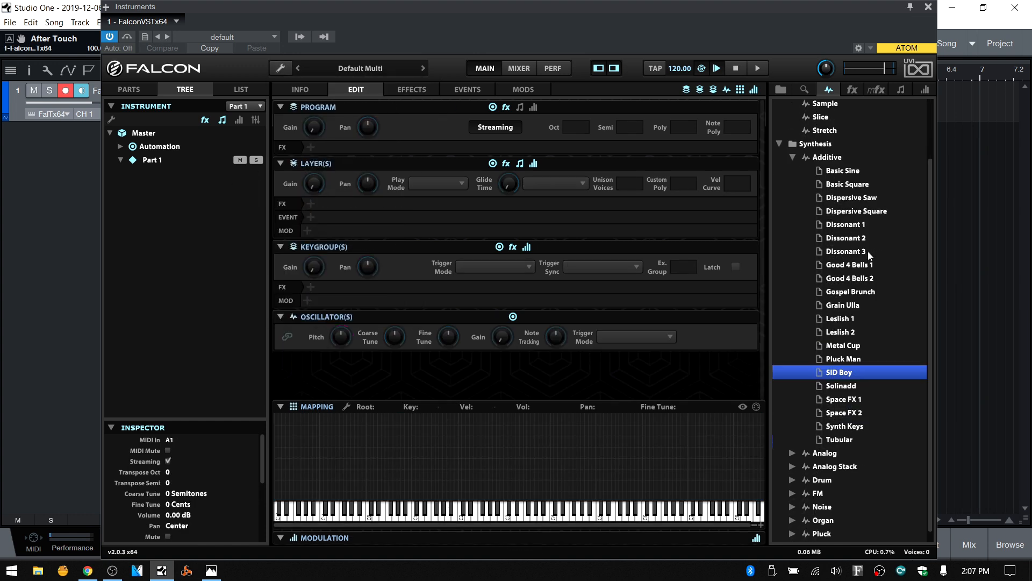
click(791, 158)
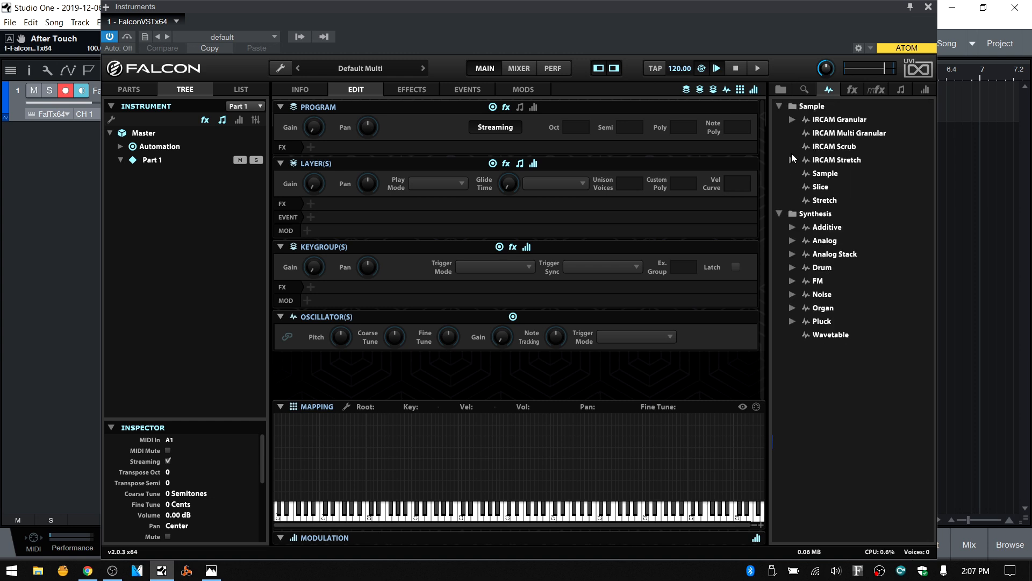
click(793, 254)
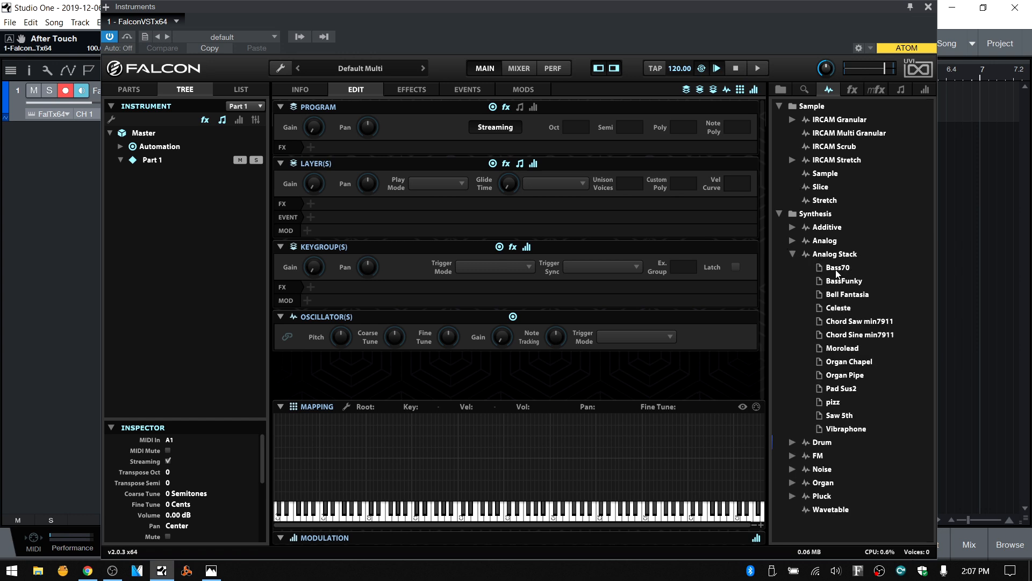
click(837, 272)
drag(837, 273, 501, 418)
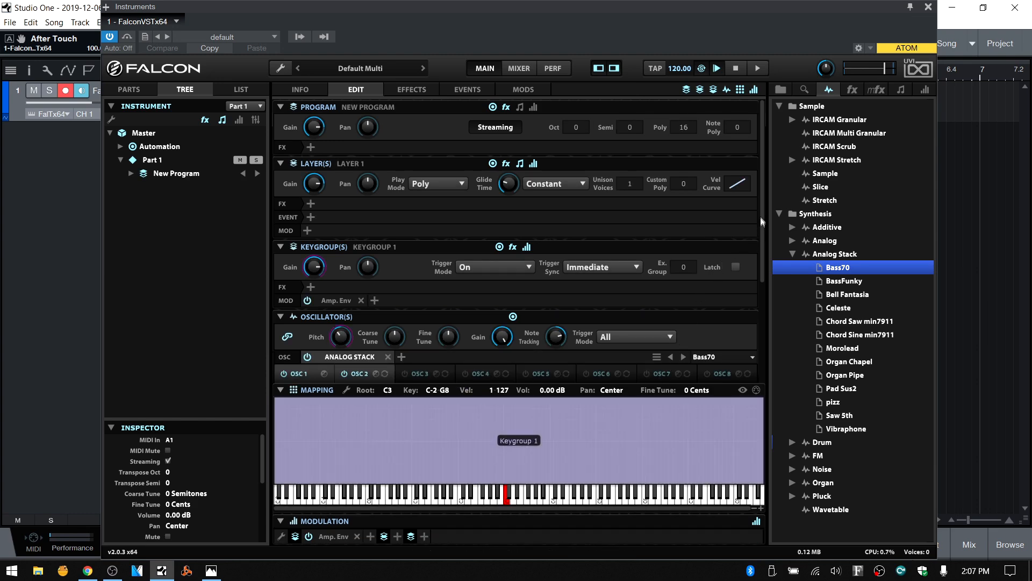
drag(760, 214, 766, 342)
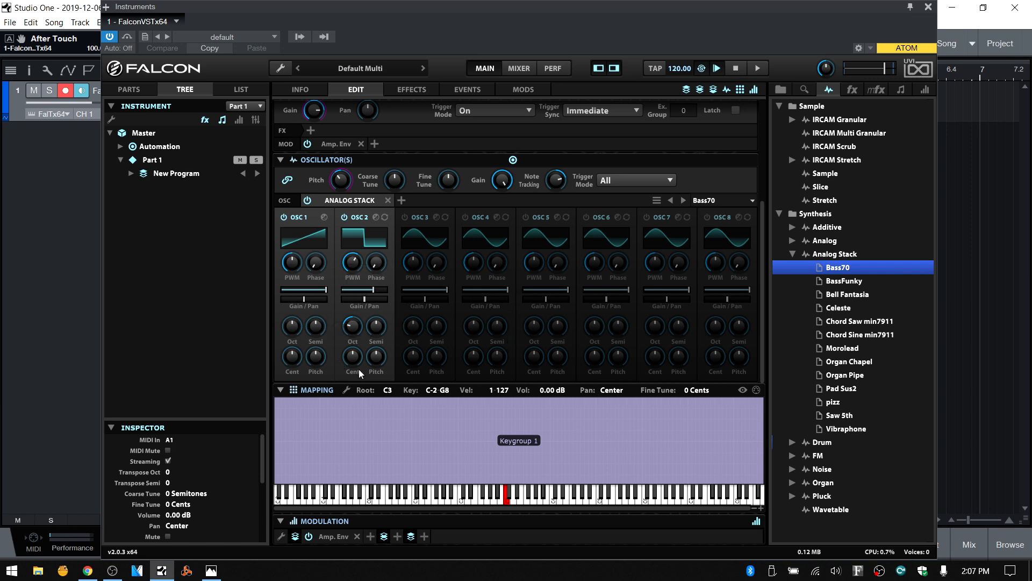
mouse_move(368, 330)
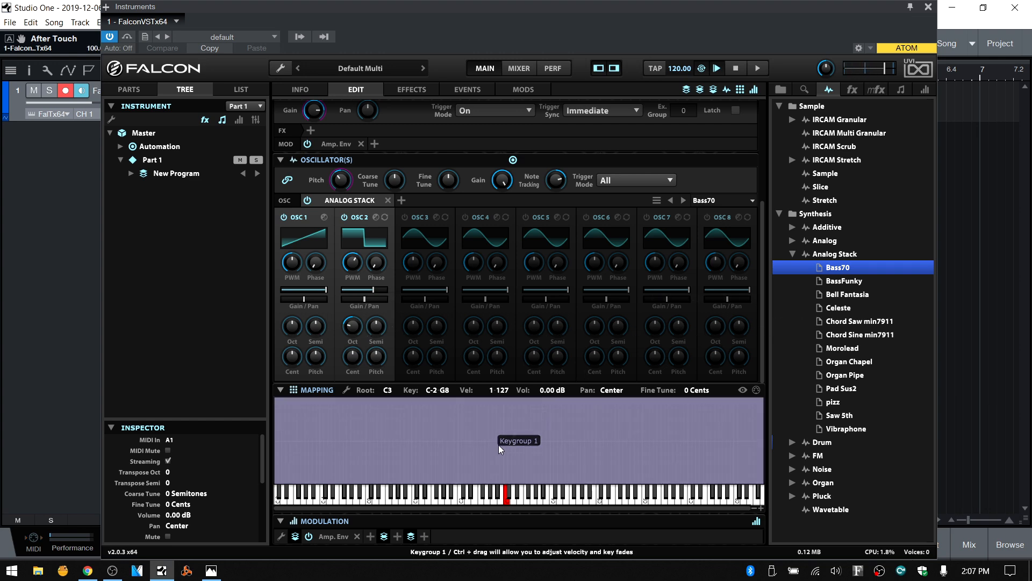
Step: Delete the Bass70 keygroup and load the Analog Stack preset BassFunky into the keyboard mapping
right_click(452, 441)
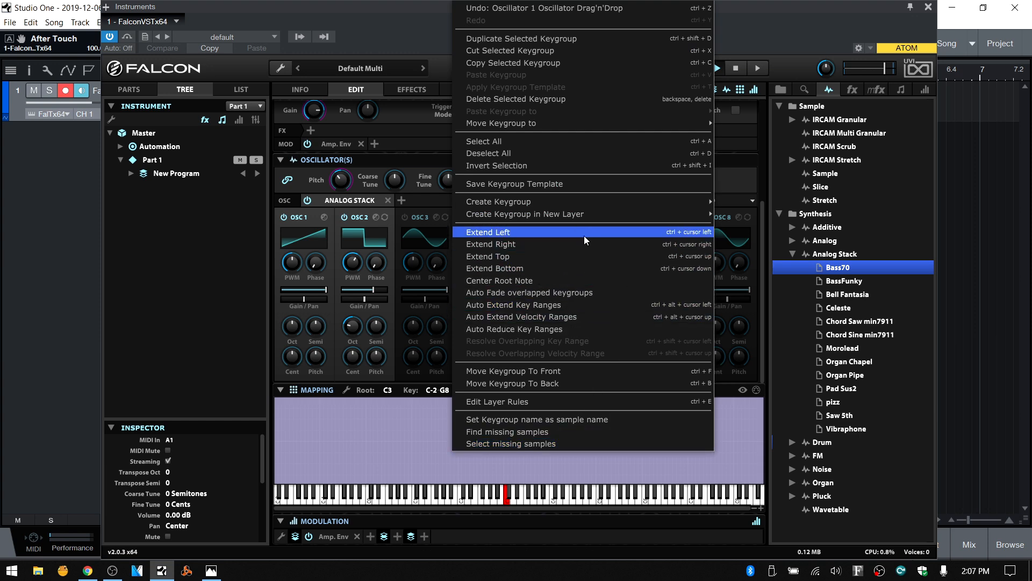
click(581, 99)
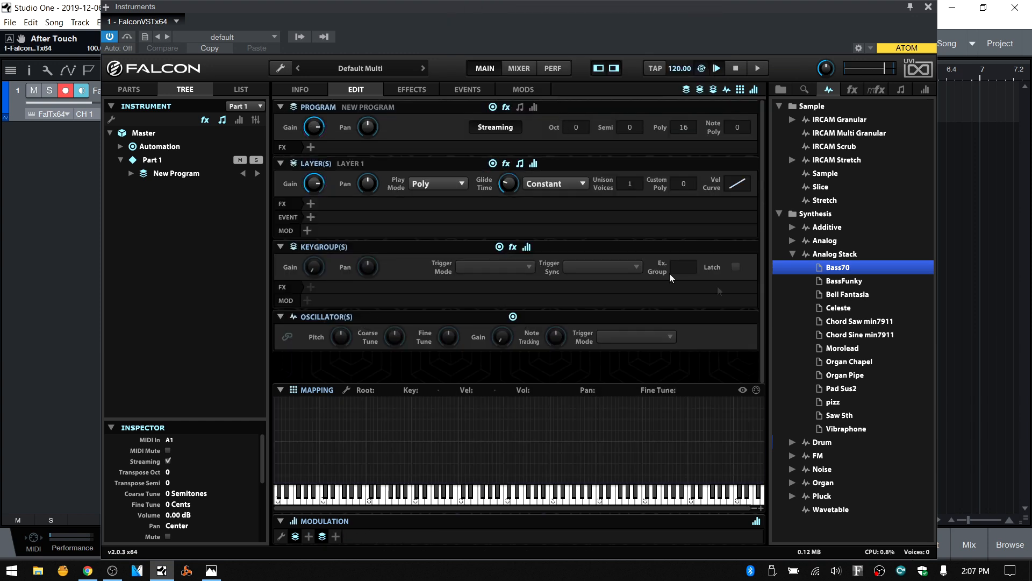
drag(852, 285, 505, 395)
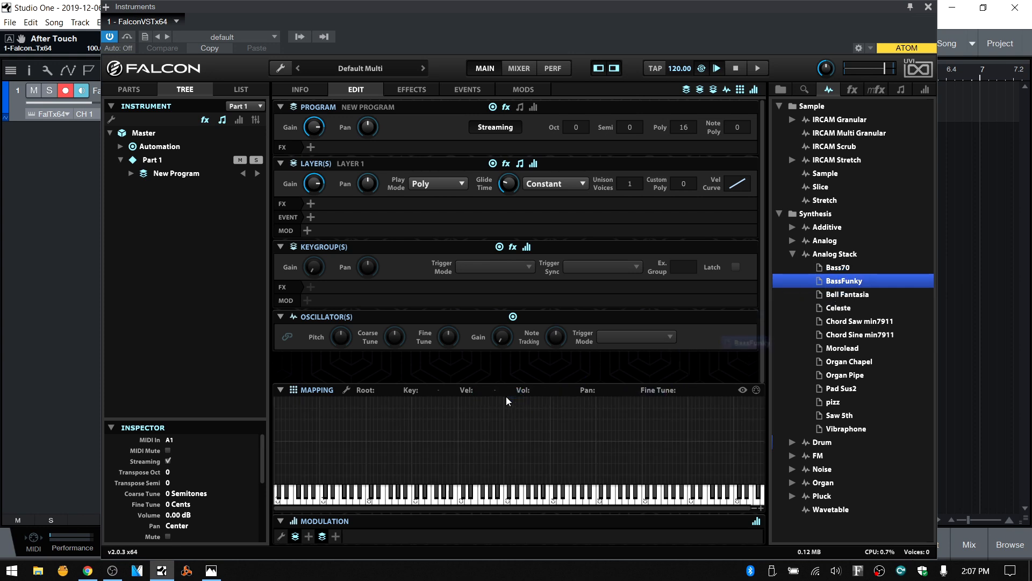
drag(842, 281, 481, 402)
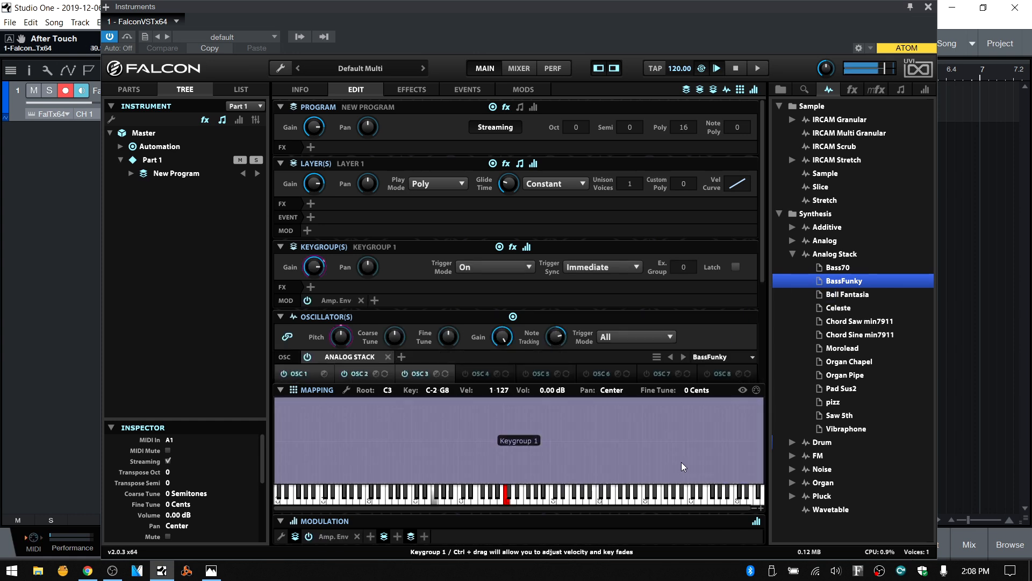
Step: Enable oscillators 4, 5, 6 and 7 in the BassFunky Analog Stack
drag(763, 227, 768, 344)
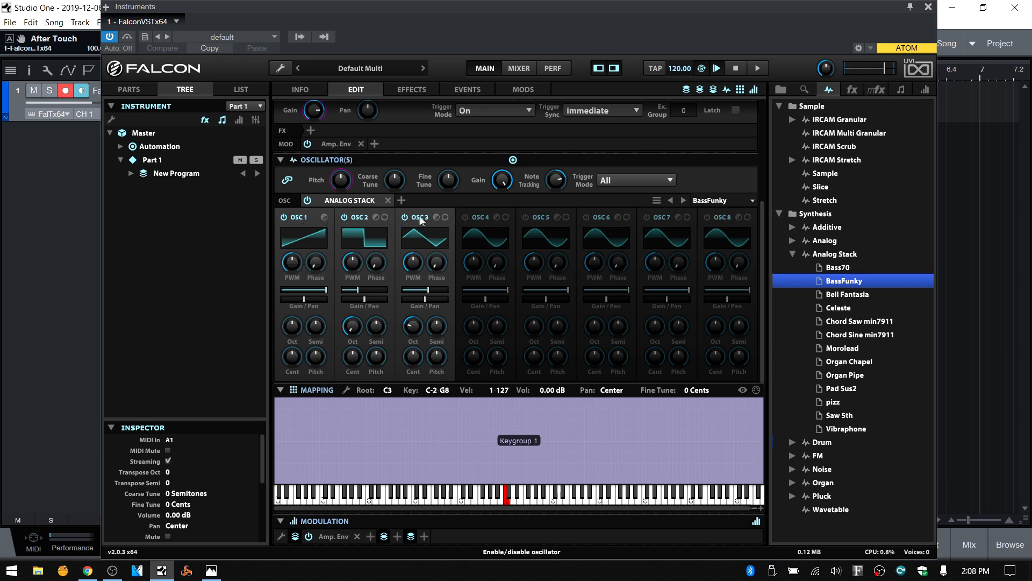
click(465, 217)
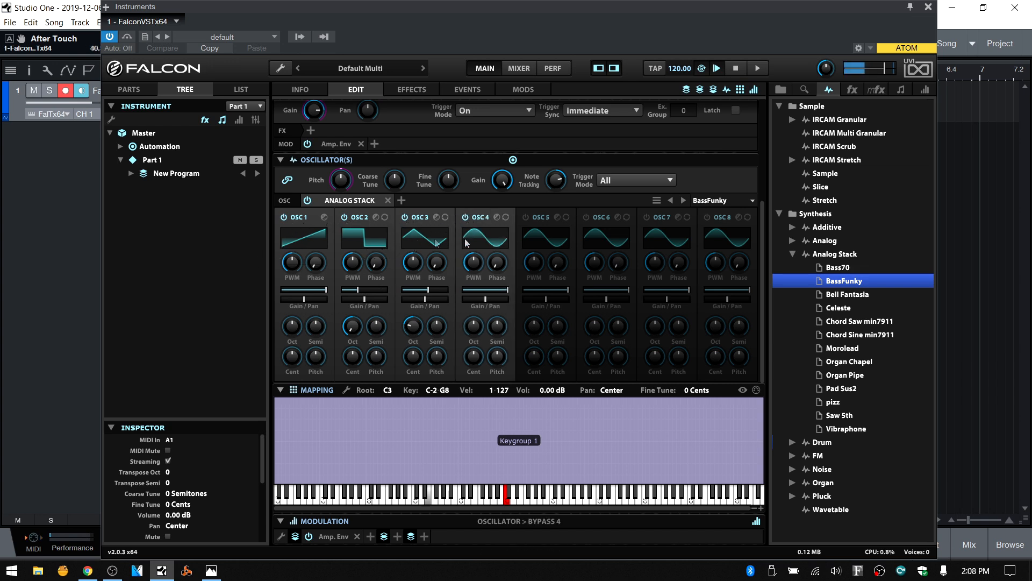
click(526, 216)
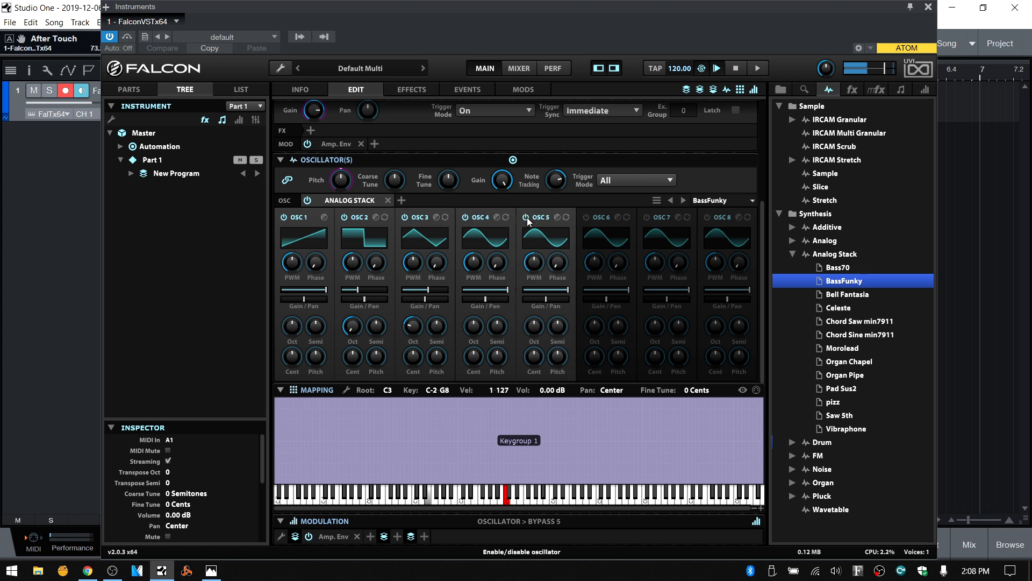
click(586, 217)
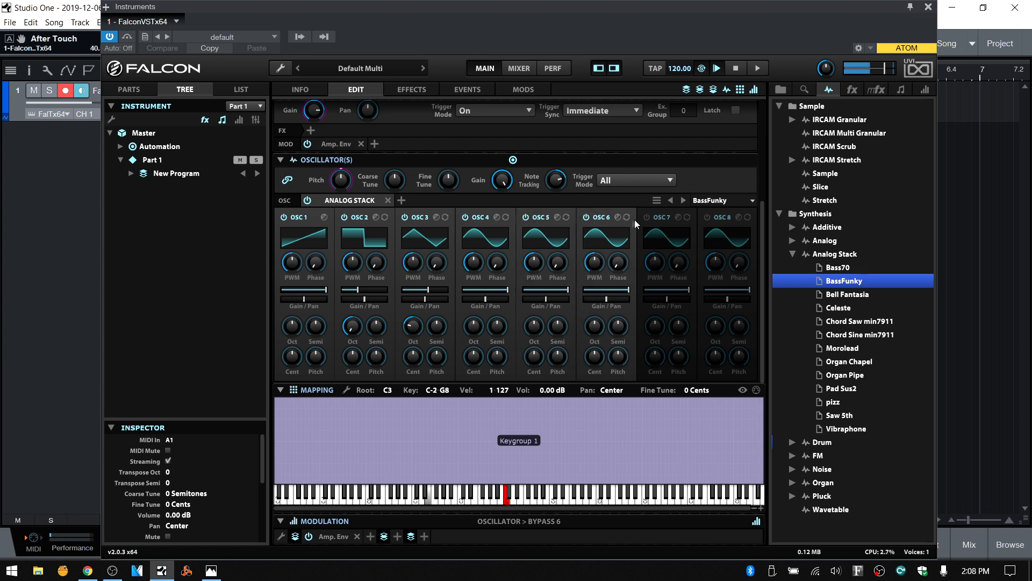
click(646, 216)
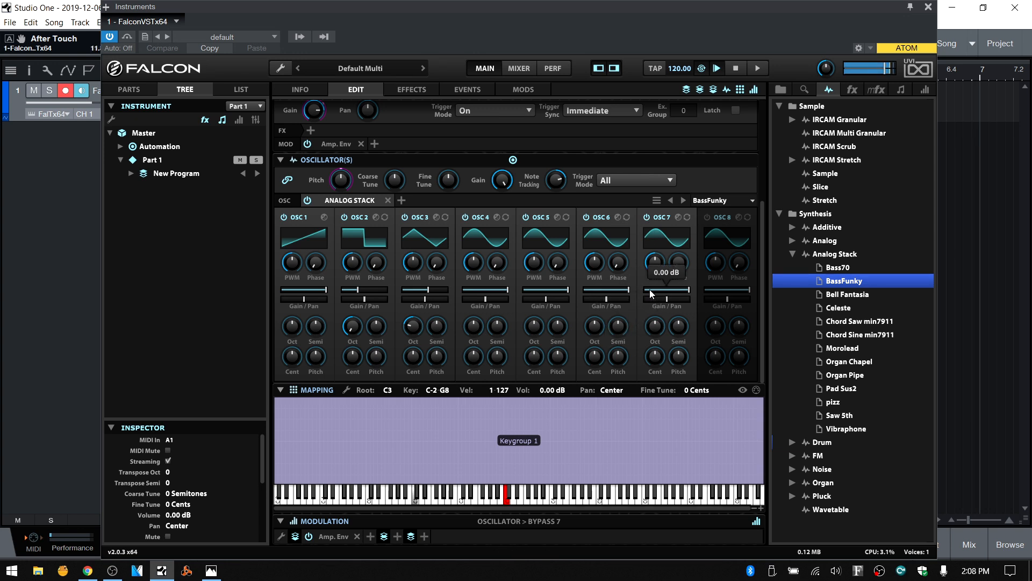
Step: Lower the PWM of OSC 2, and set the waveforms to Triangle for OSC 2 and Square for OSC 1
drag(351, 266, 356, 294)
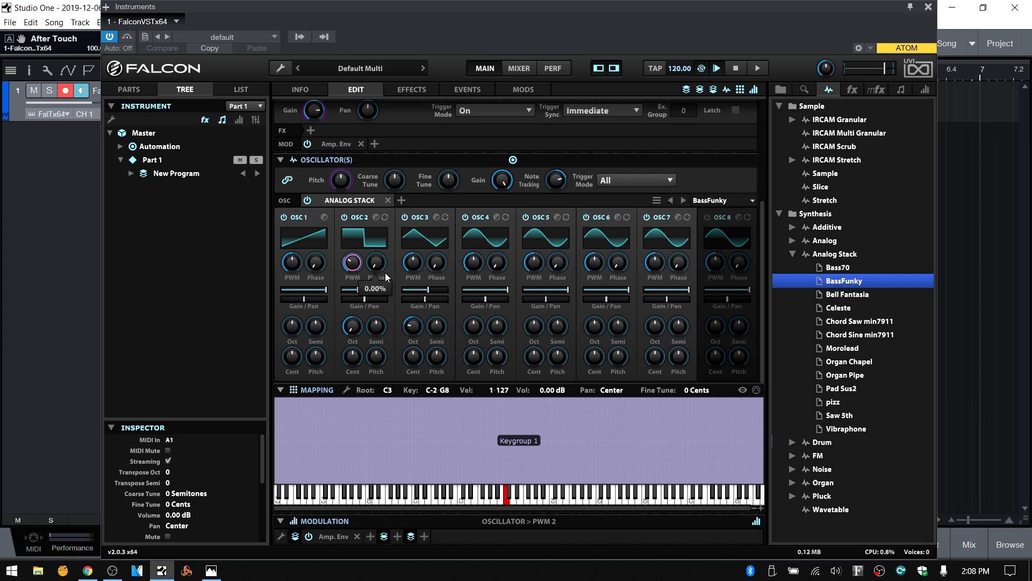
click(372, 241)
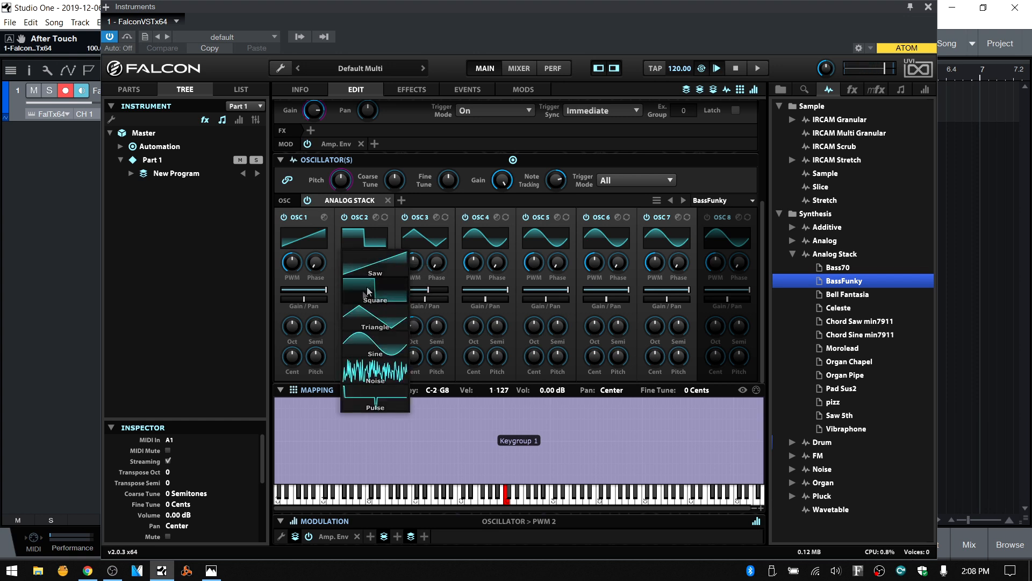
click(357, 292)
click(372, 238)
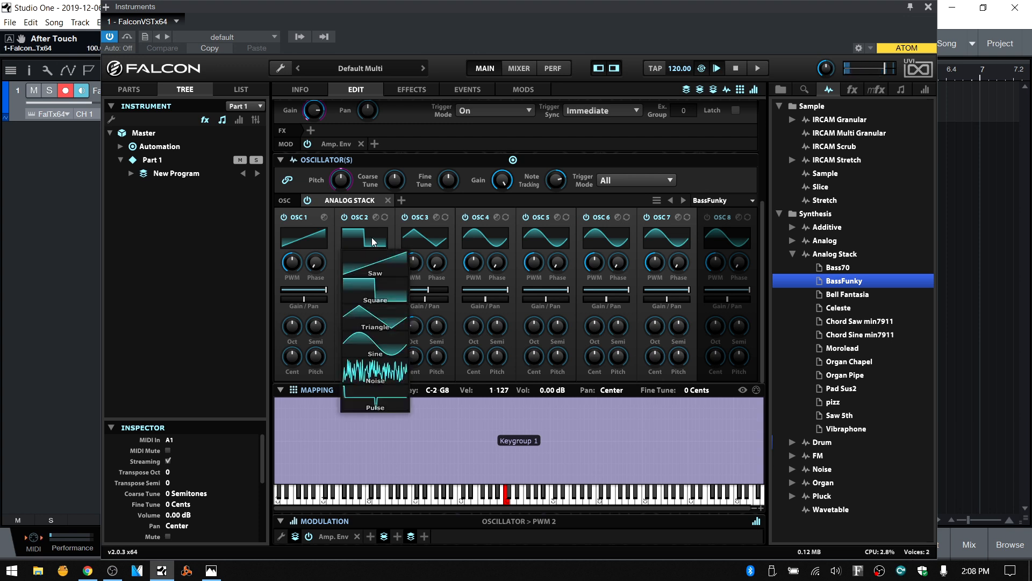
click(370, 317)
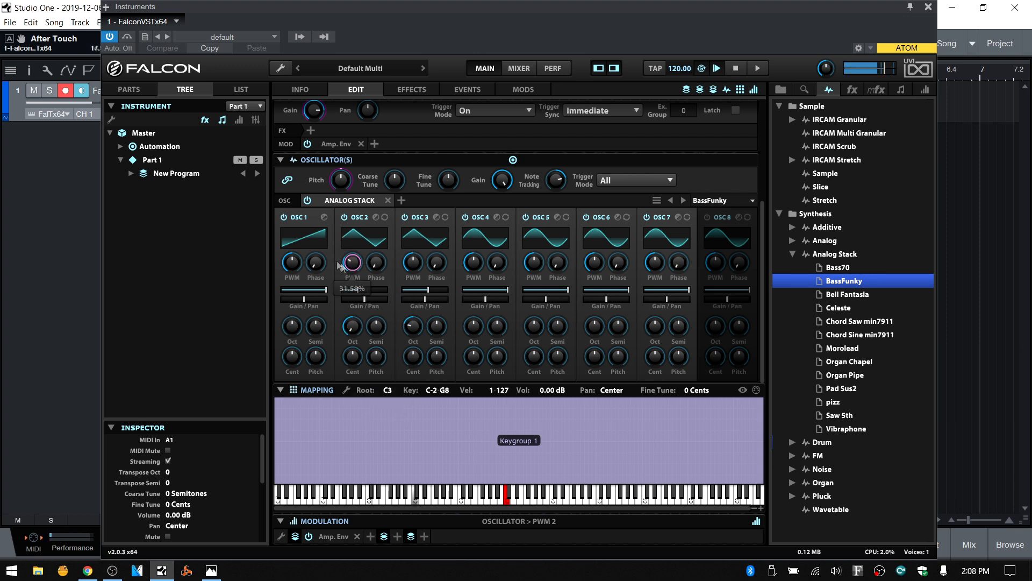
click(301, 233)
click(312, 283)
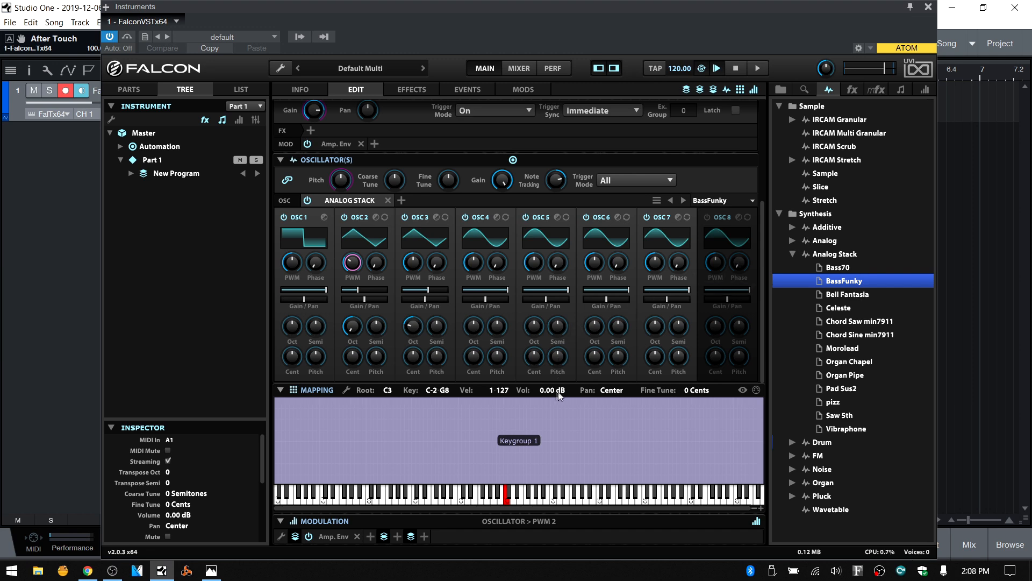
Step: Delete the BassFunky keygroup and load the SD Aboma preset from the Drum oscillator's SD folder into the keyboard mapping
right_click(435, 447)
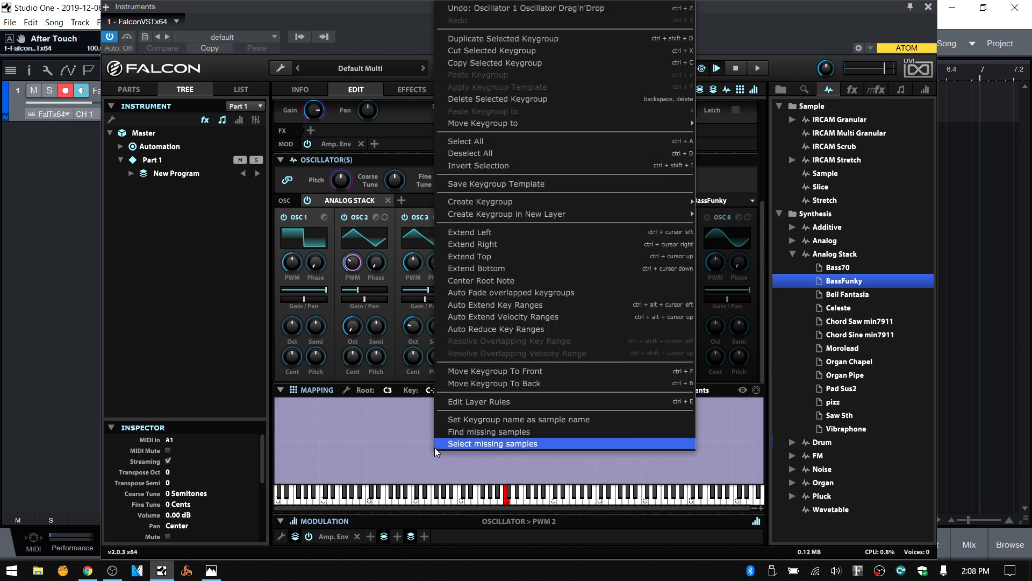
click(557, 99)
click(789, 253)
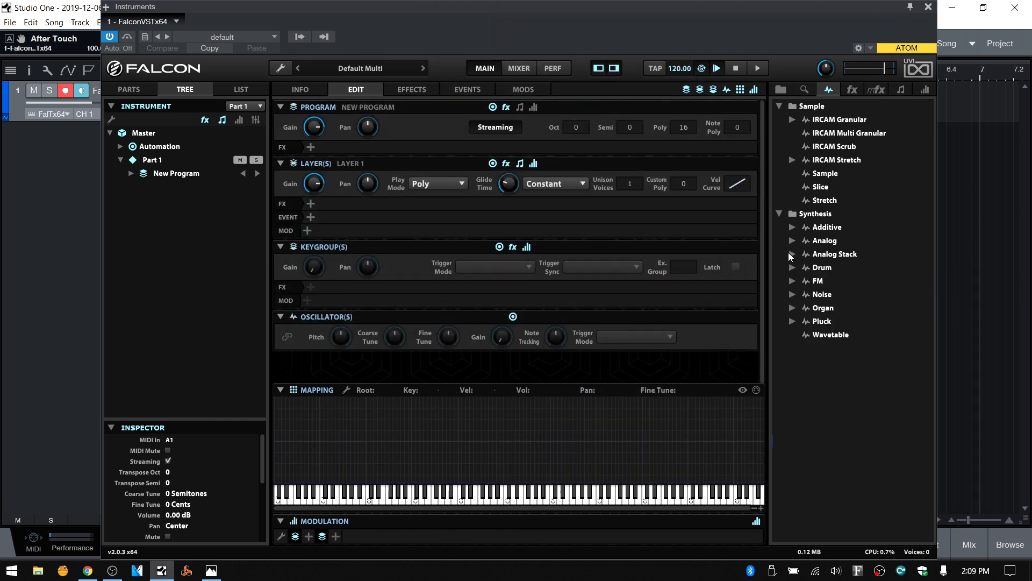
click(792, 268)
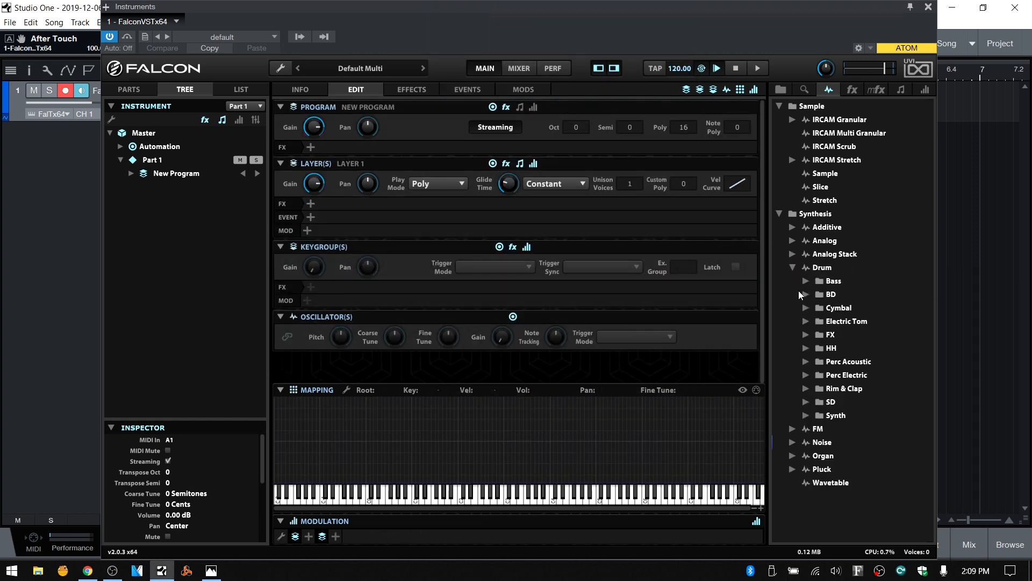
click(805, 402)
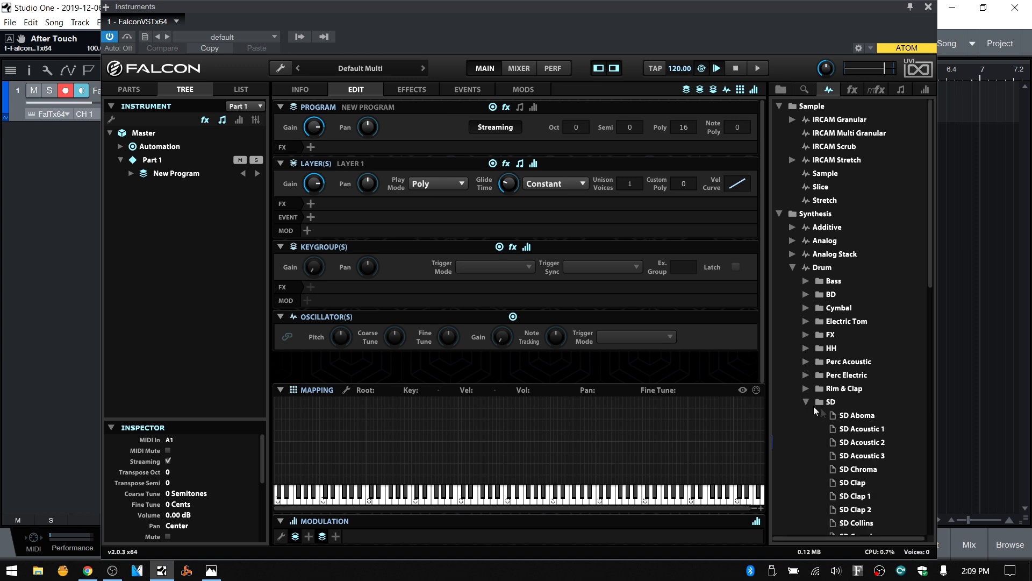
scroll(860, 416, down, 3)
click(851, 243)
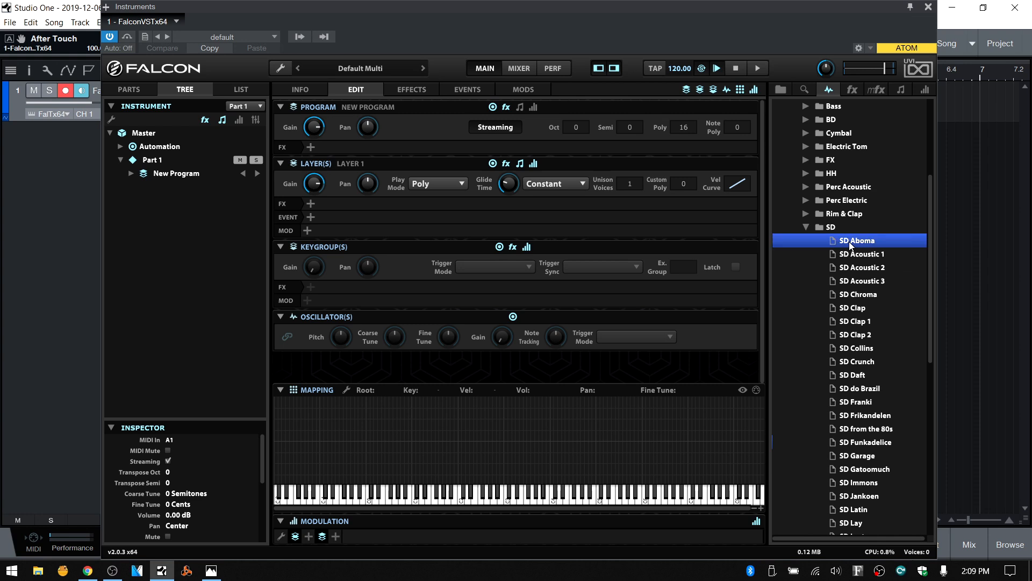
drag(440, 341, 513, 406)
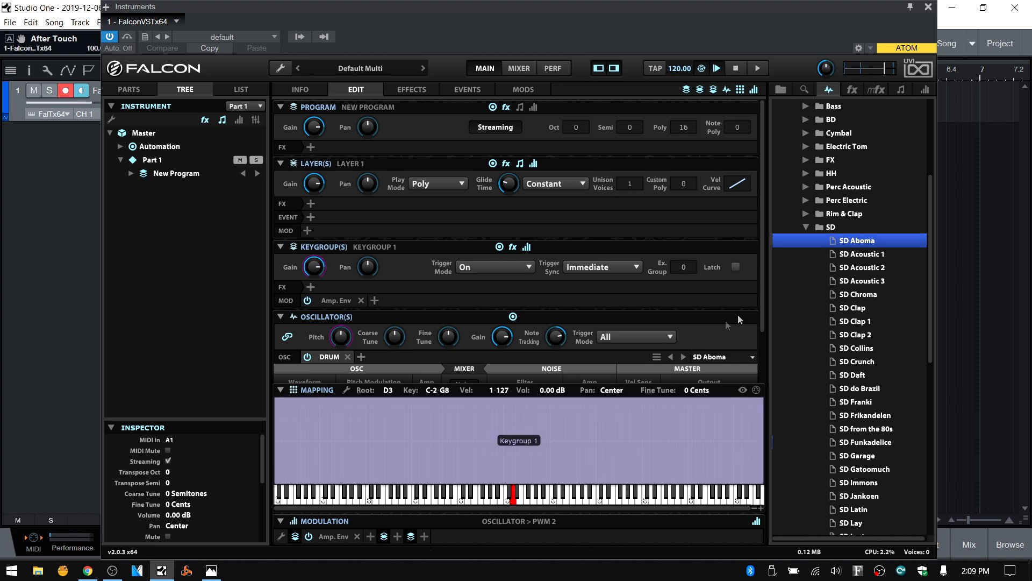
Step: Set the drum oscillator's frequency to about 287.2 Hz and its waveform to Triangle
drag(760, 270, 756, 337)
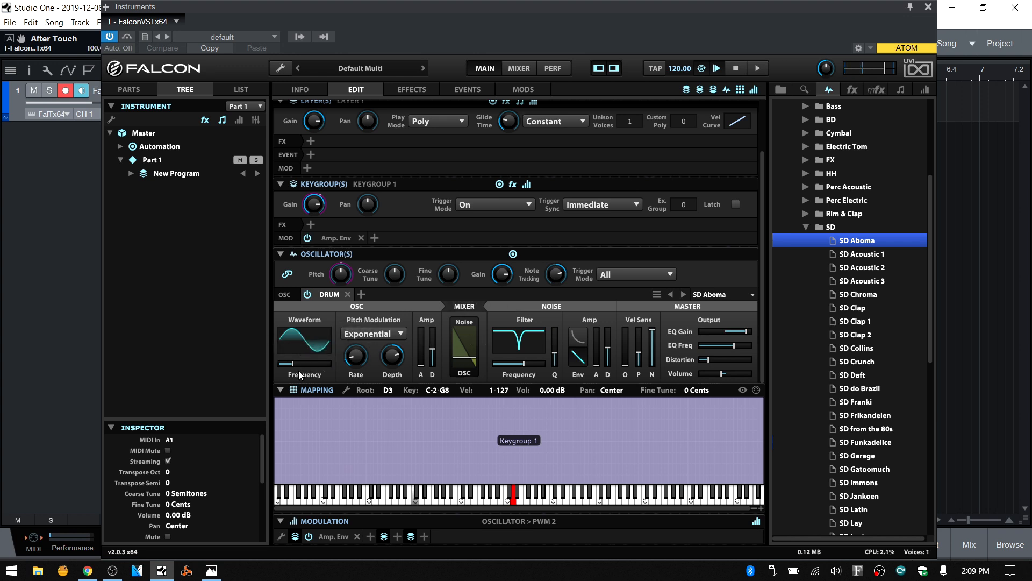
mouse_move(296, 364)
mouse_down()
mouse_move(317, 363)
mouse_move(299, 367)
mouse_up()
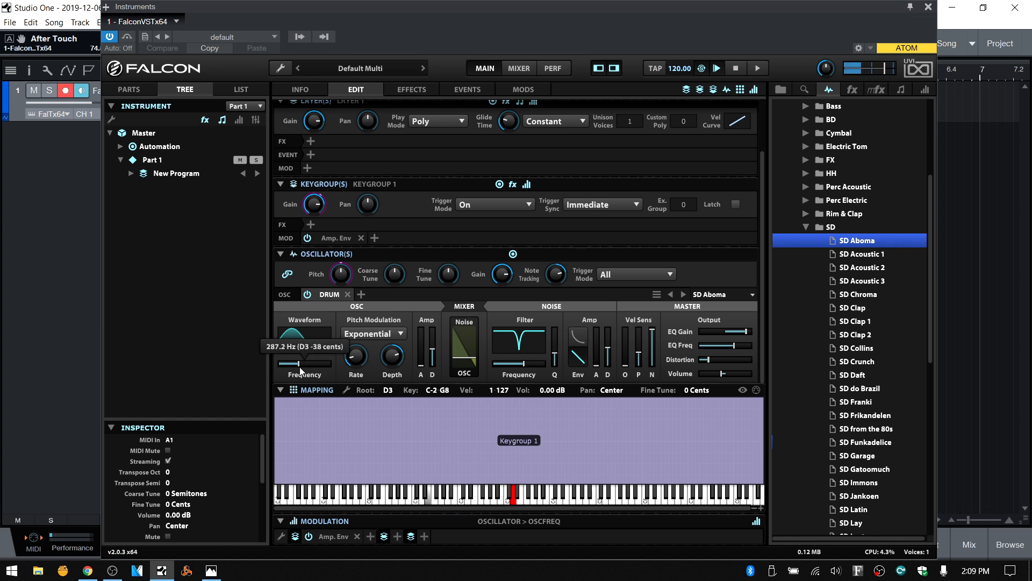
click(316, 344)
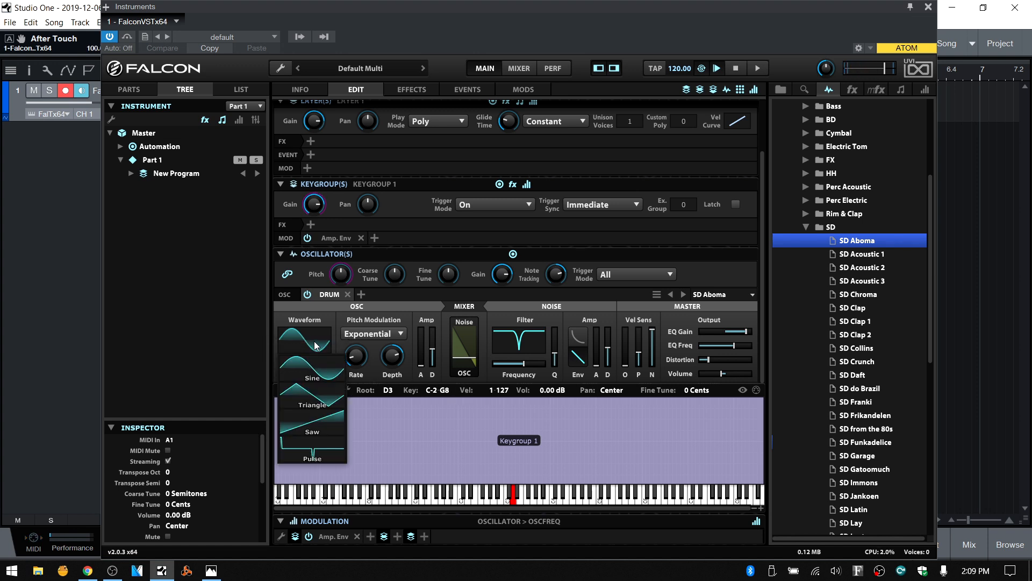
click(300, 401)
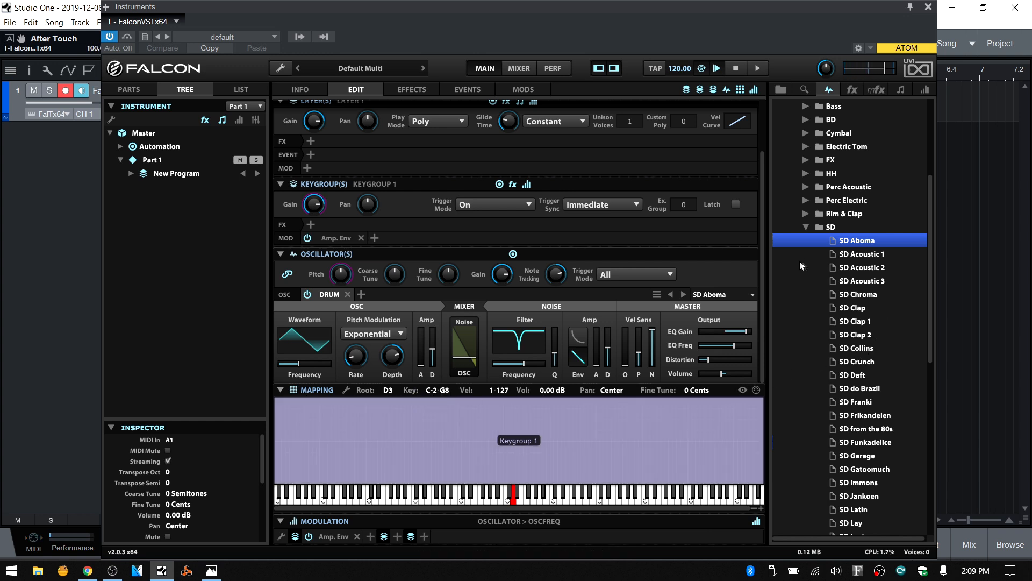
Step: Delete the SD Aboma keygroup and load the Drum preset SD Daft from the SD folder into the keyboard mapping
right_click(594, 437)
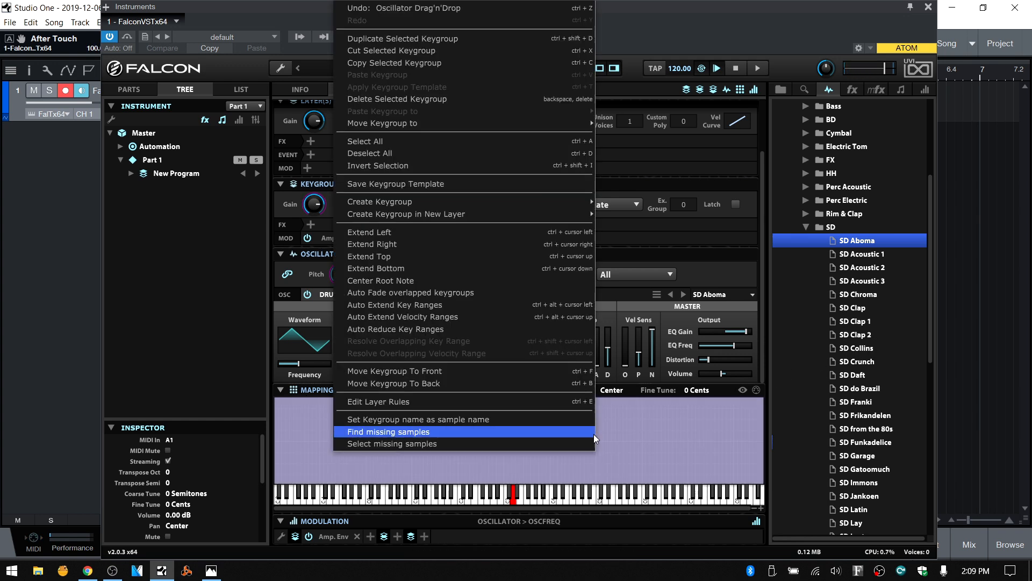
click(511, 103)
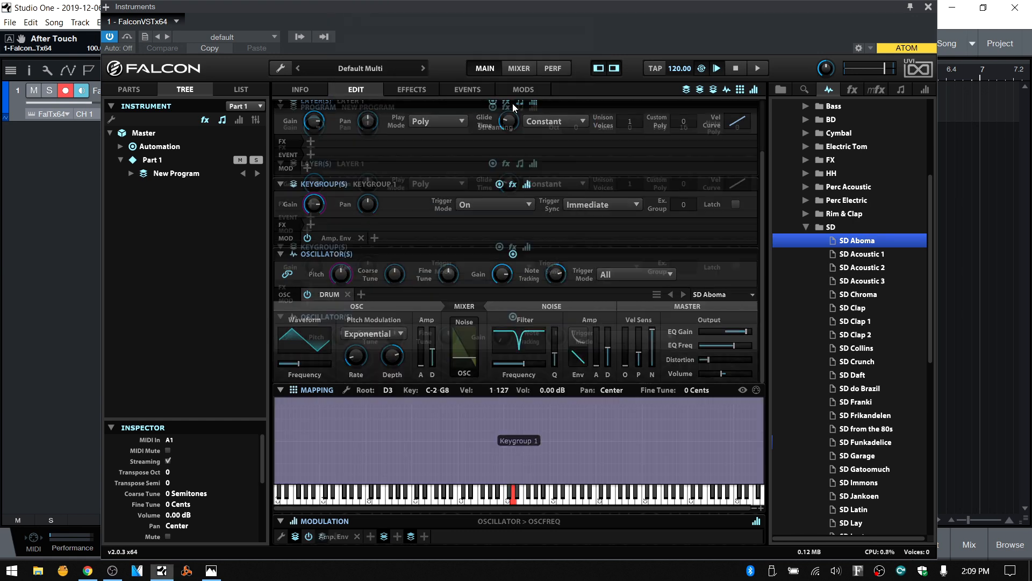
drag(859, 379, 500, 409)
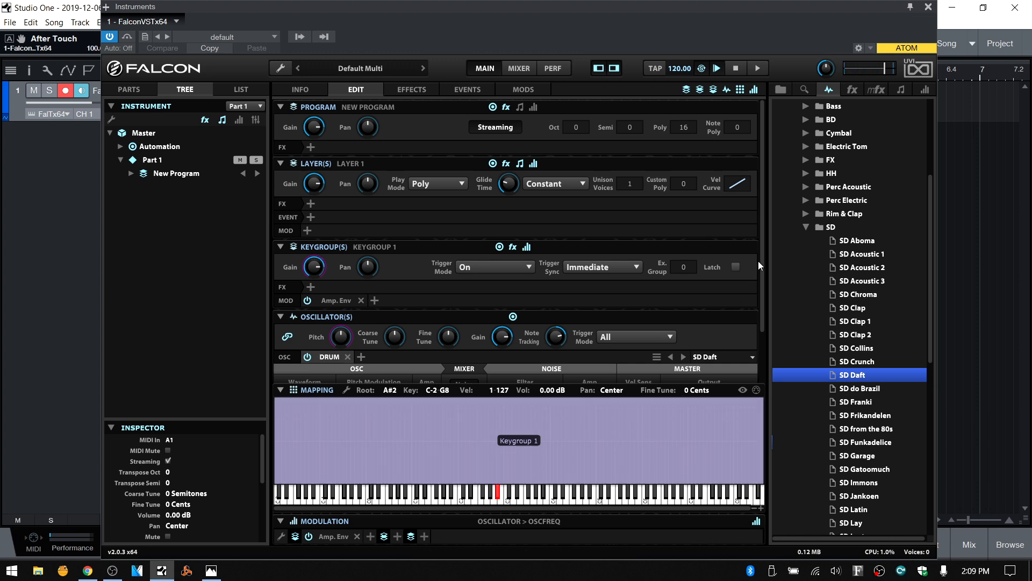
drag(763, 253, 757, 328)
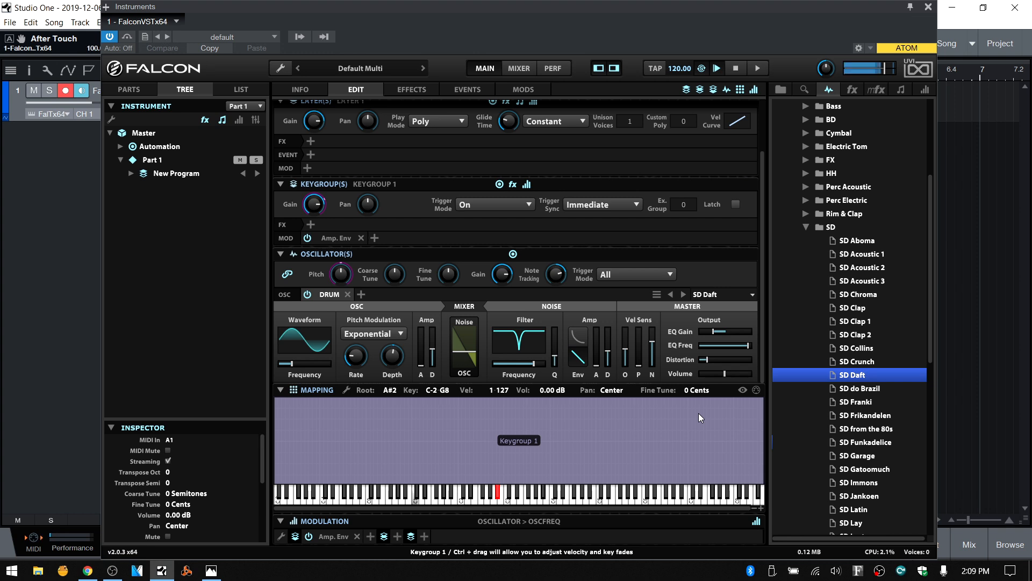
Step: Delete the SD Daft keygroup and load the FM preset Bell Toybox into the keyboard mapping
click(801, 227)
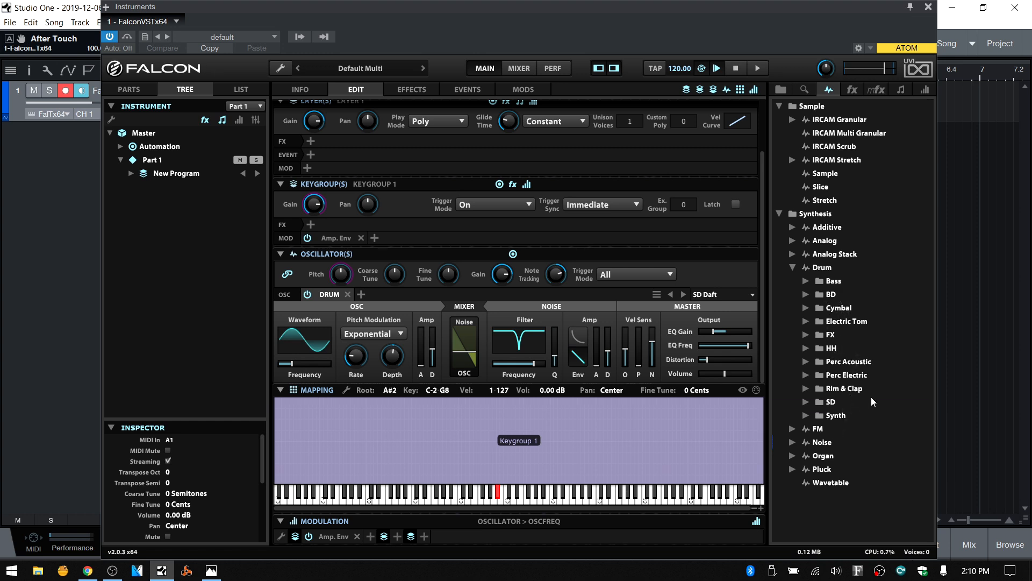
click(792, 268)
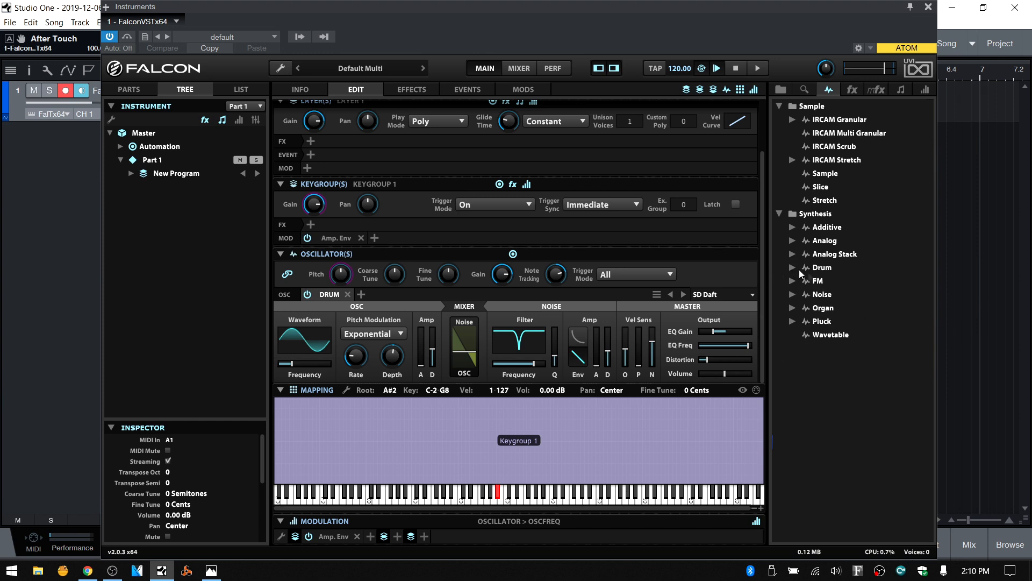
right_click(577, 415)
click(462, 99)
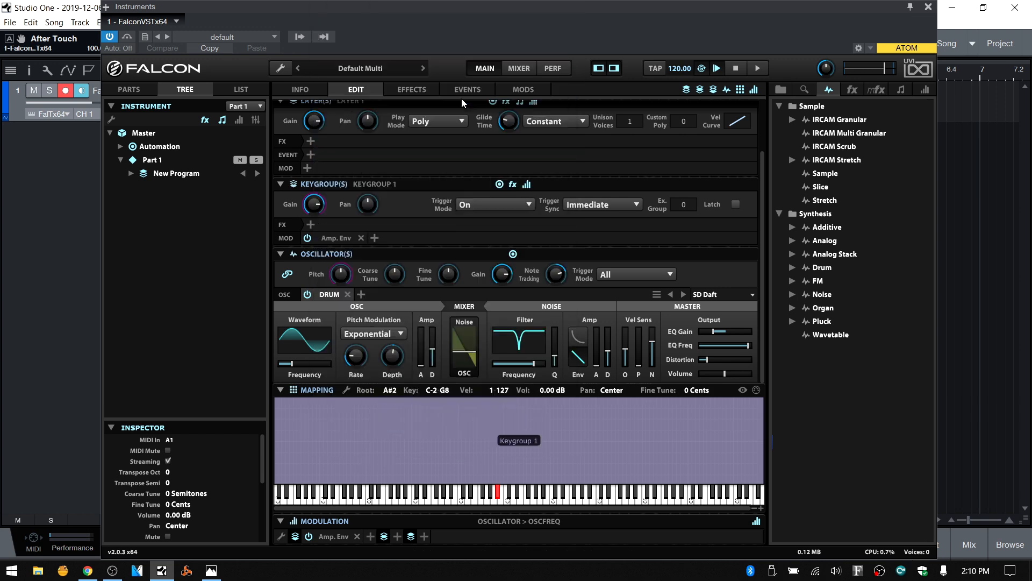
click(792, 282)
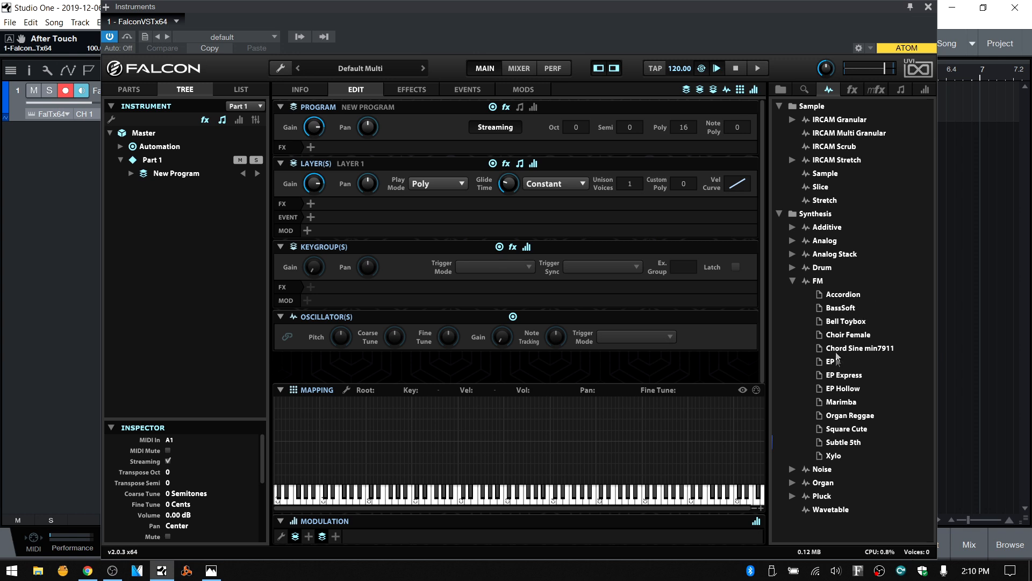
drag(847, 322, 538, 401)
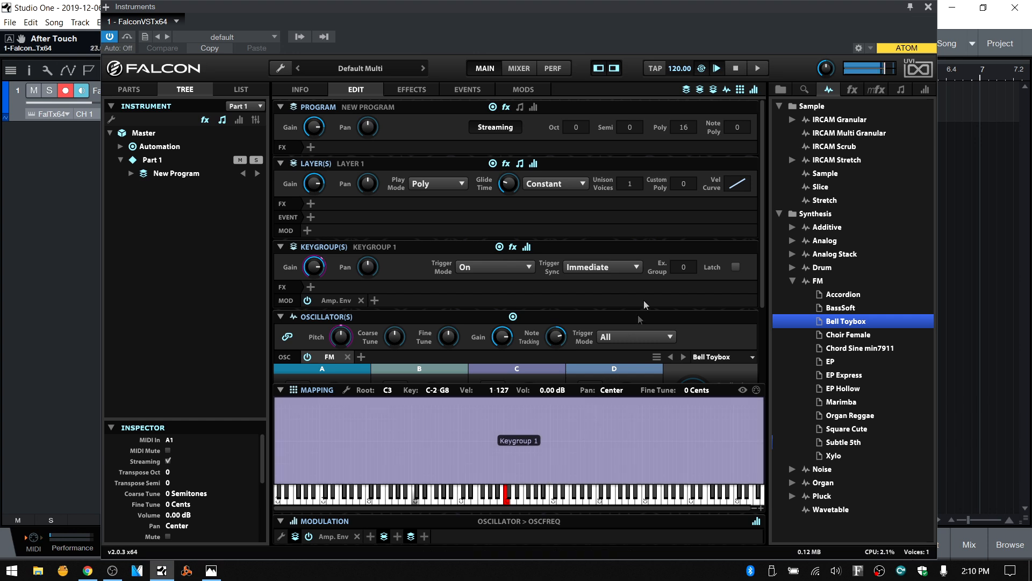
drag(760, 195, 752, 305)
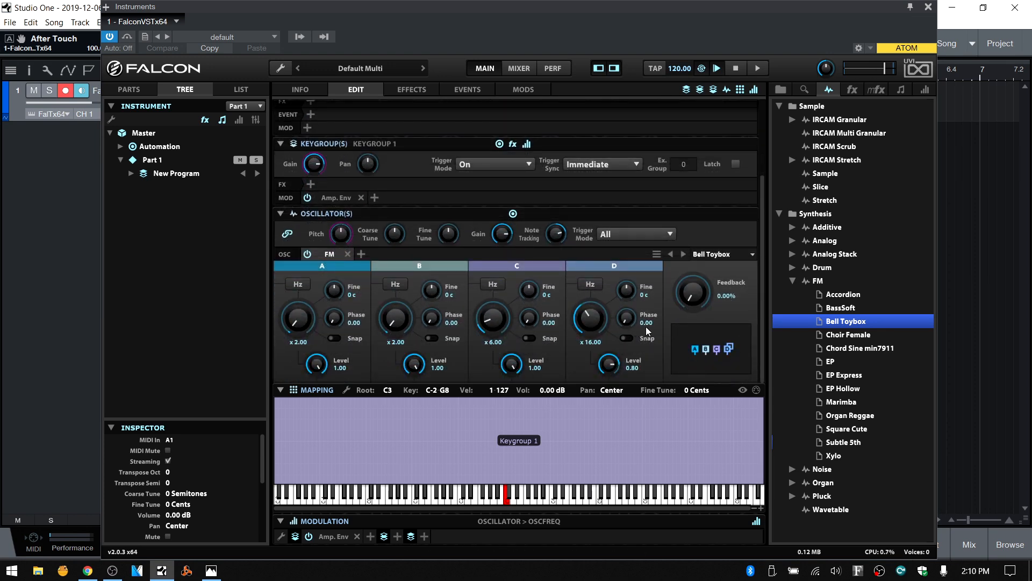
Step: Delete the Bell Toybox keygroup and list the presets of the Noise and Organ oscillators in turn
right_click(595, 456)
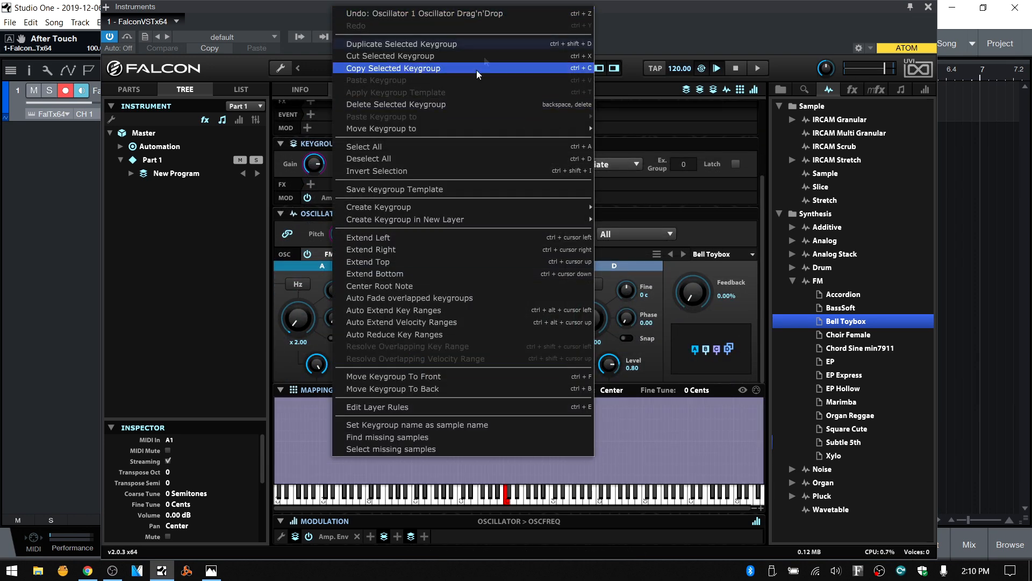
click(463, 105)
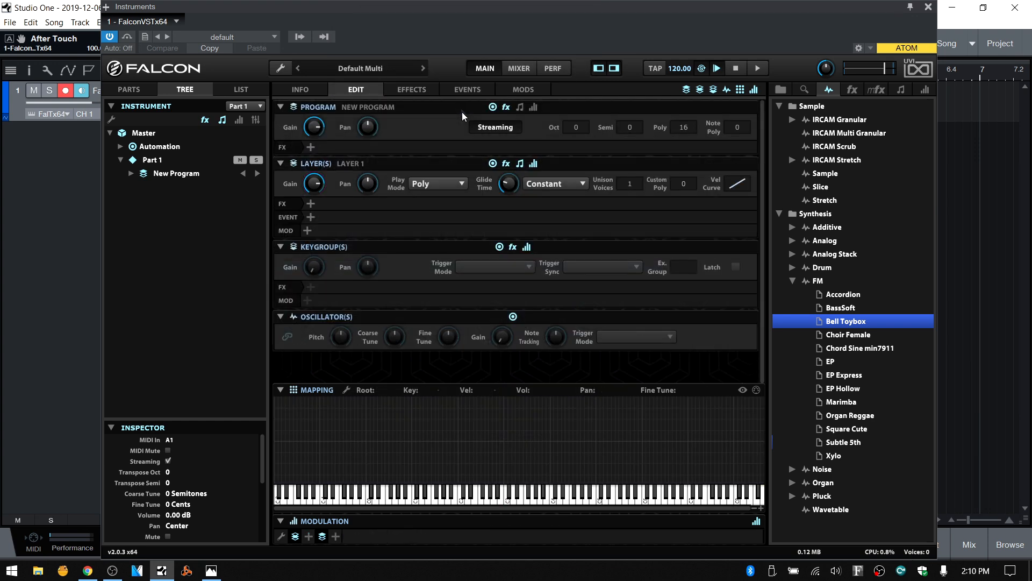
click(789, 281)
click(790, 295)
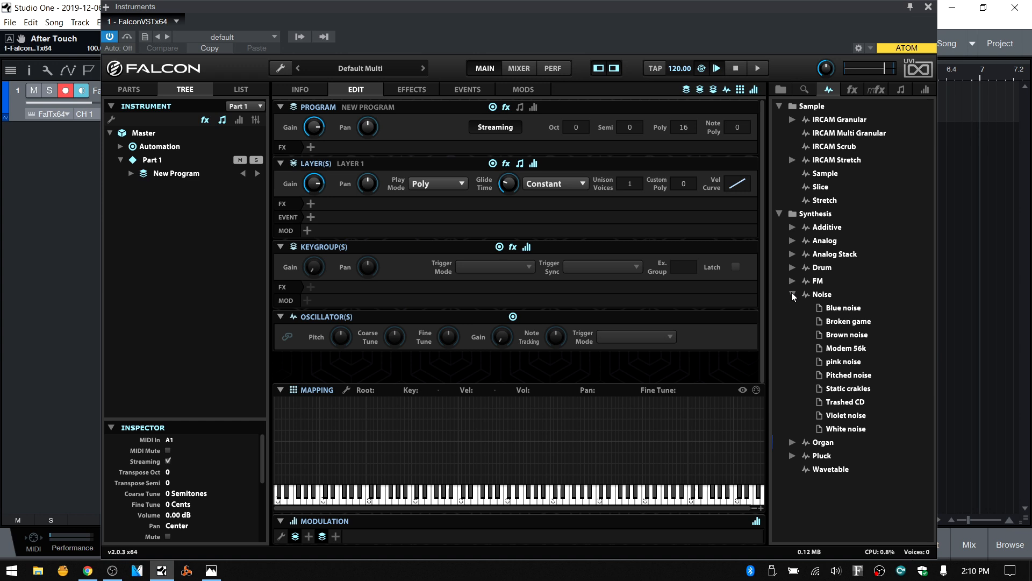
click(791, 294)
click(793, 308)
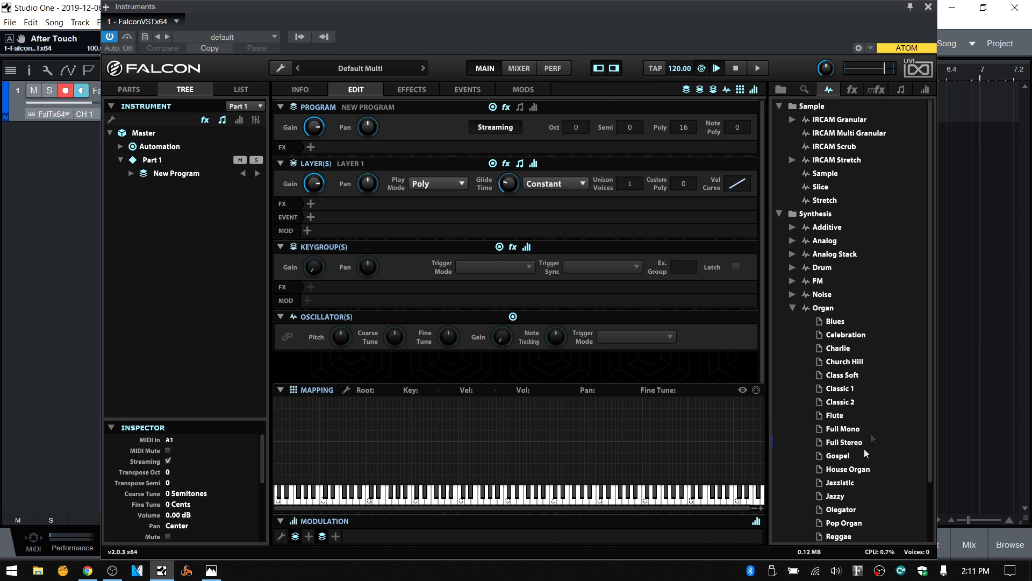
Step: Load the Organ preset House Organ into the keyboard mapping and adjust its 8' and 5 1/3' drawbar gains
drag(849, 469, 501, 484)
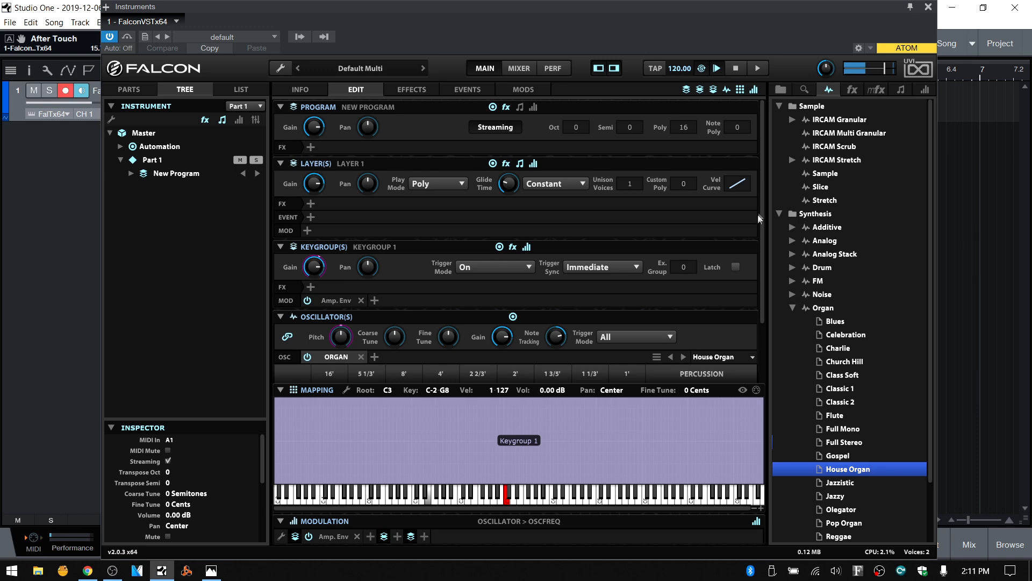
drag(762, 202, 766, 301)
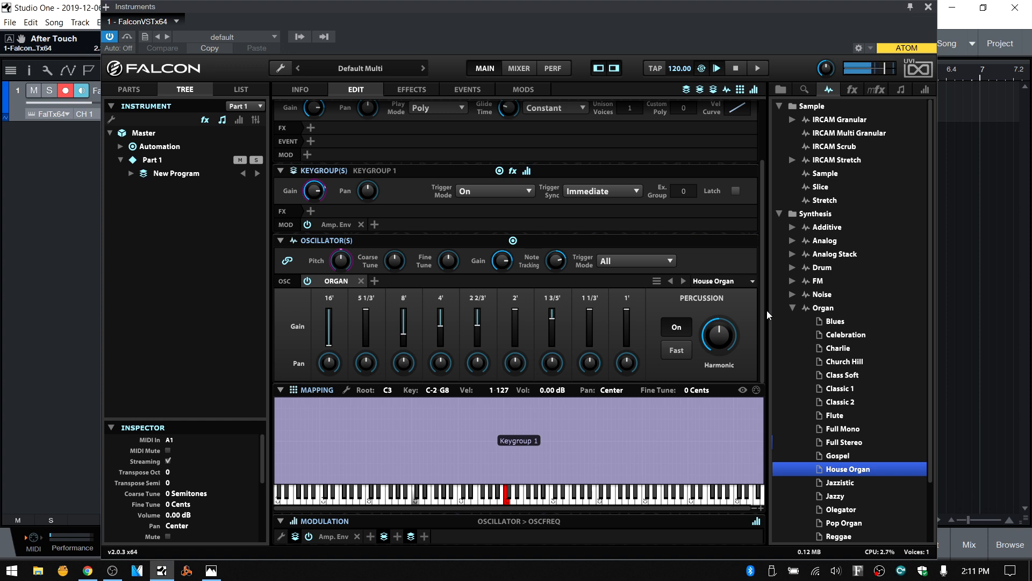
drag(402, 324, 366, 336)
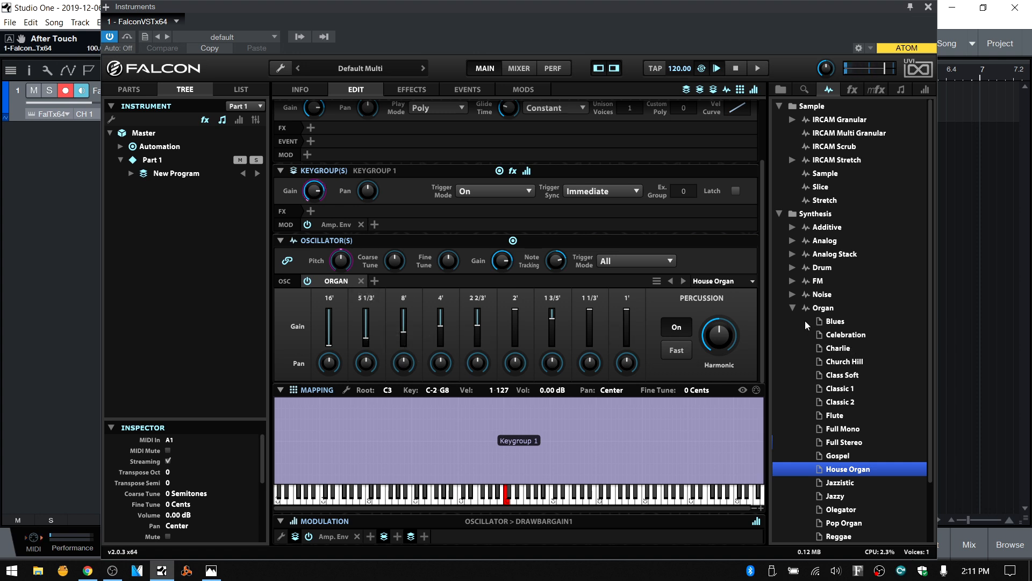
Step: Delete the House Organ keygroup and load the Guitar preset from the Pluck oscillator's Pluck folder into the keyboard mapping
click(792, 310)
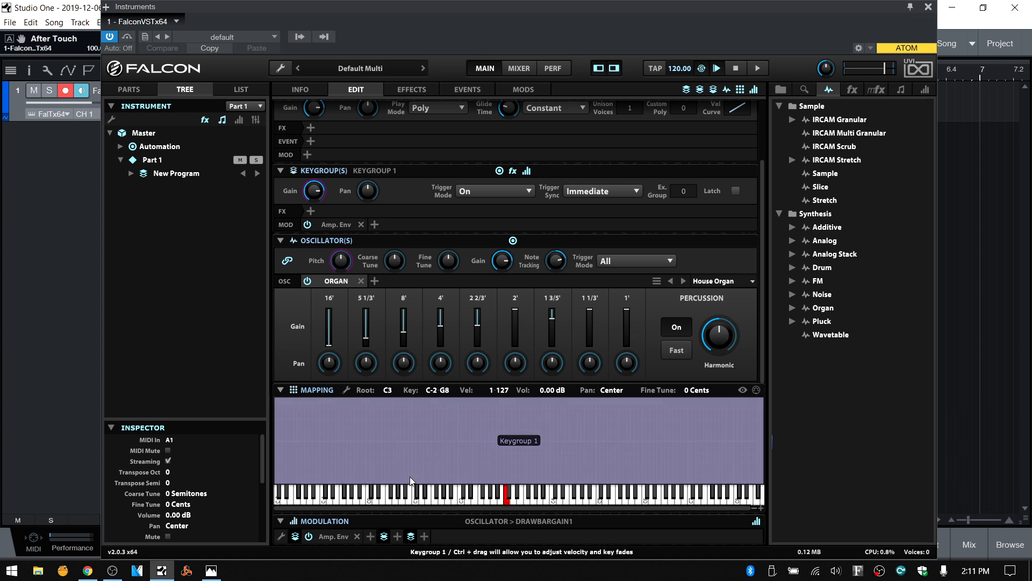
right_click(397, 457)
click(499, 105)
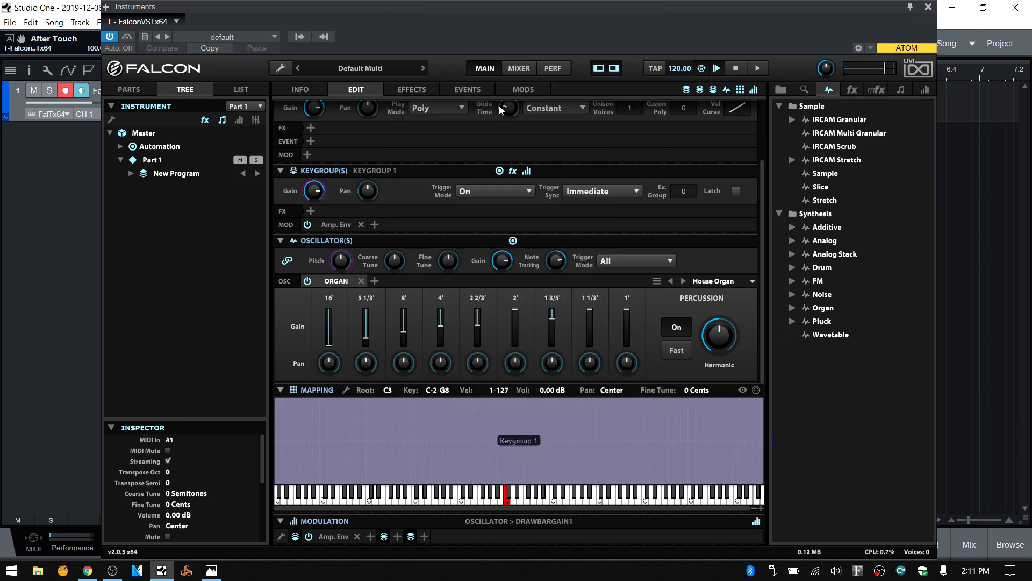
click(791, 321)
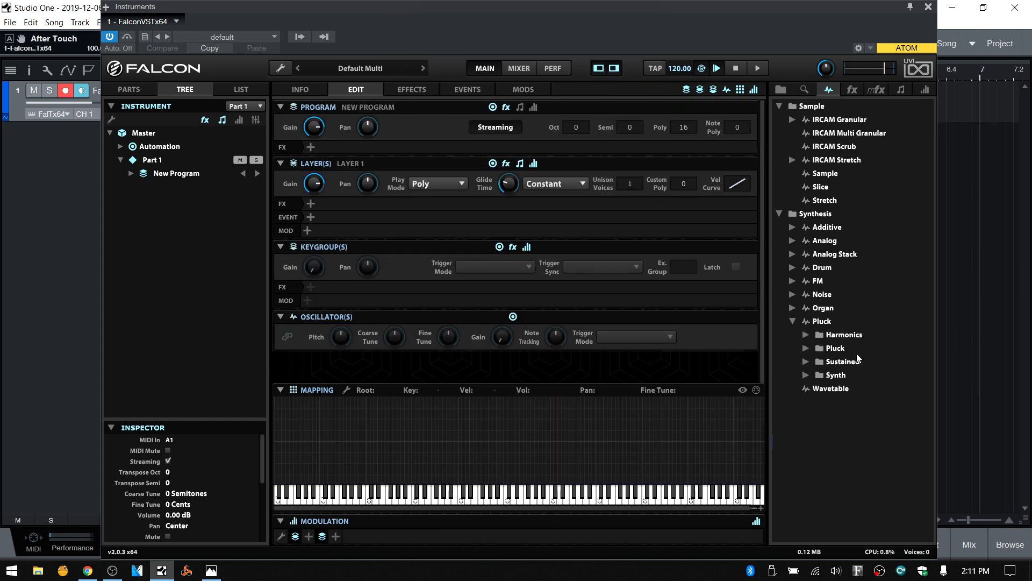
click(805, 349)
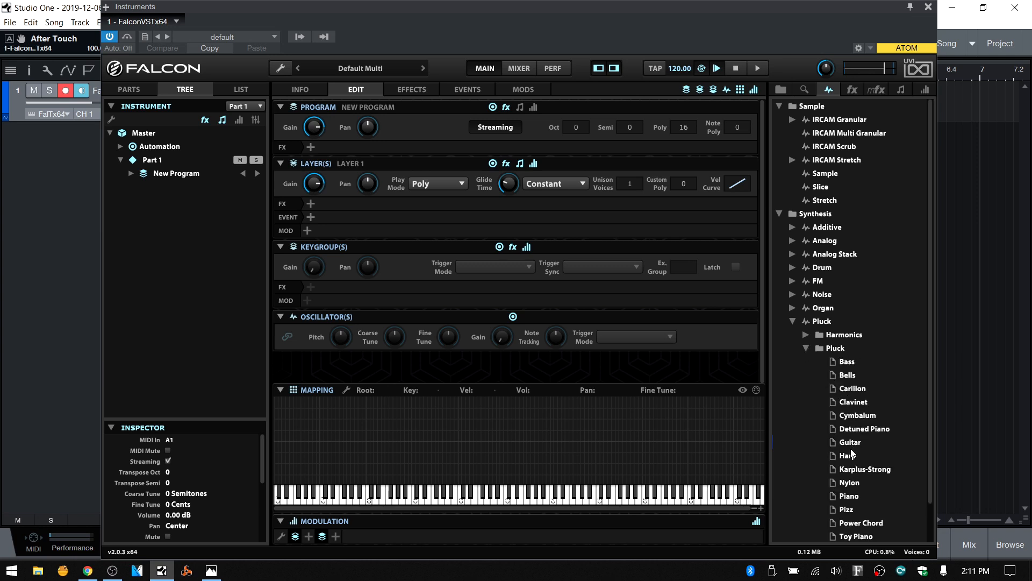
drag(849, 443, 516, 400)
click(363, 497)
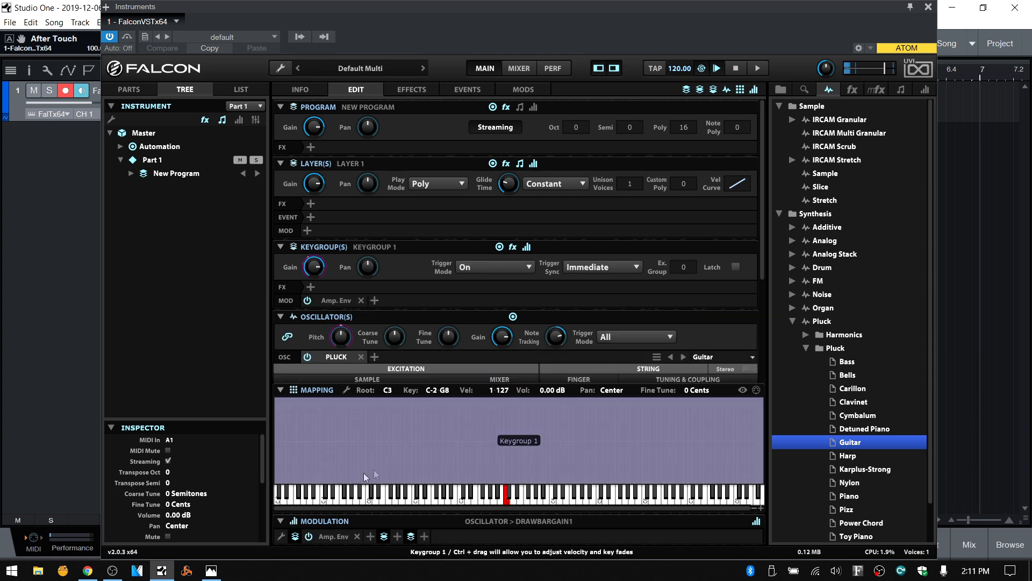
drag(761, 229, 761, 365)
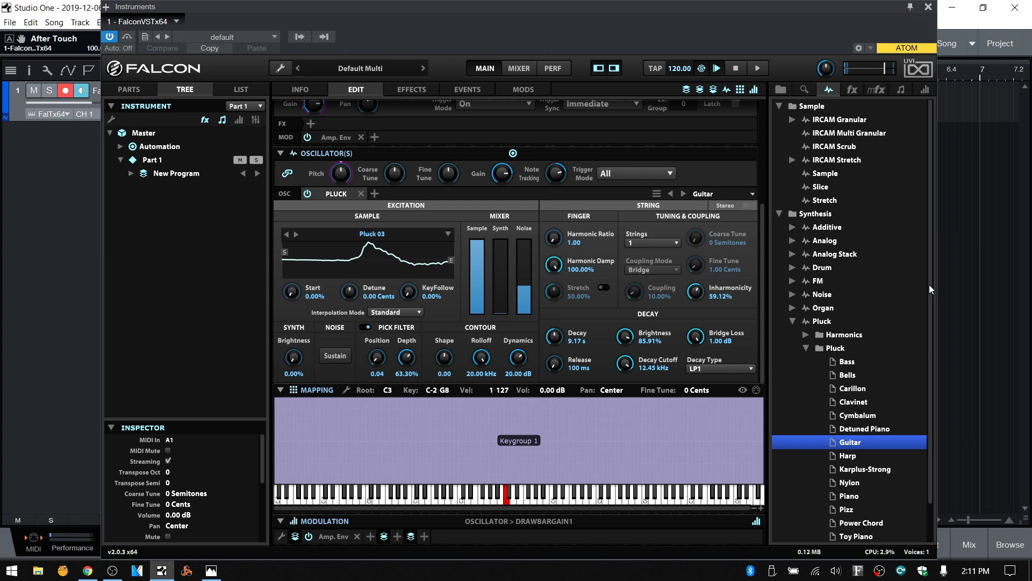
Step: Replace the Guitar keygroup with the Harp preset from the Pluck folder and play a low note to audition it
scroll(931, 376, down, 1)
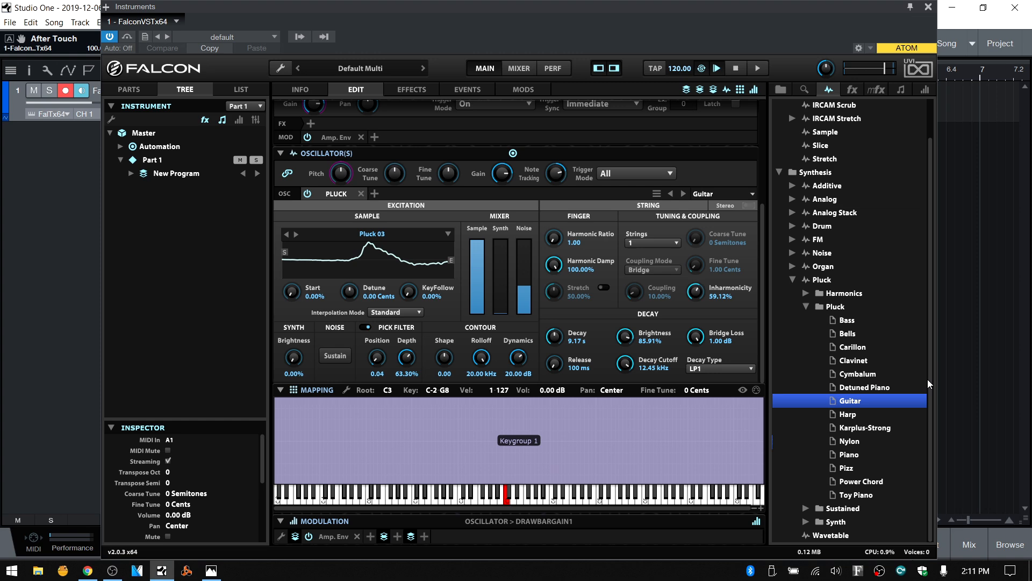
right_click(591, 454)
click(475, 101)
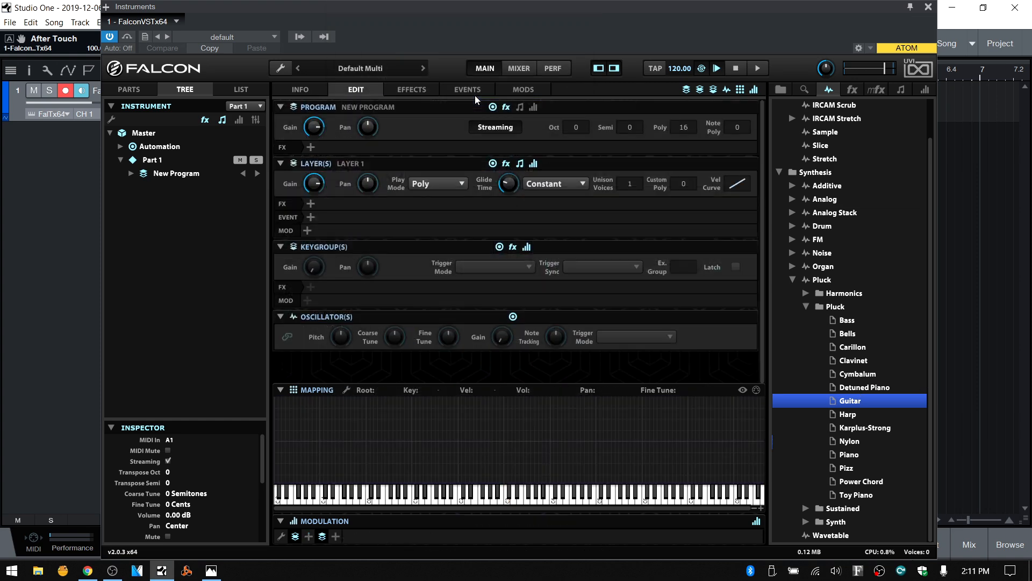
drag(848, 414, 521, 403)
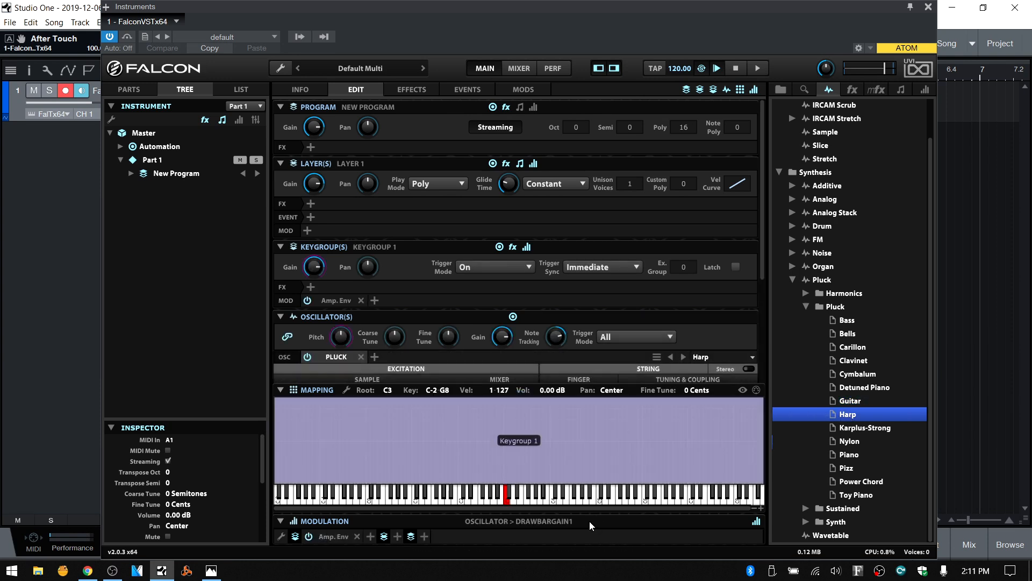
click(356, 495)
Step: Add an IReverb effect with the 01 Cathedral 33m preset to the layer, with Time at 65.44% and Wet at 20.80%
click(312, 203)
mouse_move(371, 230)
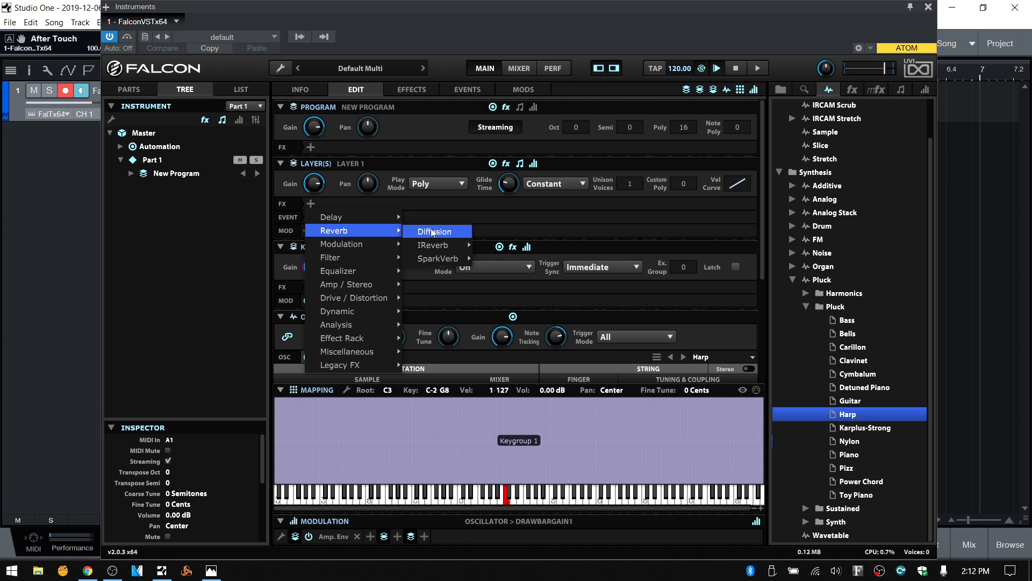
mouse_move(435, 243)
mouse_move(528, 261)
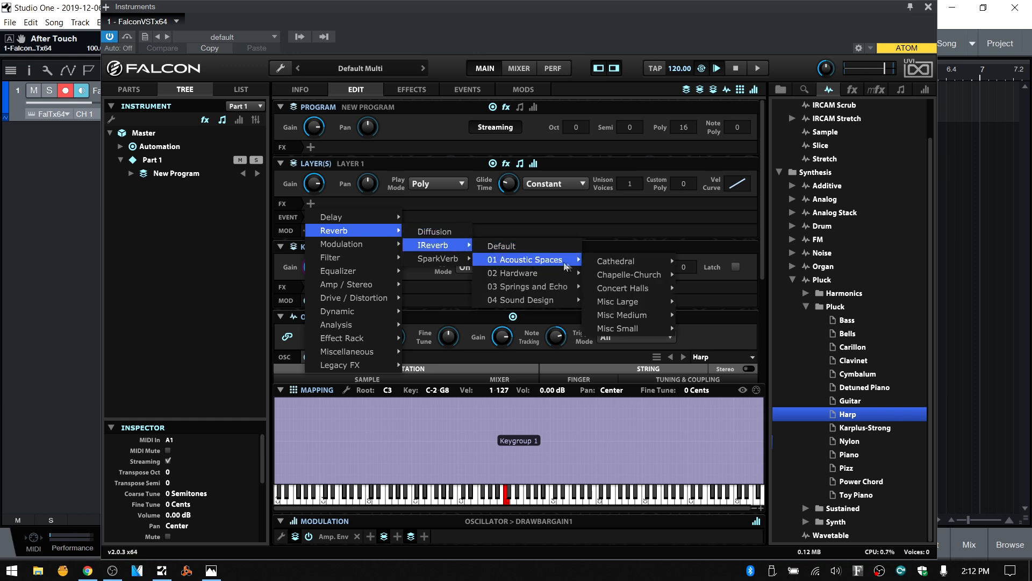
mouse_move(619, 261)
click(709, 261)
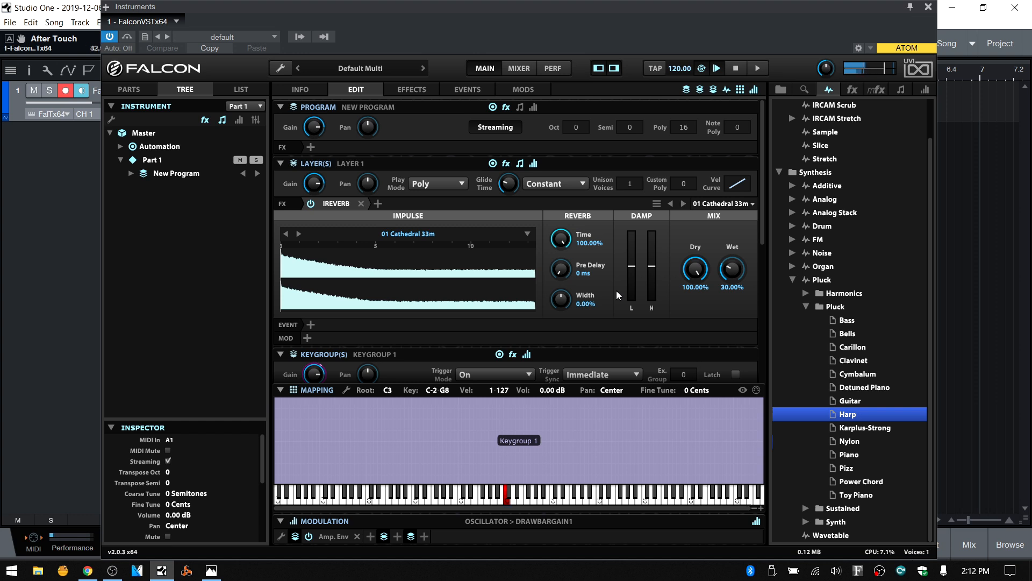
drag(560, 240, 562, 271)
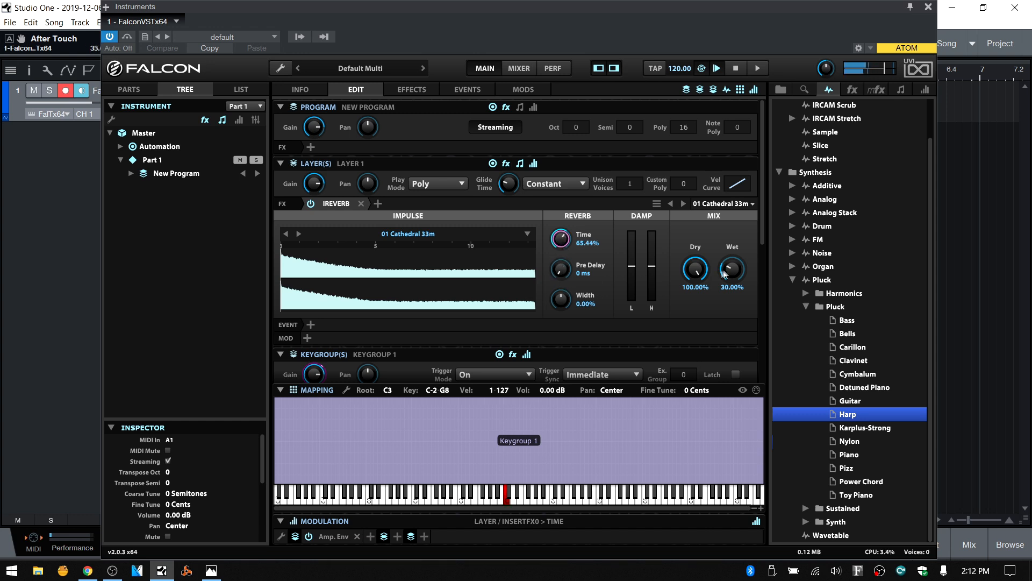
drag(734, 277, 737, 293)
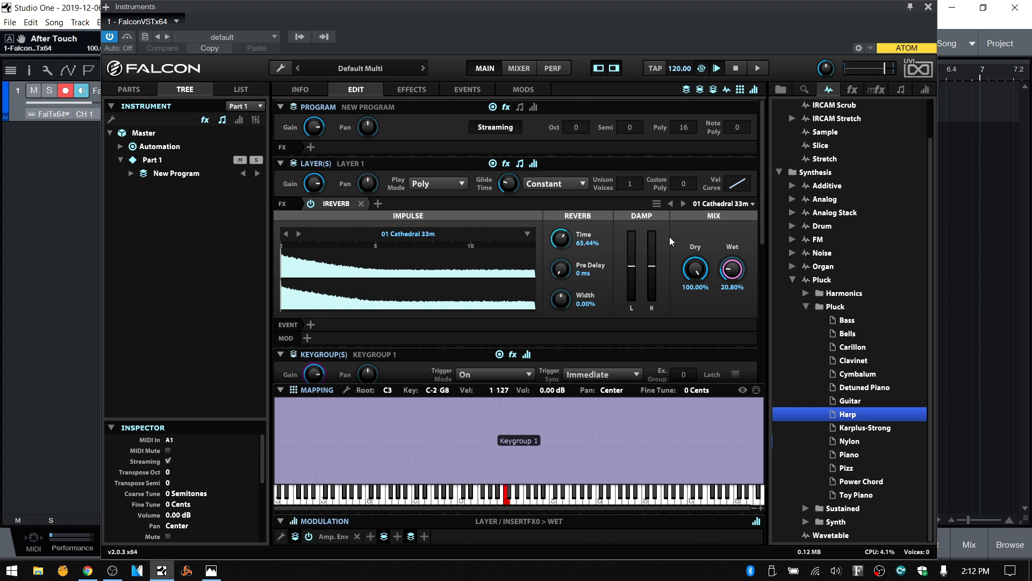
Step: Delete the Harp keygroup from the keyboard mapping and collapse the Pluck and Synthesis folders in the oscillator browser
right_click(626, 444)
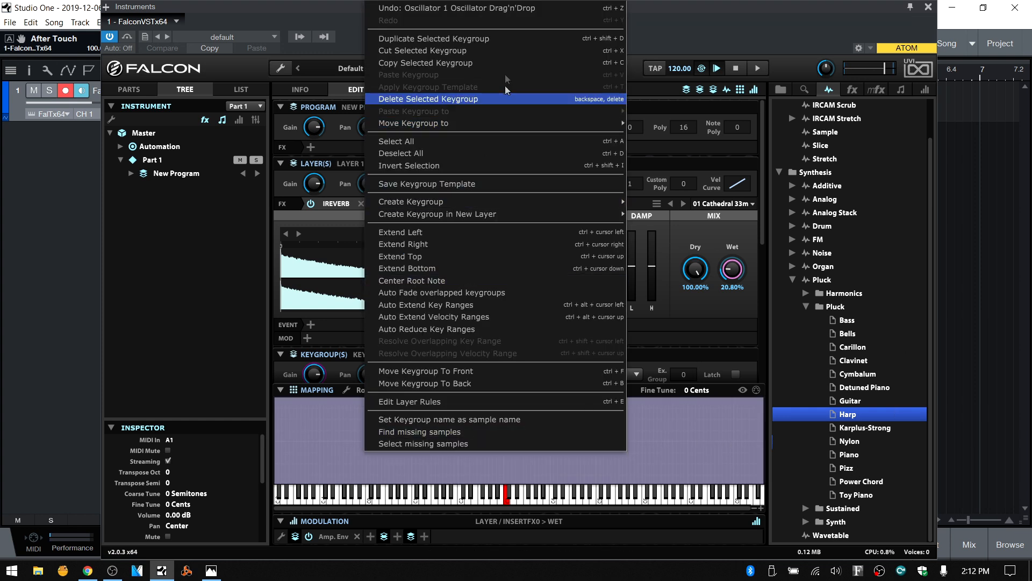
click(495, 98)
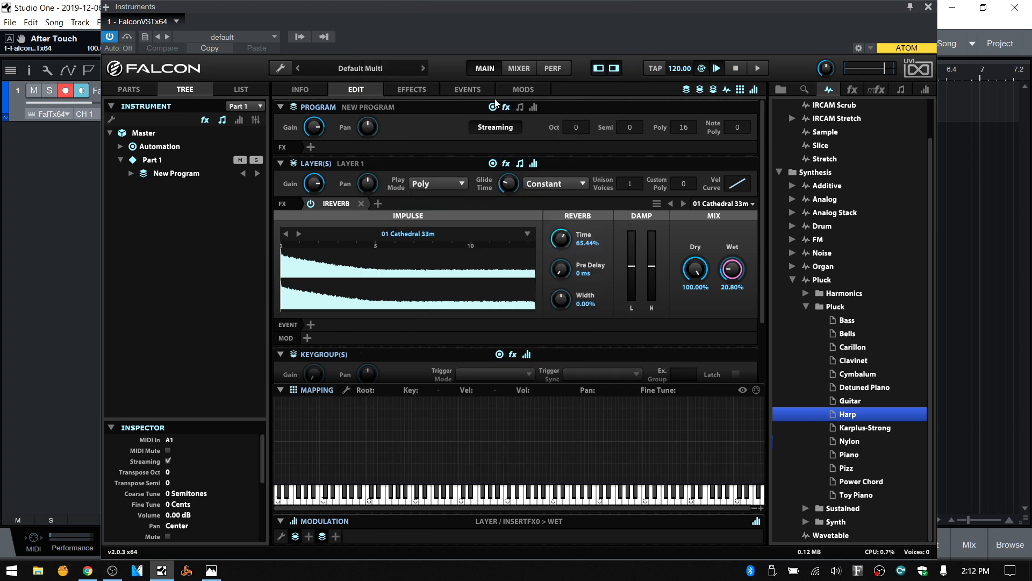
click(805, 305)
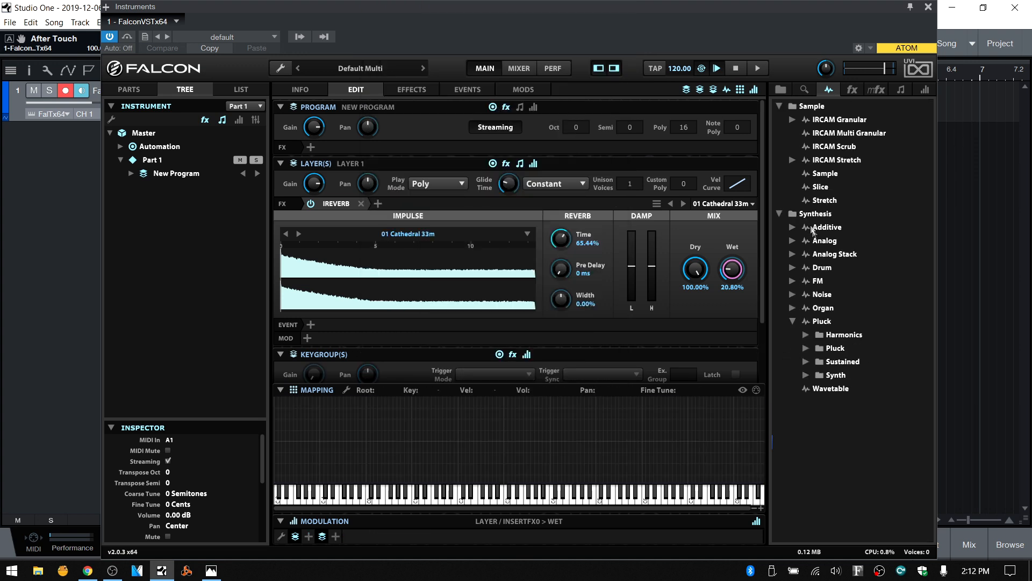
click(791, 322)
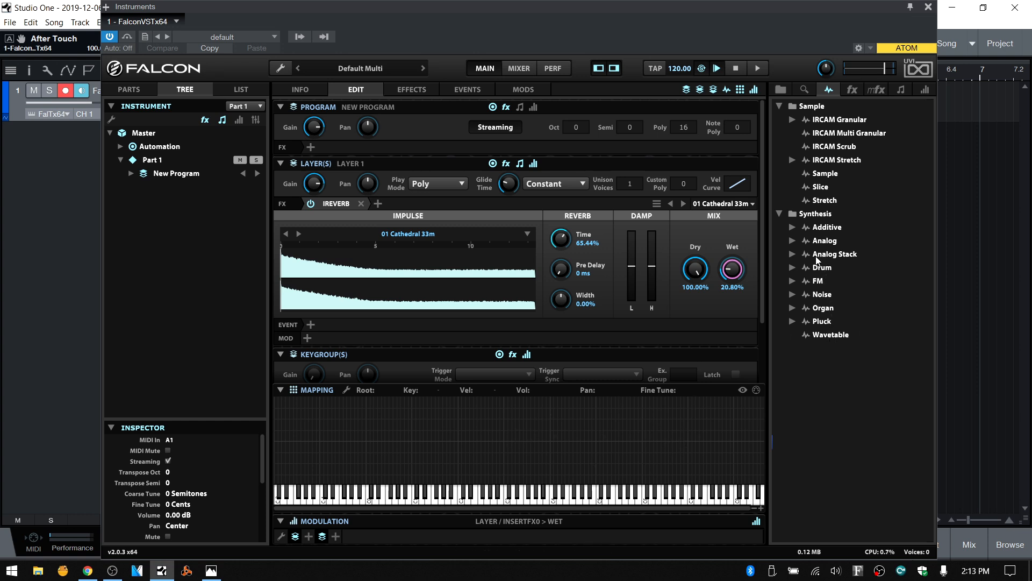
click(779, 214)
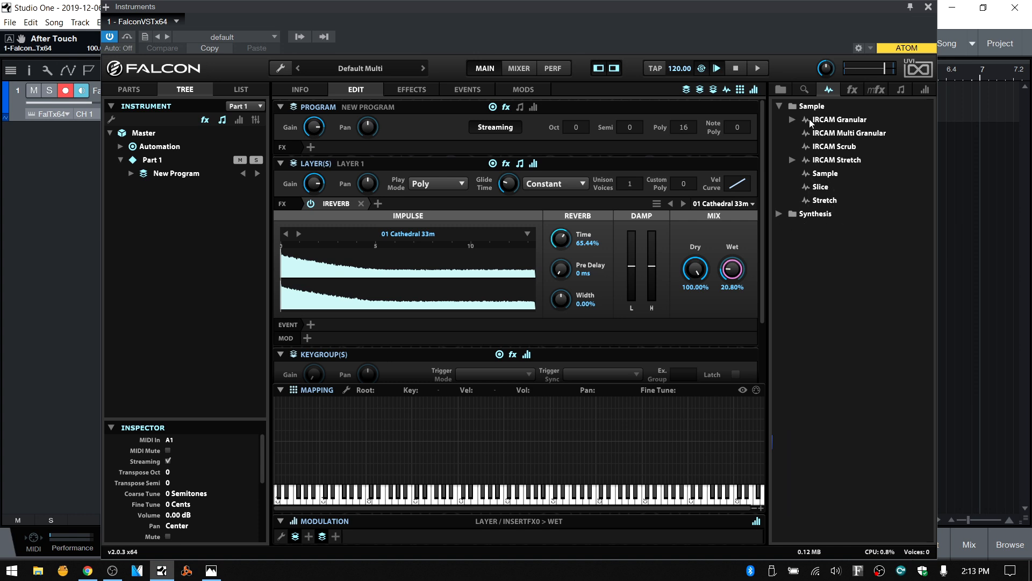
Step: Expand the Sounds and Samples folder under Places in the file browser and check the options available for Reason Refills and Patches
click(780, 91)
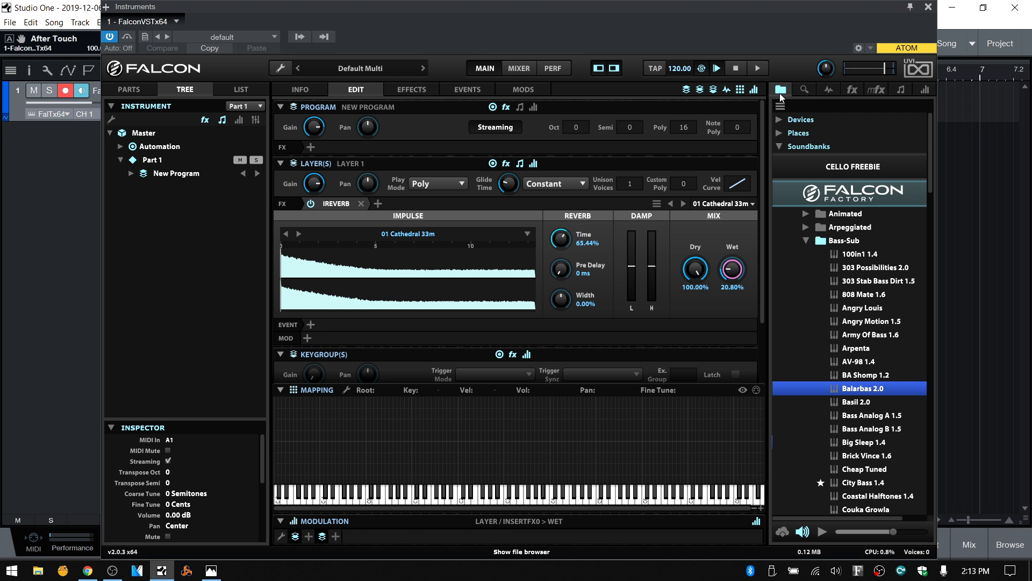
click(782, 132)
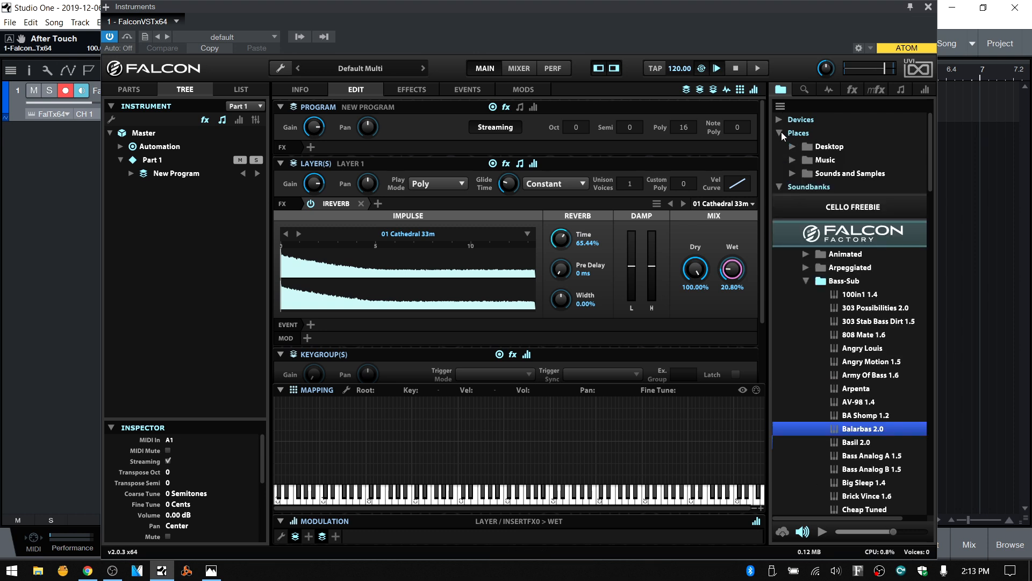
click(824, 175)
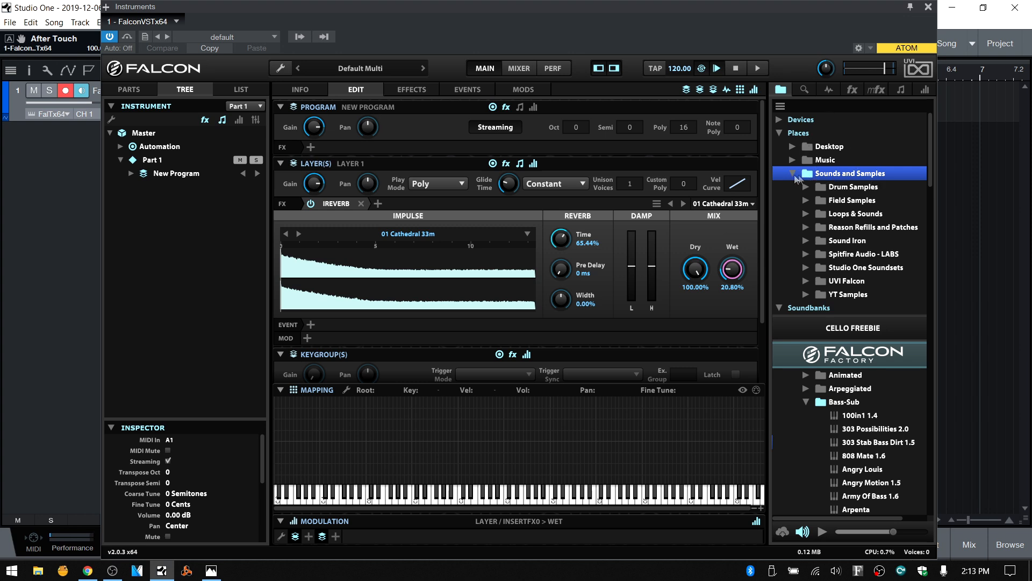
click(846, 228)
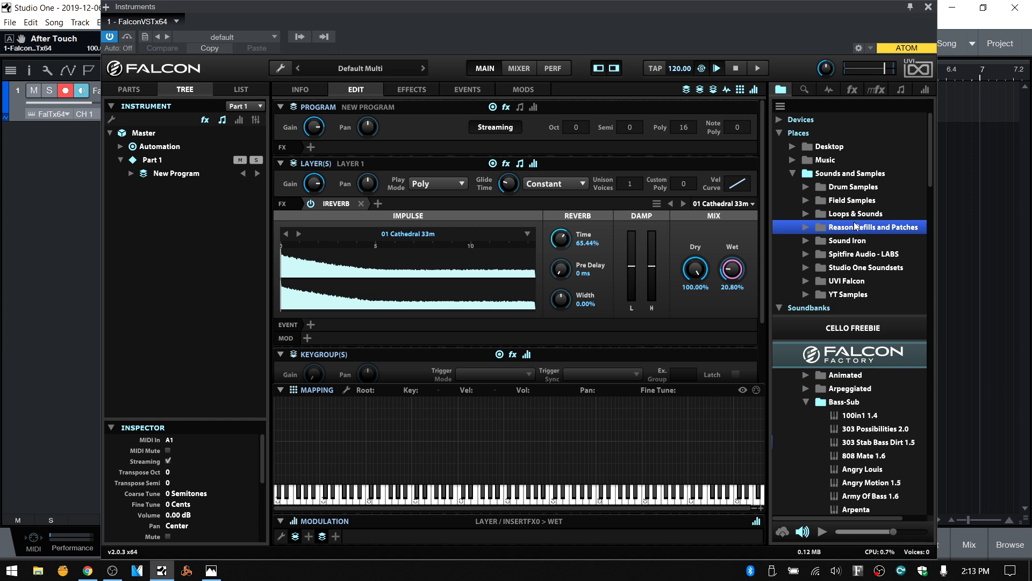
right_click(855, 228)
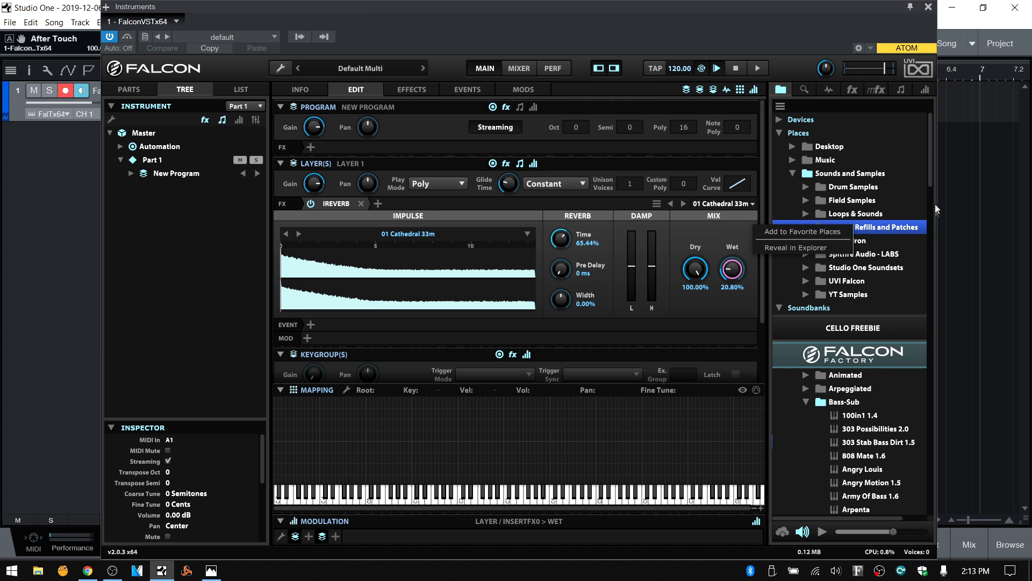
click(933, 170)
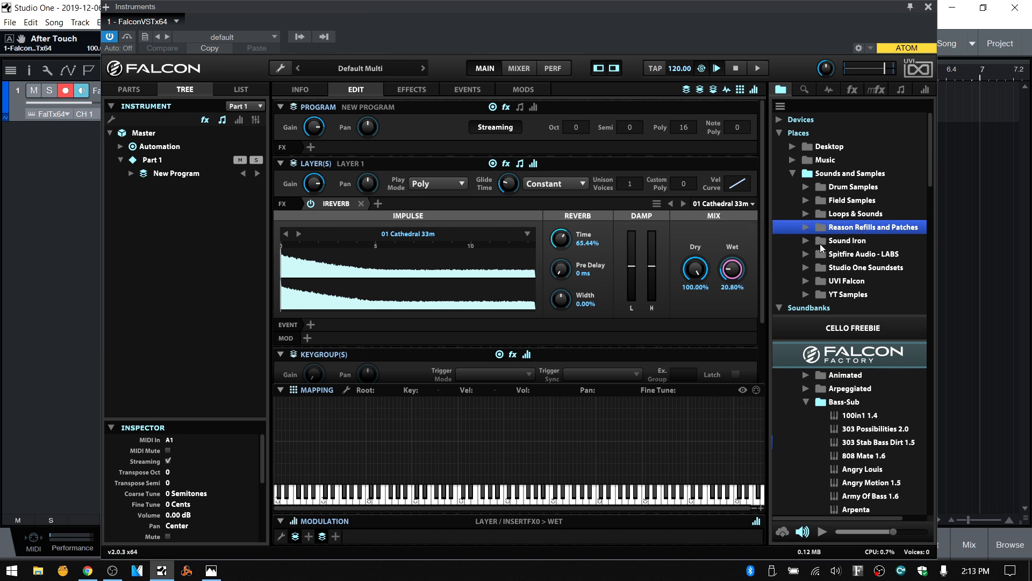
Step: Audition samples in Field Samples > Random Sounds and load the door-singing.wav sample into the keyboard mapping
click(819, 200)
click(807, 200)
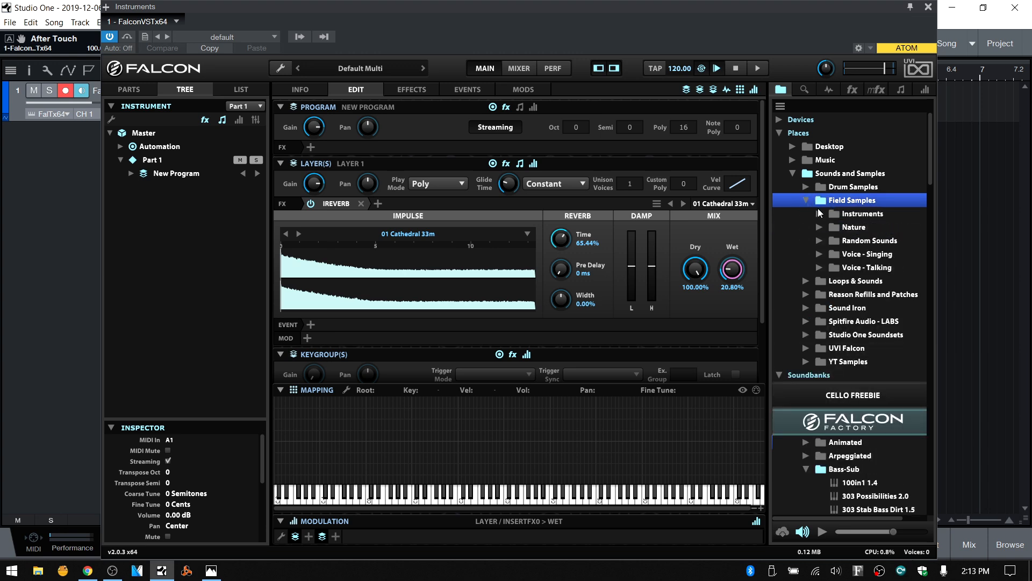
click(819, 241)
scroll(847, 250, down, 5)
click(875, 215)
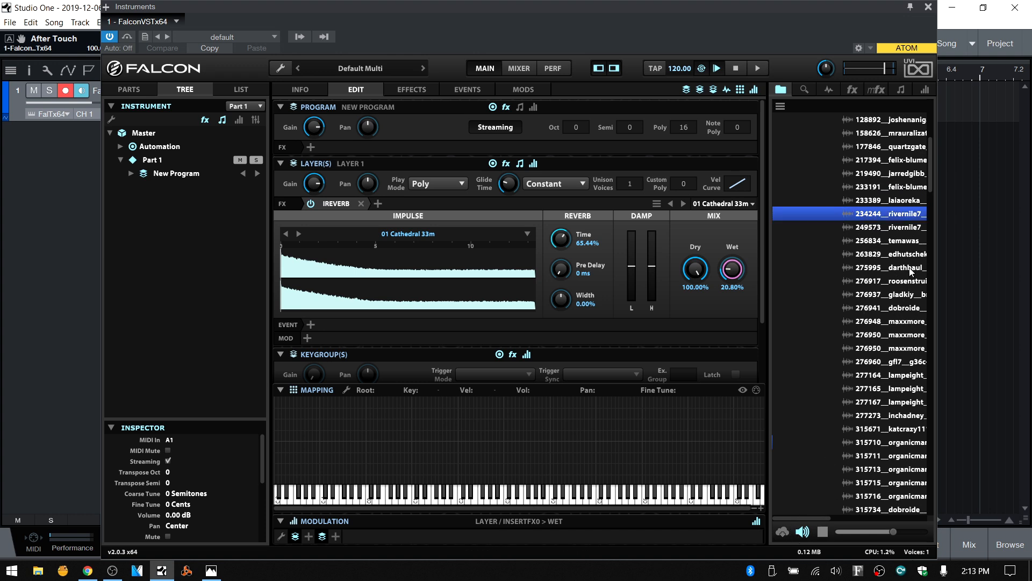
click(895, 243)
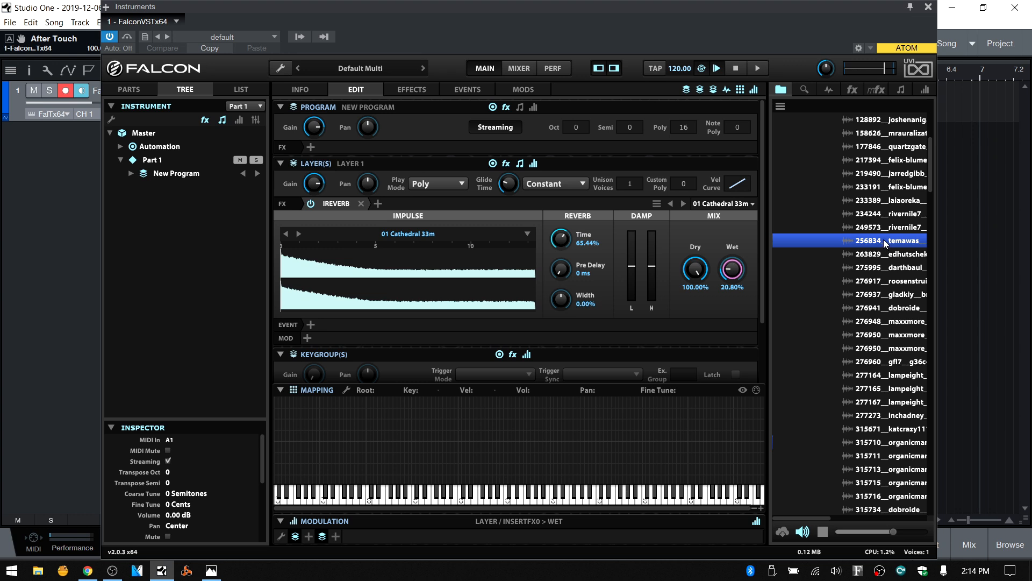
drag(884, 240, 484, 403)
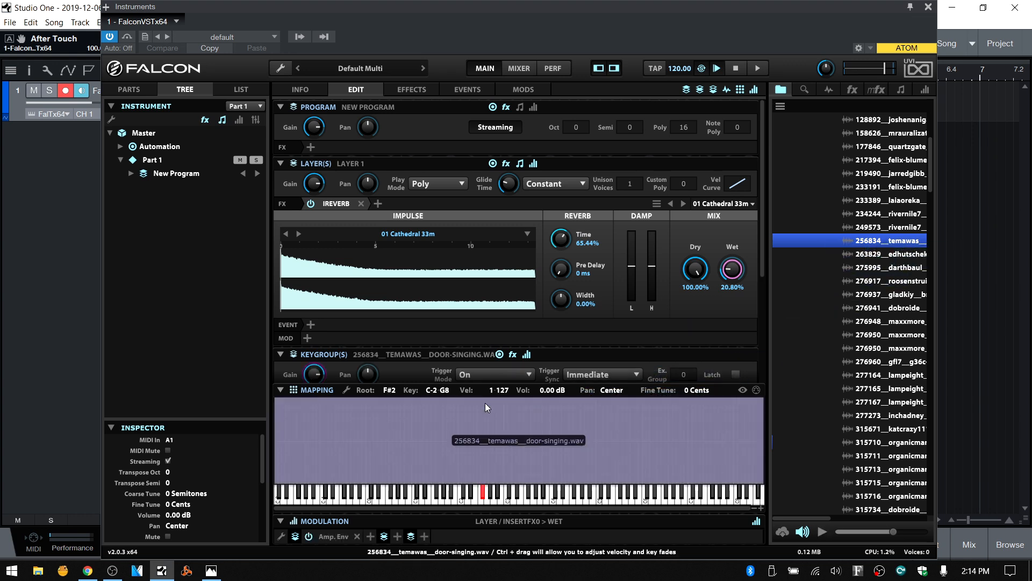
click(803, 532)
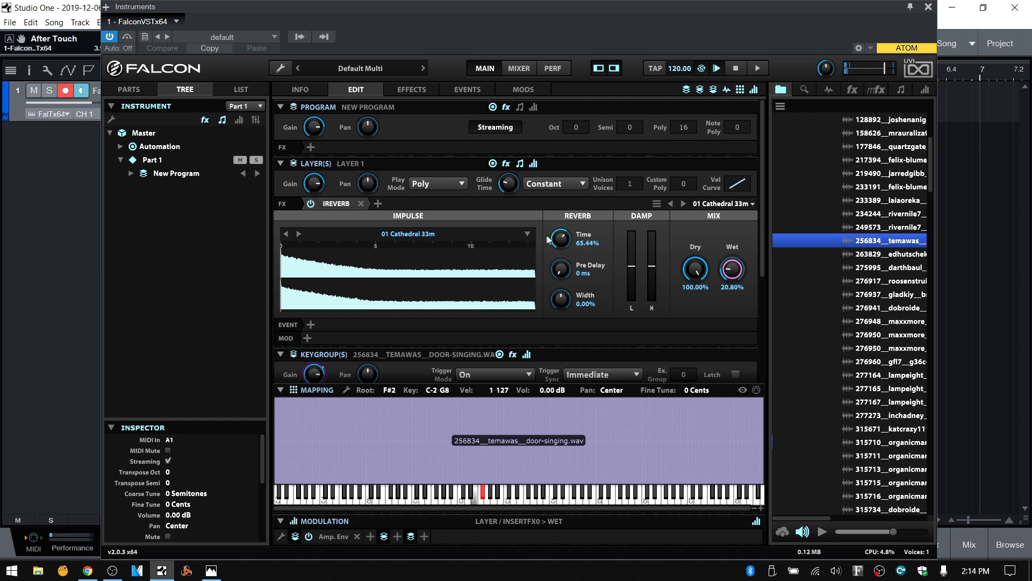
Step: Set the IReverb Wet level to 15.60% and hide the mapping editor to examine the Sample oscillator's waveform
drag(735, 273, 736, 287)
drag(764, 227, 757, 334)
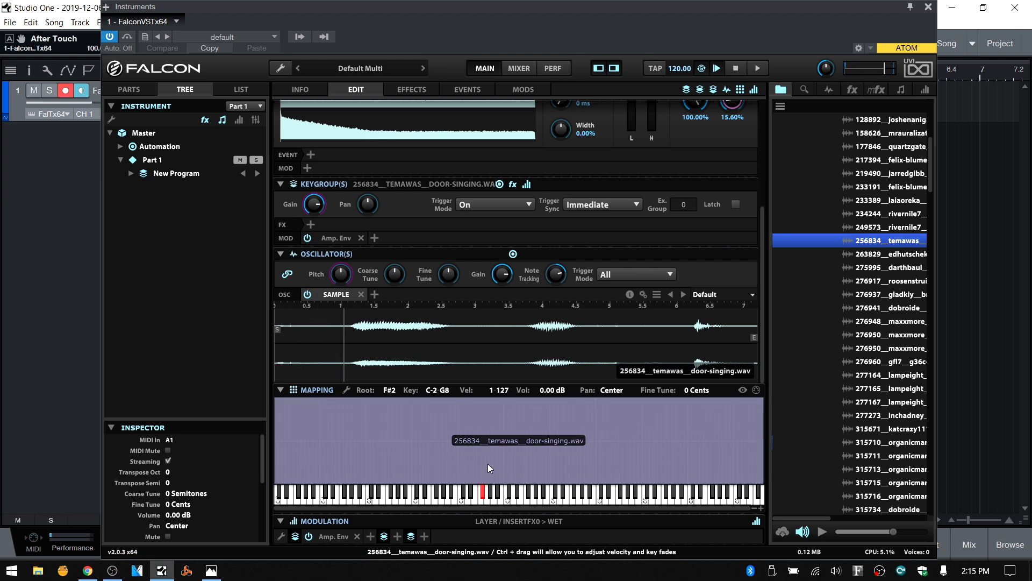
click(740, 90)
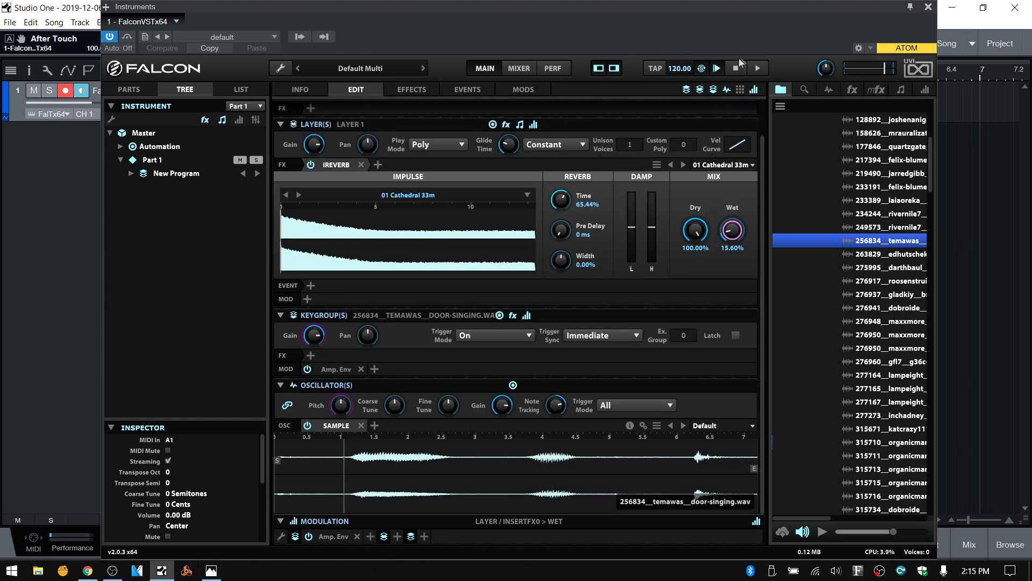
scroll(595, 386, up, 1)
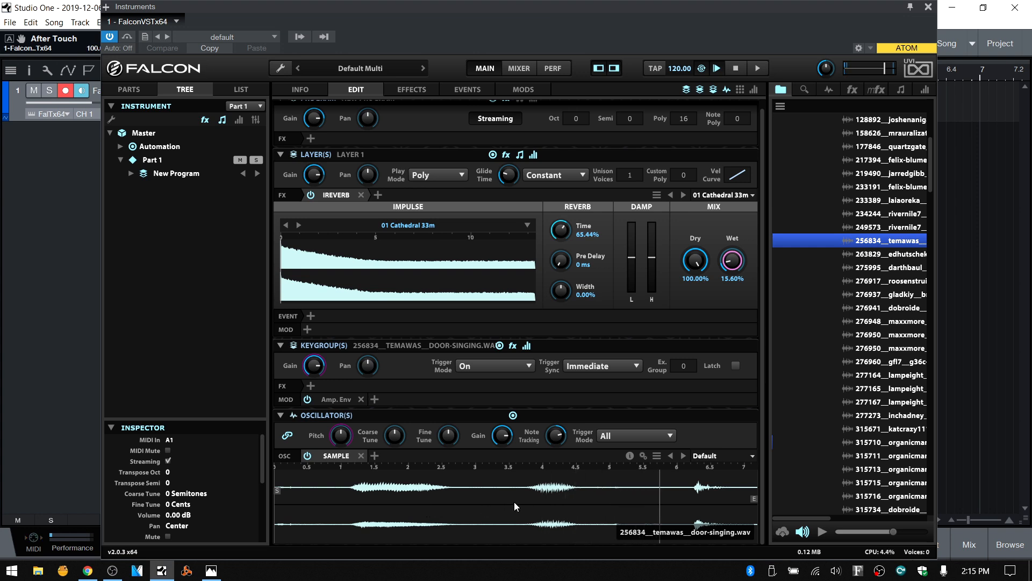
Step: Change the door-singing keygroup's oscillator type from Sample to IRCAM Granular
click(333, 458)
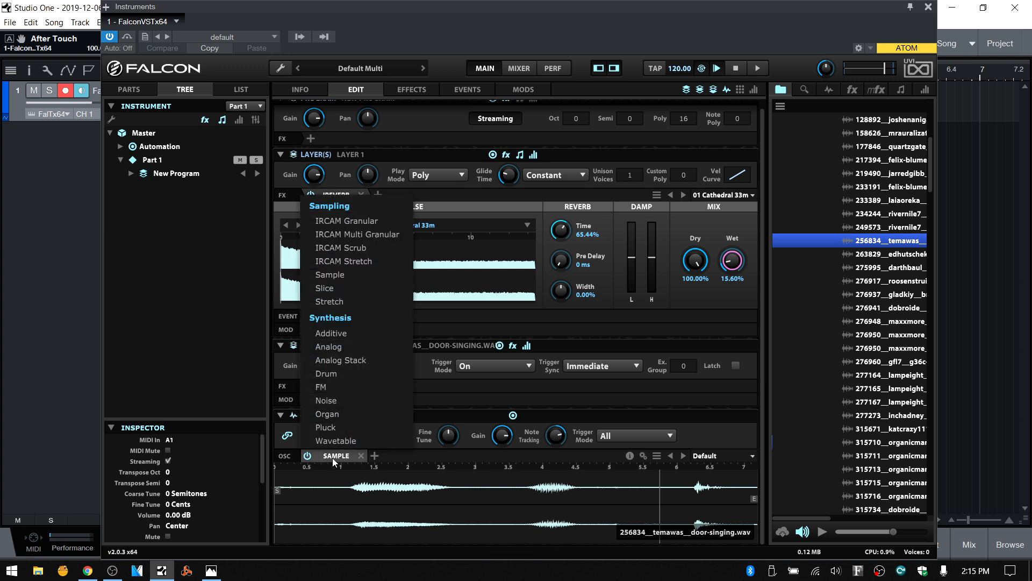
click(366, 223)
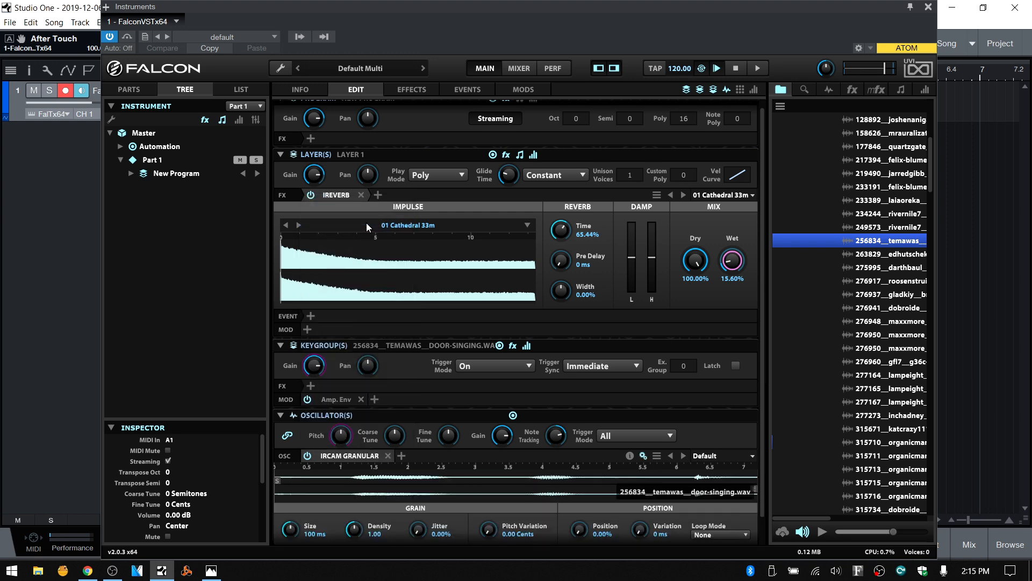
drag(763, 415, 758, 530)
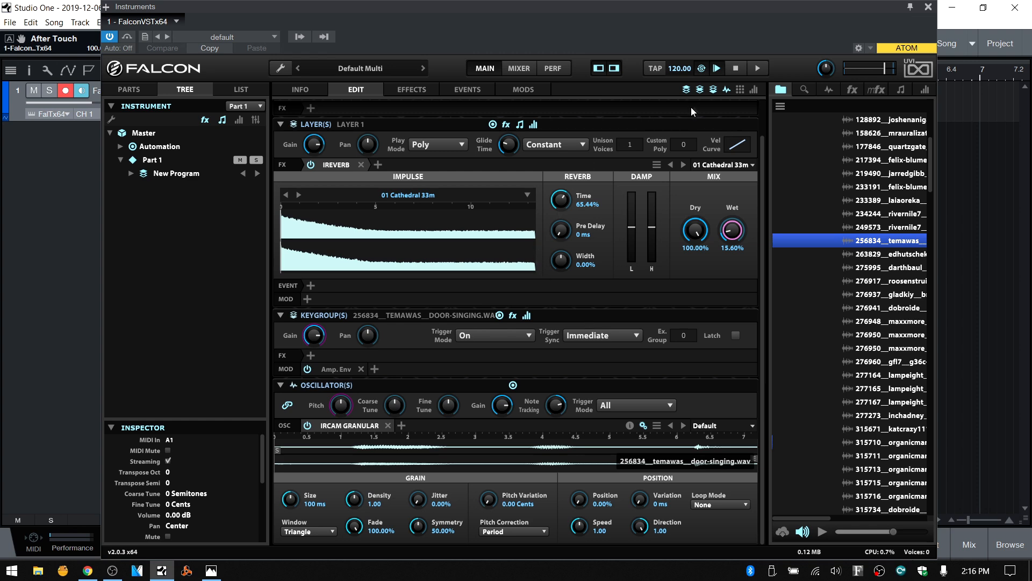
Step: Hide the Layer and Program sections and show the mapping editor section
click(701, 92)
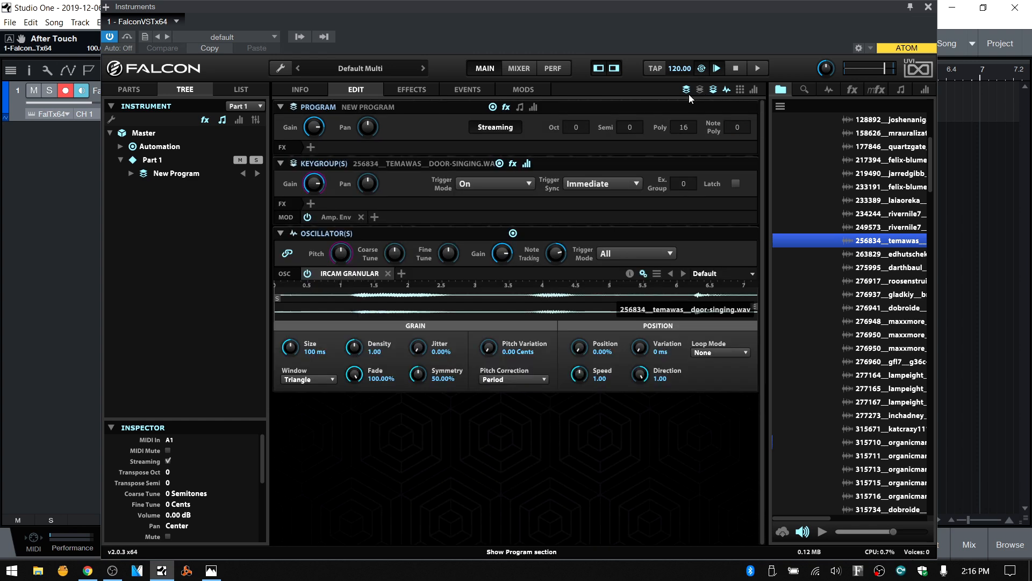
click(685, 90)
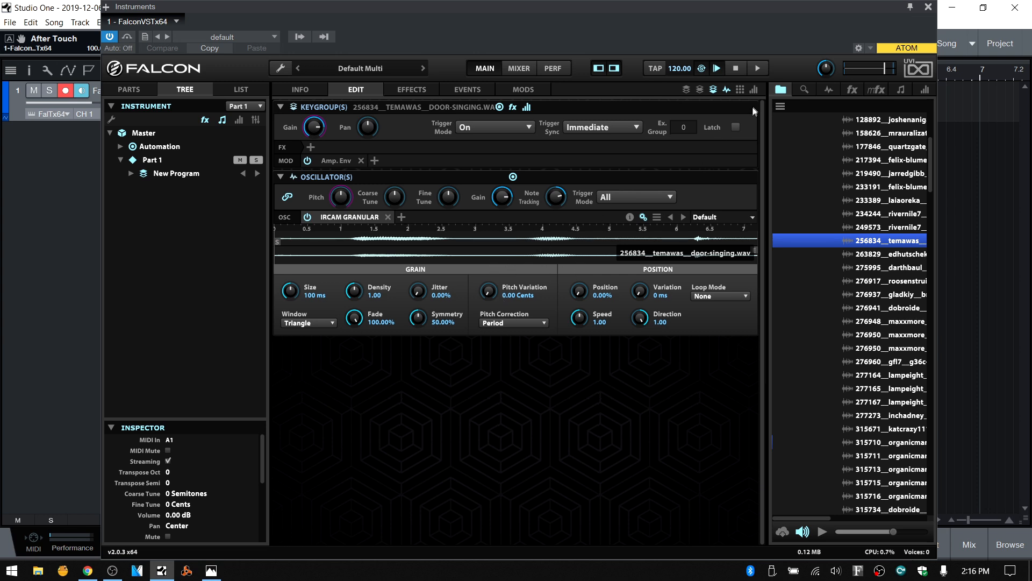
click(741, 90)
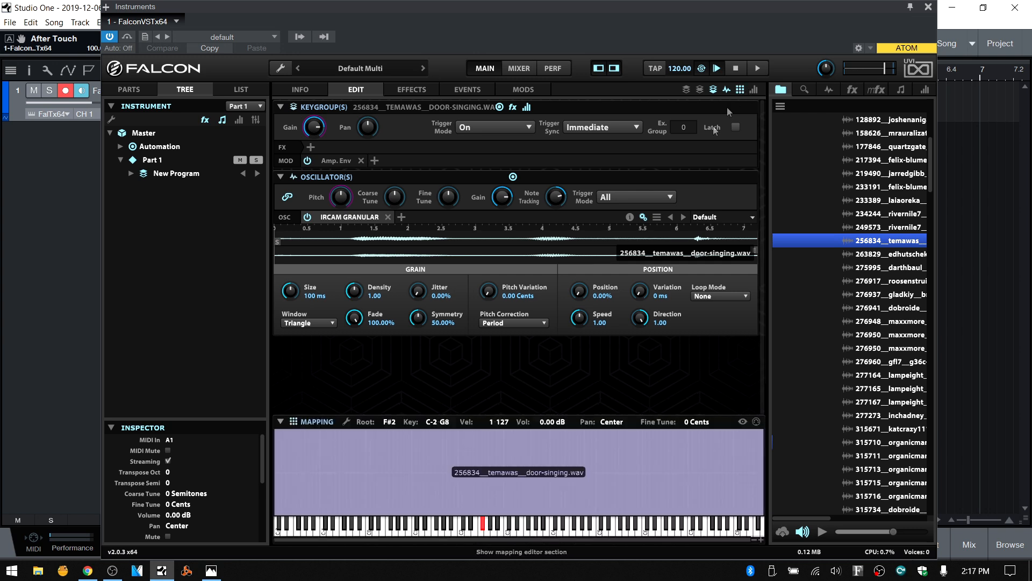
Step: Set the IRCAM Granular oscillator's Size to 48.4 ms, Jitter to 61.20%, Speed to 0.10 and Position to 48.40%
click(546, 262)
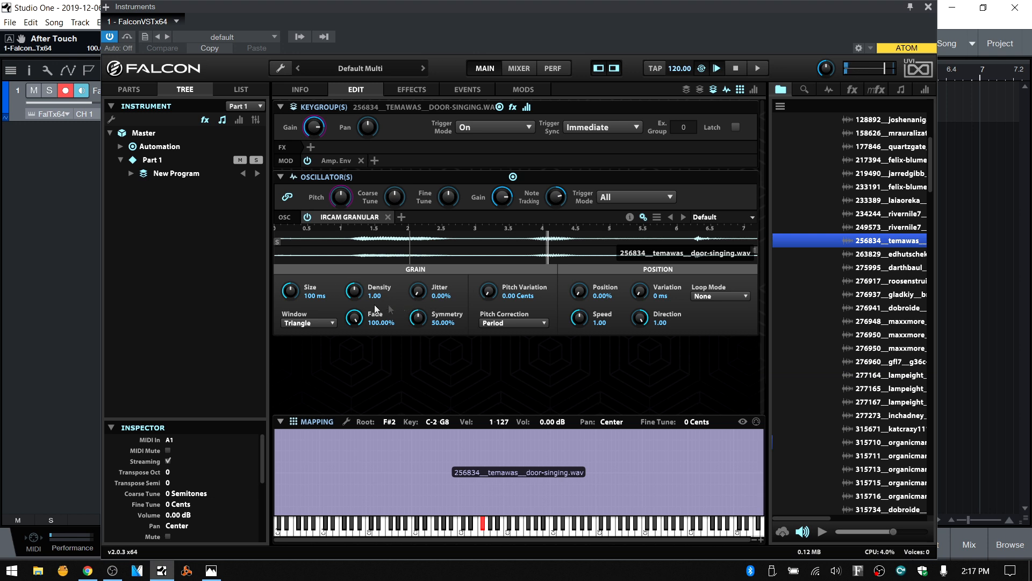
drag(290, 294, 296, 317)
drag(420, 292, 431, 194)
drag(580, 321, 579, 363)
mouse_move(579, 291)
mouse_down()
mouse_move(595, 185)
mouse_move(588, 212)
mouse_up()
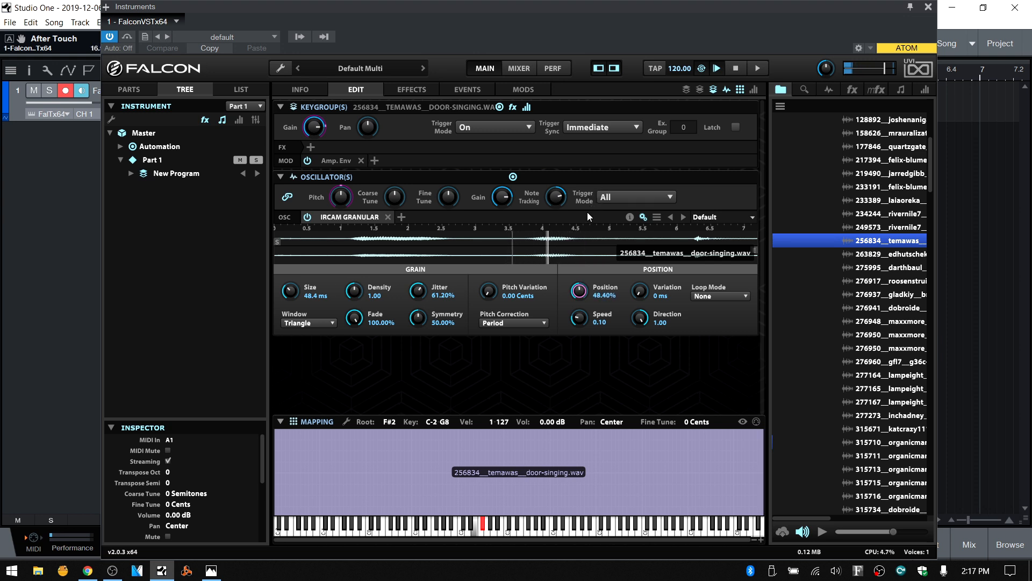
Step: Set the granular Loop Mode to Forward-Backward and mark a waveform region from about 3.5 s to 4.8 s
click(732, 296)
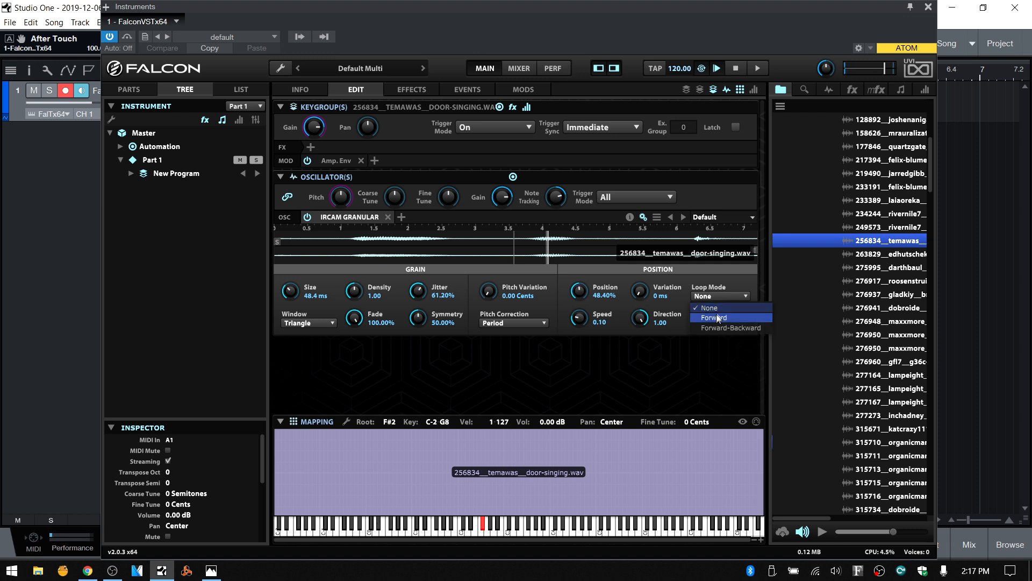
click(719, 328)
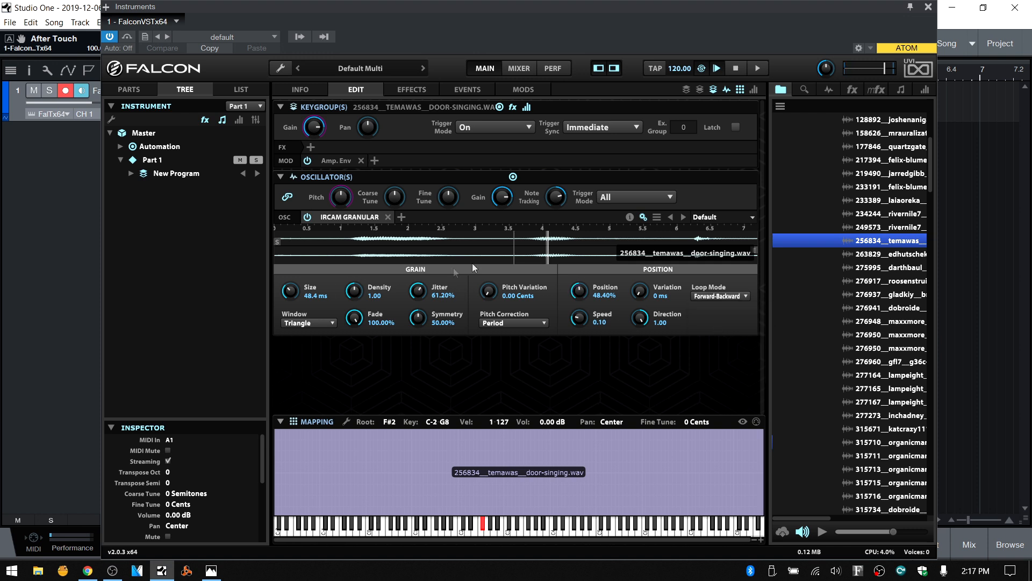
drag(506, 255, 596, 258)
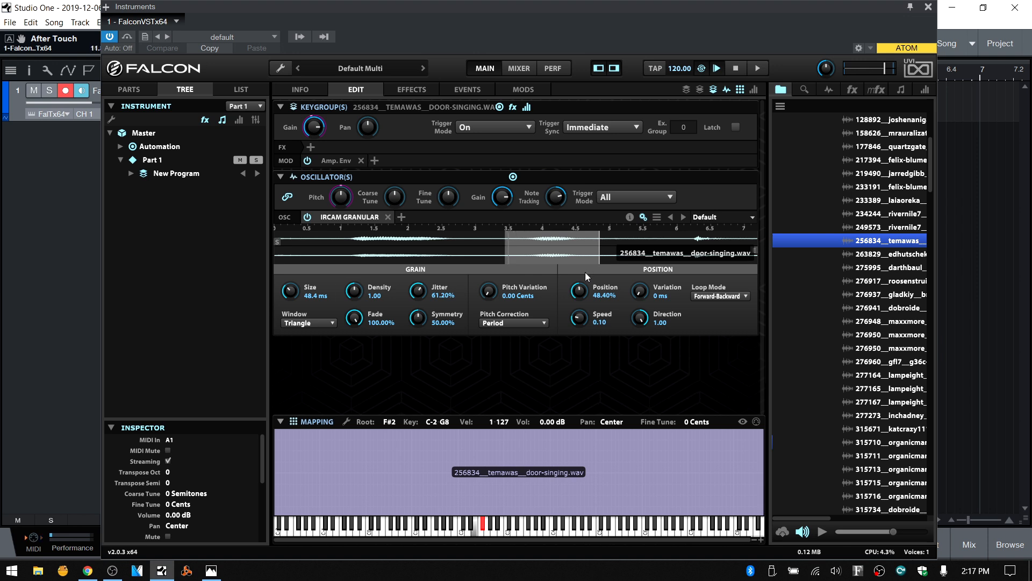
Step: Set the granular playback Speed to 0.40 and the position Variation to 380 ms
drag(574, 310, 581, 295)
drag(640, 291, 660, 174)
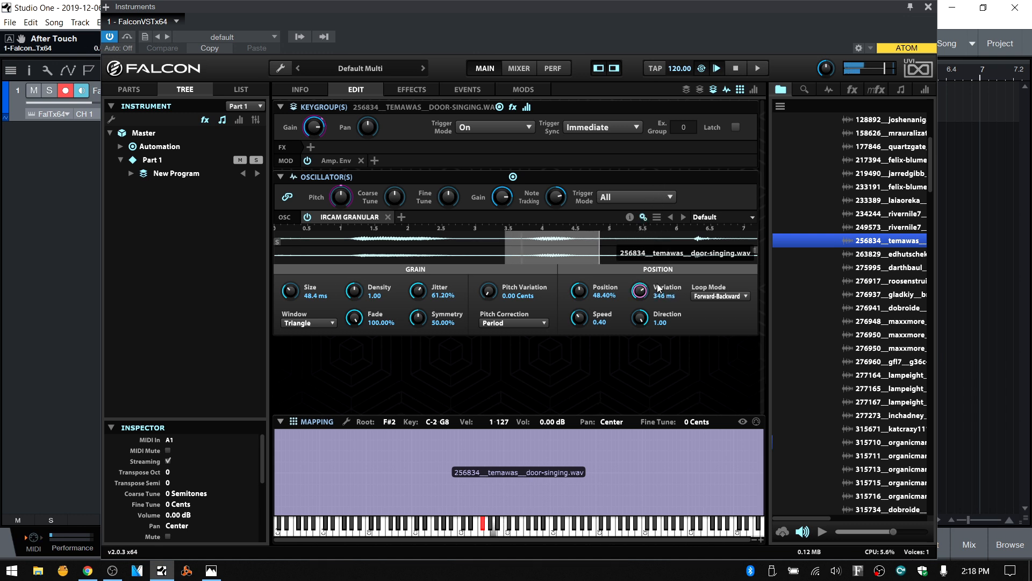
drag(643, 292, 639, 276)
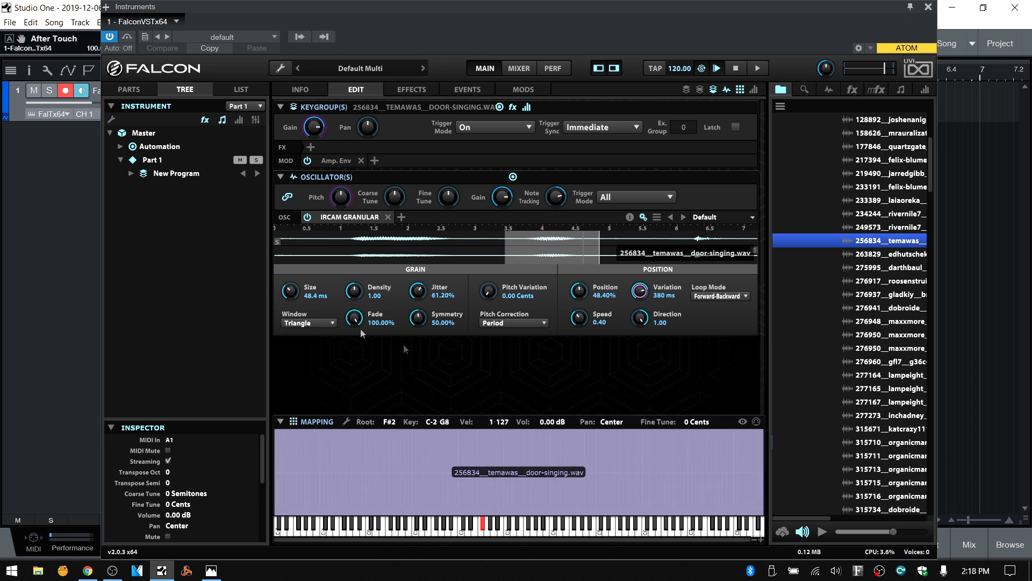
Step: Switch the oscillator to IRCAM Multi Granular and set Voices to 5 and Position Spread to 2.05 s
click(344, 219)
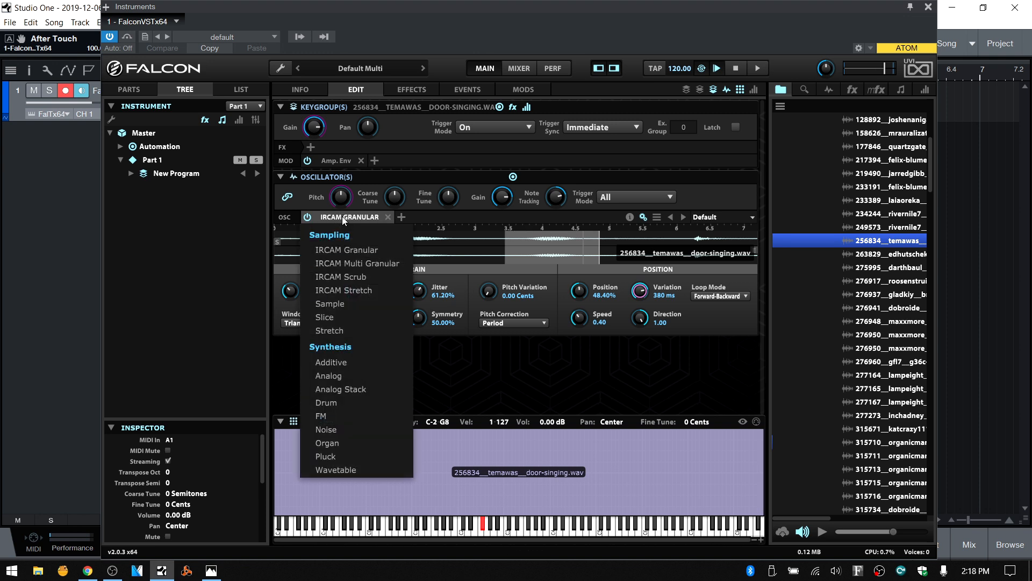
click(363, 263)
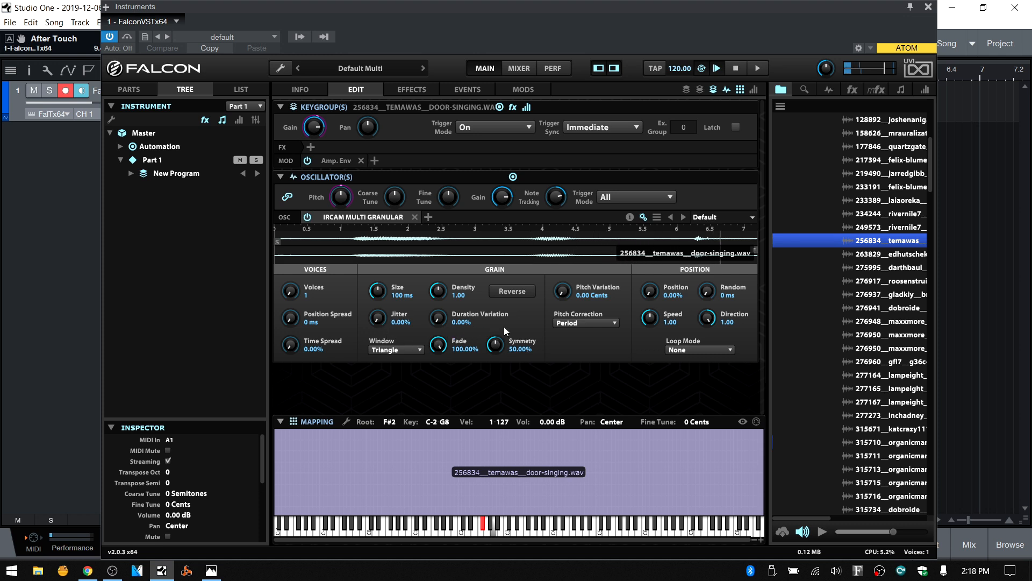
drag(290, 290, 290, 270)
drag(290, 318, 320, 171)
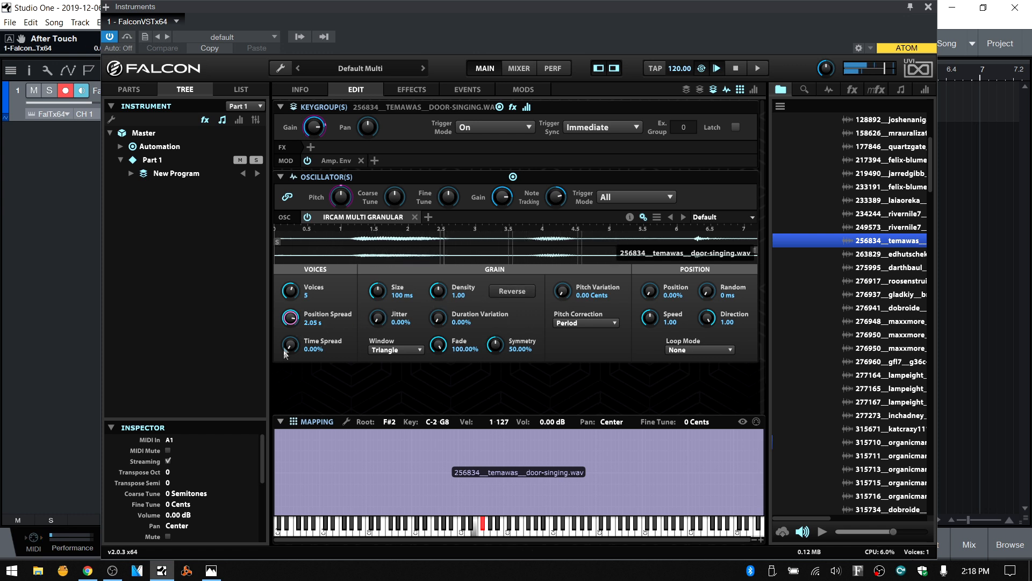
Step: Set the Multi Granular Time Spread to 74.40% and switch the oscillator to IRCAM Scrub
drag(292, 354, 297, 252)
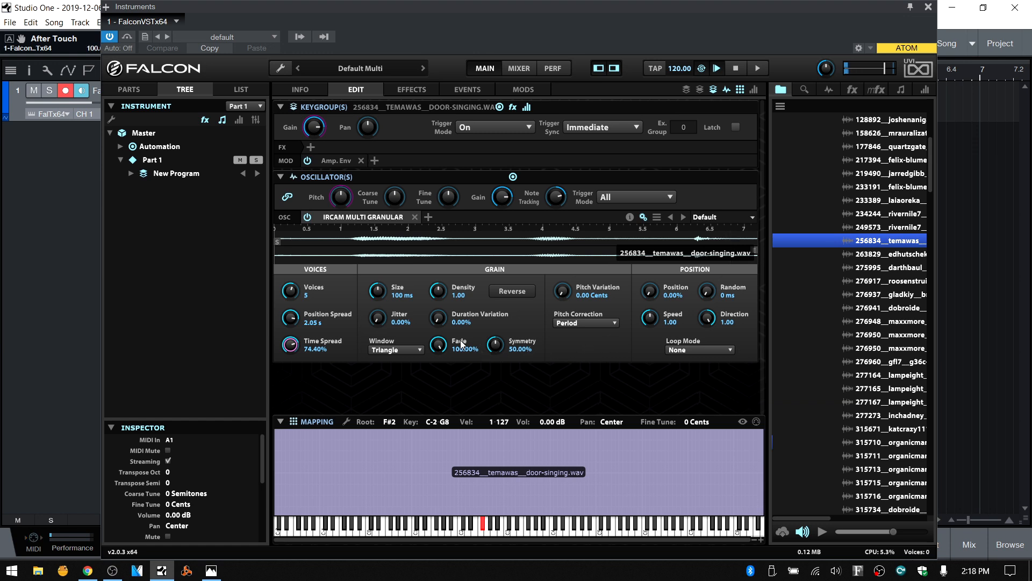
click(356, 217)
click(356, 217)
click(356, 217)
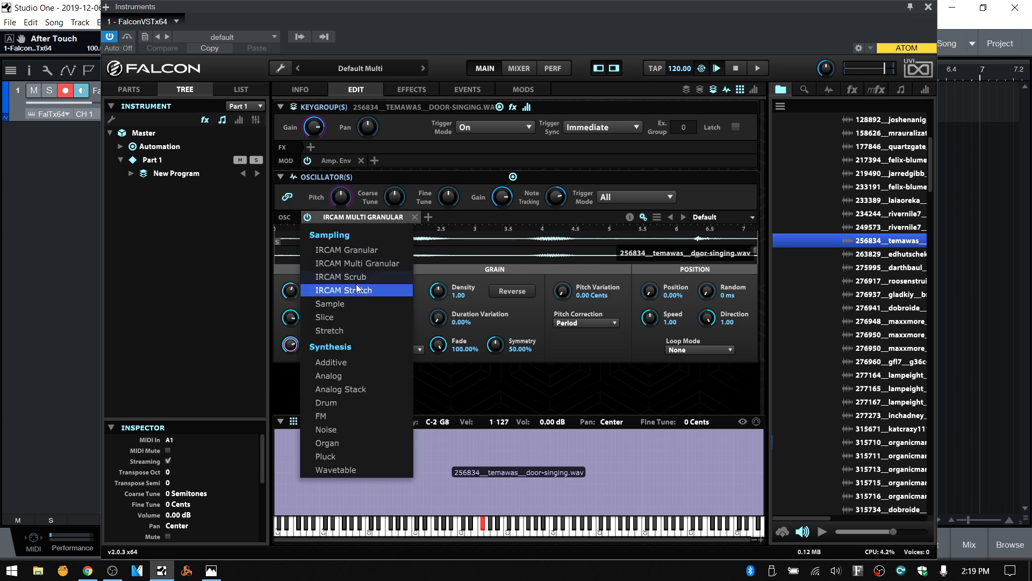
click(348, 278)
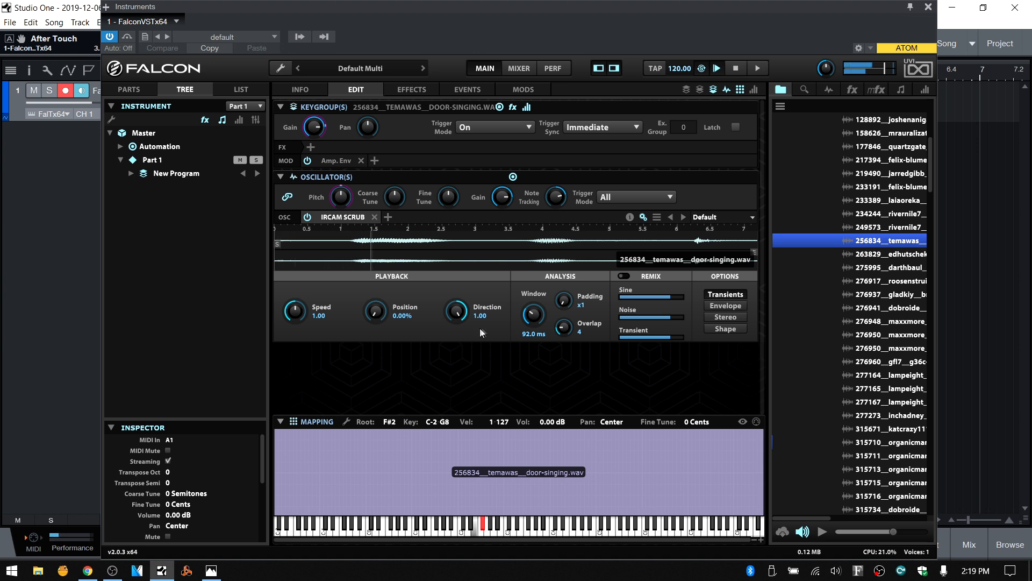
Step: Set the IRCAM Scrub playback Position to 53.20% and modulate it with a new layer LFO
drag(376, 316, 376, 282)
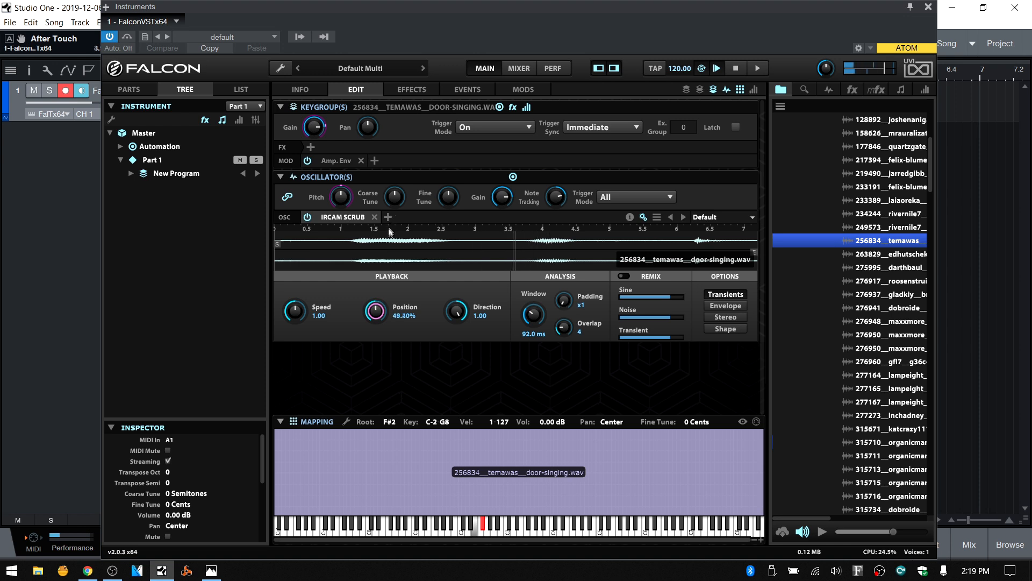
right_click(378, 314)
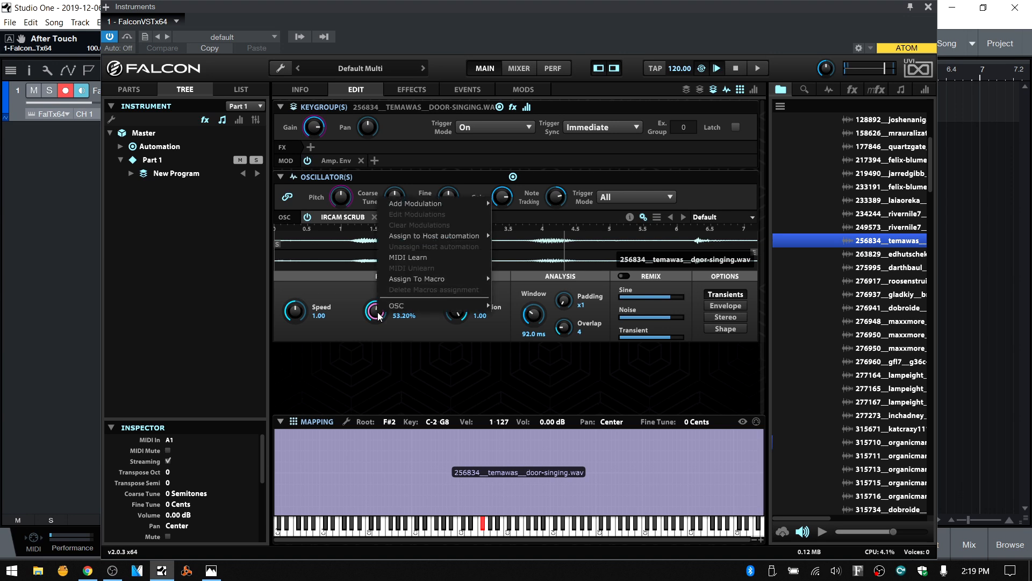
mouse_move(449, 207)
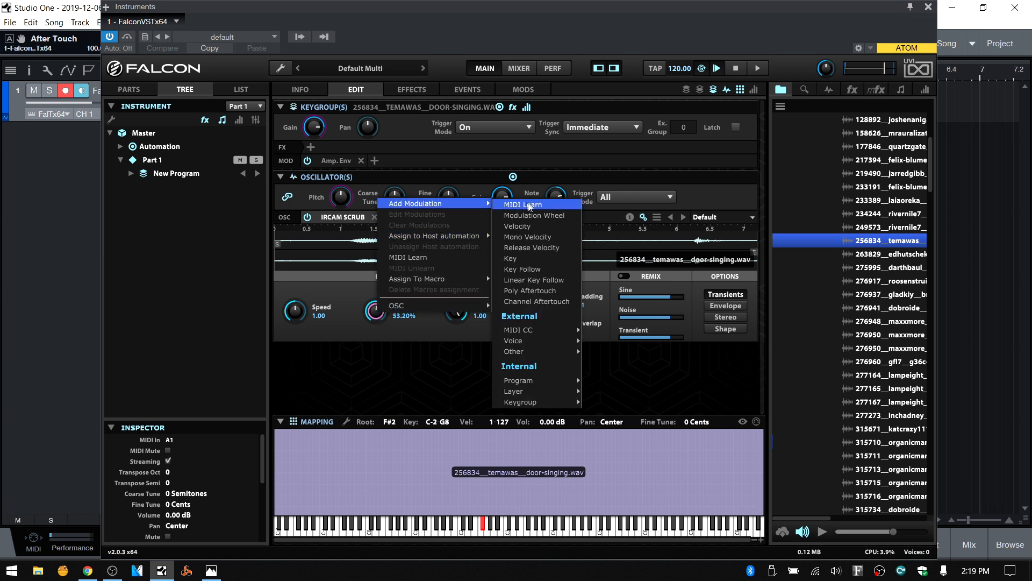
mouse_move(537, 384)
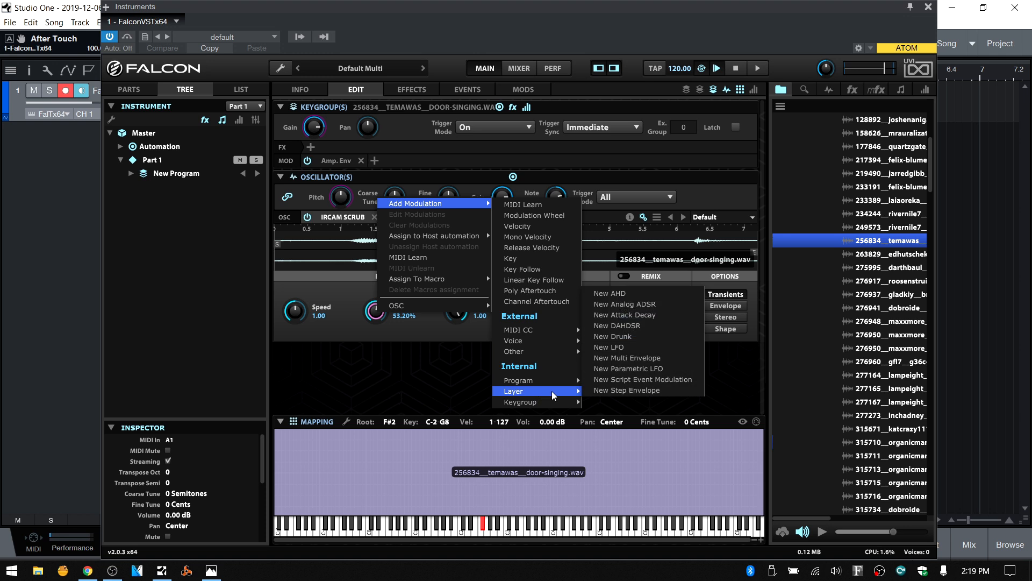
click(627, 347)
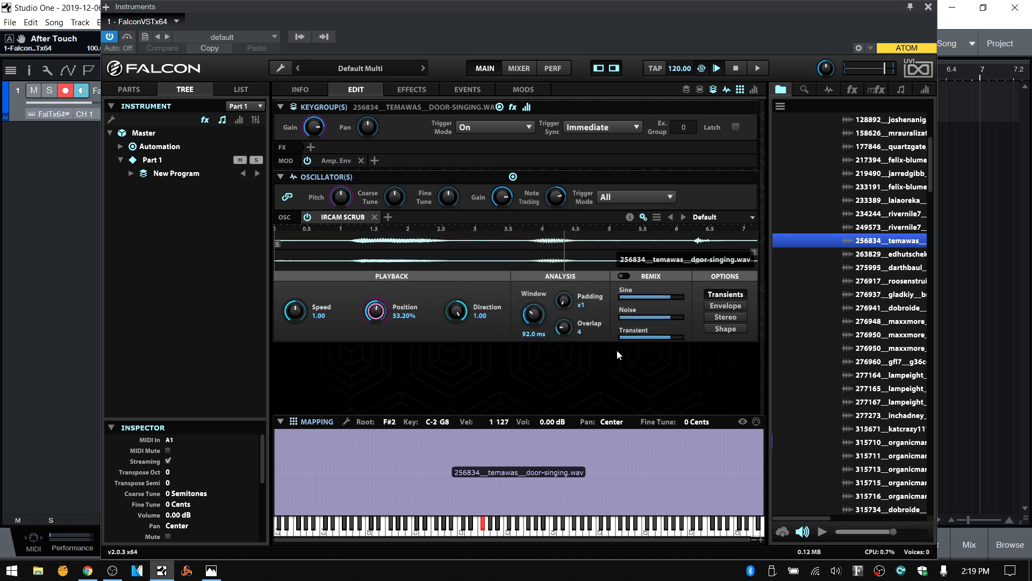
Step: Show the modulation section and set LFO 1's frequency to 2.18 Hz and its depth to 11.60%
click(753, 92)
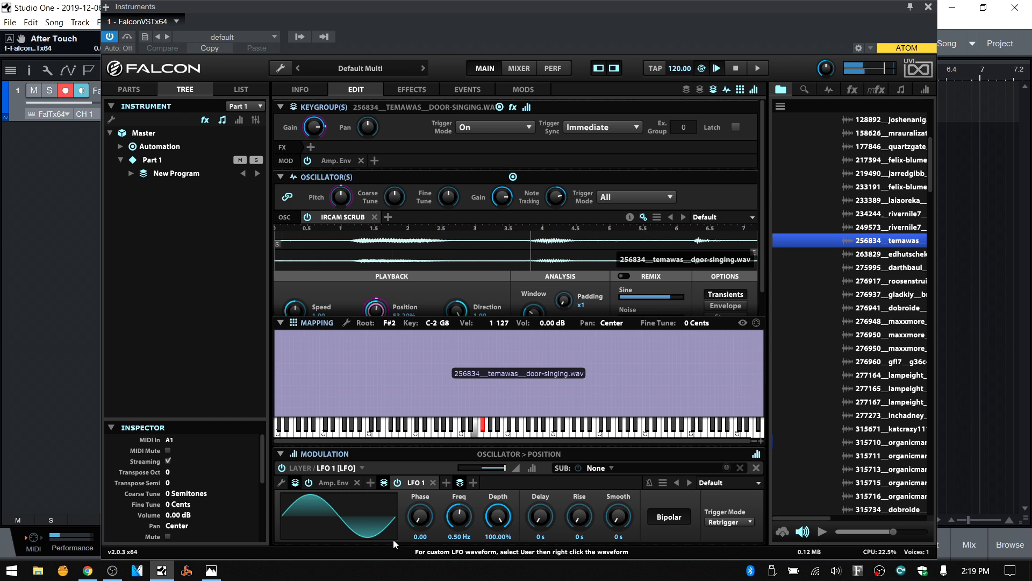
drag(463, 522, 464, 485)
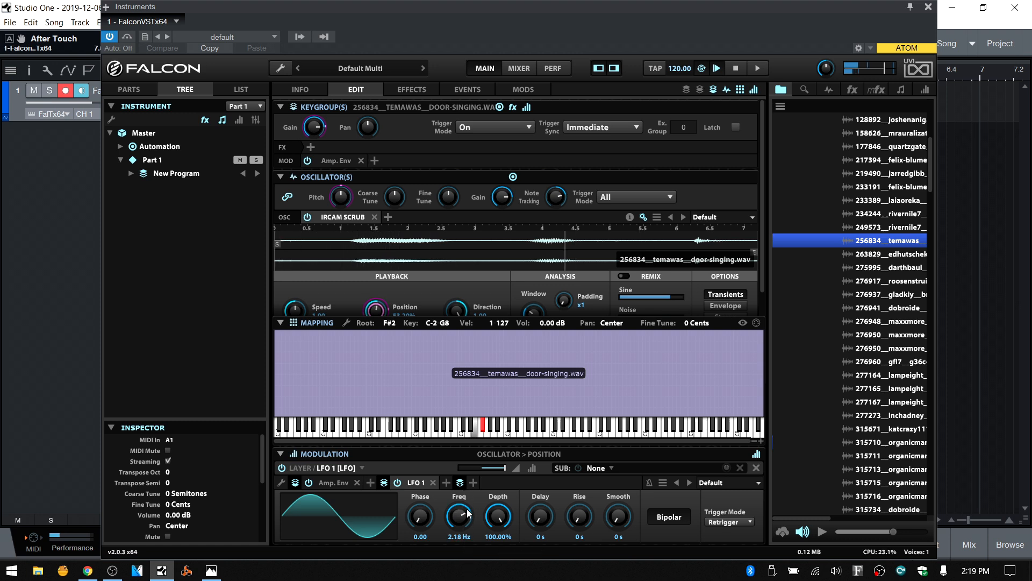
drag(493, 518, 505, 578)
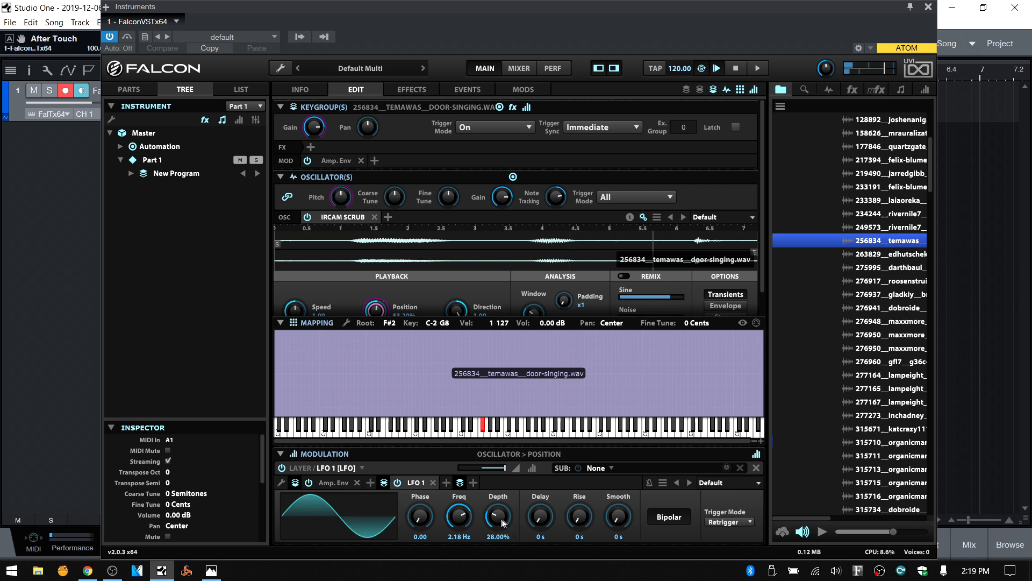
drag(500, 524, 502, 543)
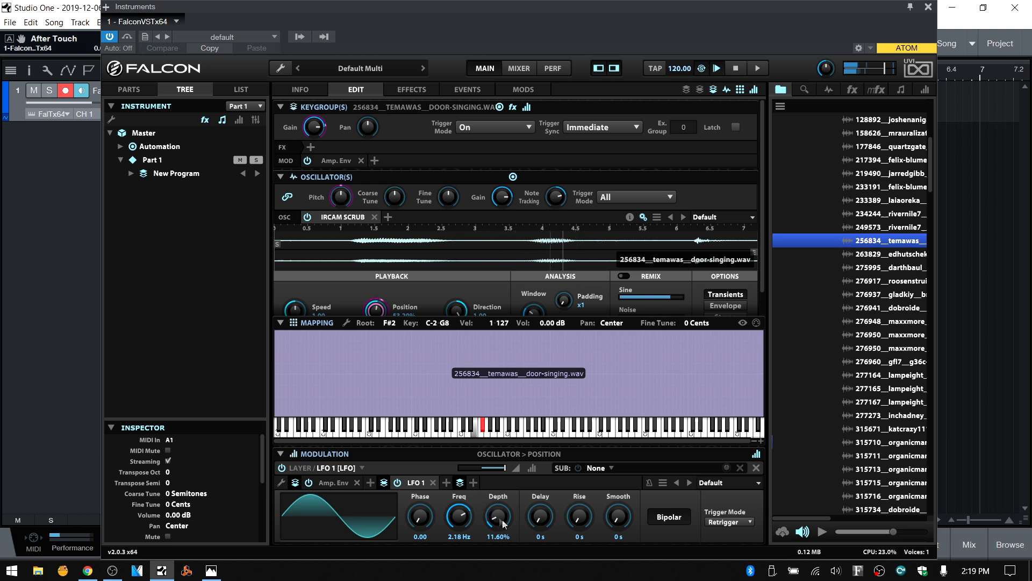
Step: Raise the keygroup gain to 6.00 dB and hide the modulation section
mouse_move(315, 133)
drag(315, 132, 318, 92)
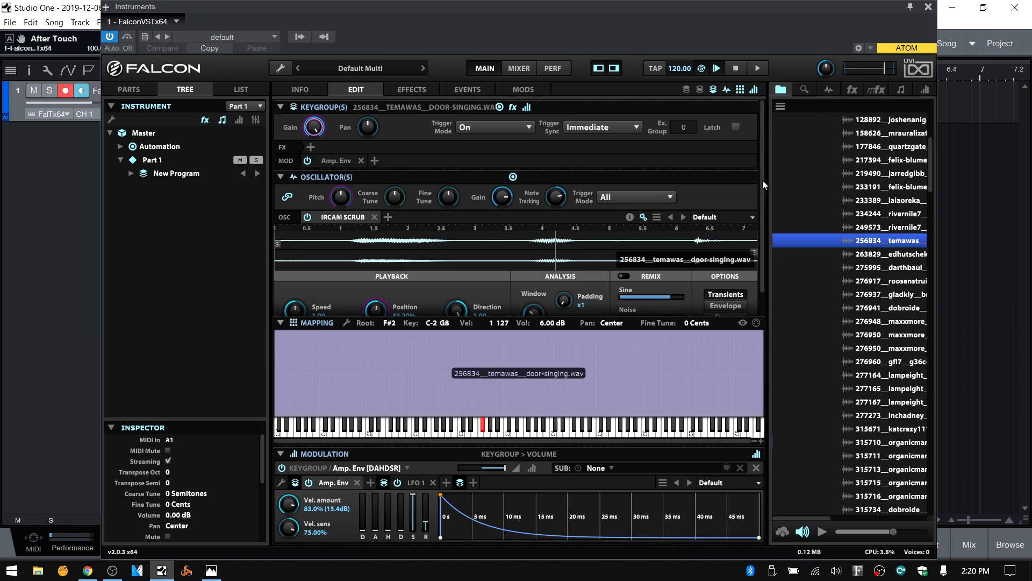
scroll(763, 185, down, 1)
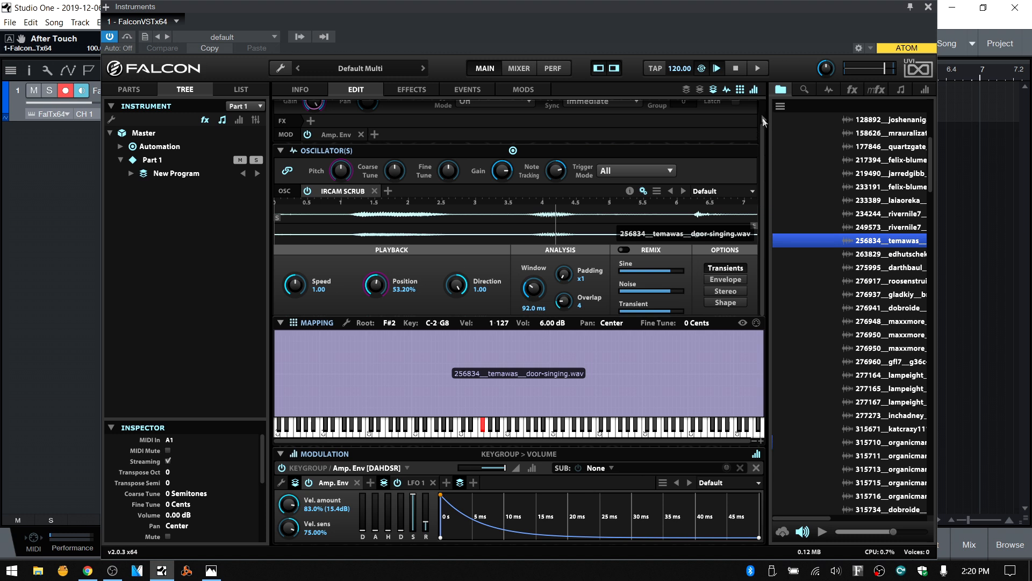
click(756, 88)
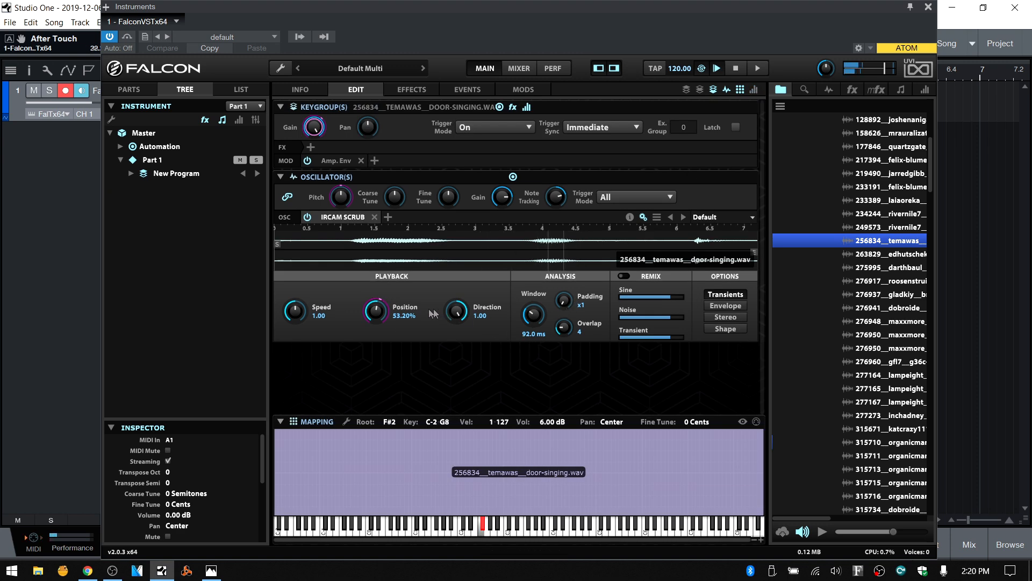
Step: Clear the modulations from the scrub Position and switch the oscillator to Stretch
right_click(378, 311)
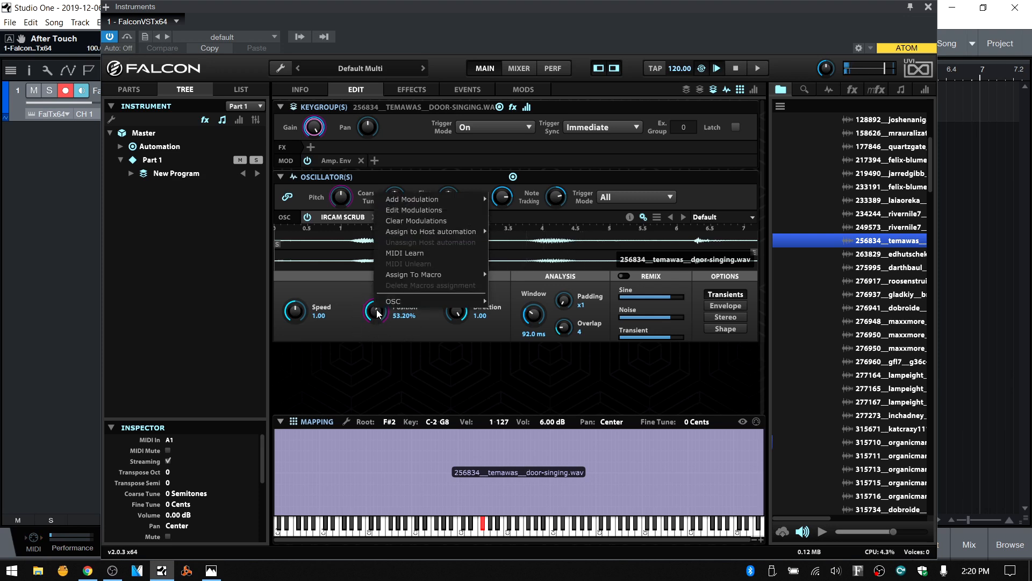
click(425, 221)
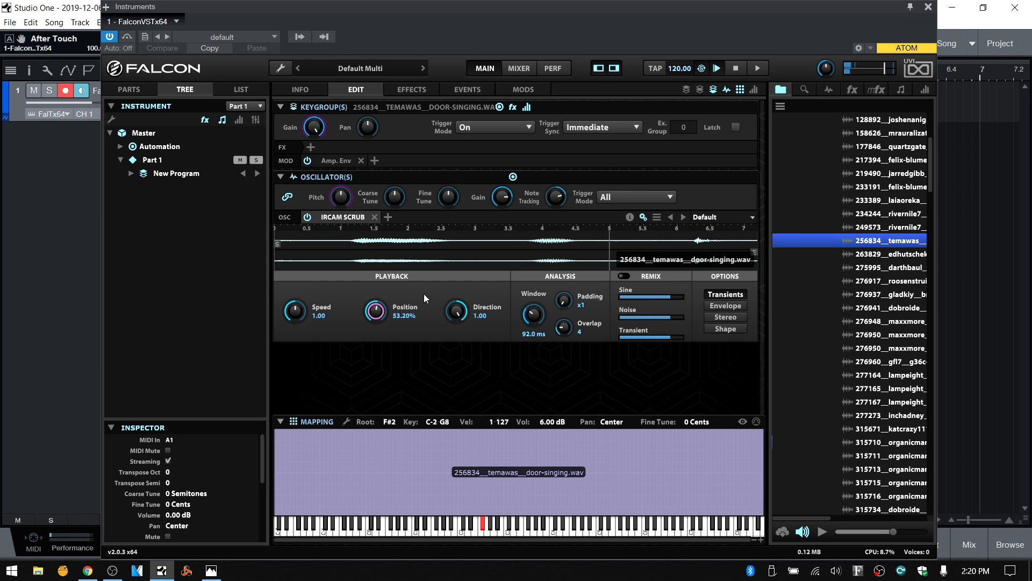
click(332, 218)
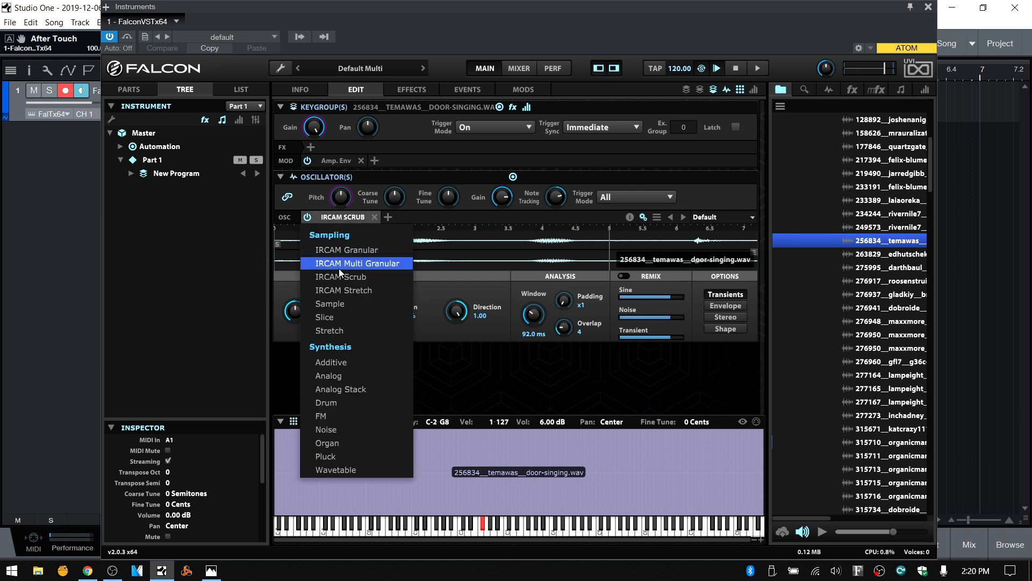
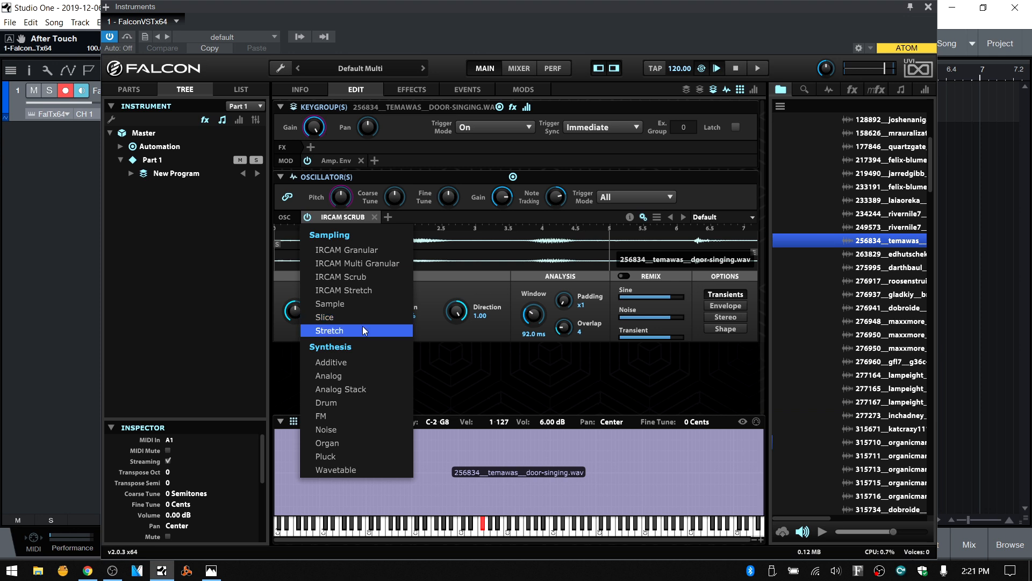
click(363, 330)
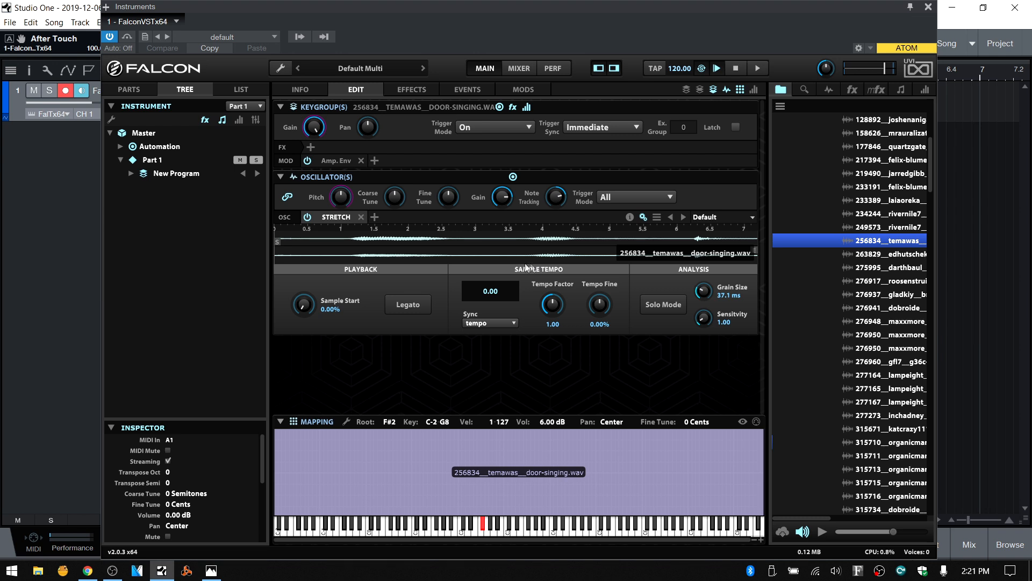
click(334, 219)
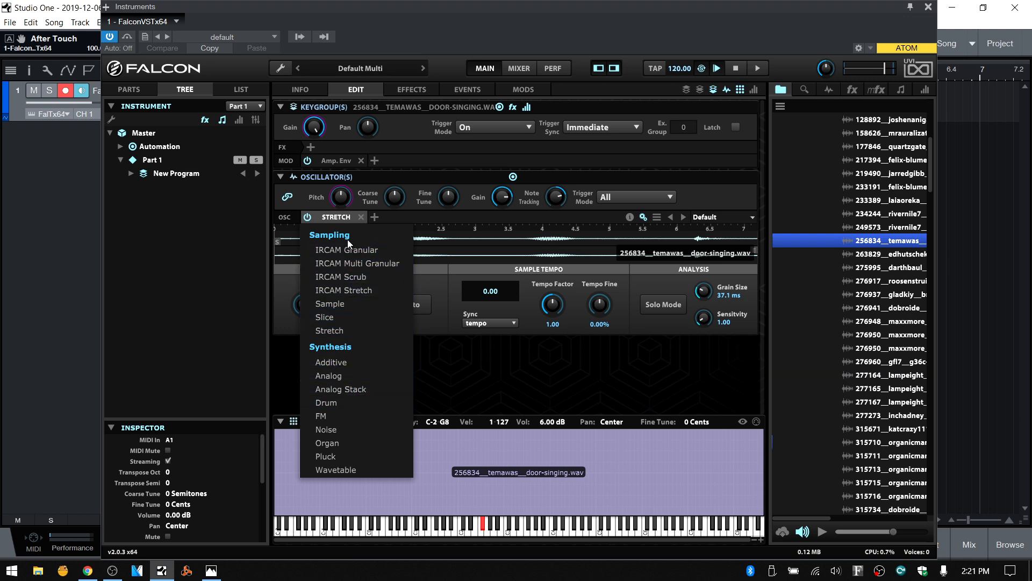
click(415, 217)
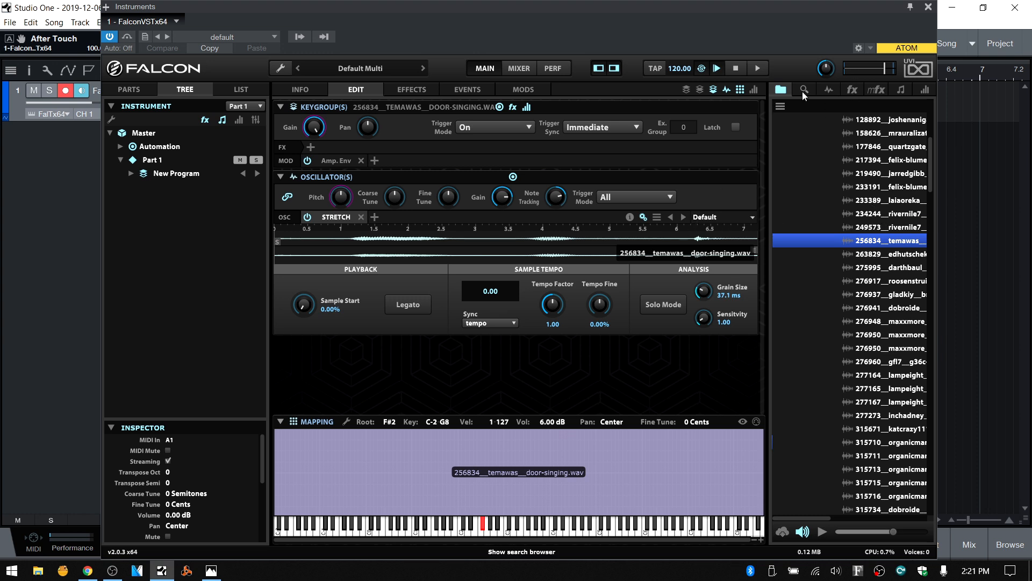
Step: Collapse the Random Sounds, Field Samples, and Sounds and Samples folders in the file browser
scroll(798, 122, up, 5)
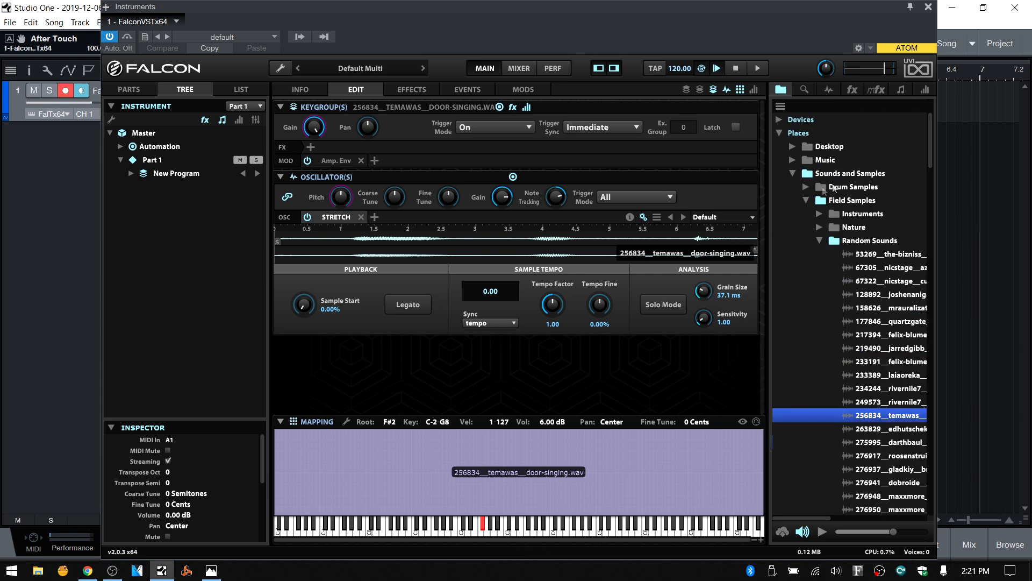
click(820, 240)
click(806, 200)
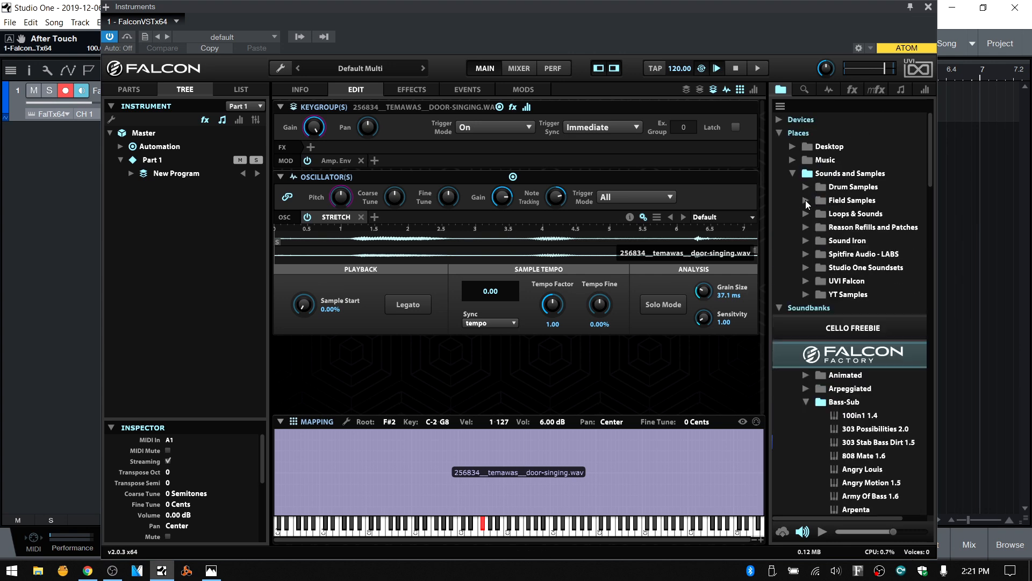
click(794, 173)
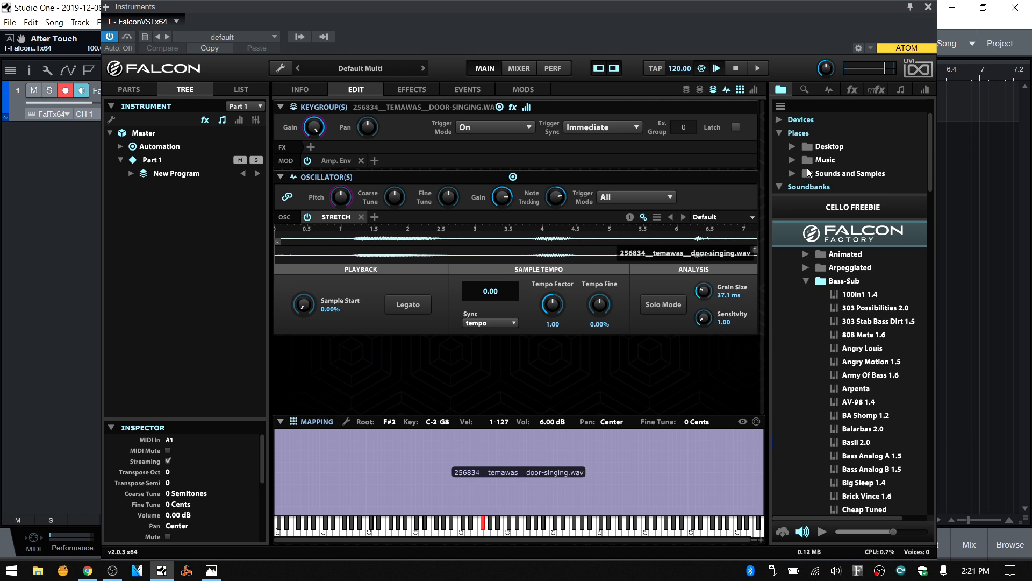
Step: Look through the search, oscillator and effects browsers
click(805, 89)
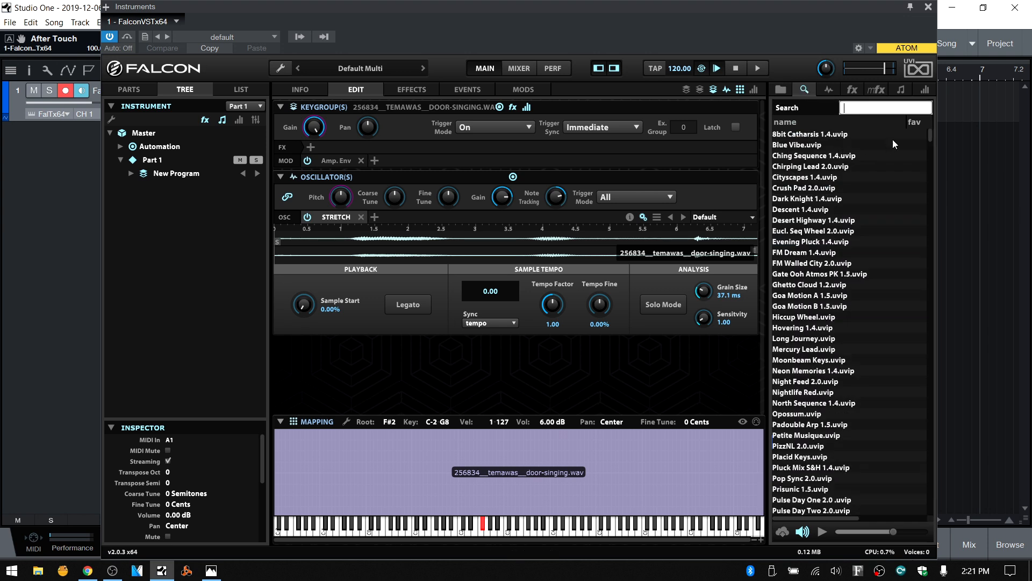
click(829, 89)
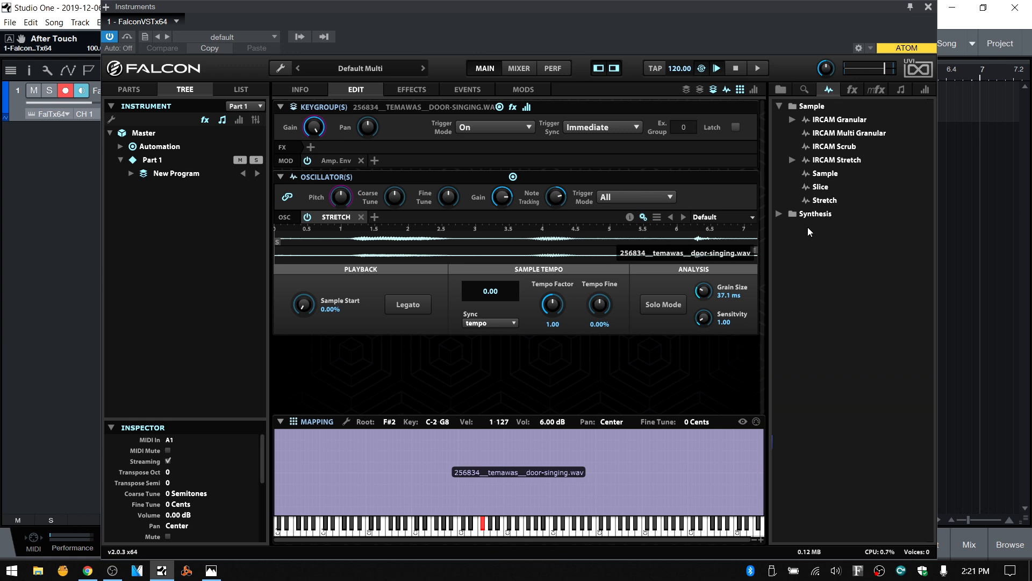
click(852, 89)
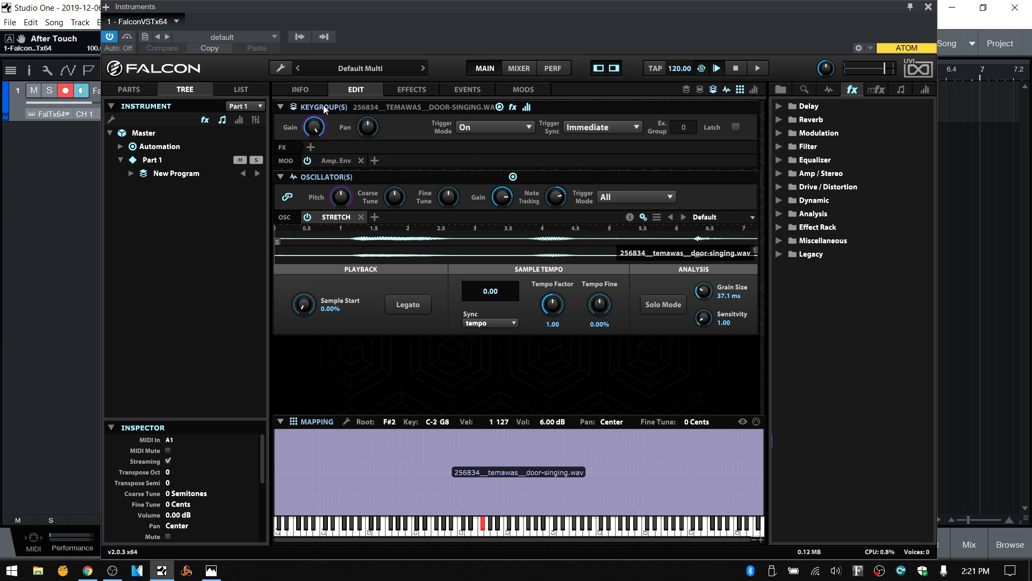
click(310, 148)
mouse_move(357, 187)
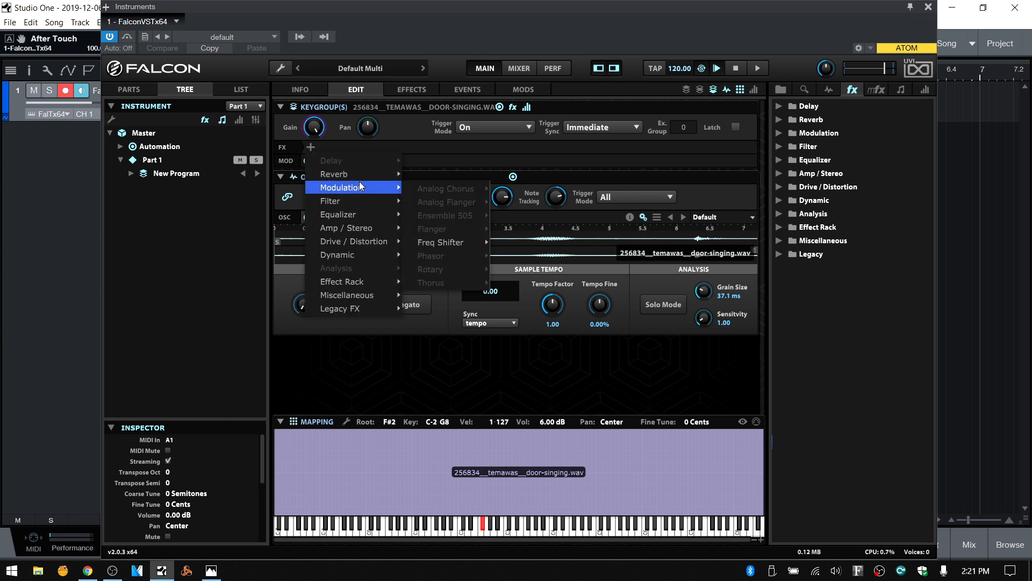
click(429, 153)
Step: Show the layer section and remove the IReverb effect from Layer 1
click(700, 89)
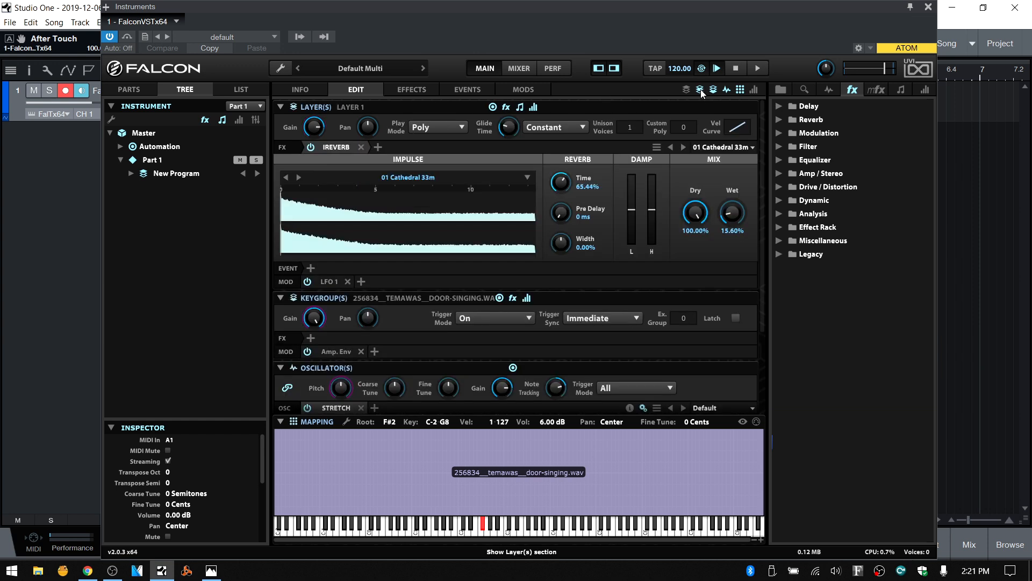
click(361, 147)
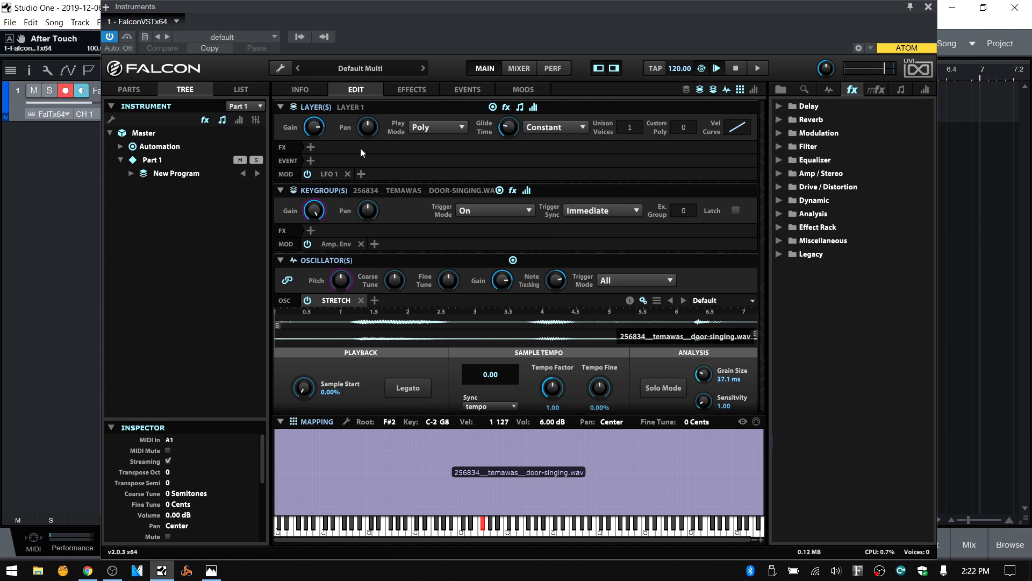
click(311, 147)
mouse_move(342, 178)
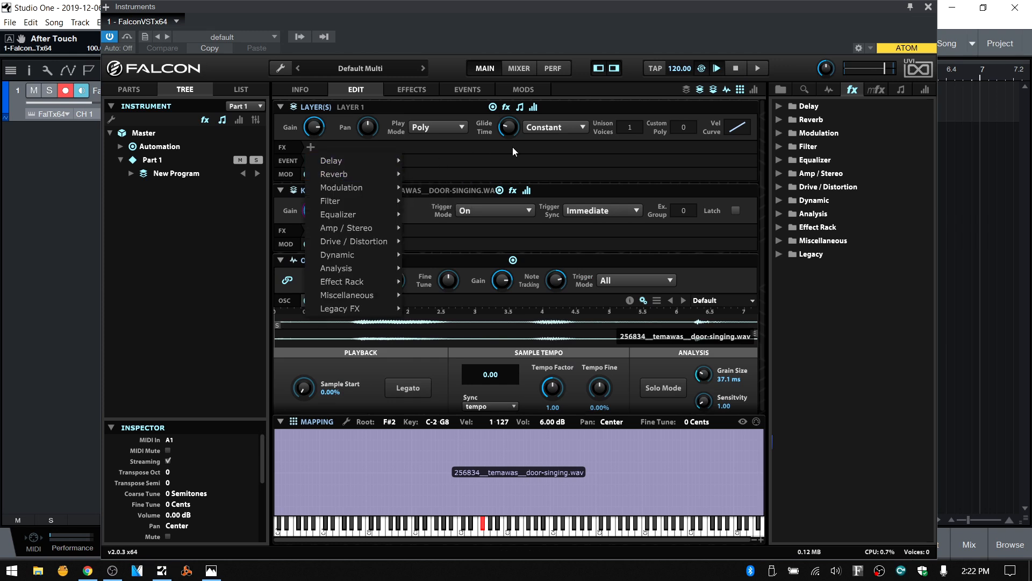
click(588, 155)
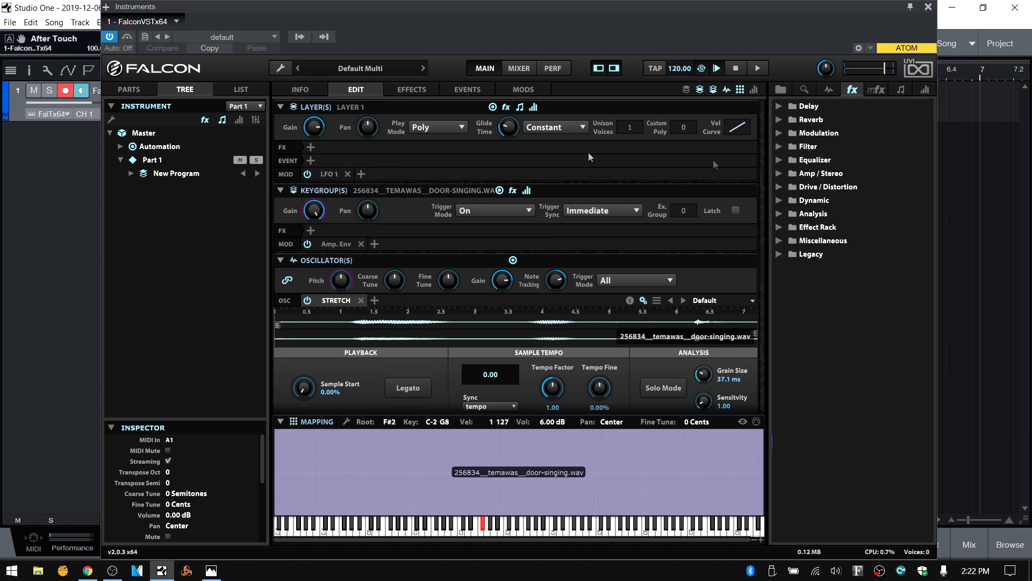
Step: Add an Analog Filter from the effects browser's Filter category to Layer 1's effects
click(784, 146)
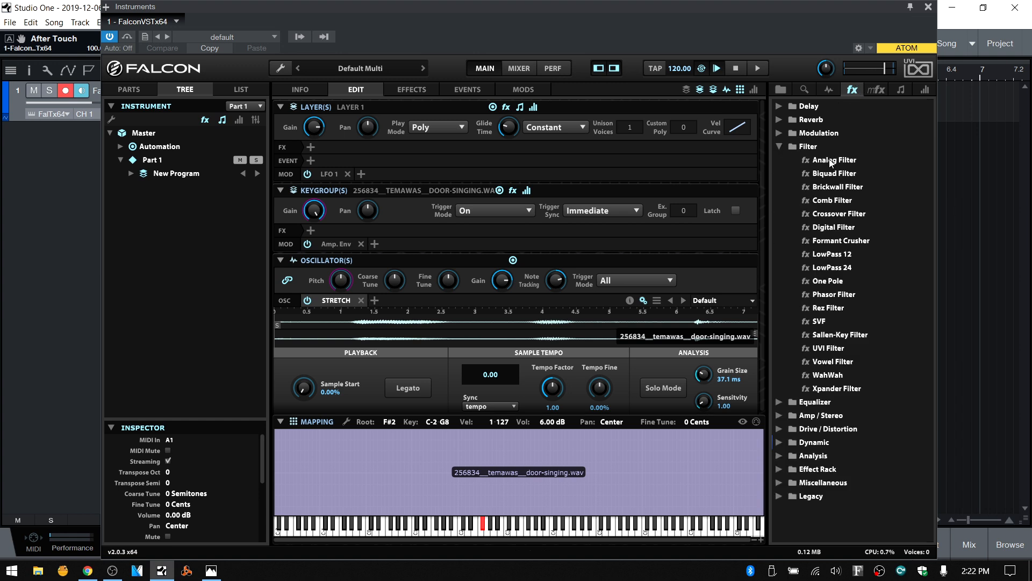
drag(832, 161, 355, 147)
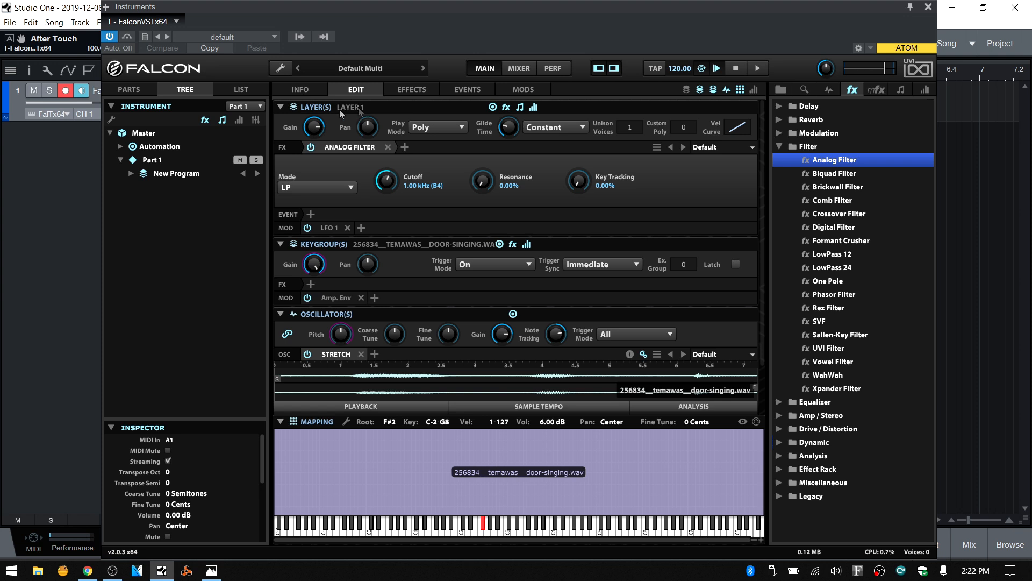
Step: Show Layer 1's effects chain and add a Formant Crusher below the Analog Filter
click(417, 90)
click(430, 107)
click(451, 107)
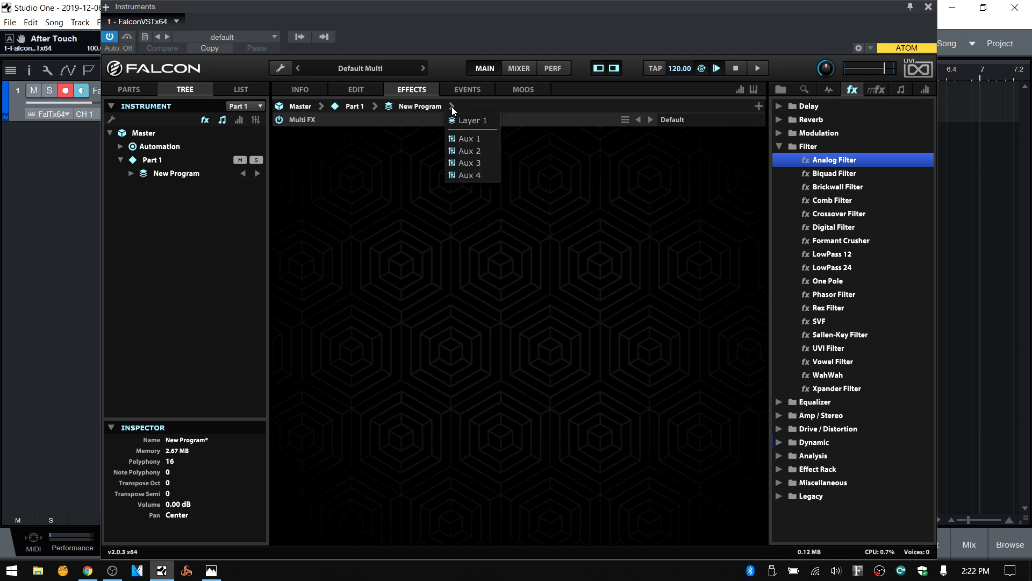
click(474, 121)
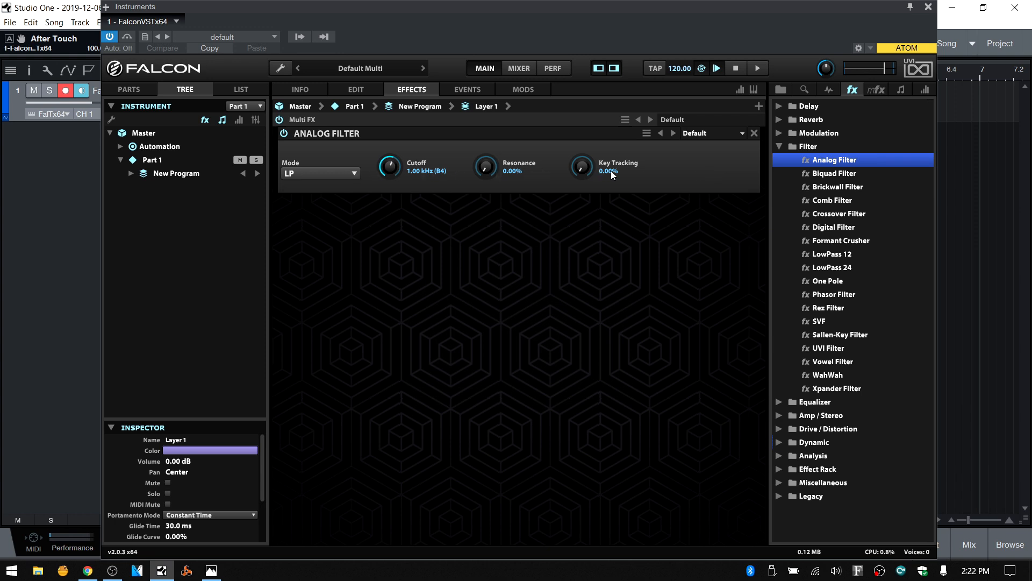
drag(831, 240, 450, 244)
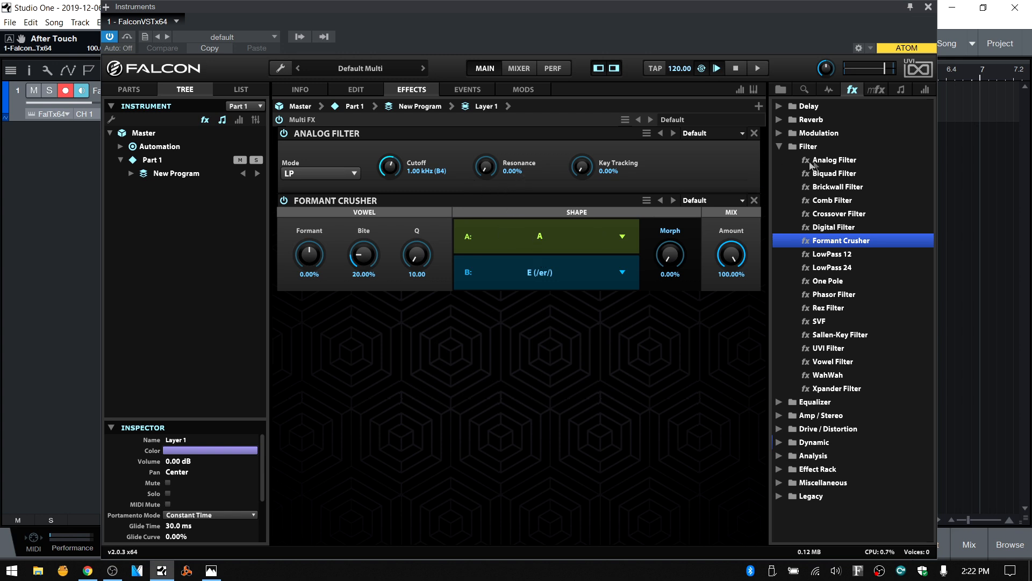
Step: Remove the Formant Crusher and the Analog Filter from Layer 1's effects and return to the program's edit view
click(755, 200)
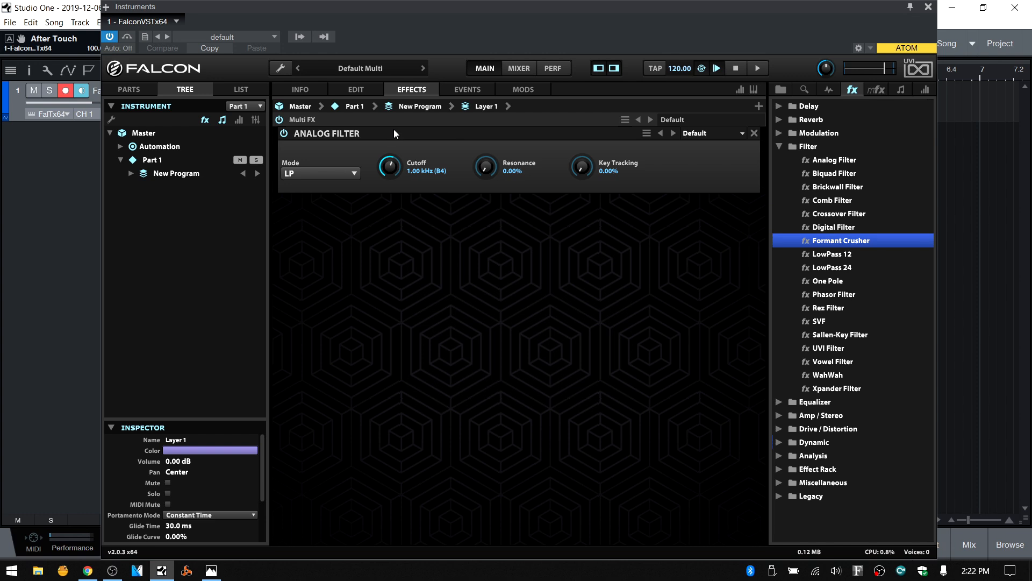
click(754, 133)
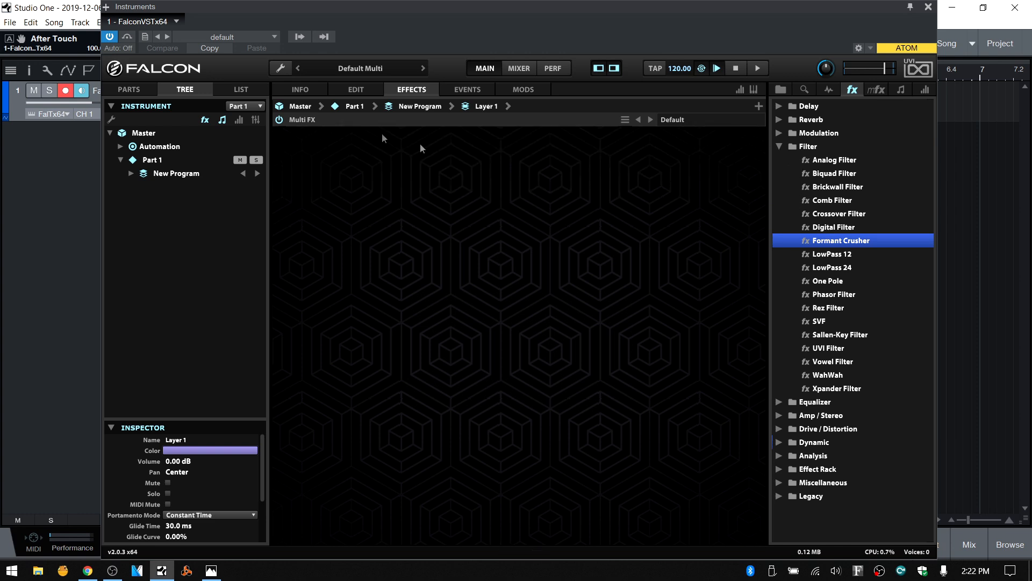
click(356, 89)
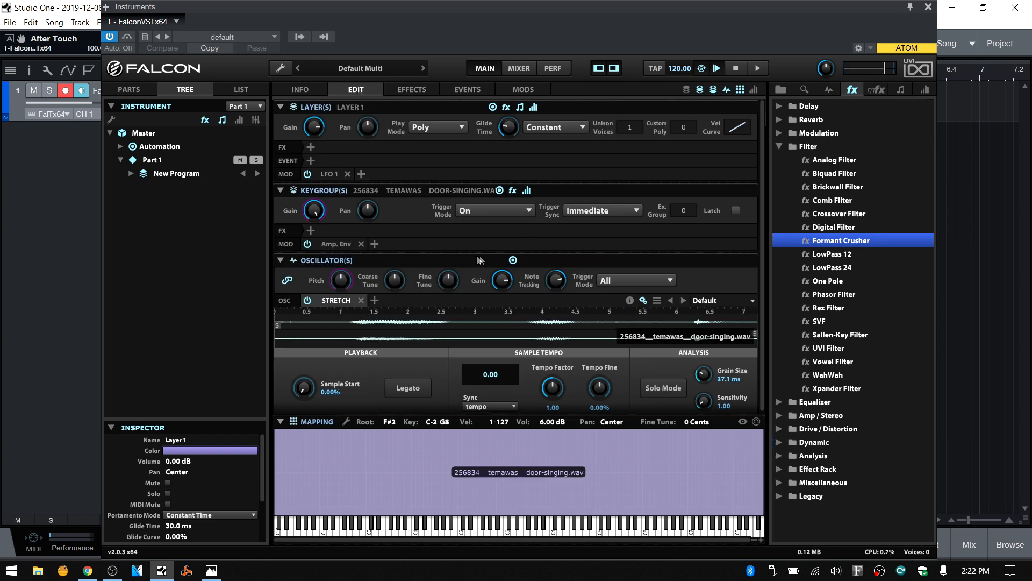
Step: Load the Hi Fi multi-effect preset from the Master category onto the mixer's Master channel
click(875, 91)
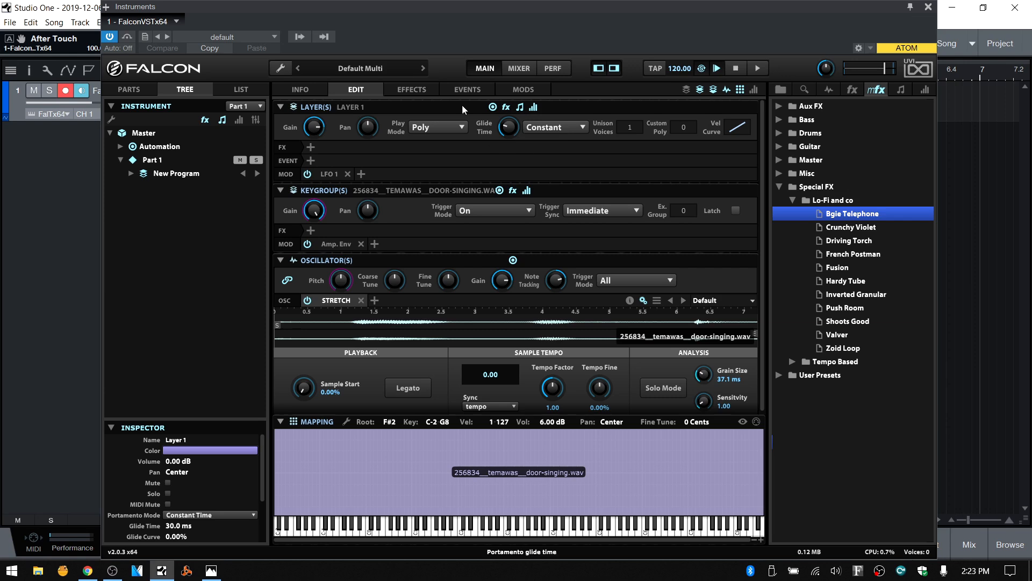
click(515, 69)
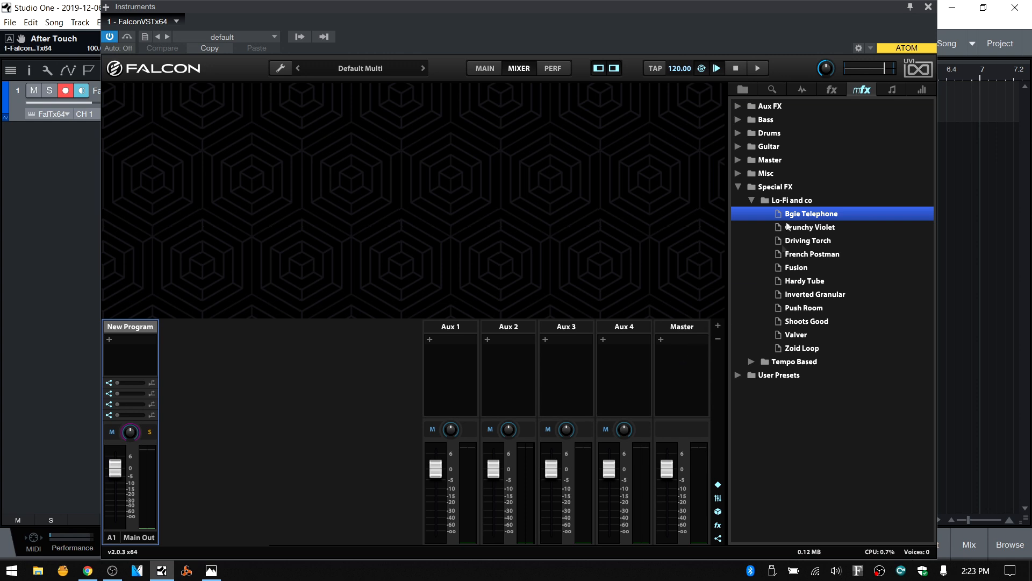
click(750, 201)
click(738, 188)
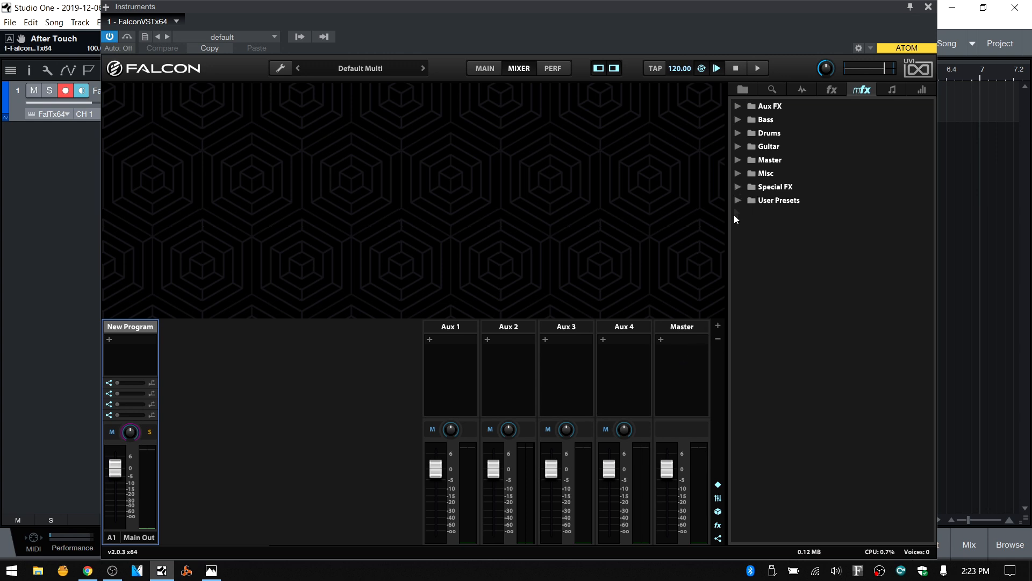
click(739, 159)
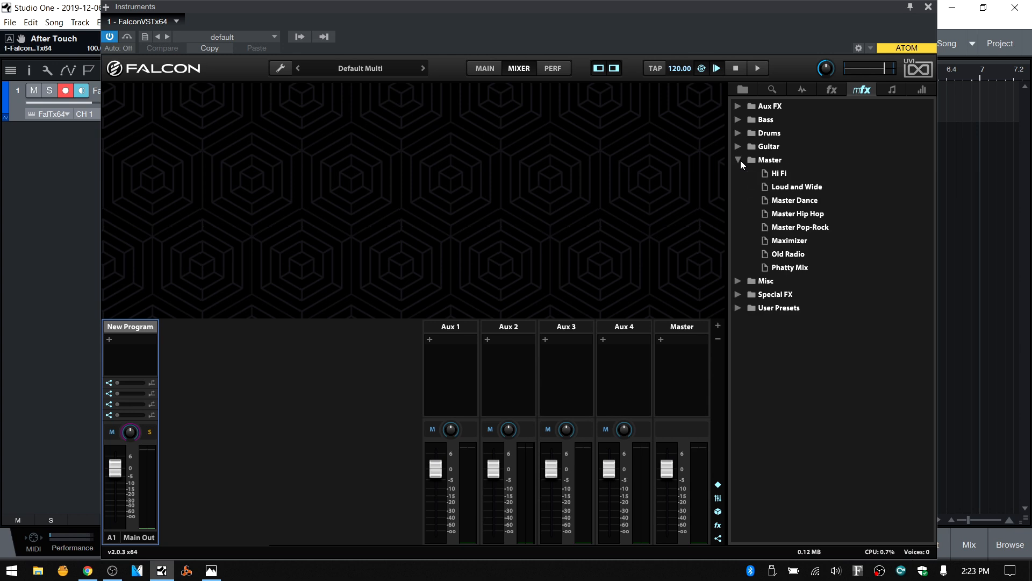
drag(774, 176, 682, 372)
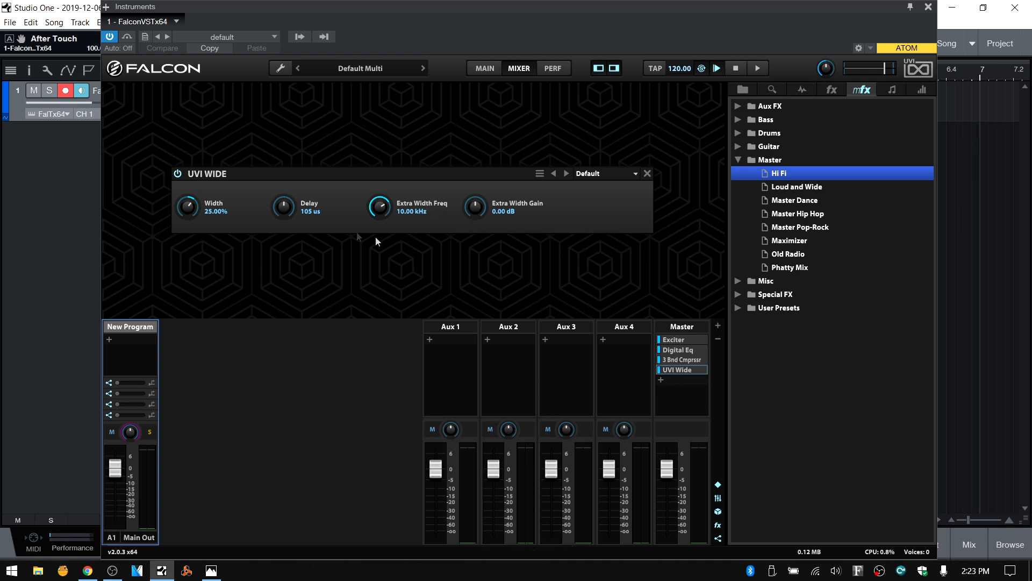
Step: Examine the settings of the 3 Band Compressor, Digital EQ and Exciter on the Master channel
click(684, 360)
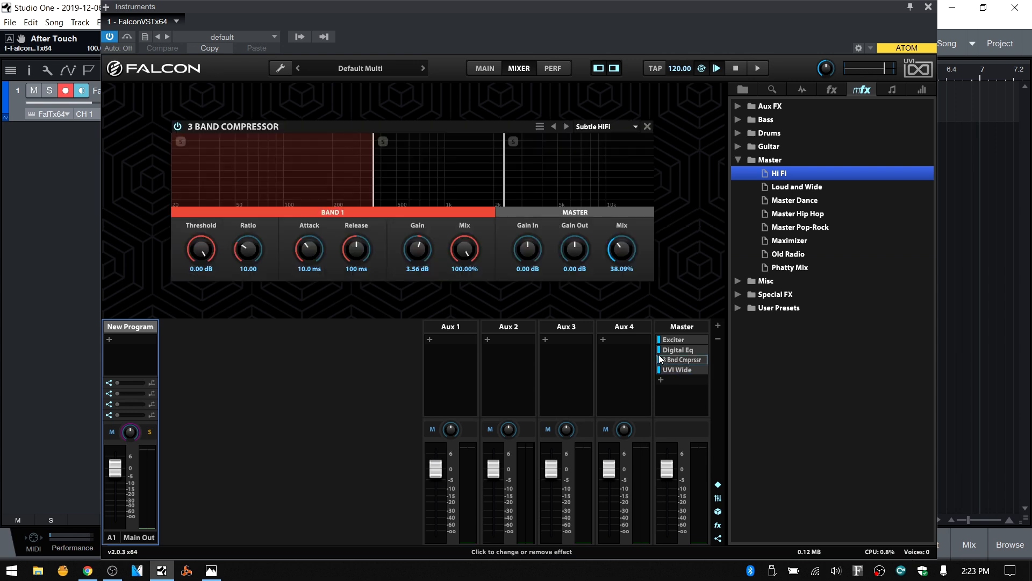
click(685, 351)
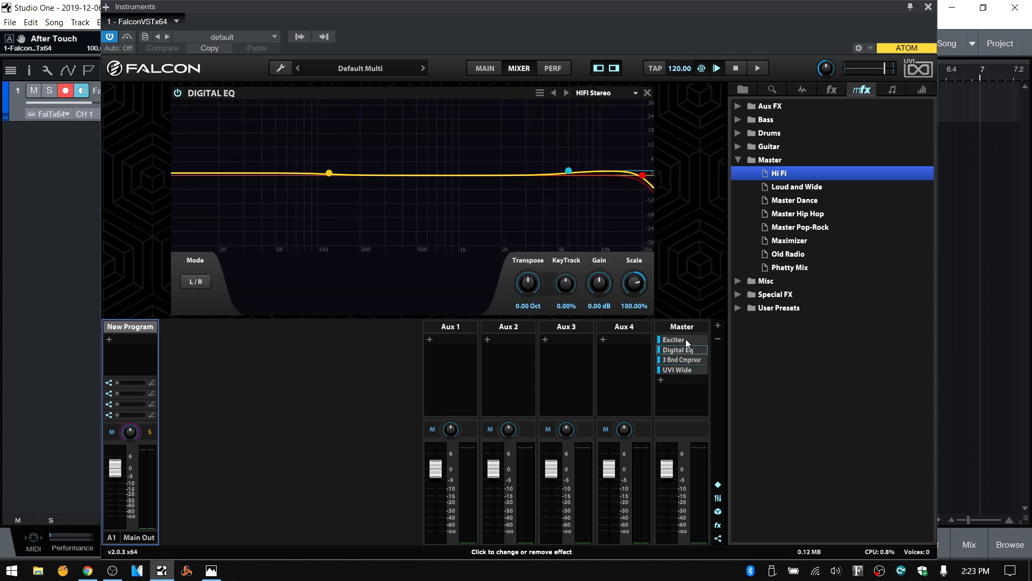
click(683, 340)
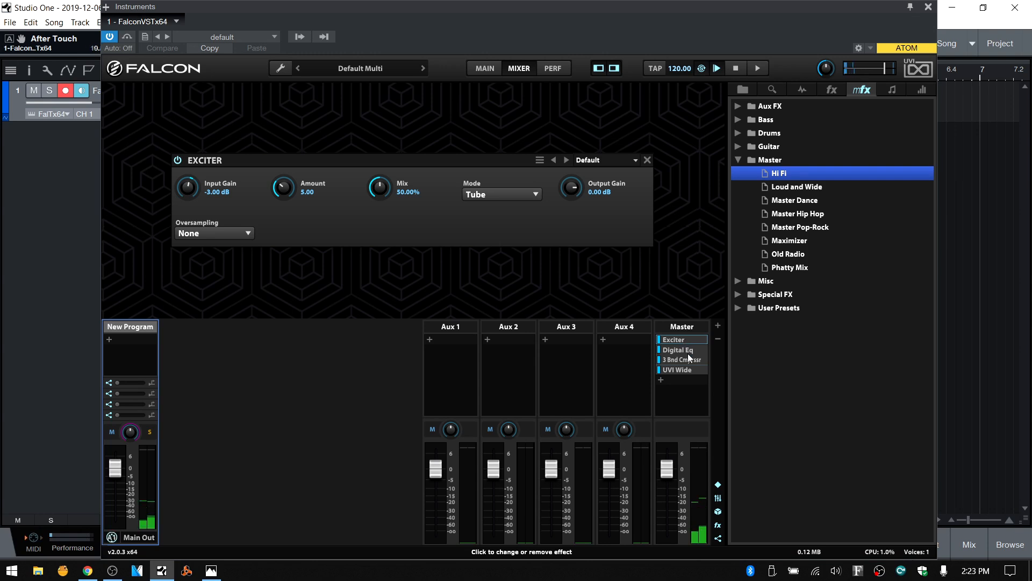
click(687, 351)
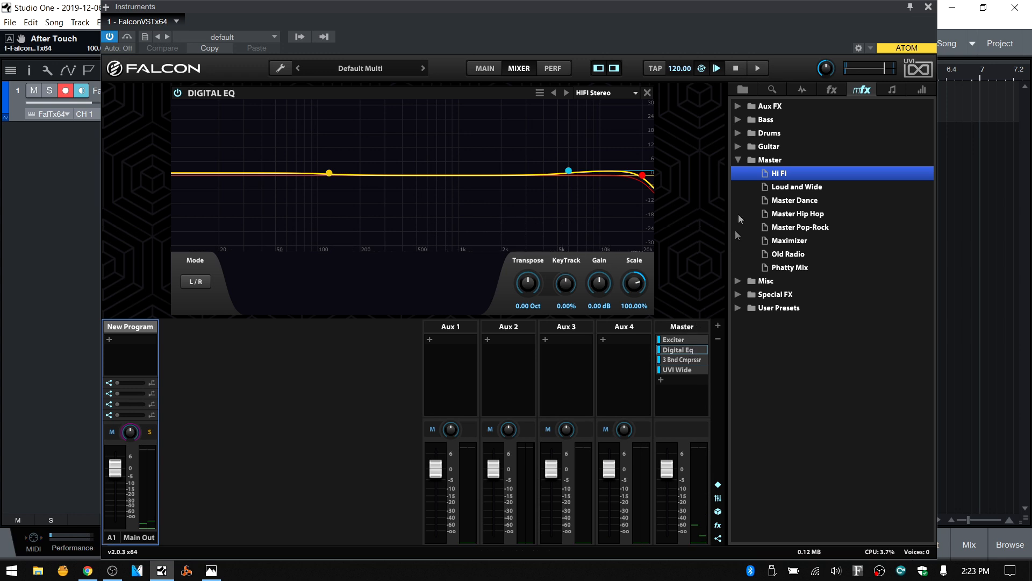
Step: Collapse the Master preset category and look through the event processor and modulator browsers, including the LFO presets
click(738, 162)
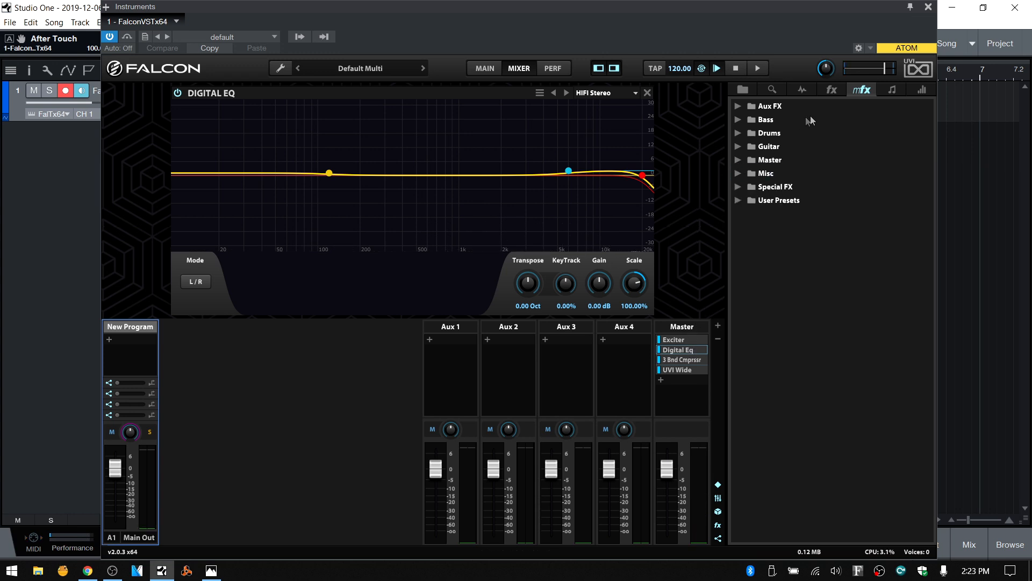
click(895, 91)
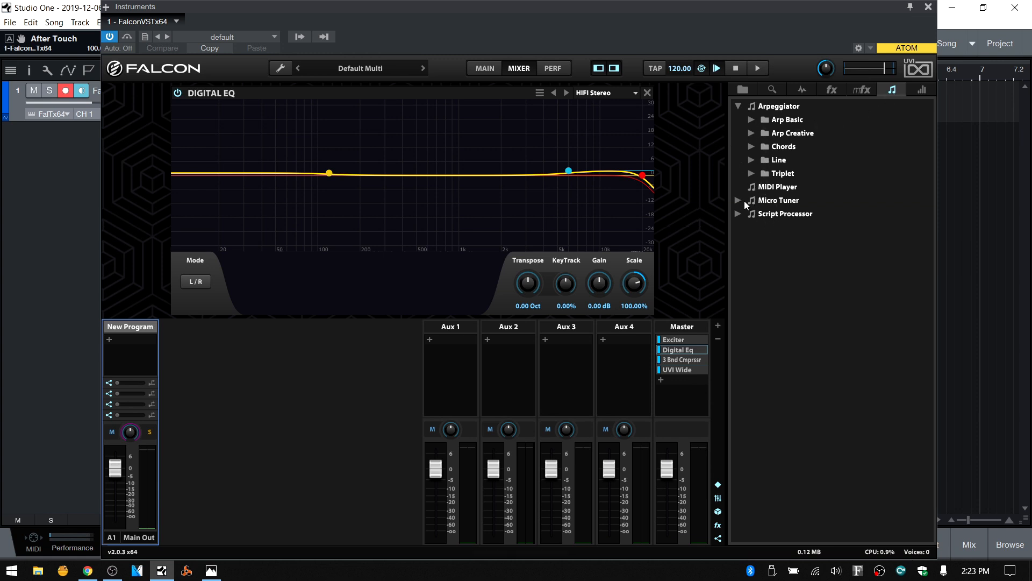
click(922, 90)
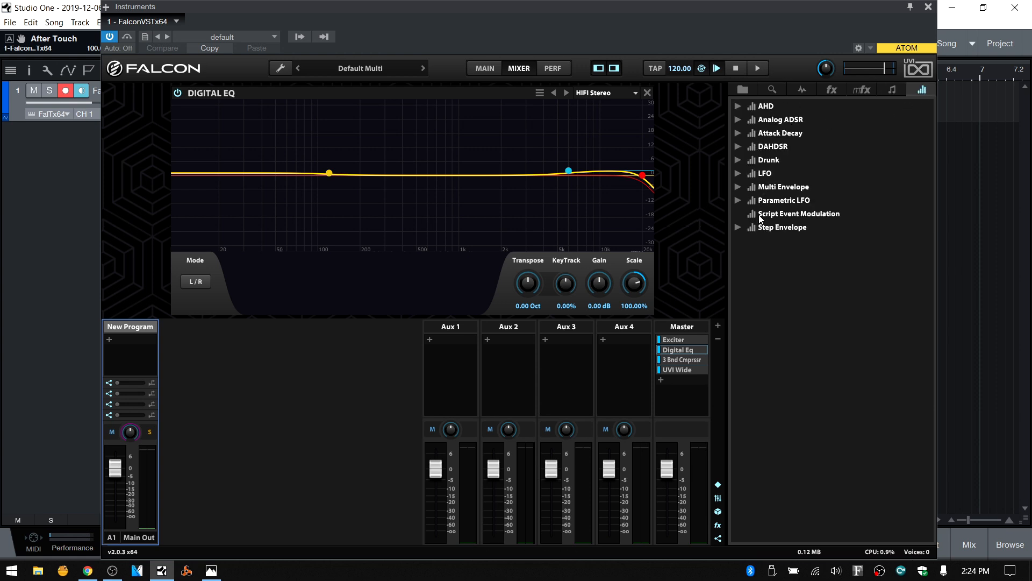
click(738, 175)
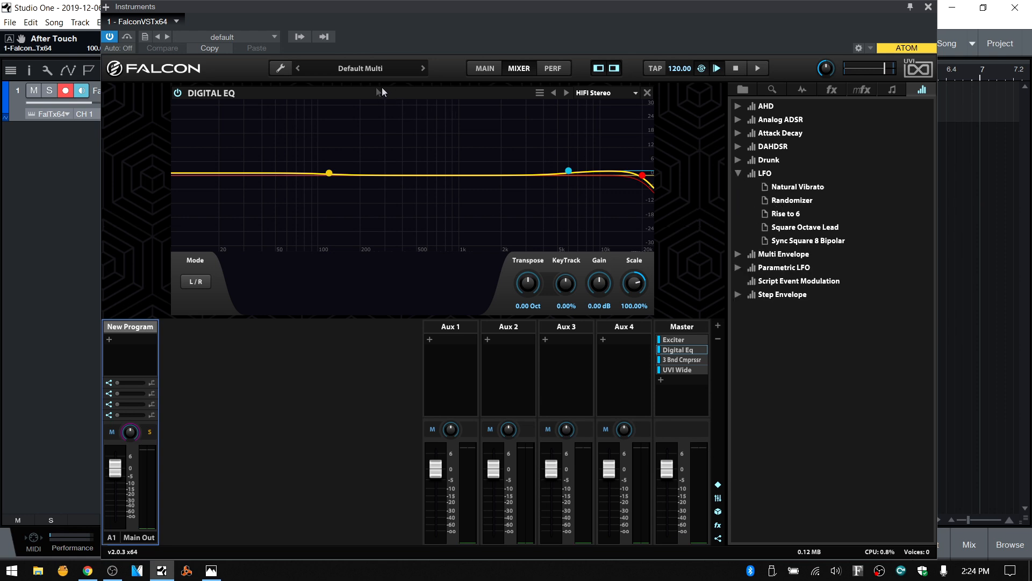
Step: Remove the LFO 1 modulator from Layer 1 in the main edit view and collapse the browser's LFO presets
click(487, 68)
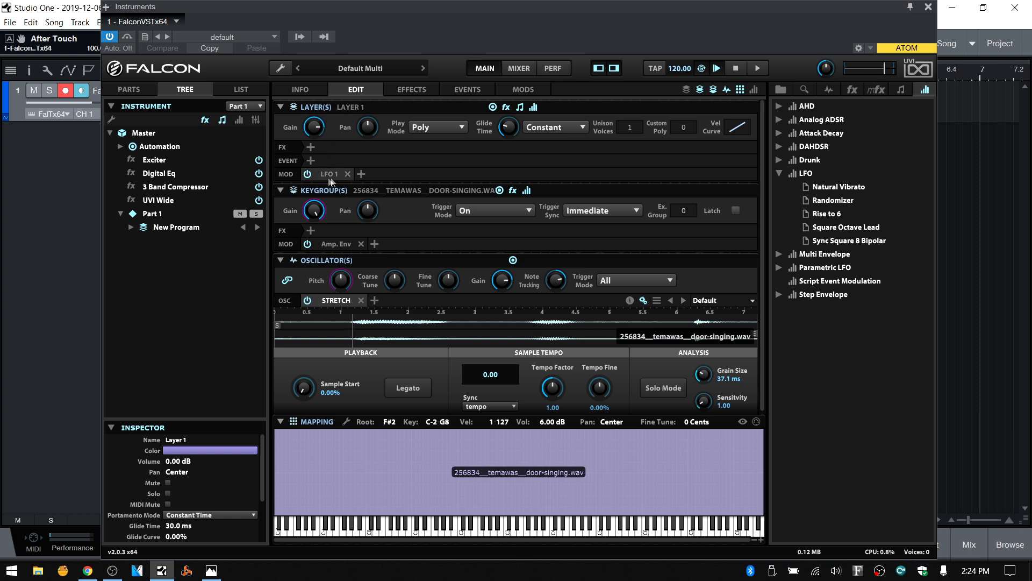
click(347, 175)
click(778, 173)
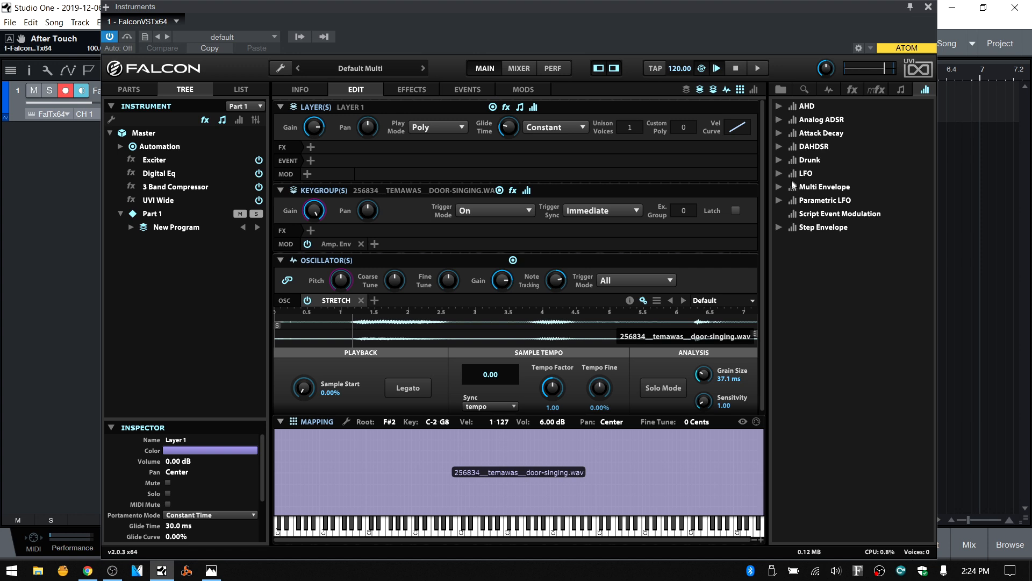
Step: Add the Multi Envelope preset Cup 01 from the Cups folder to Layer 1's modulators and show its curve
click(780, 187)
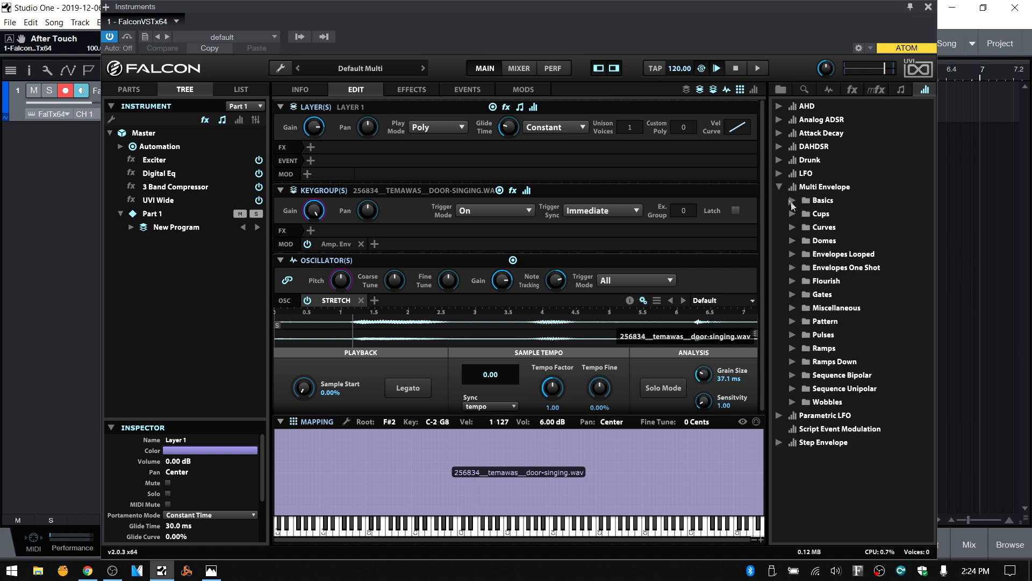
click(792, 216)
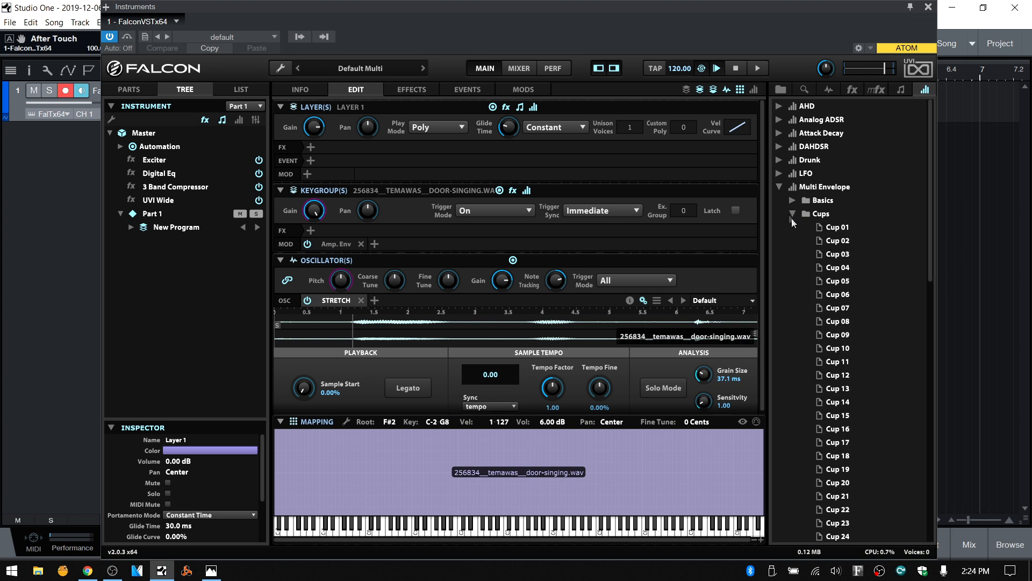
click(838, 230)
drag(818, 227, 396, 172)
drag(330, 175, 330, 174)
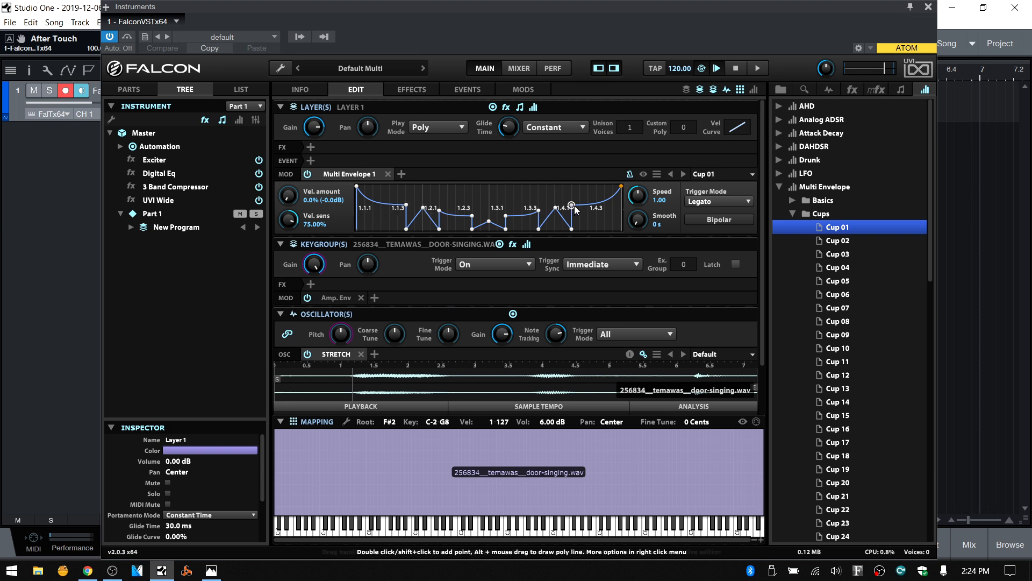
Step: Hide the modulation, event, effects and parameter rows of the layer section
click(534, 108)
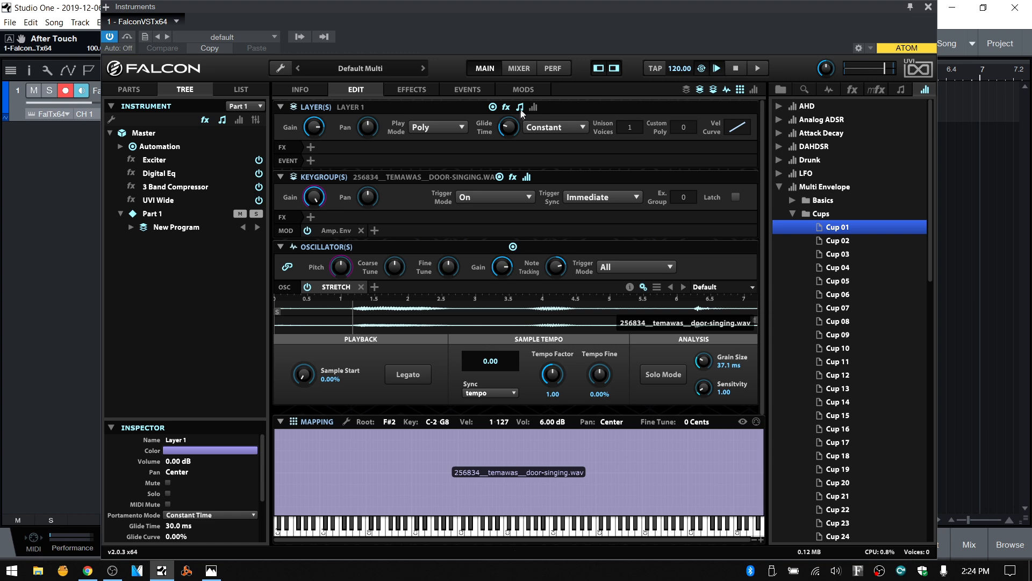
click(519, 107)
click(504, 107)
click(492, 107)
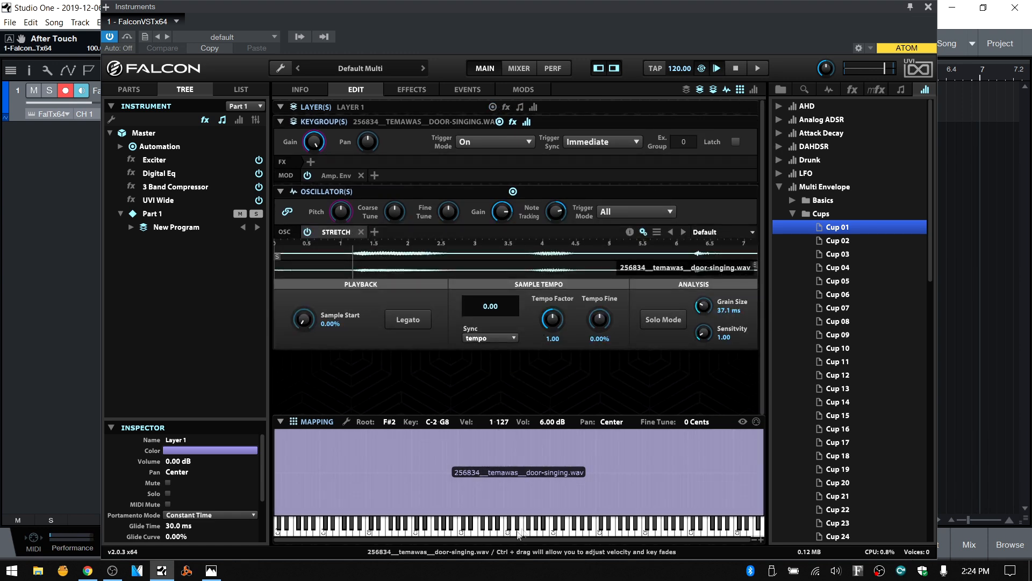
Step: Show the modulation section and examine Multi Envelope 1 and the keygroup's Amp. Env
click(755, 89)
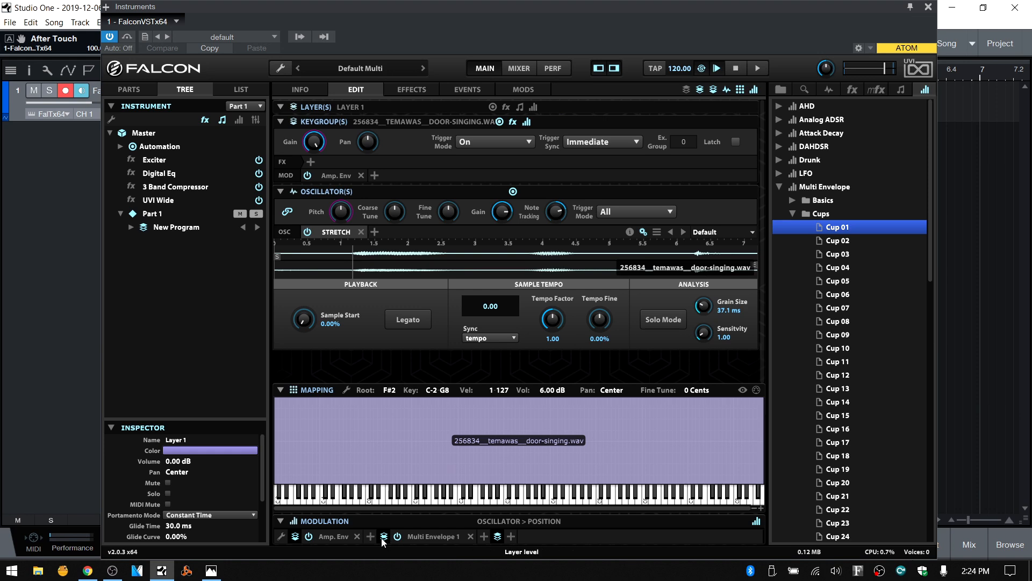
click(432, 538)
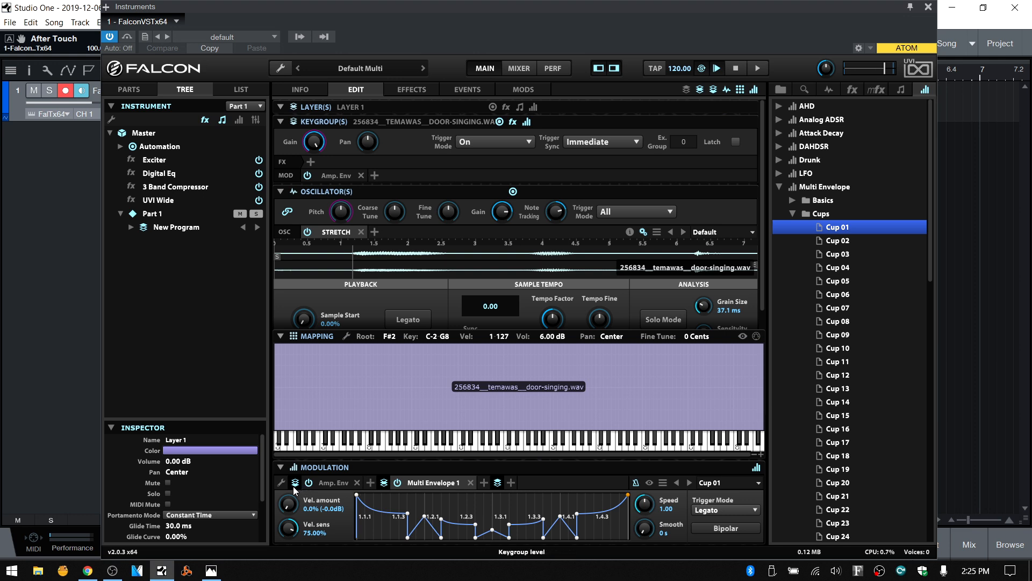
click(337, 483)
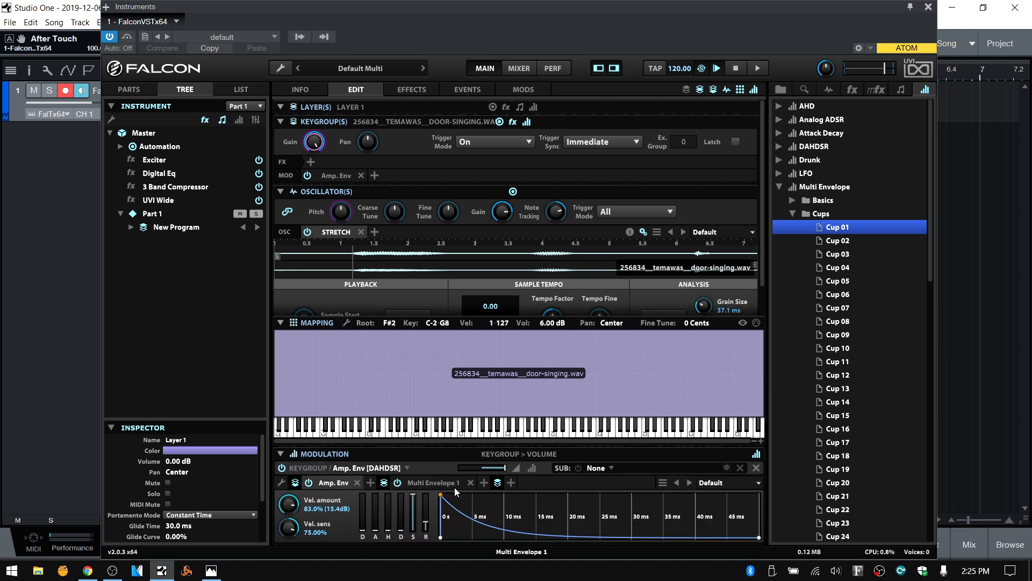
click(433, 483)
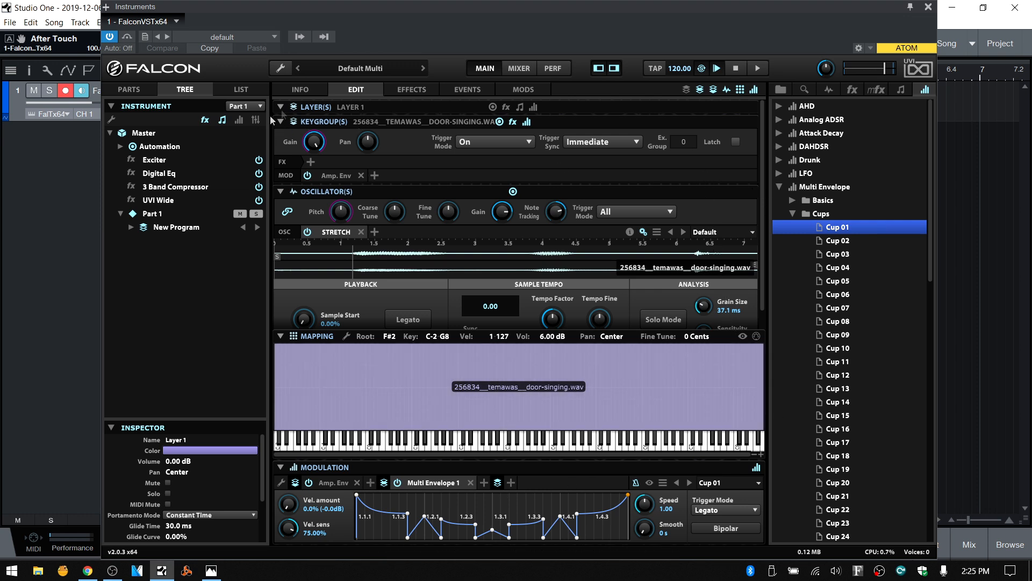
Step: Enable edit mode on the program's info page and add a macro knob, placing it in the canvas's lower-left area
click(293, 87)
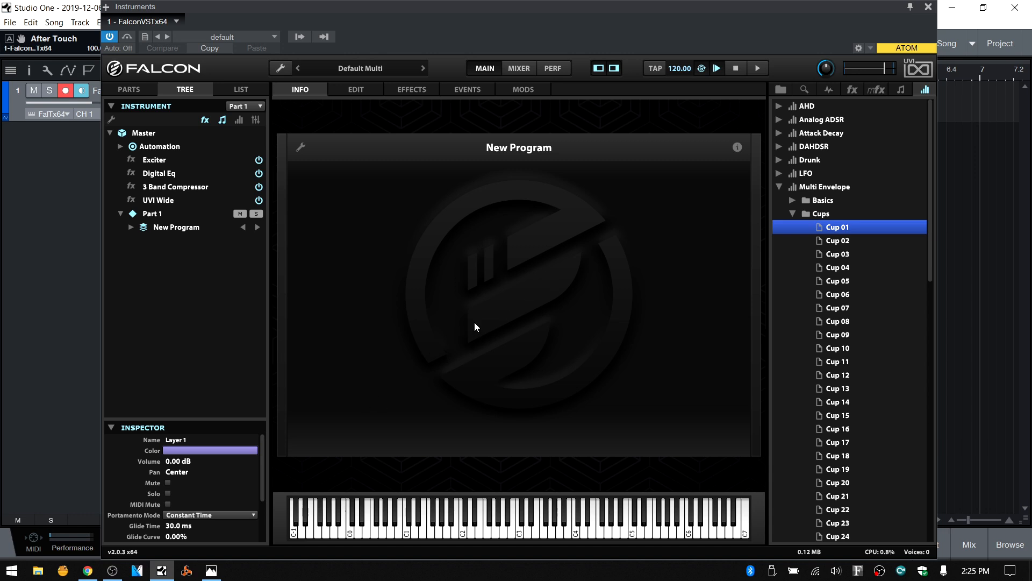
click(300, 152)
right_click(363, 246)
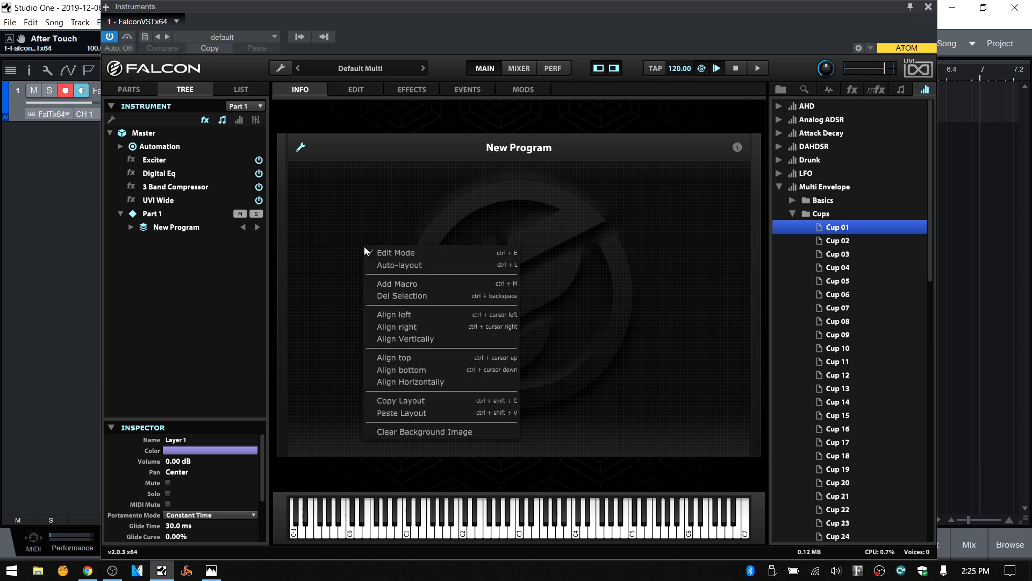
click(421, 286)
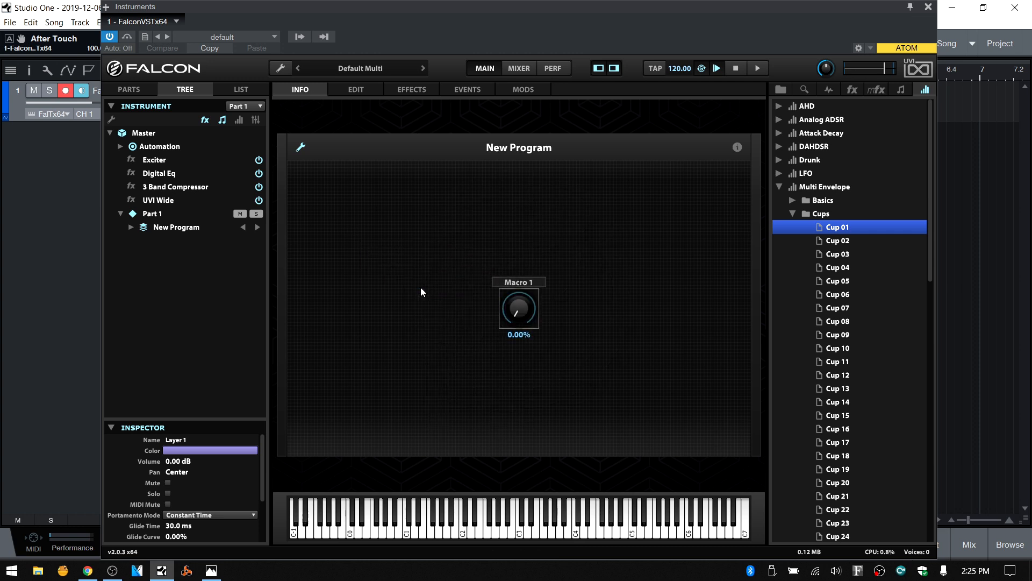
drag(519, 309, 363, 380)
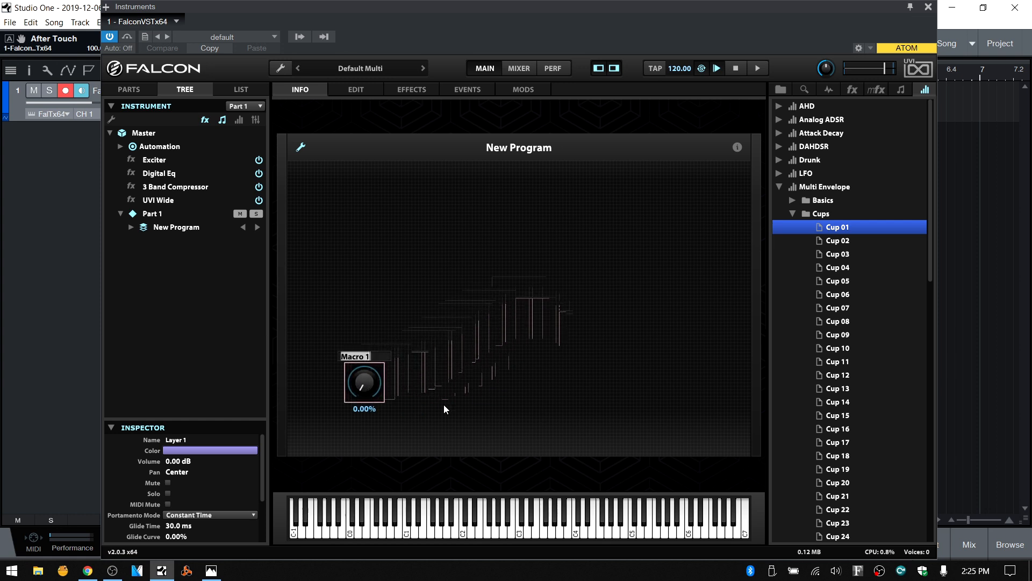
Step: Rename the macro knob as New Macro and turn off edit mode
text(New N)
text(od)
key(BackSpace)
key(BackSpace)
key(BackSpace)
text(Macro)
key(Return)
click(301, 150)
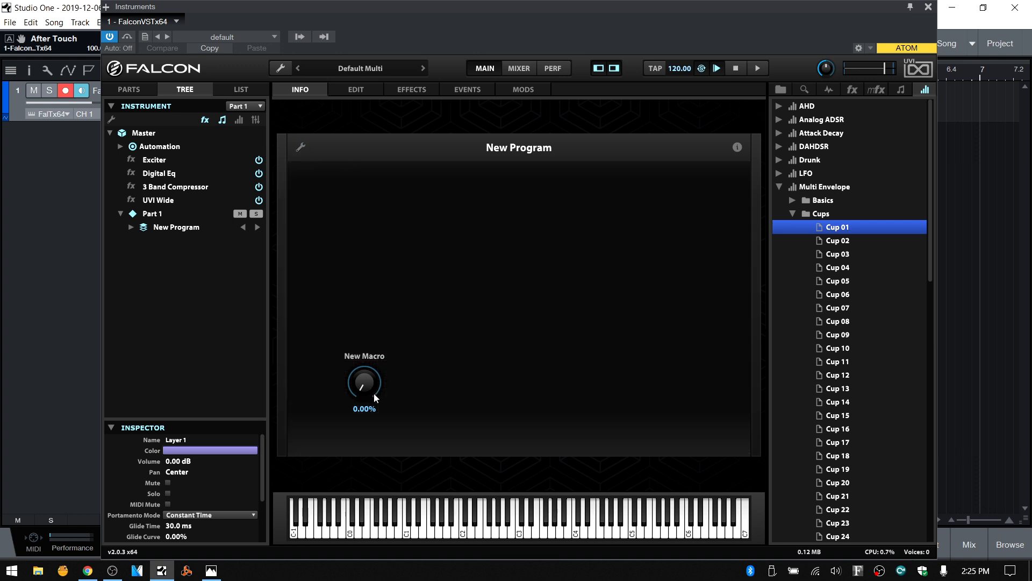
Step: Raise the New Macro knob to 24% and assign the Stretch oscillator's Sample Start to New Macro
drag(363, 376, 361, 352)
click(357, 89)
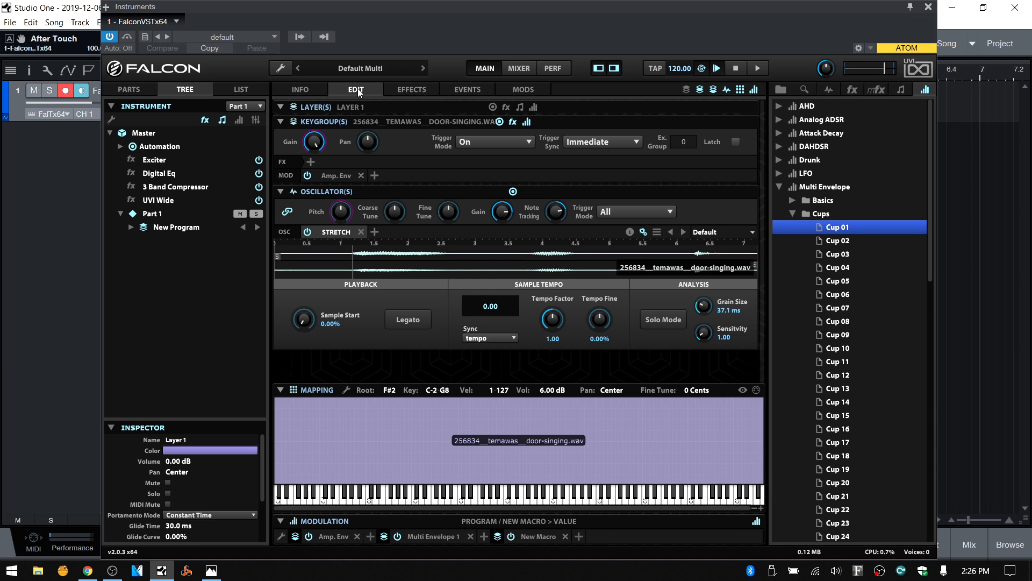
right_click(304, 322)
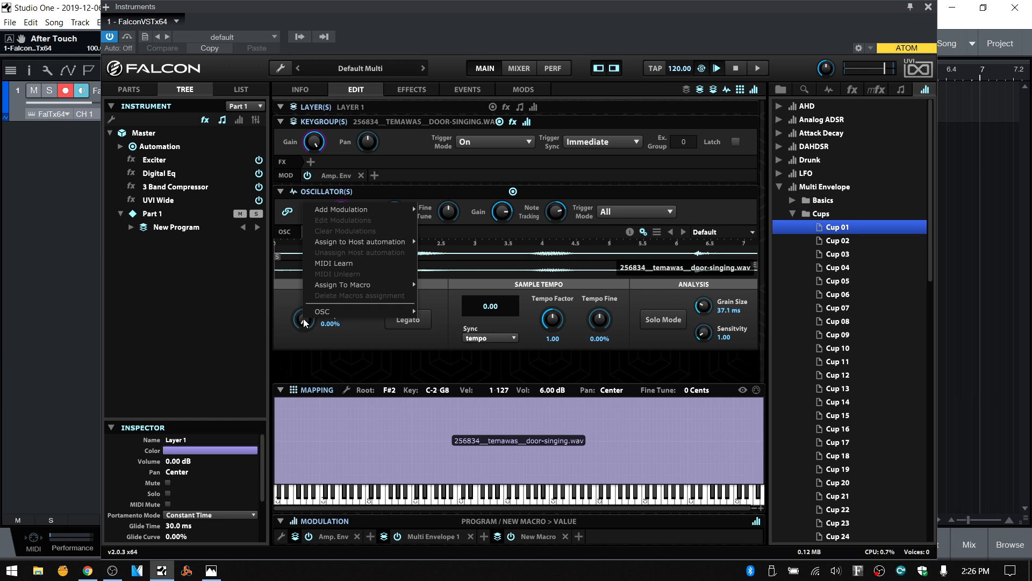
mouse_move(371, 288)
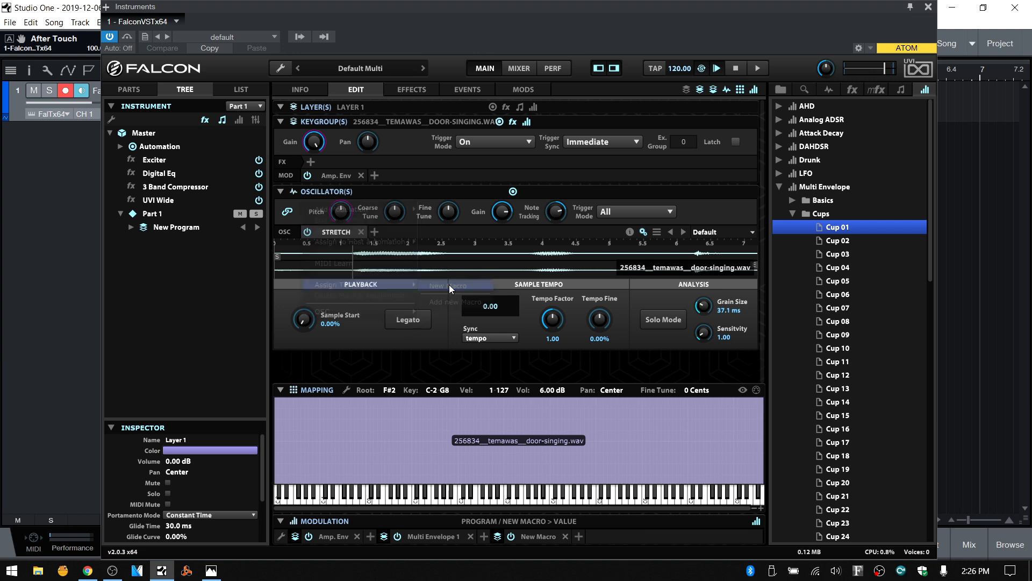
click(450, 286)
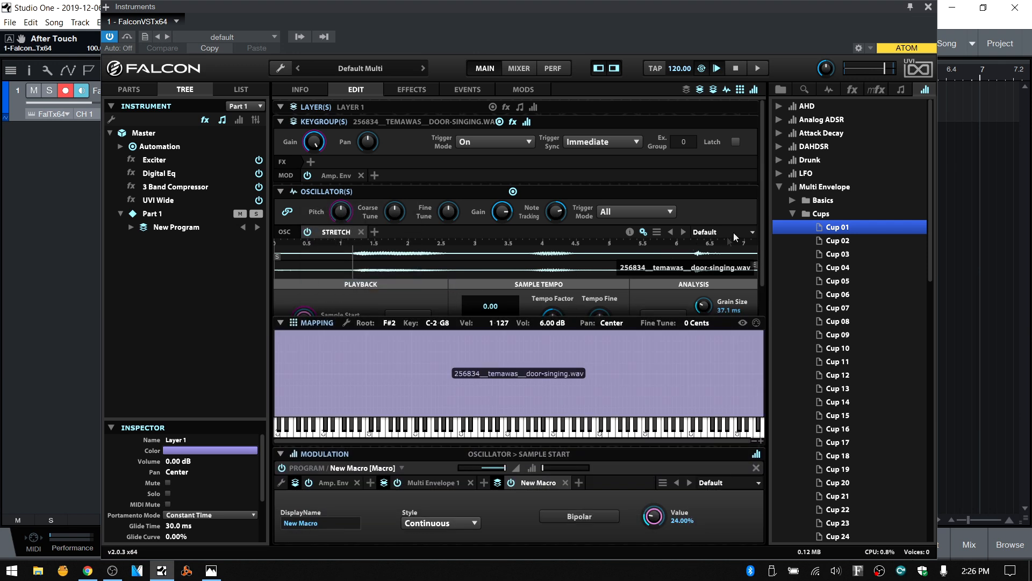
Step: Check the oscillator's Sample Start, and raise the New Macro knob on the program's info page to about 38.8%
scroll(763, 222, down, 2)
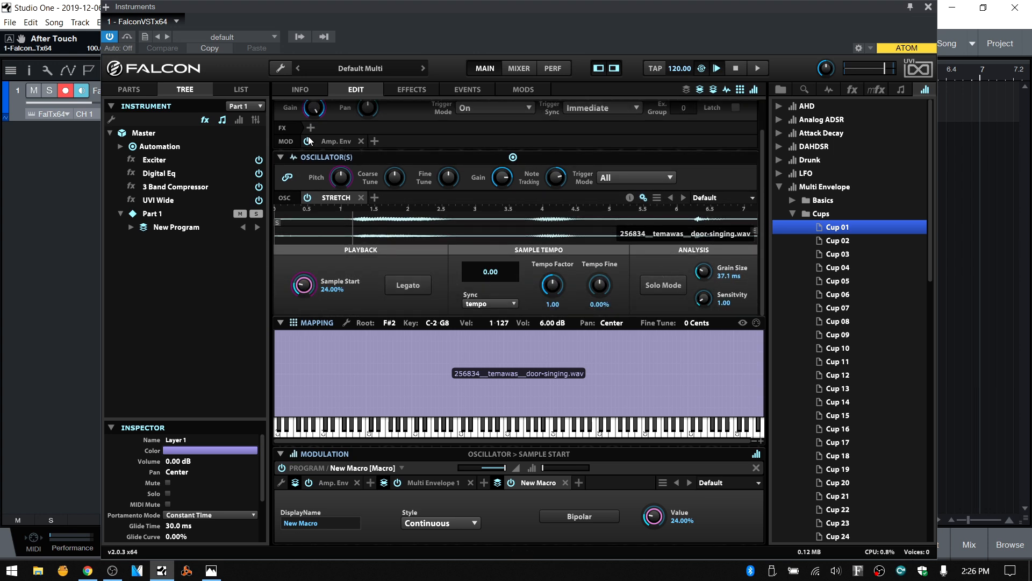
click(300, 90)
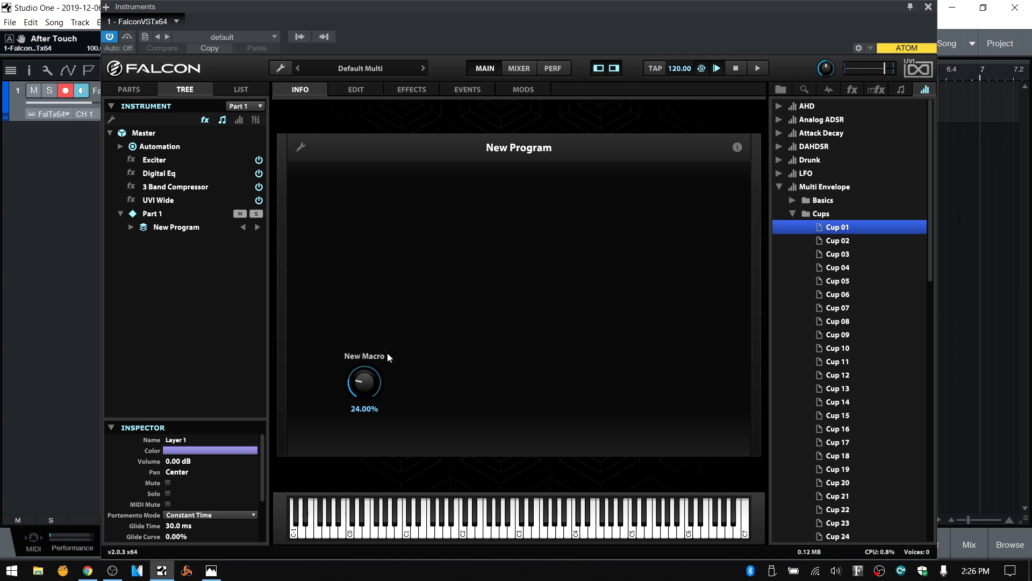
drag(360, 382, 362, 380)
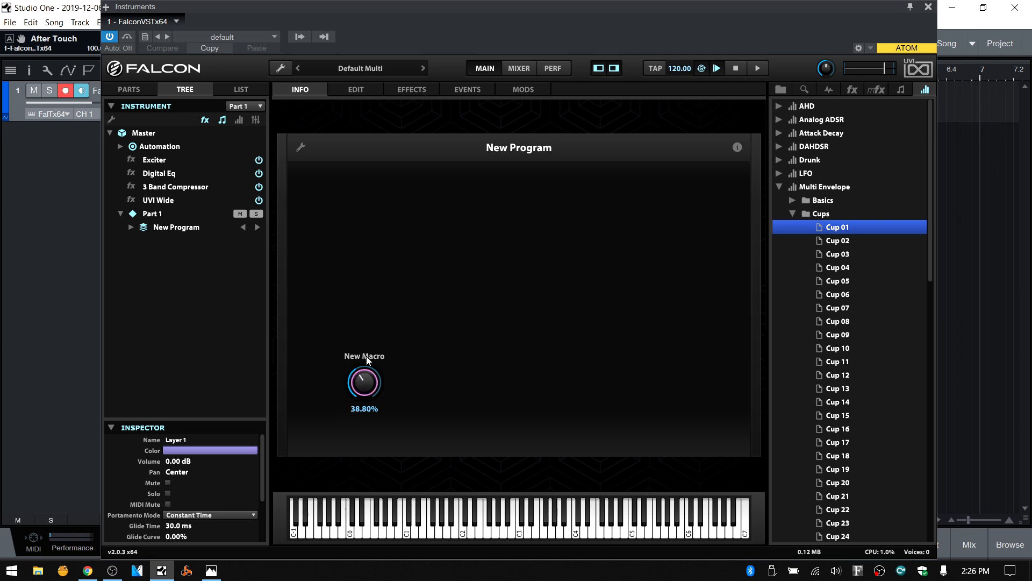